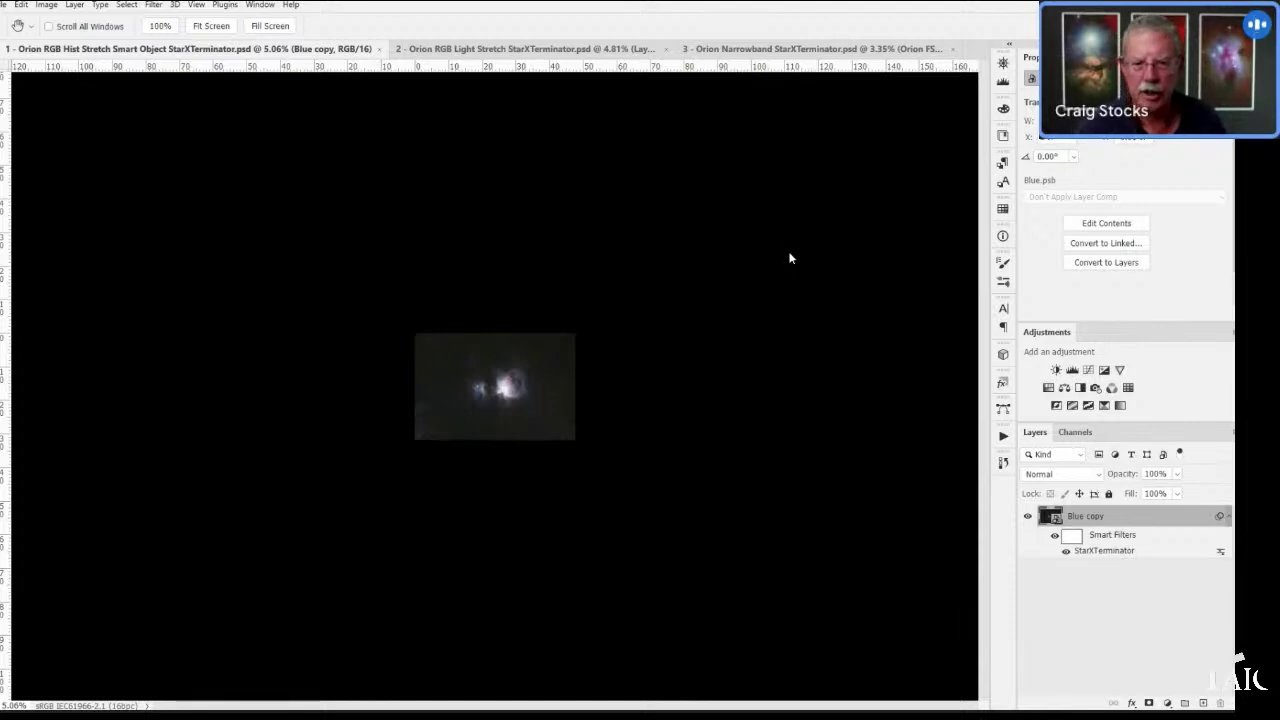
# - Open the Autosave003 - R through Autosave005 - B TIF frames together from the 0 - Orion 50 folder
pyautogui.click(5, 6)
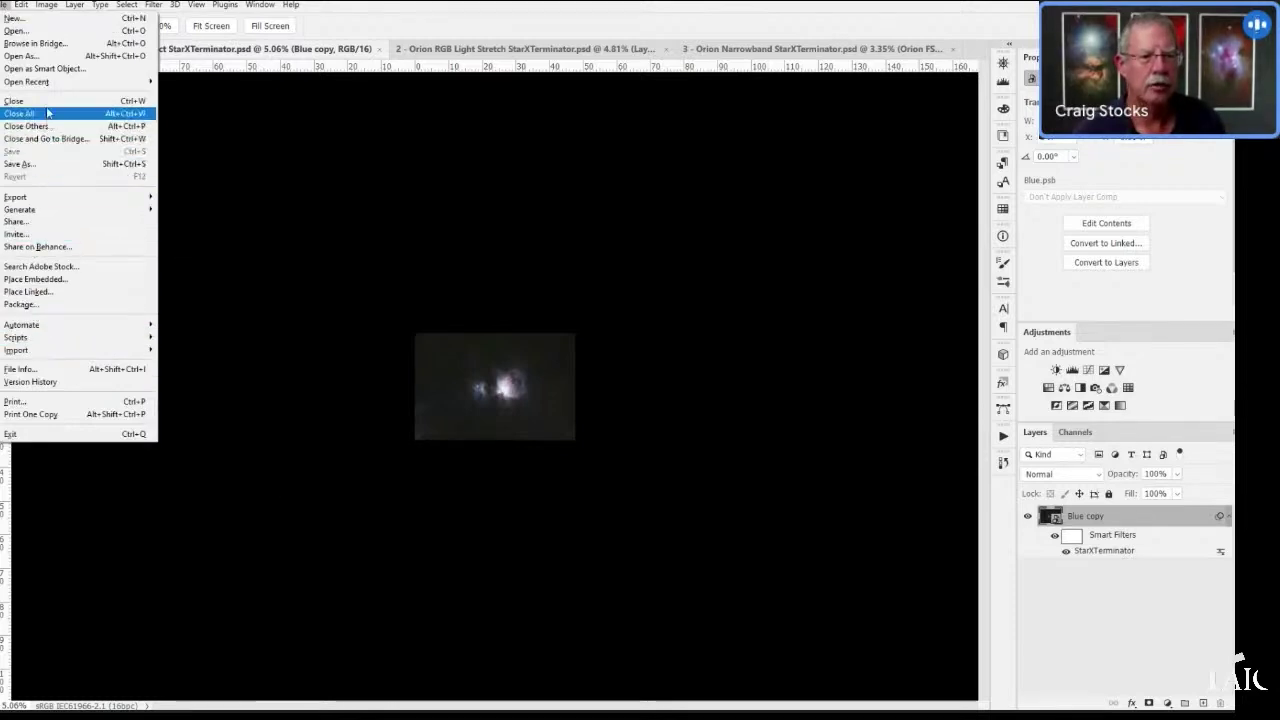
pyautogui.click(39, 33)
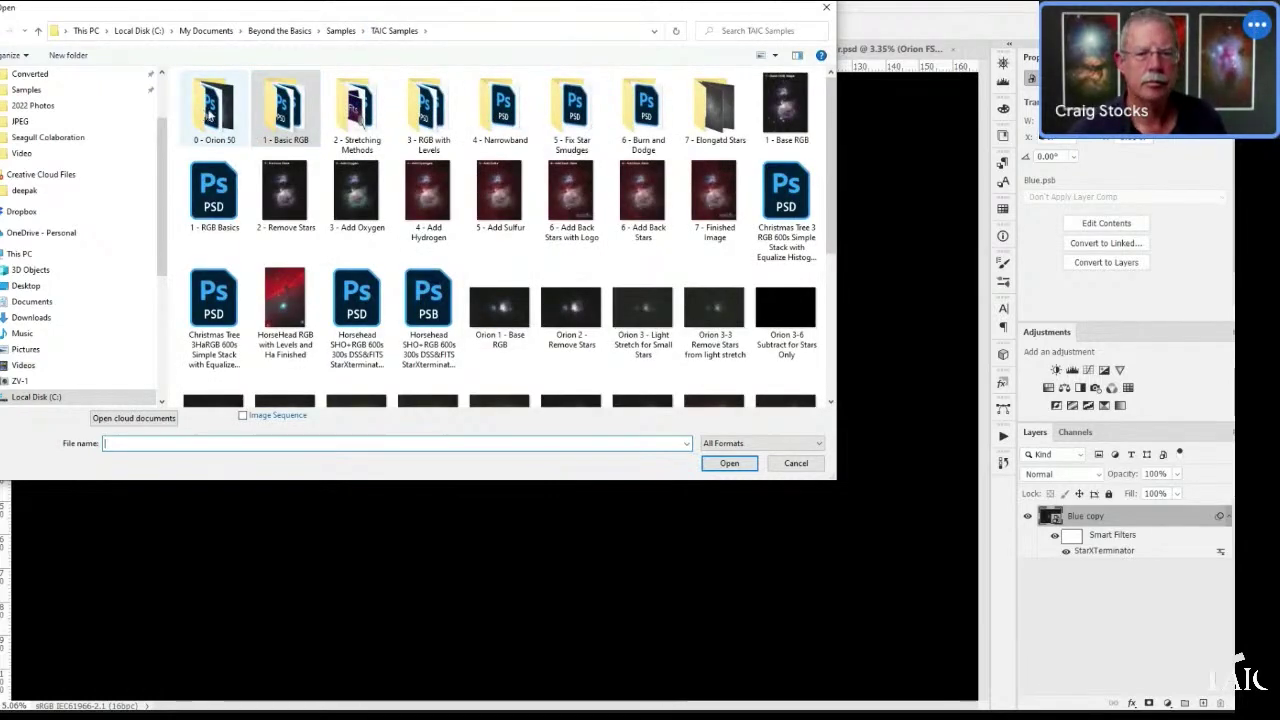
pyautogui.doubleClick(210, 115)
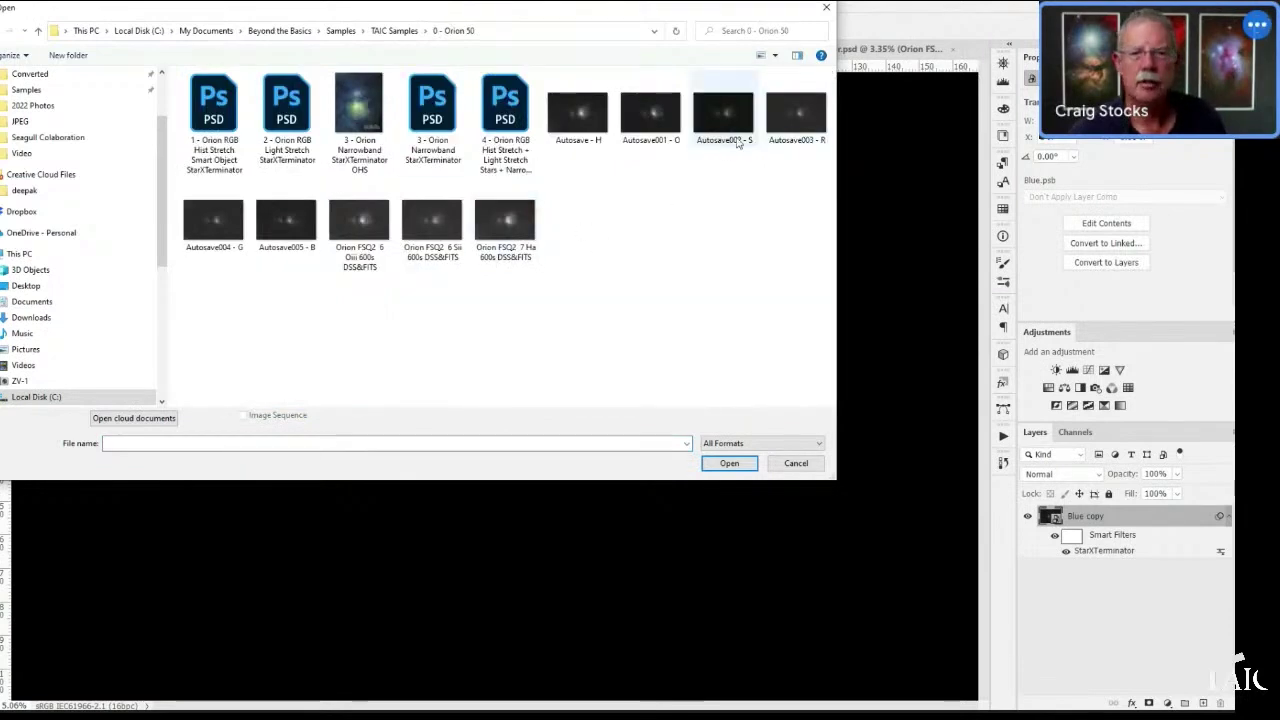
pyautogui.click(792, 112)
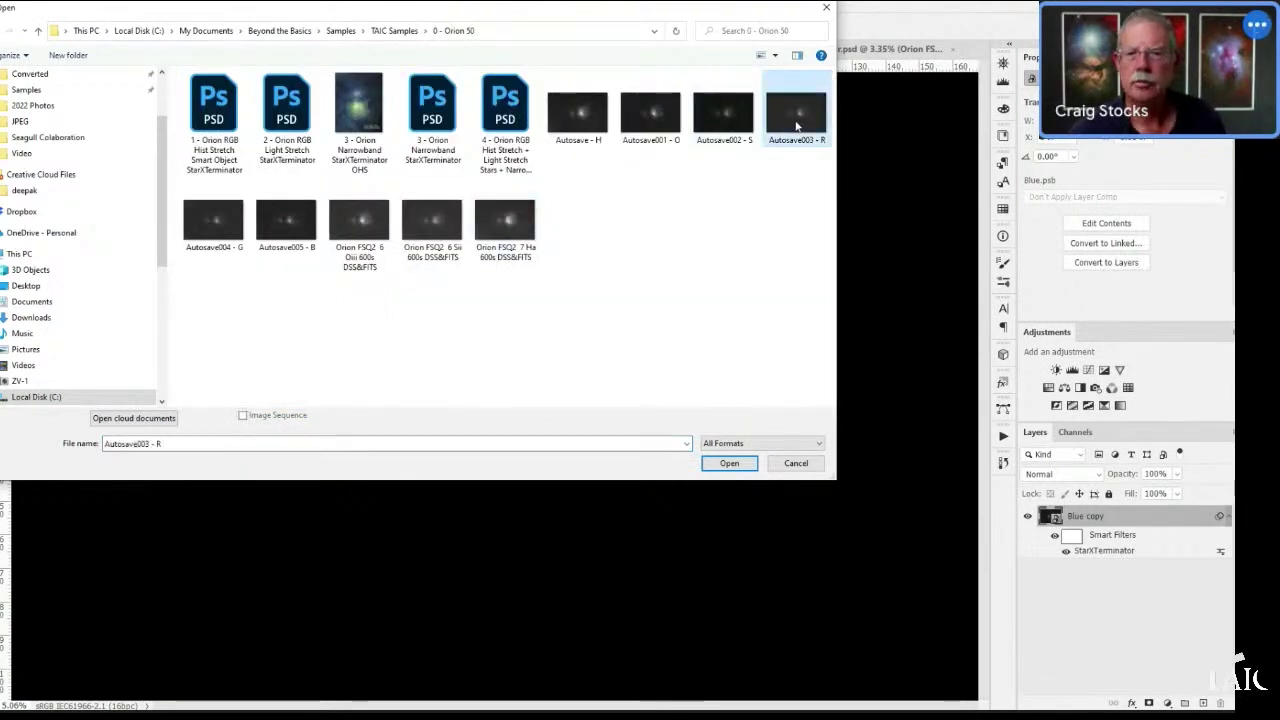
pyautogui.keyDown('shift'); pyautogui.click(296, 238); pyautogui.keyUp('shift')
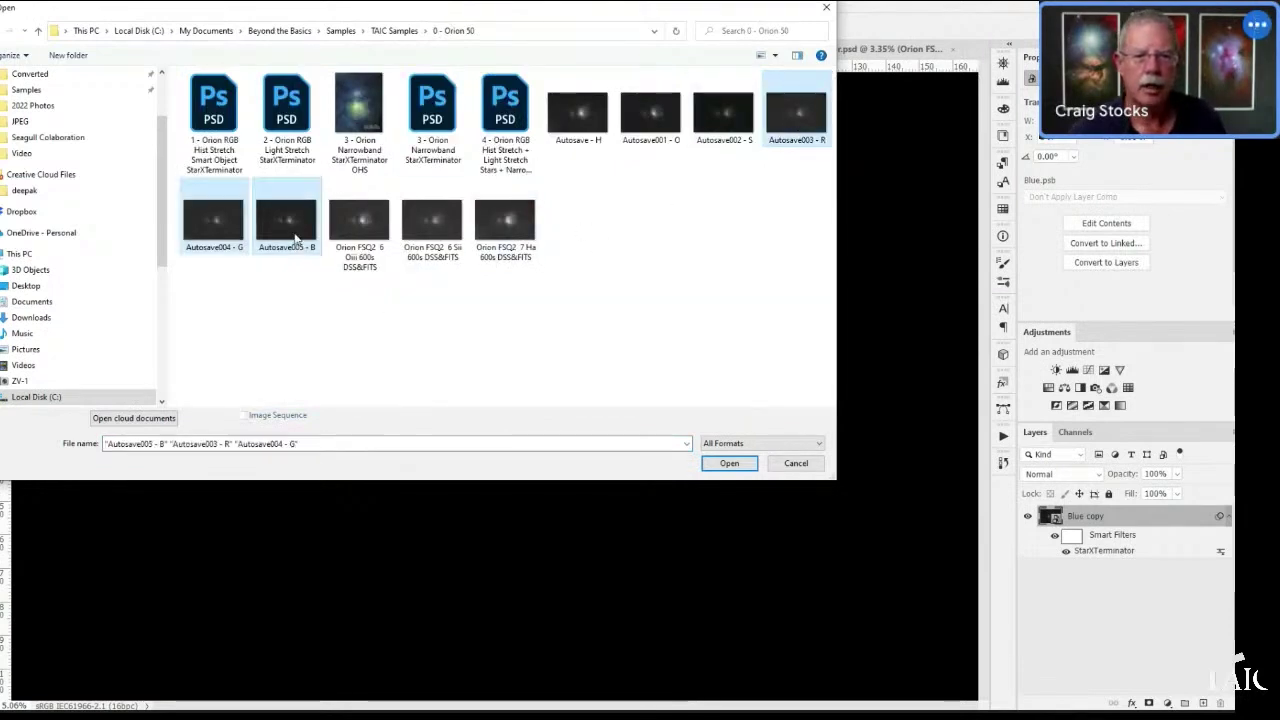
pyautogui.click(729, 464)
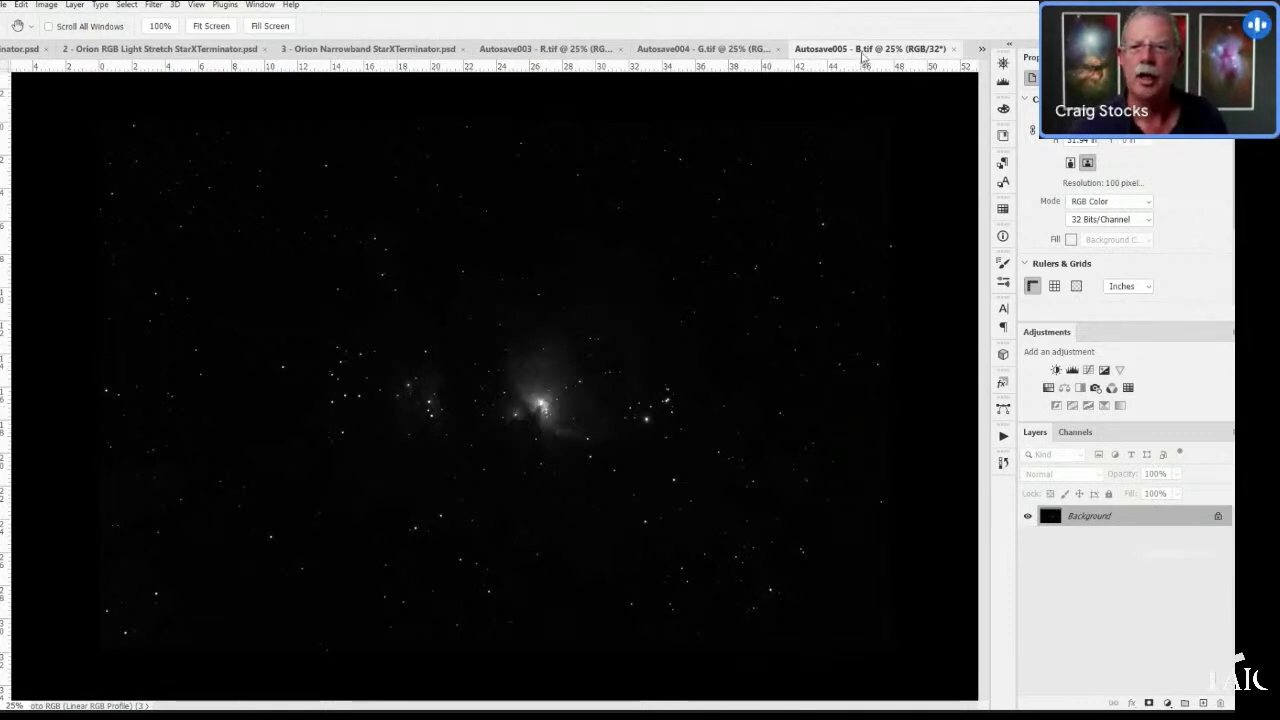
# - Convert the R frame to 16 bits/channel using HDR Toning's Equalize Histogram method
pyautogui.click(571, 56)
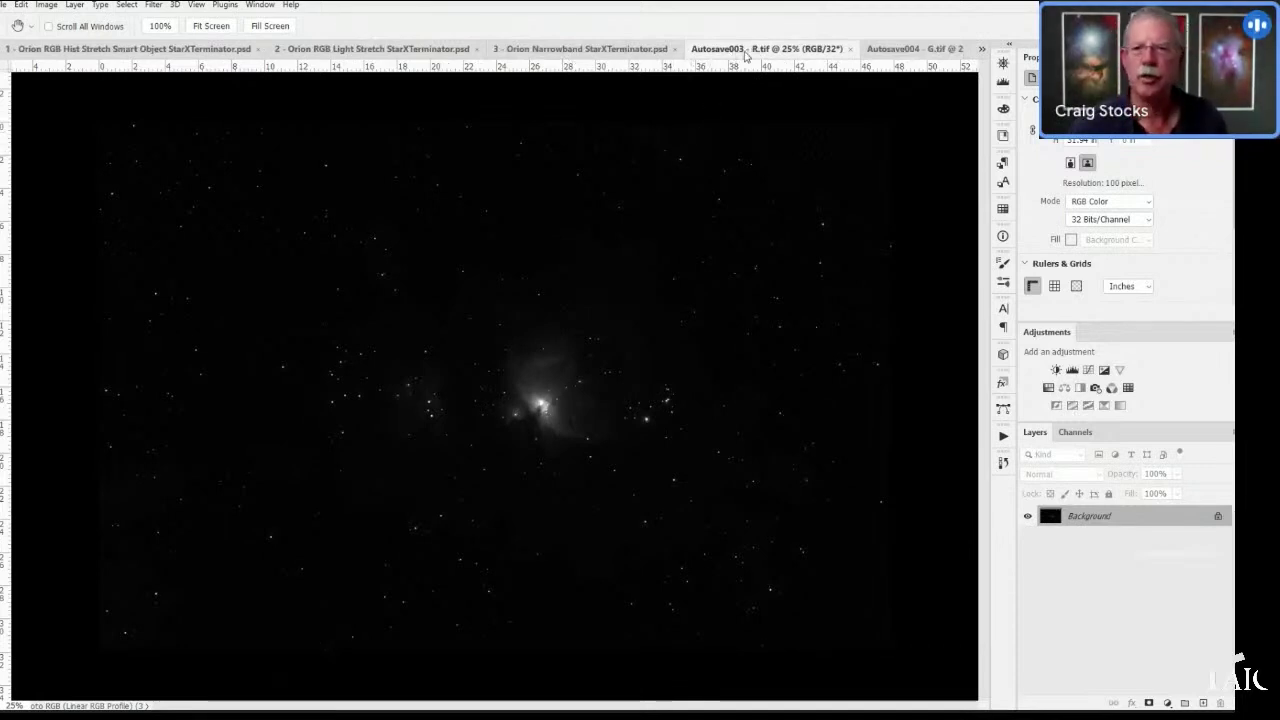
pyautogui.click(49, 6)
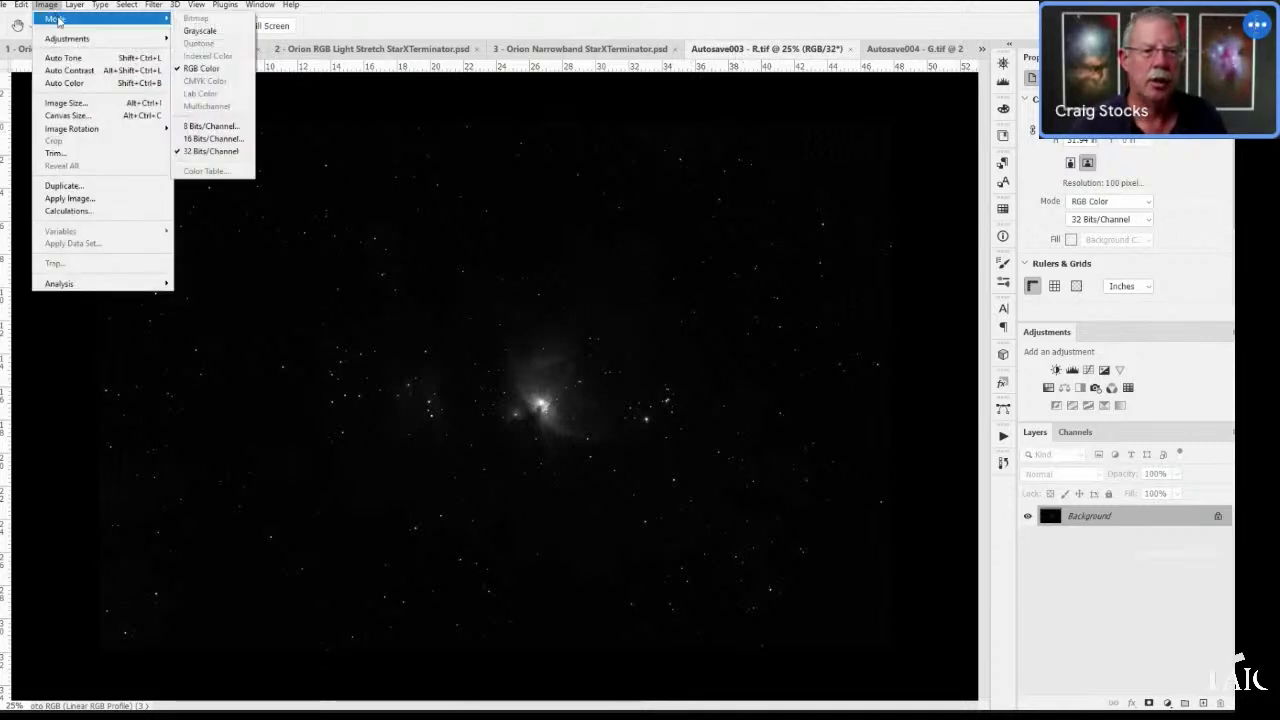
pyautogui.moveTo(154, 20)
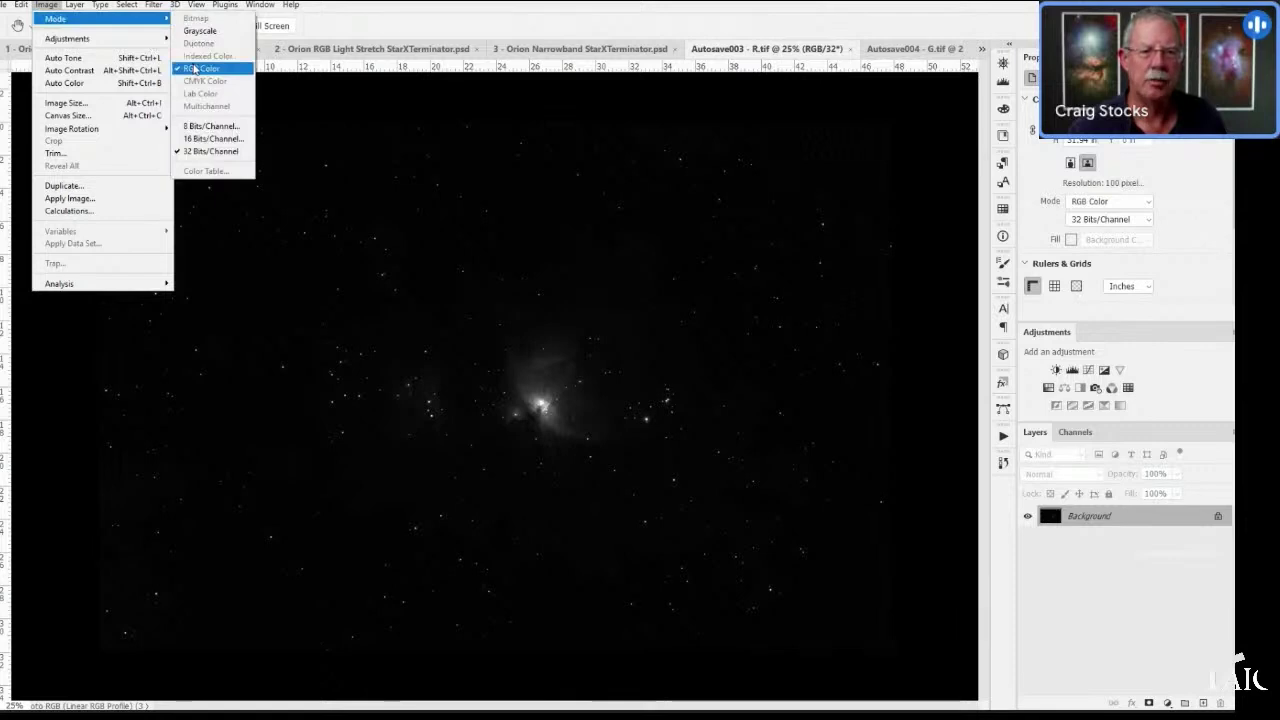
pyautogui.click(215, 139)
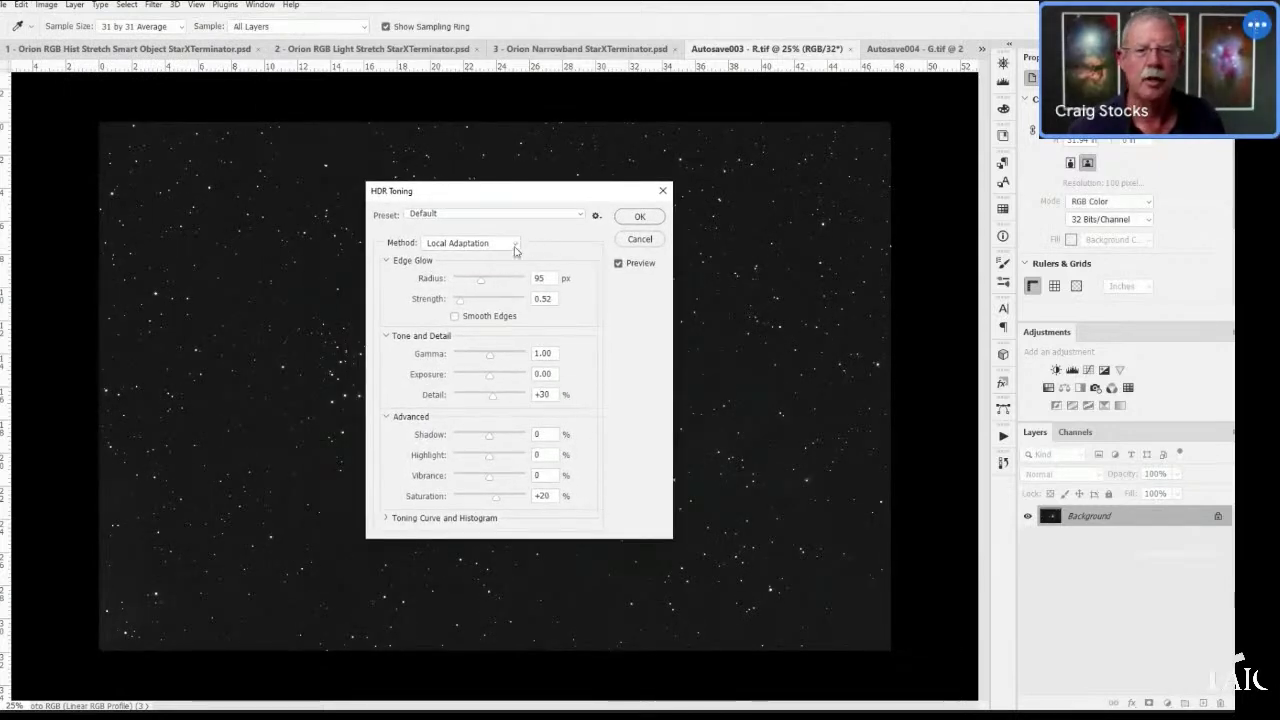
pyautogui.click(515, 246)
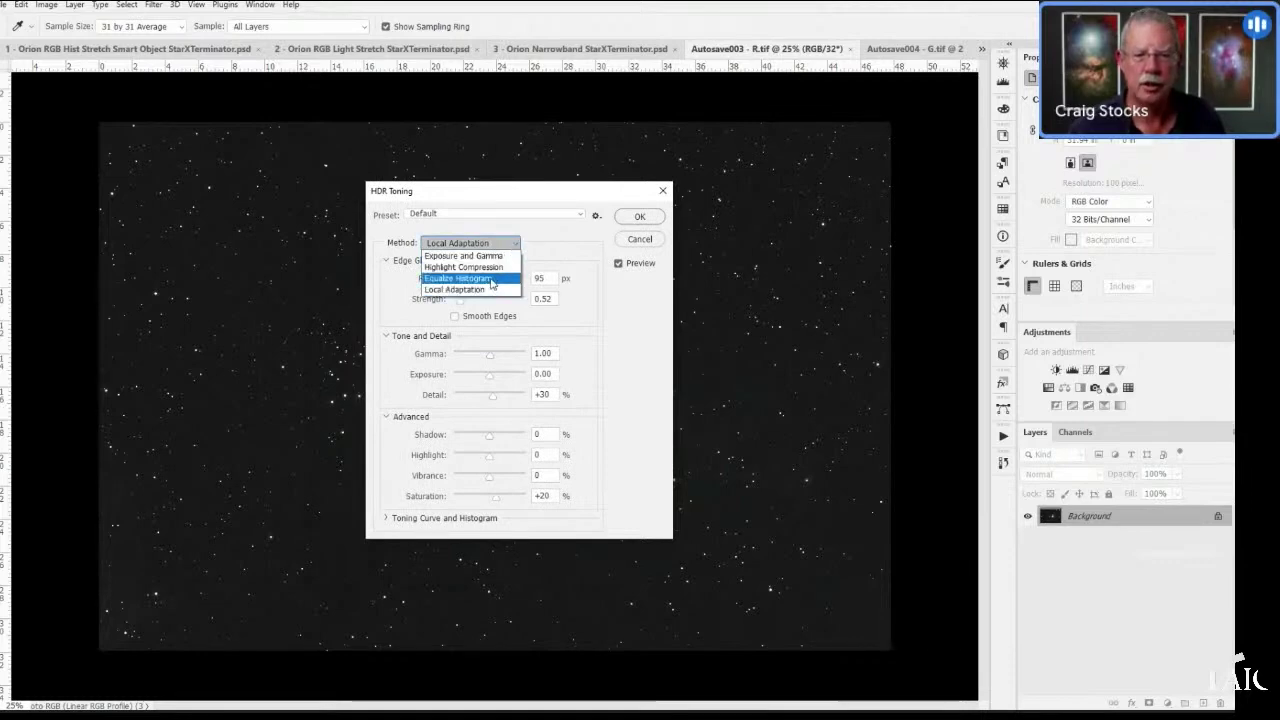
pyautogui.click(491, 284)
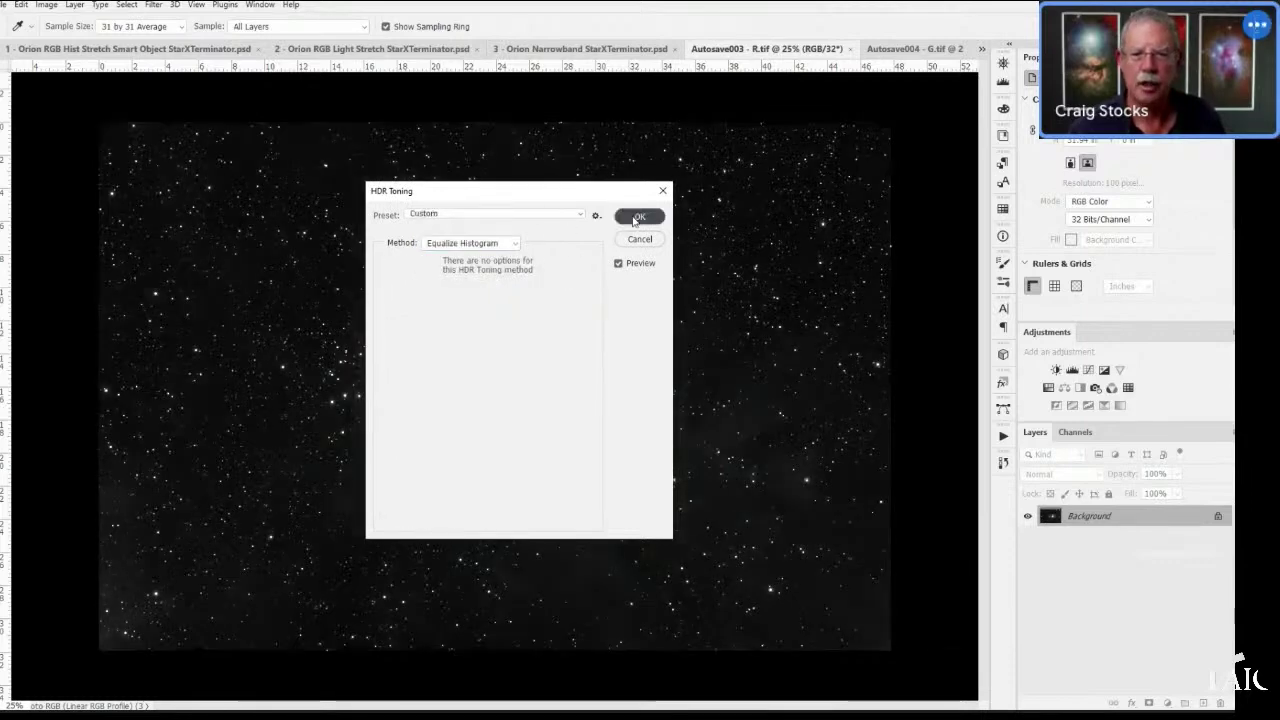
pyautogui.click(636, 218)
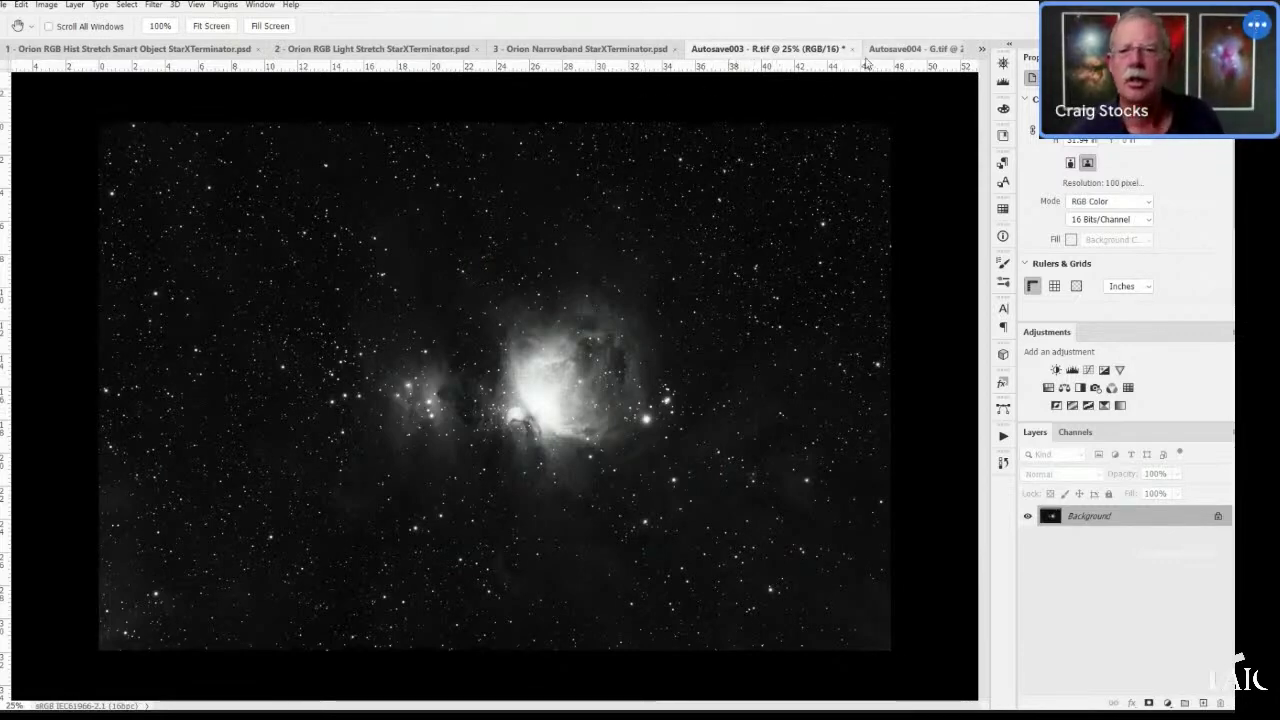
# - Convert the G frame to 16 bits/channel with Equalize Histogram HDR Toning
pyautogui.click(898, 49)
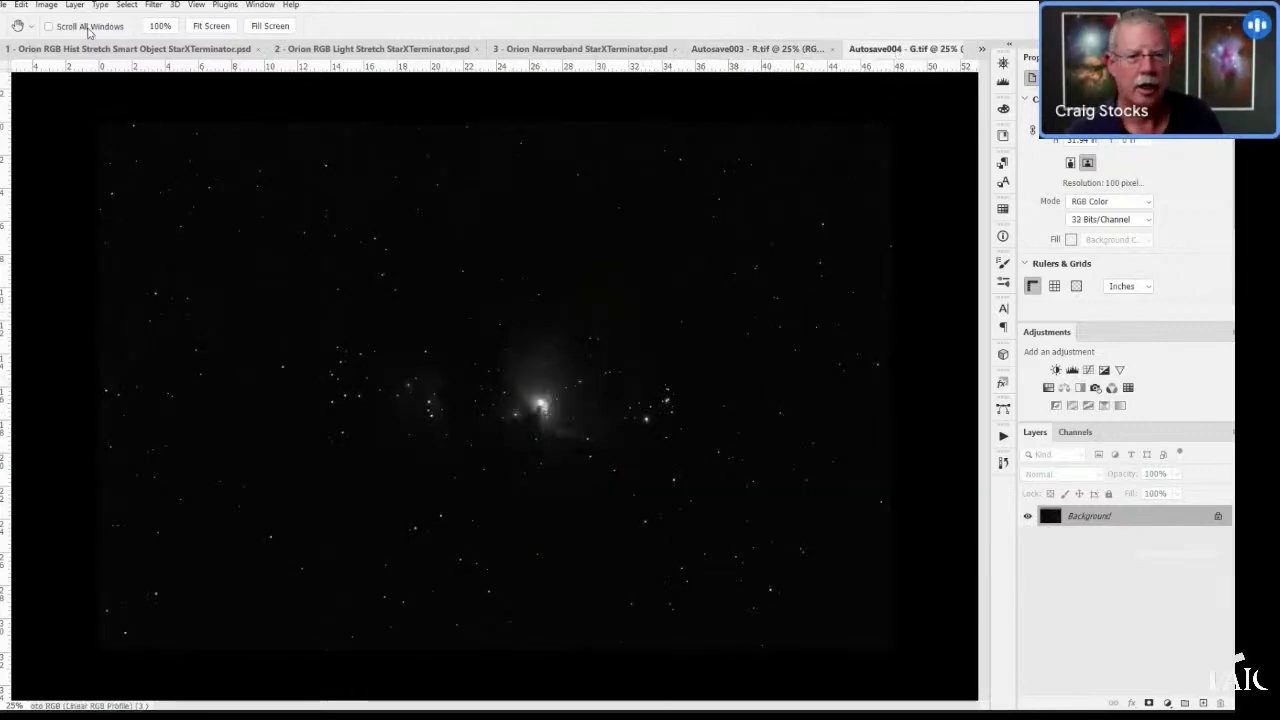
pyautogui.click(46, 5)
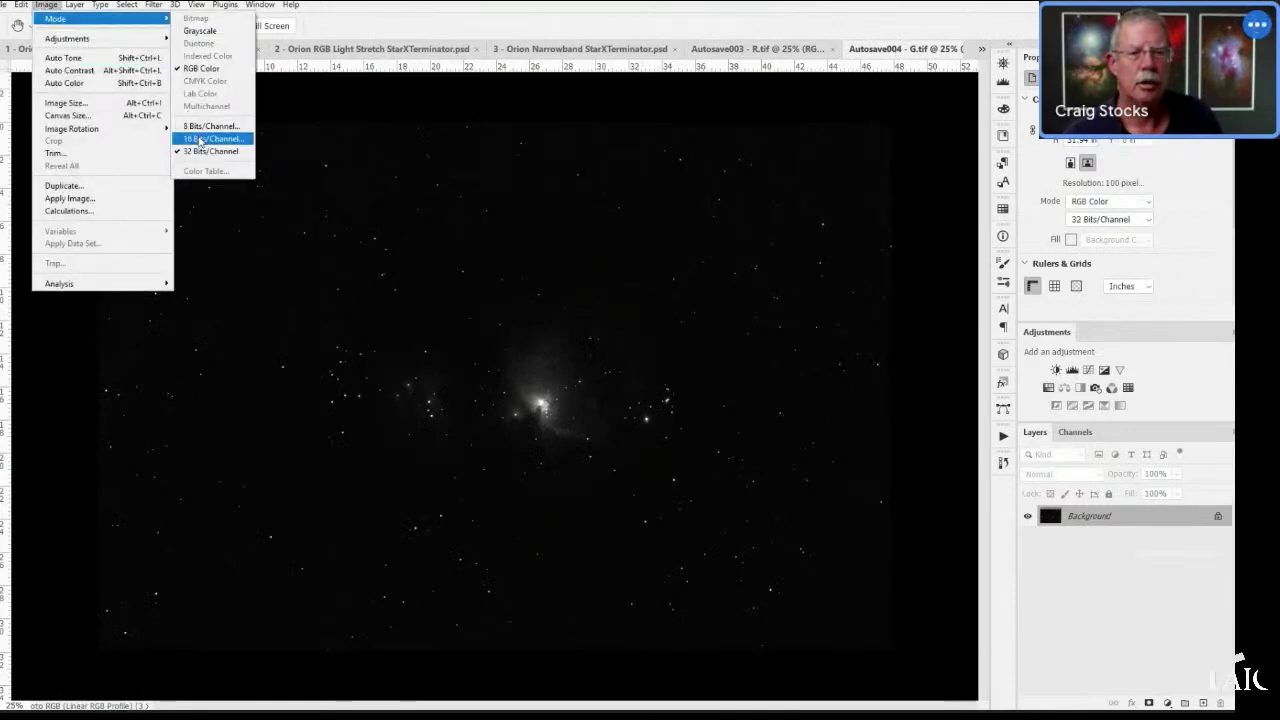
pyautogui.click(200, 141)
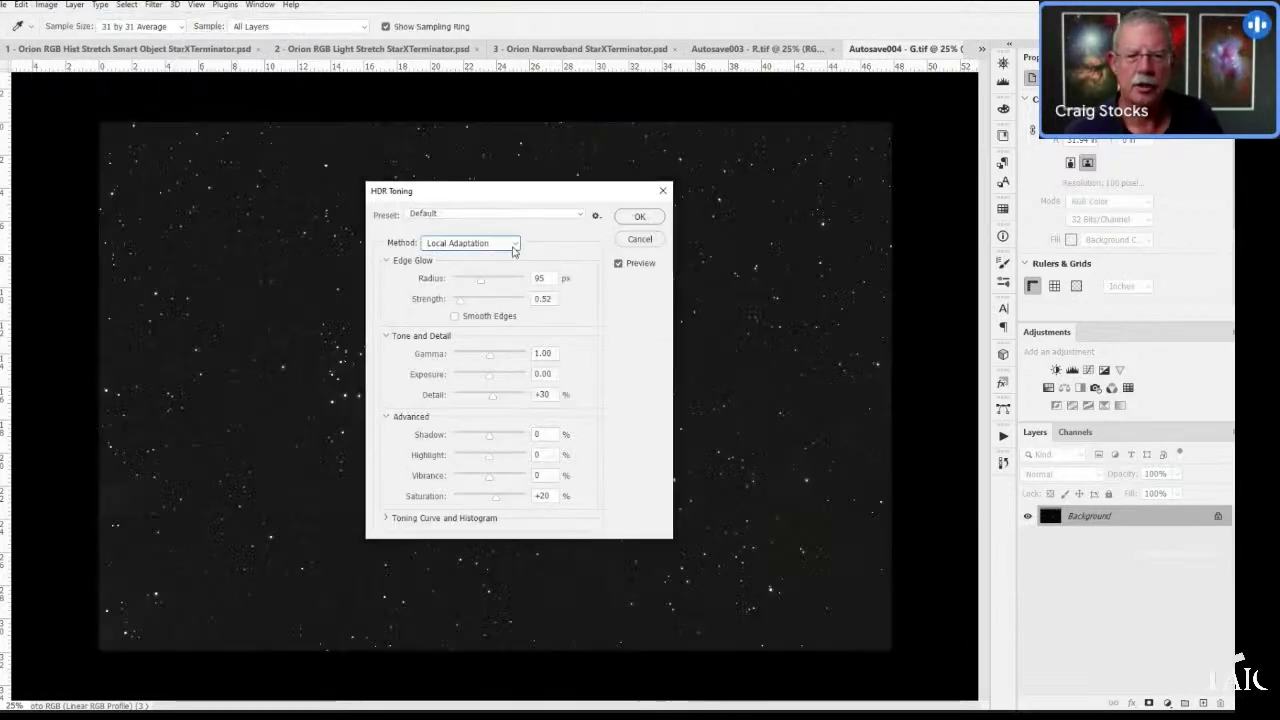
pyautogui.click(512, 247)
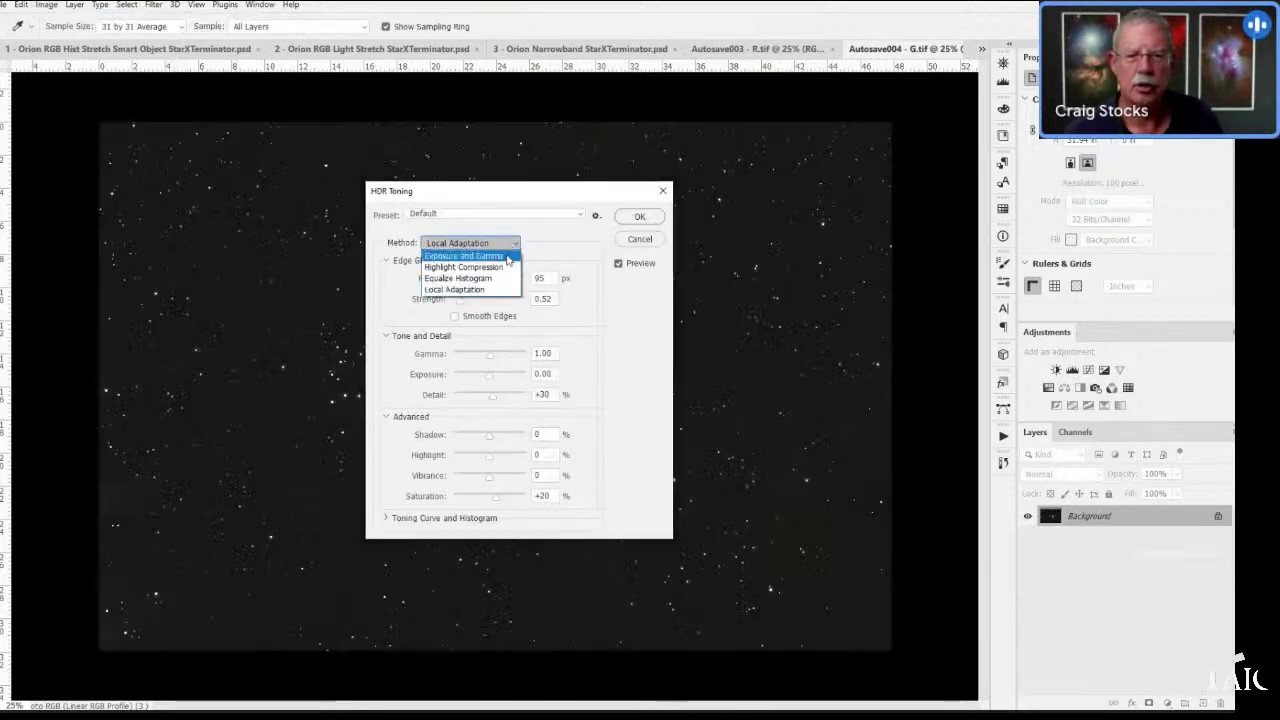
pyautogui.click(504, 280)
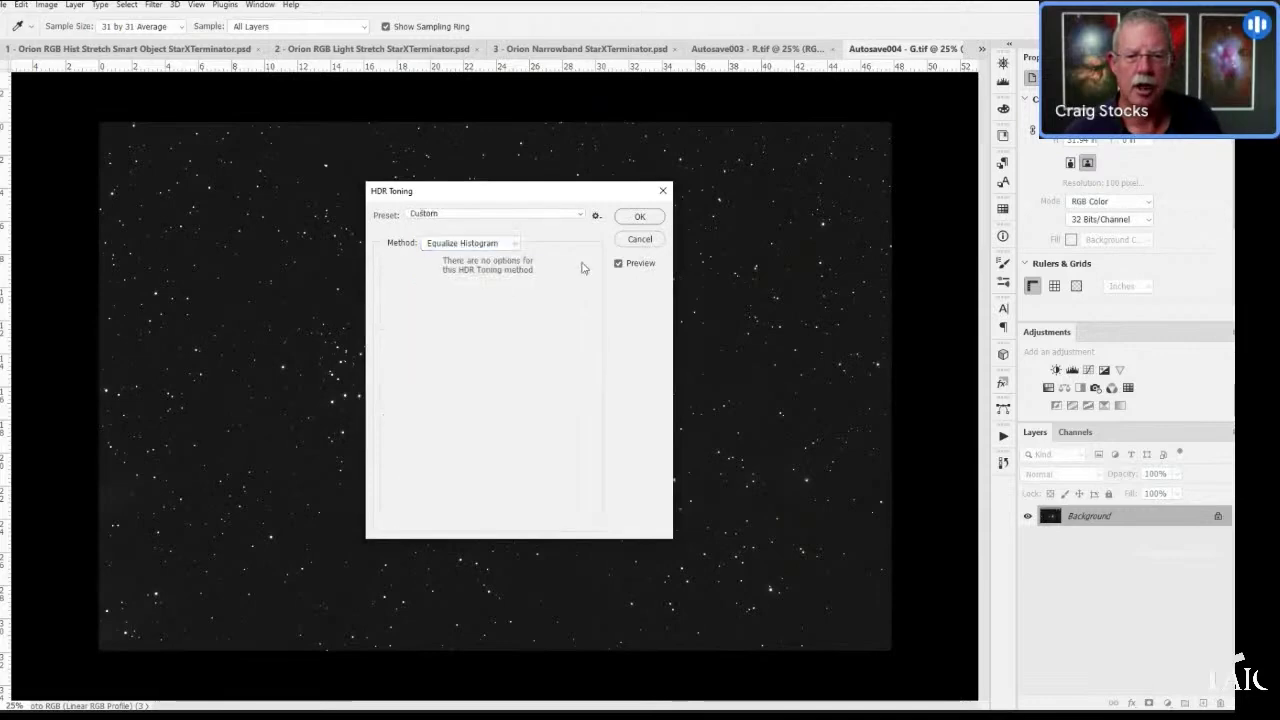
pyautogui.click(639, 218)
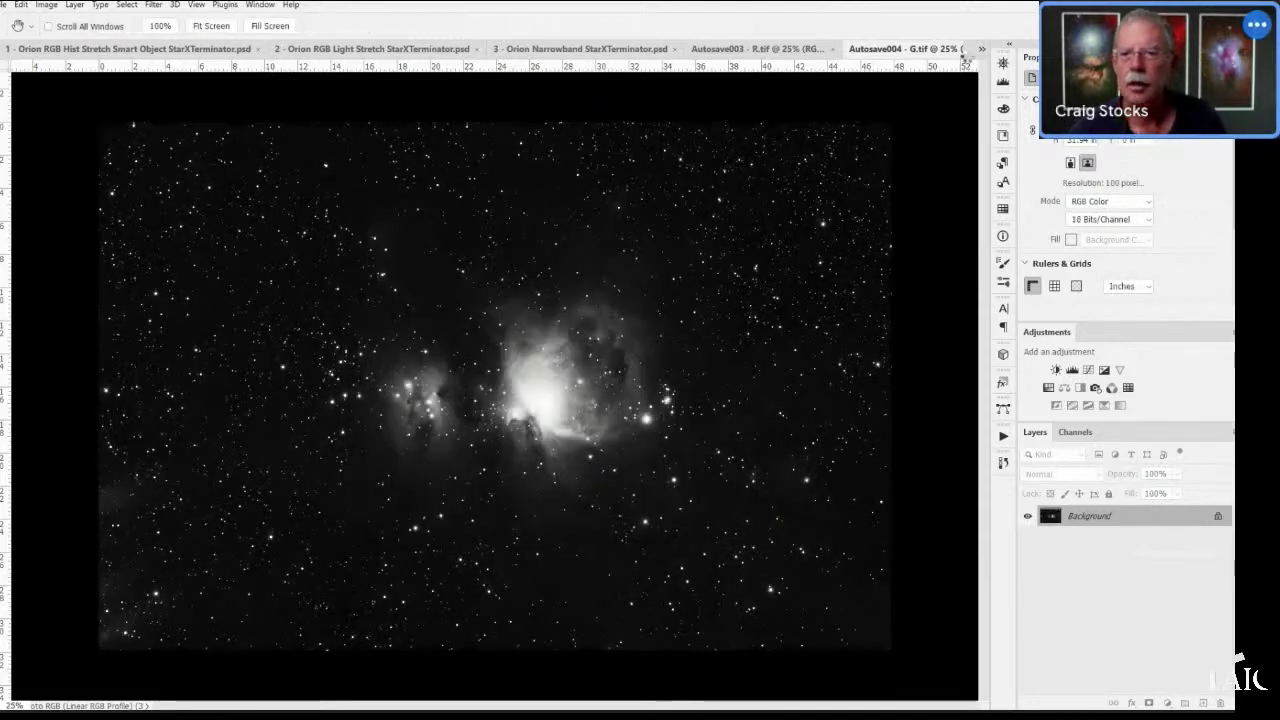
pyautogui.click(980, 52)
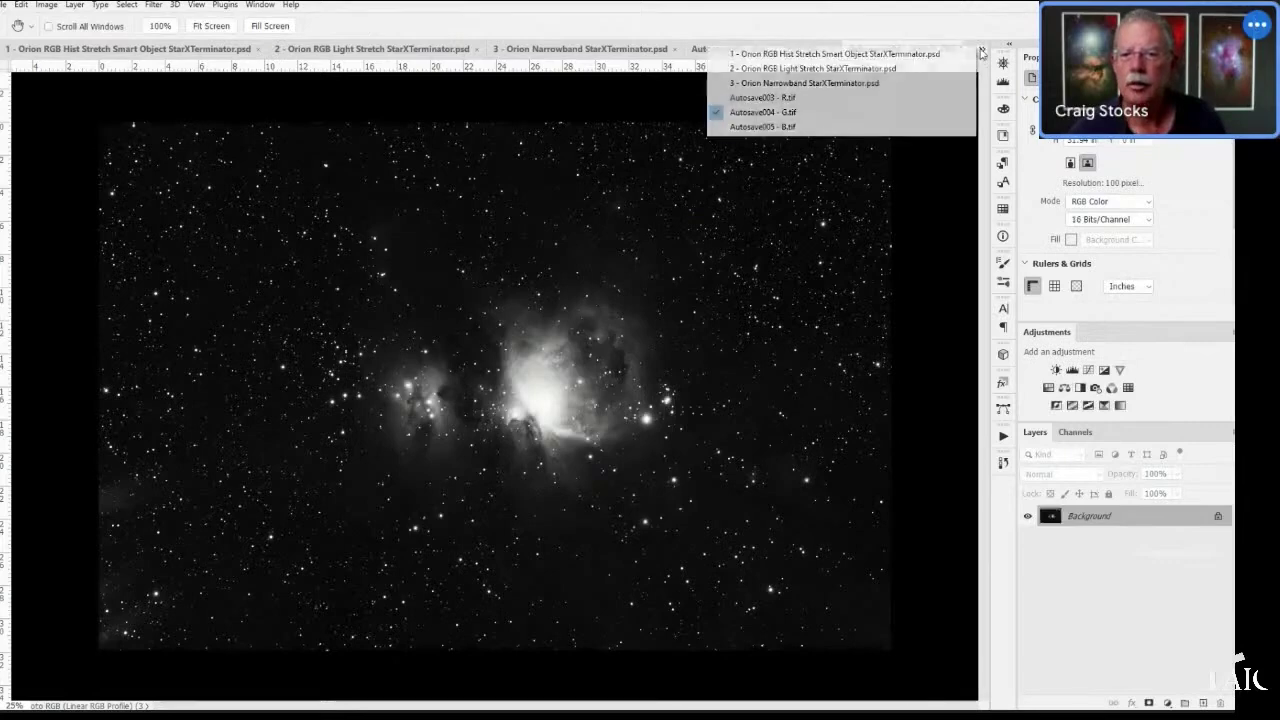
# - Convert the B frame to 16 bits/channel with Equalize Histogram HDR Toning
pyautogui.click(828, 127)
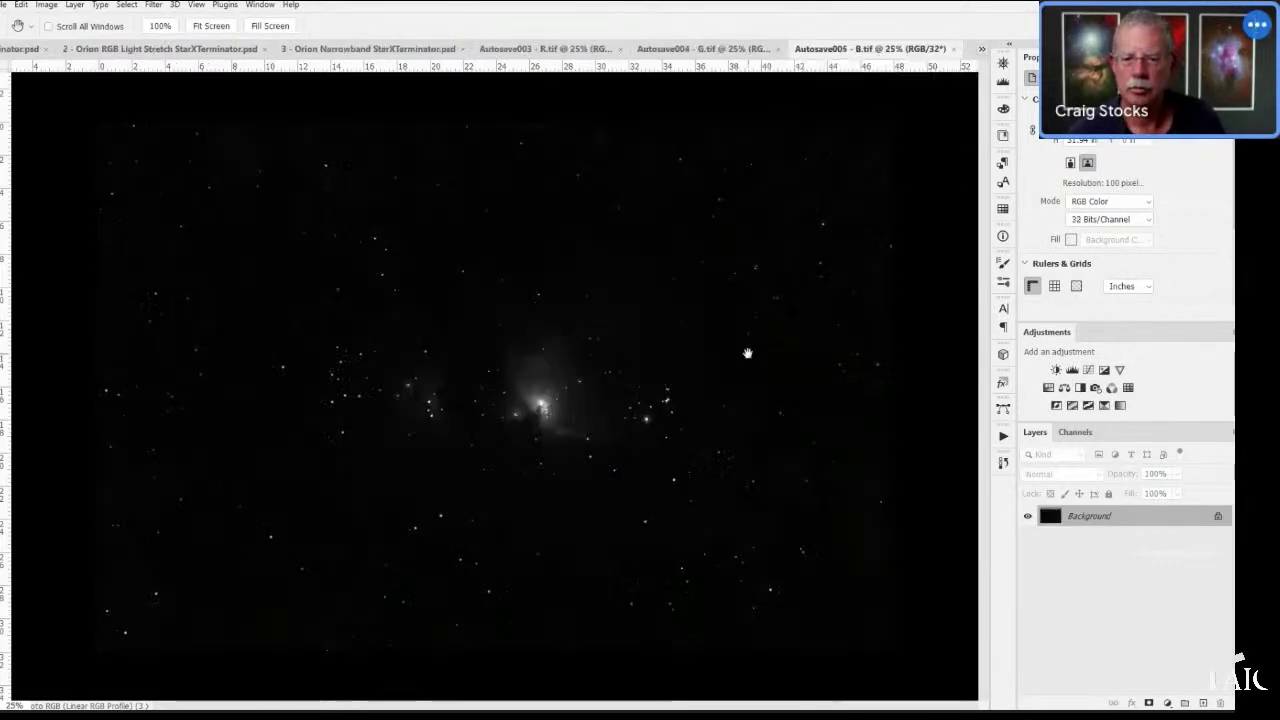
pyautogui.click(52, 9)
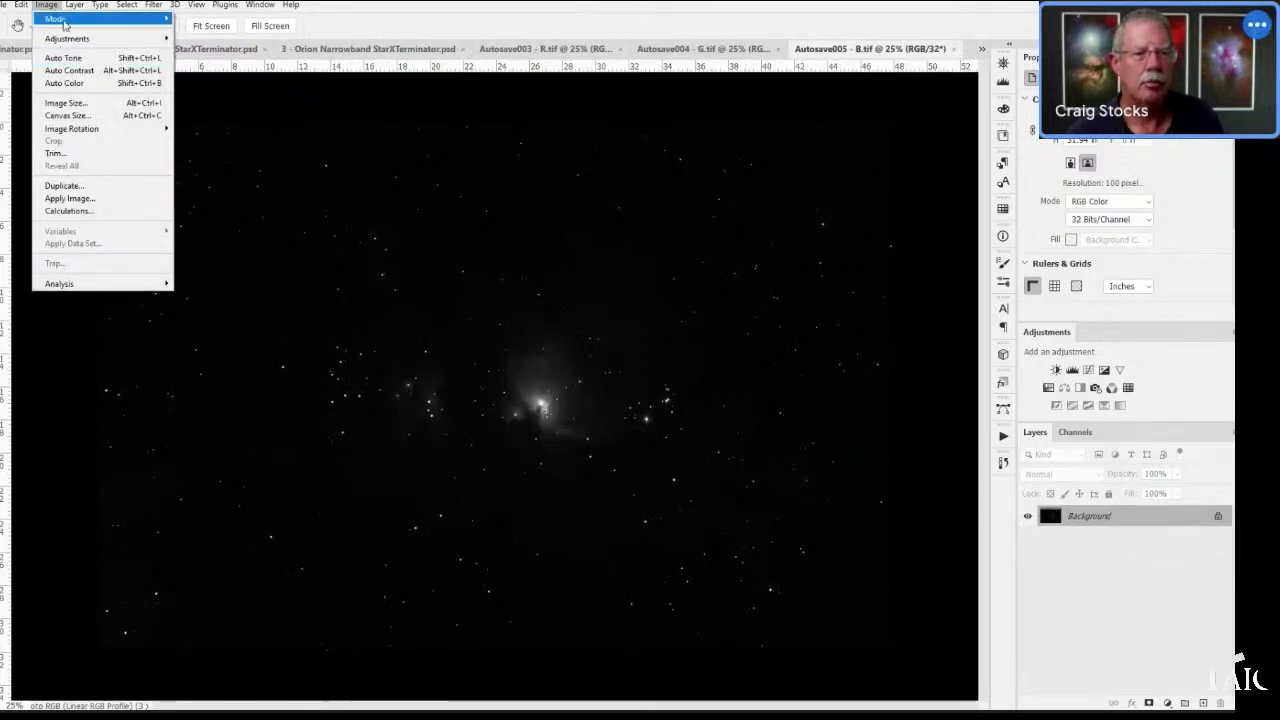
pyautogui.moveTo(60, 18)
pyautogui.click(212, 138)
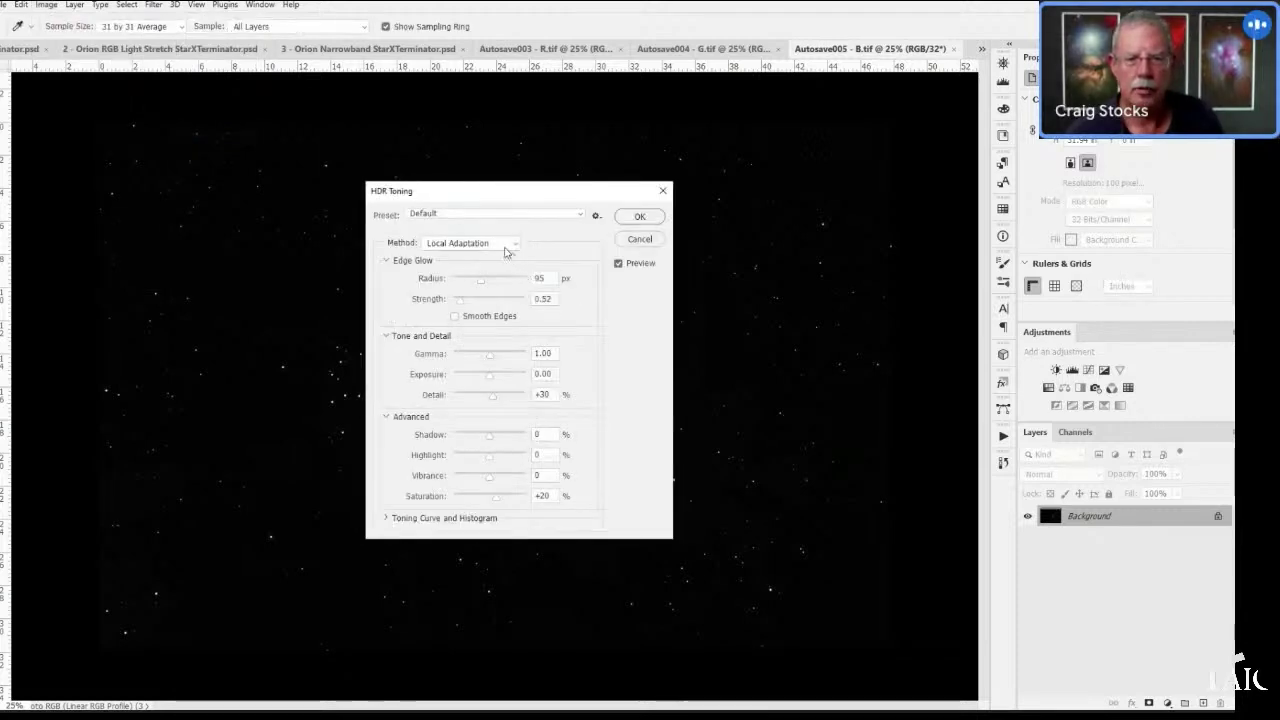
pyautogui.click(505, 249)
pyautogui.click(506, 279)
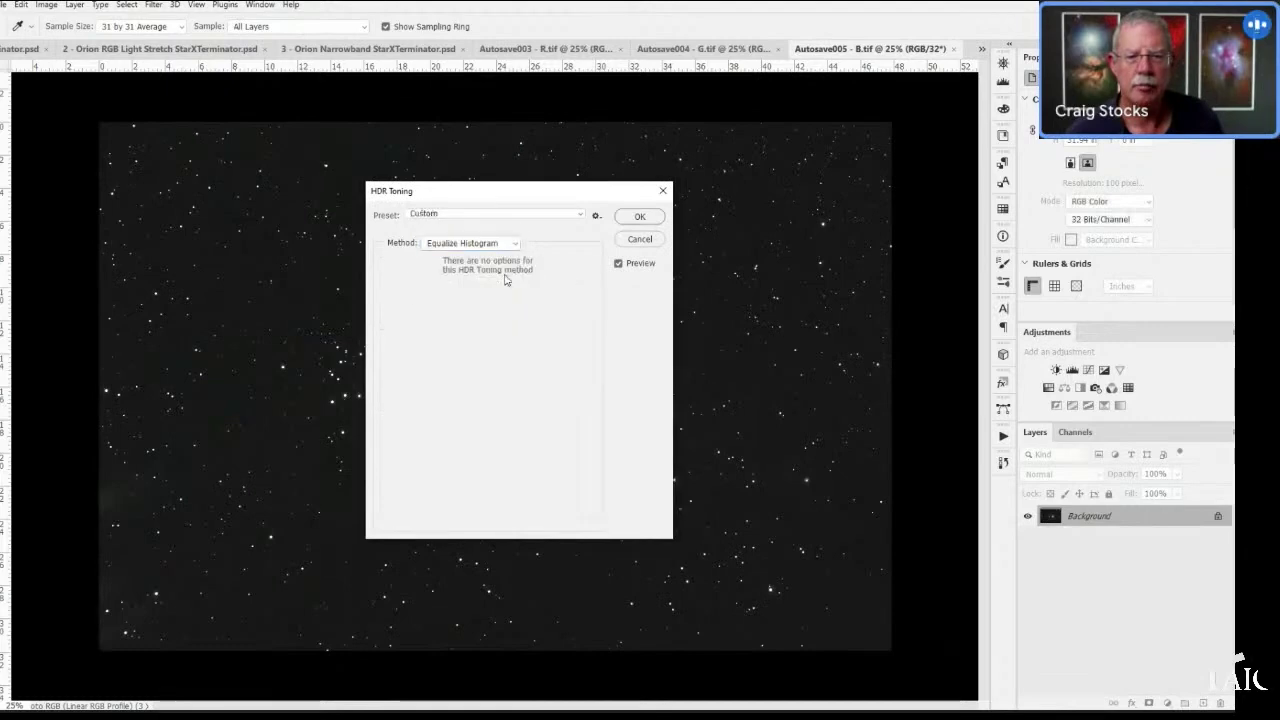
pyautogui.click(626, 221)
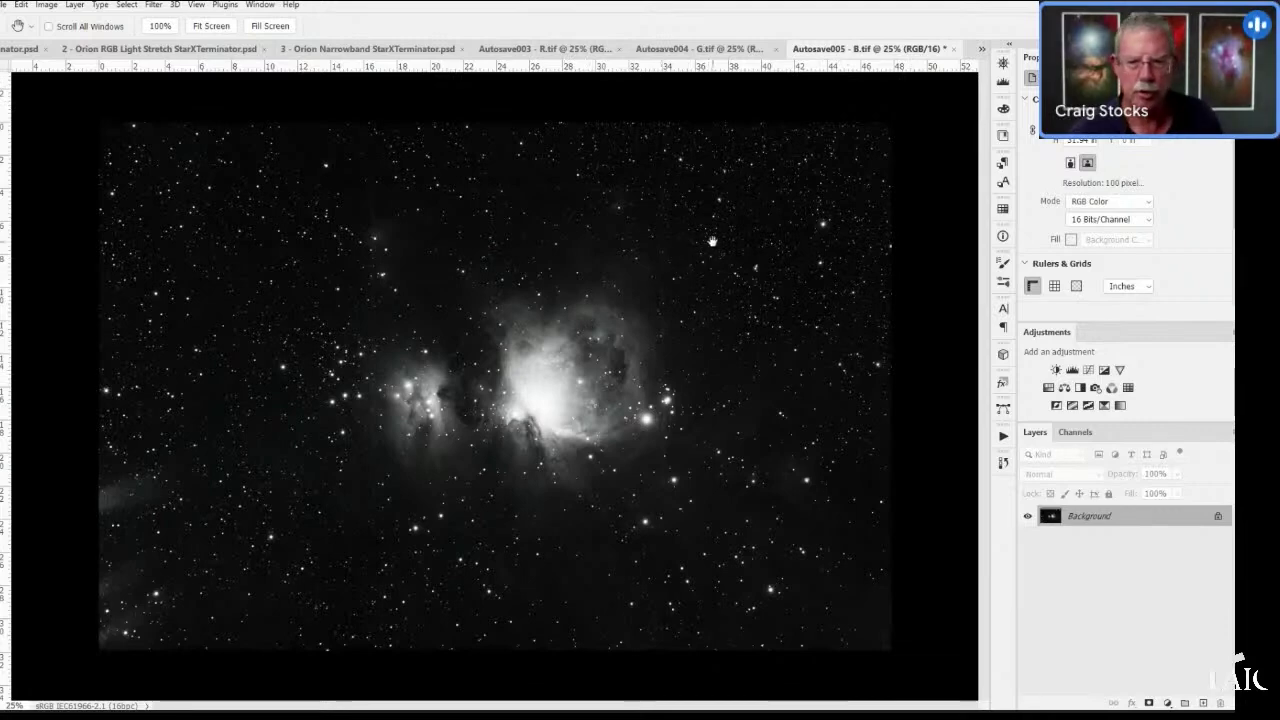
# - Turn G.tif's Background into a normal layer named Green
pyautogui.click(700, 49)
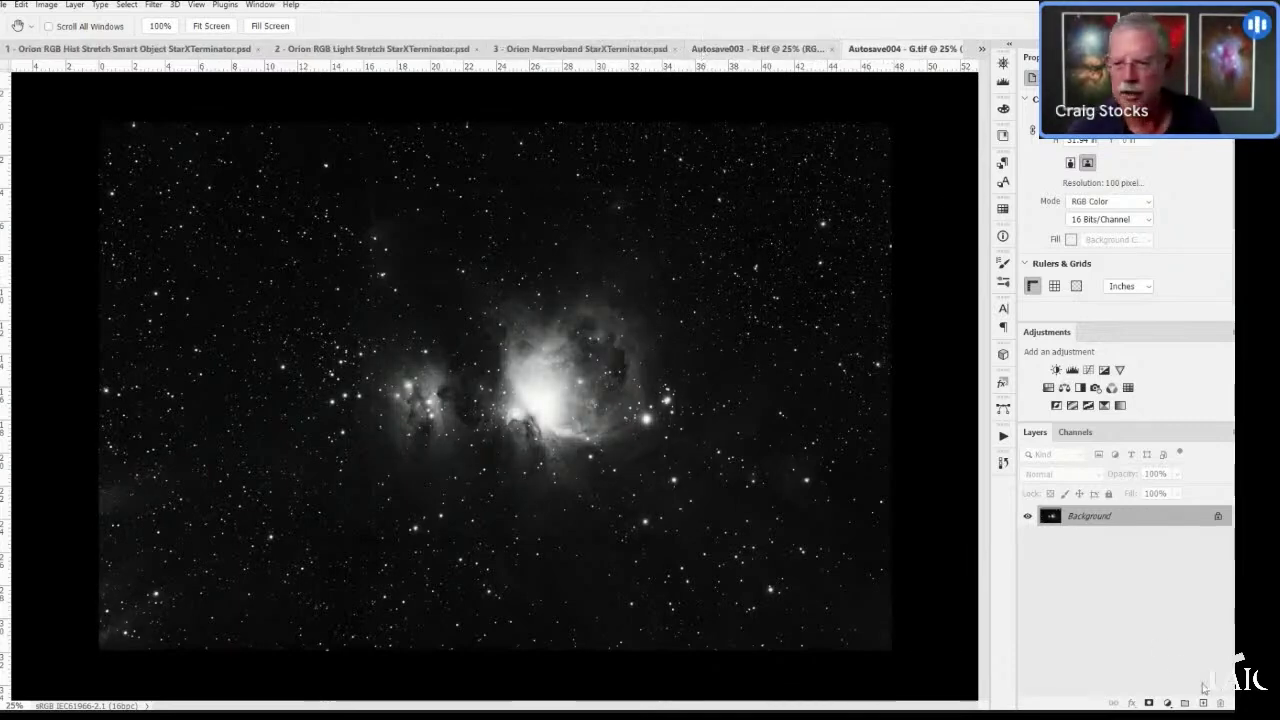
pyautogui.doubleClick(1107, 522)
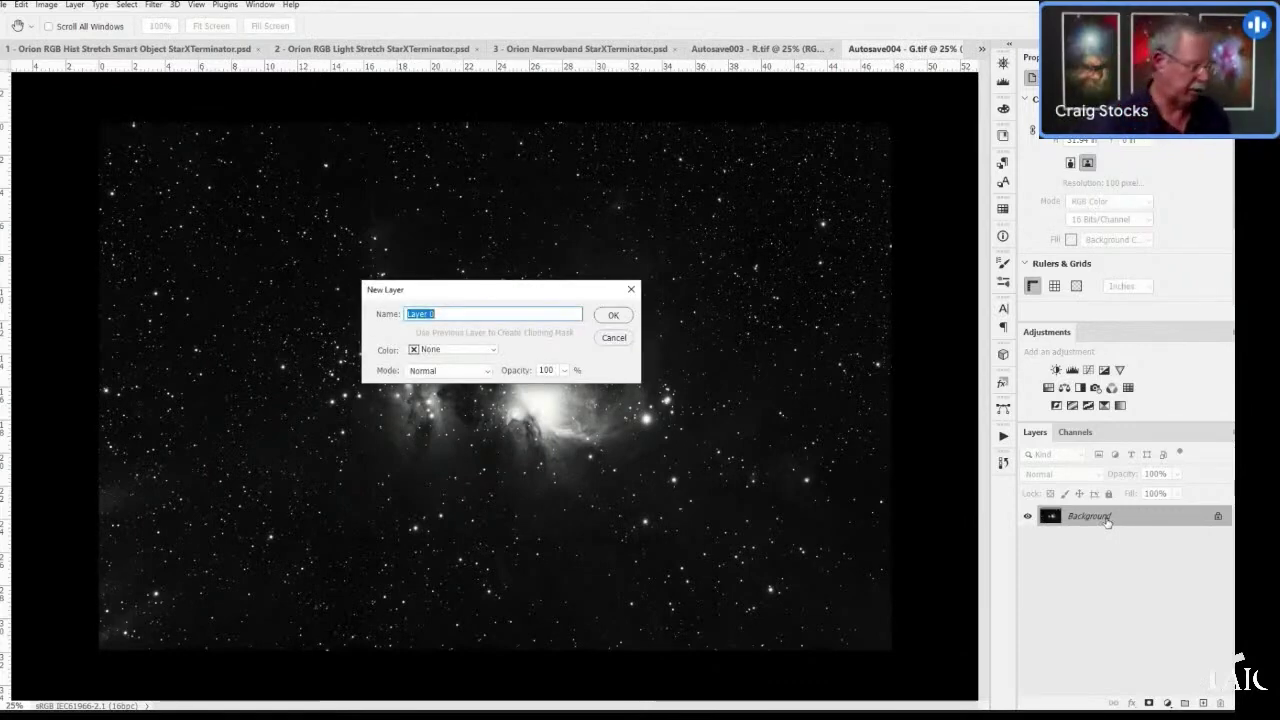
pyautogui.write('Green')
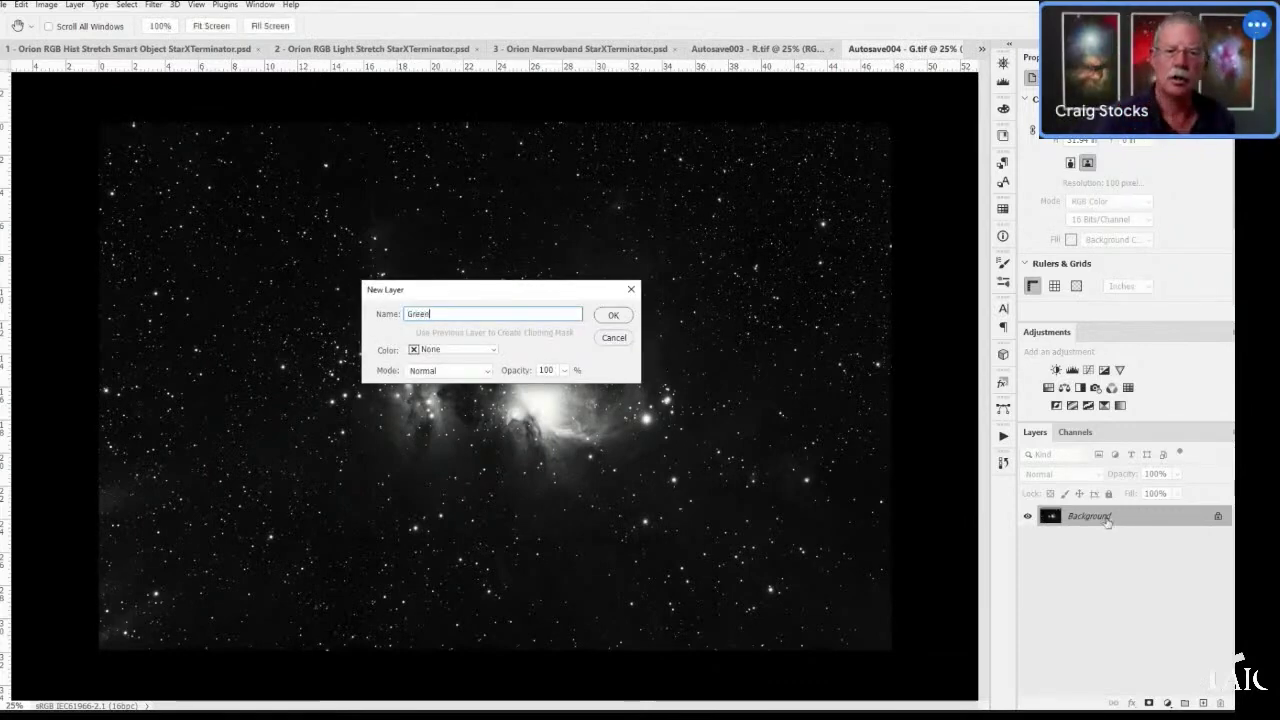
pyautogui.press('Return')
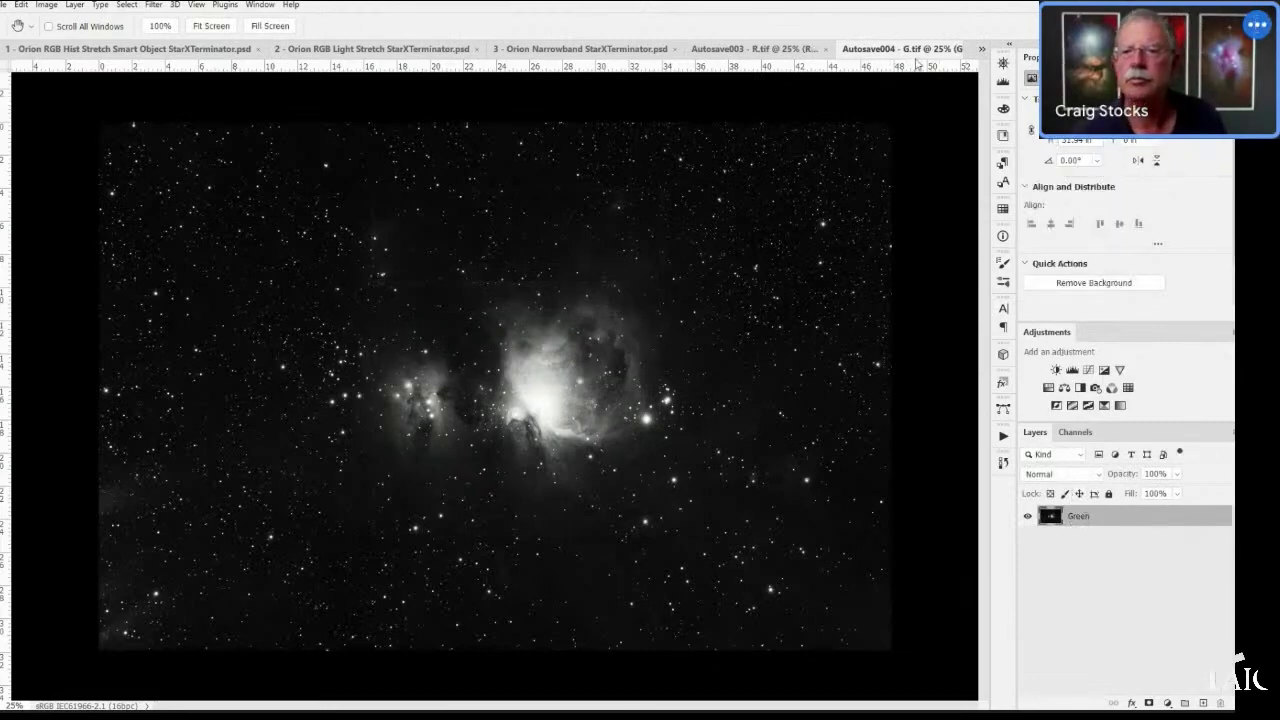
# - Turn B.tif's Background into a normal layer named Blue
pyautogui.click(980, 50)
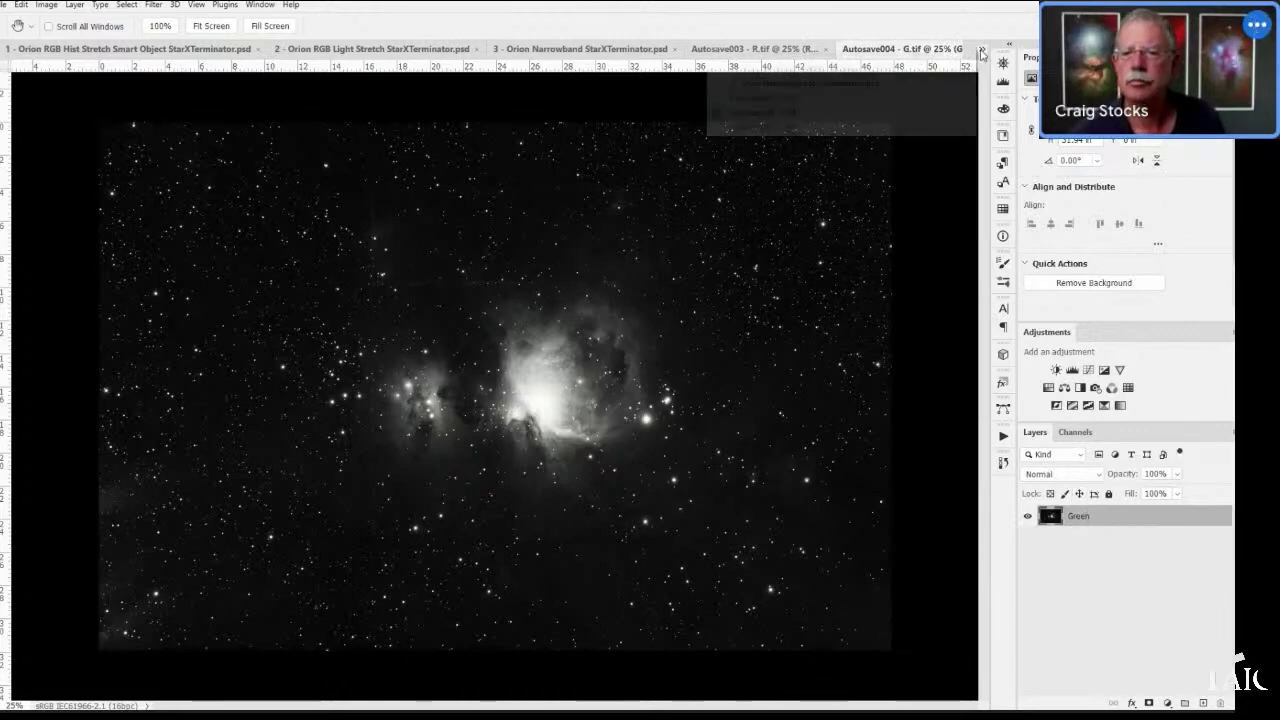
pyautogui.click(916, 128)
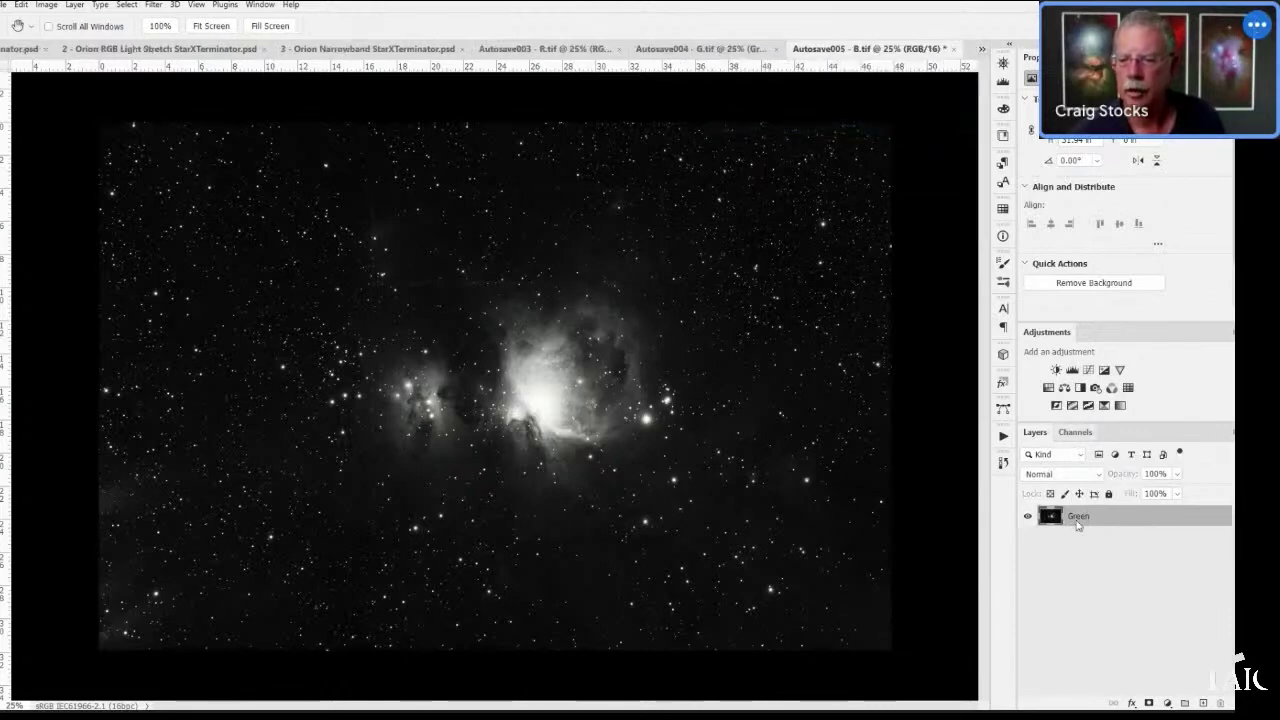
pyautogui.doubleClick(1083, 517)
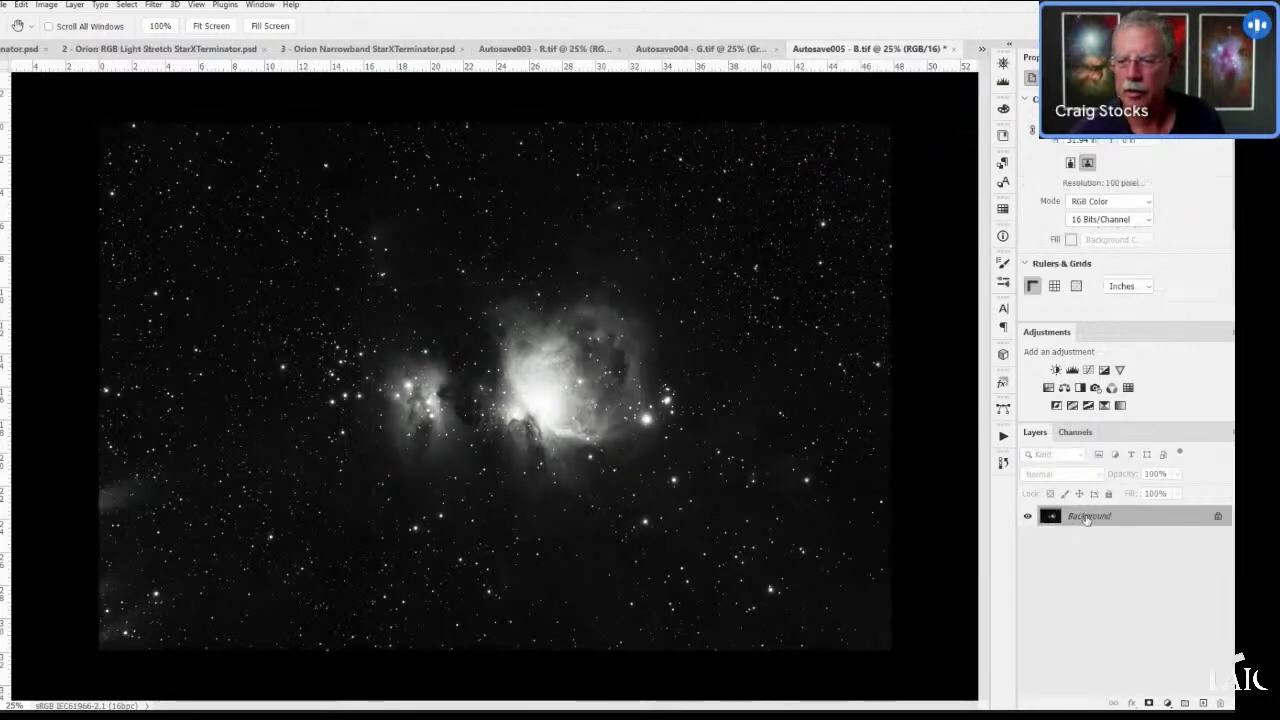
pyautogui.write('B')
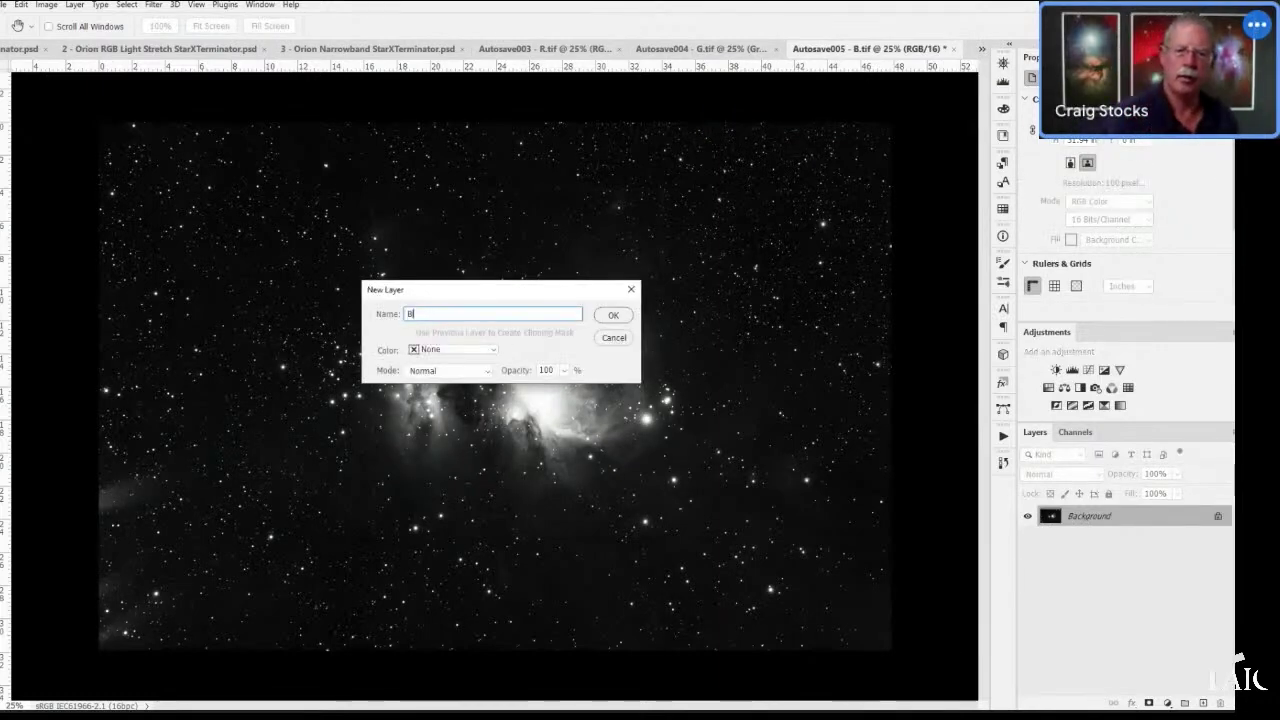
pyautogui.write('lue')
pyautogui.press('Return')
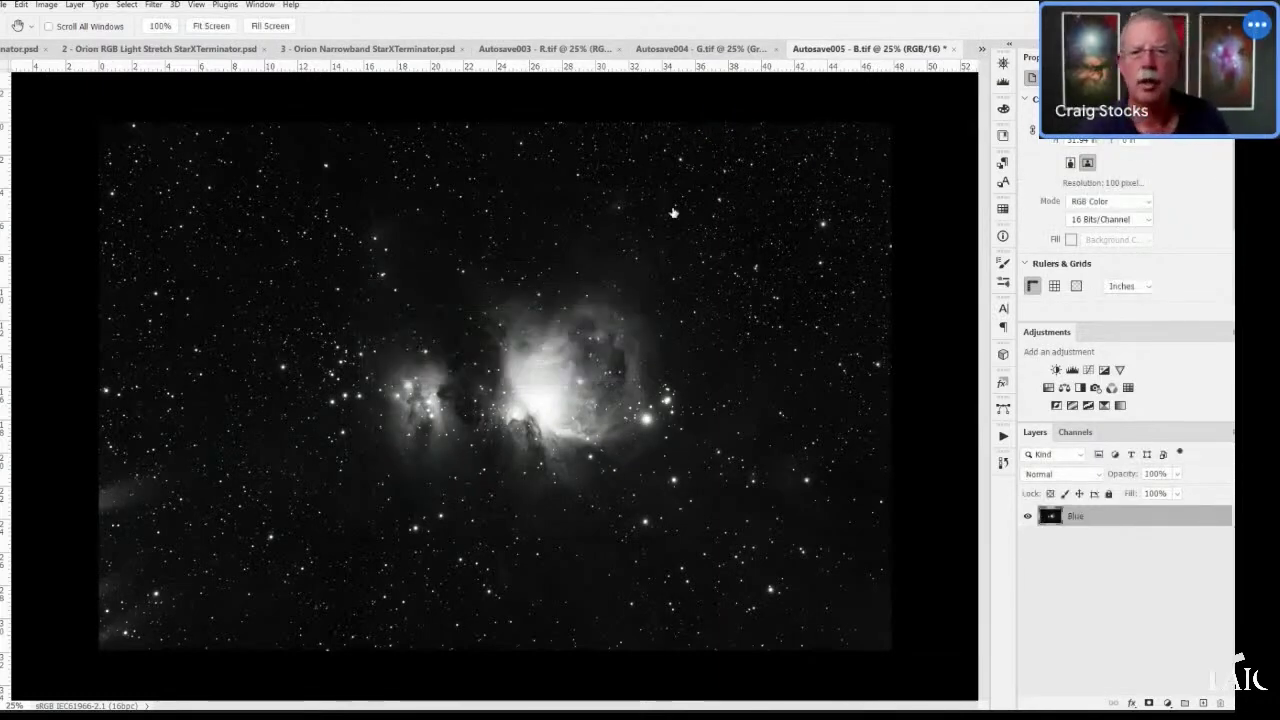
# - Turn R.tif's Background into a normal layer named Red, then return to G.tif
pyautogui.click(567, 52)
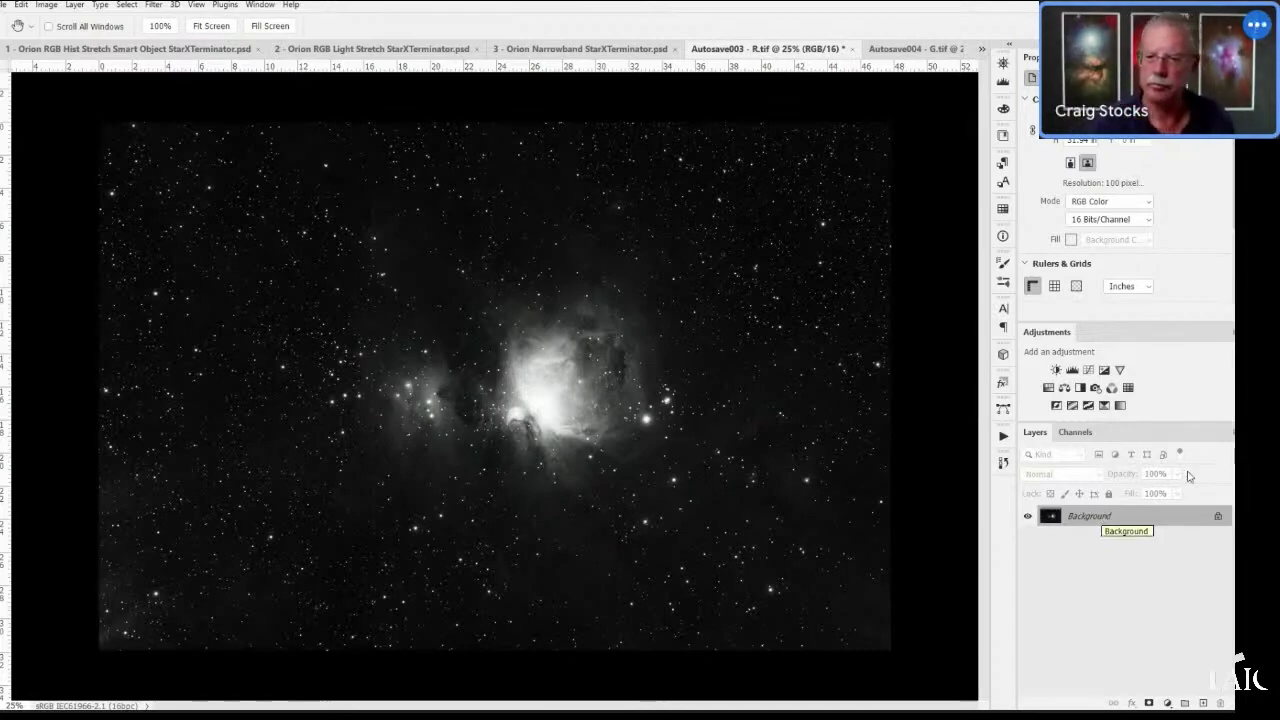
pyautogui.doubleClick(1088, 517)
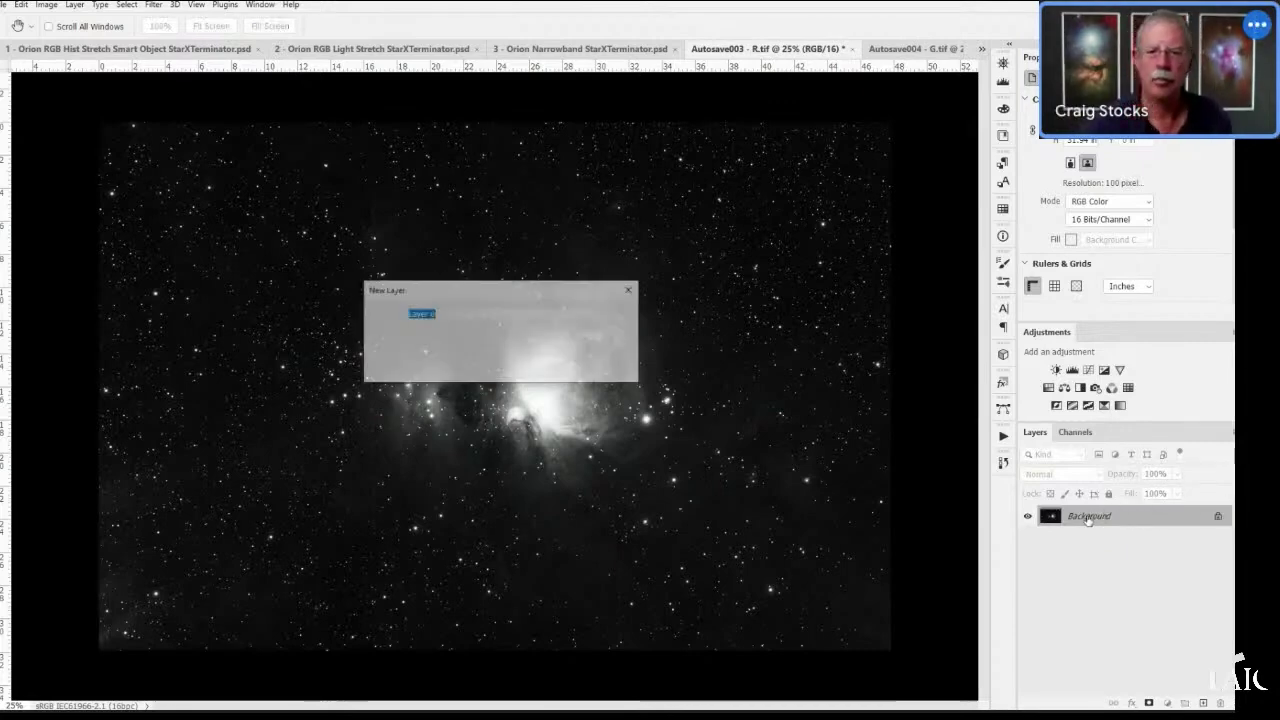
pyautogui.write('Red')
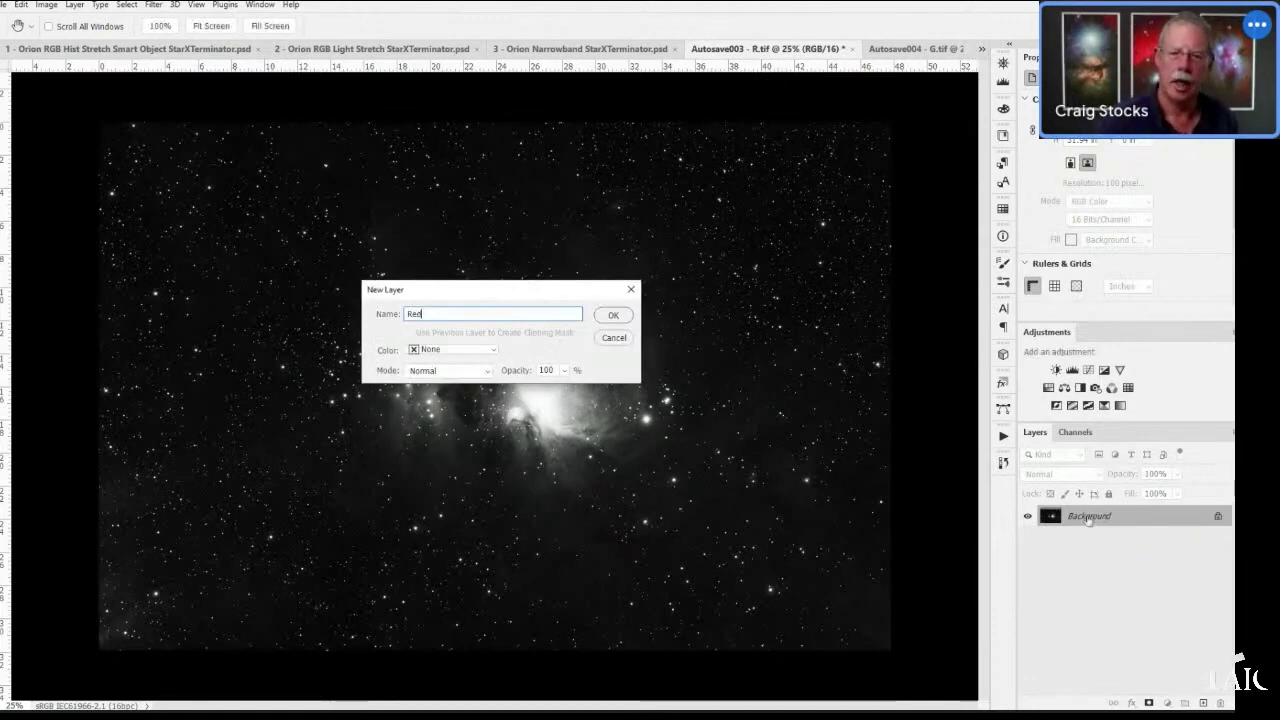
pyautogui.press('Return')
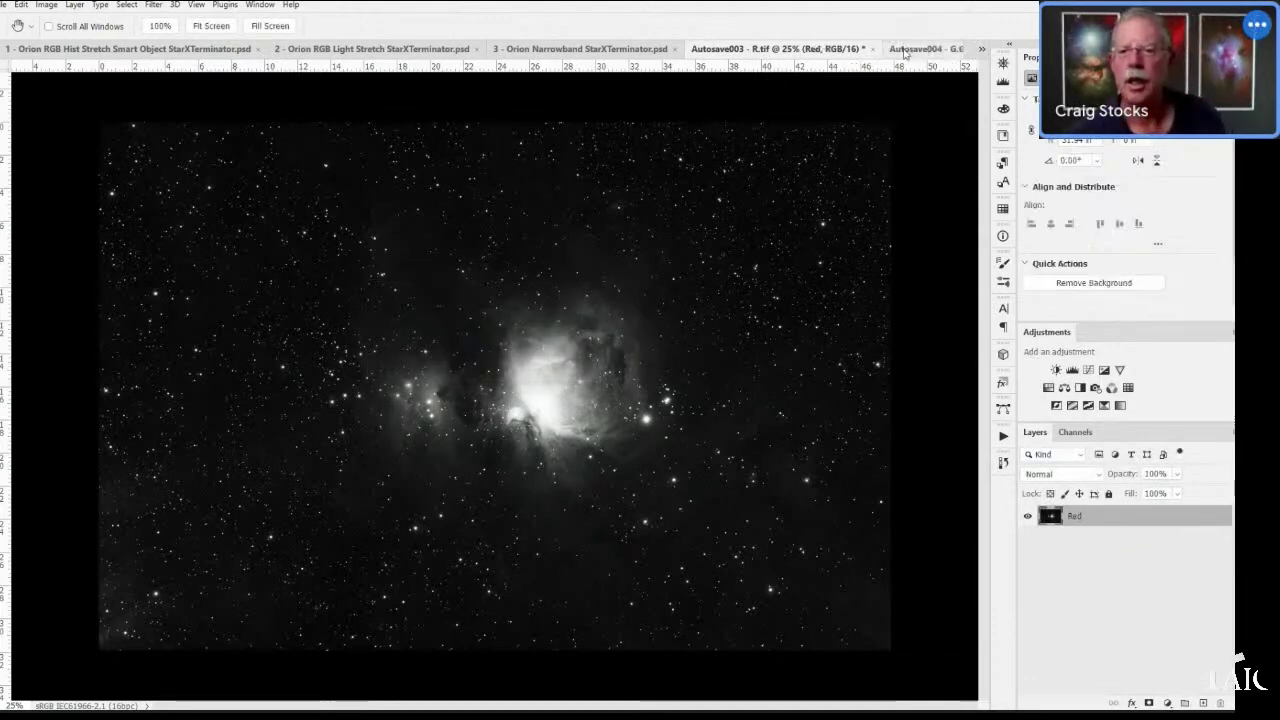
pyautogui.click(908, 49)
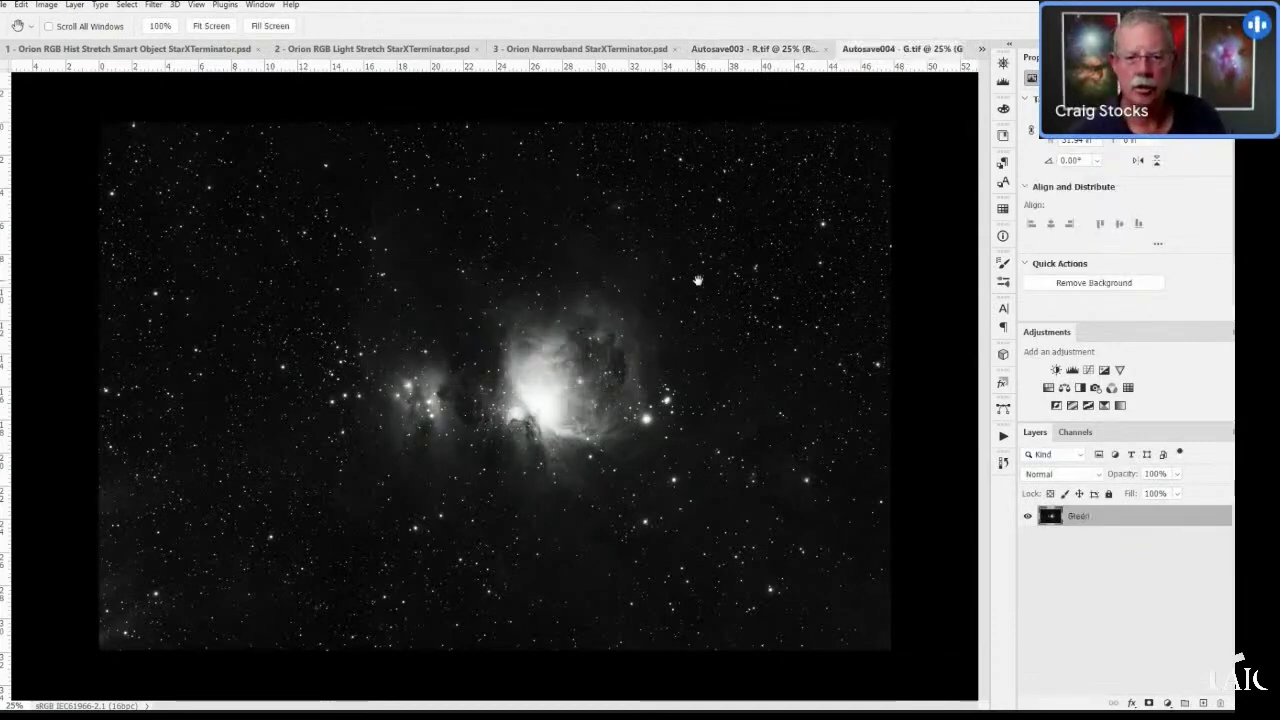
# - Copy the Green layer from G.tif into the R.tif document with the Move tool
pyautogui.press('v')
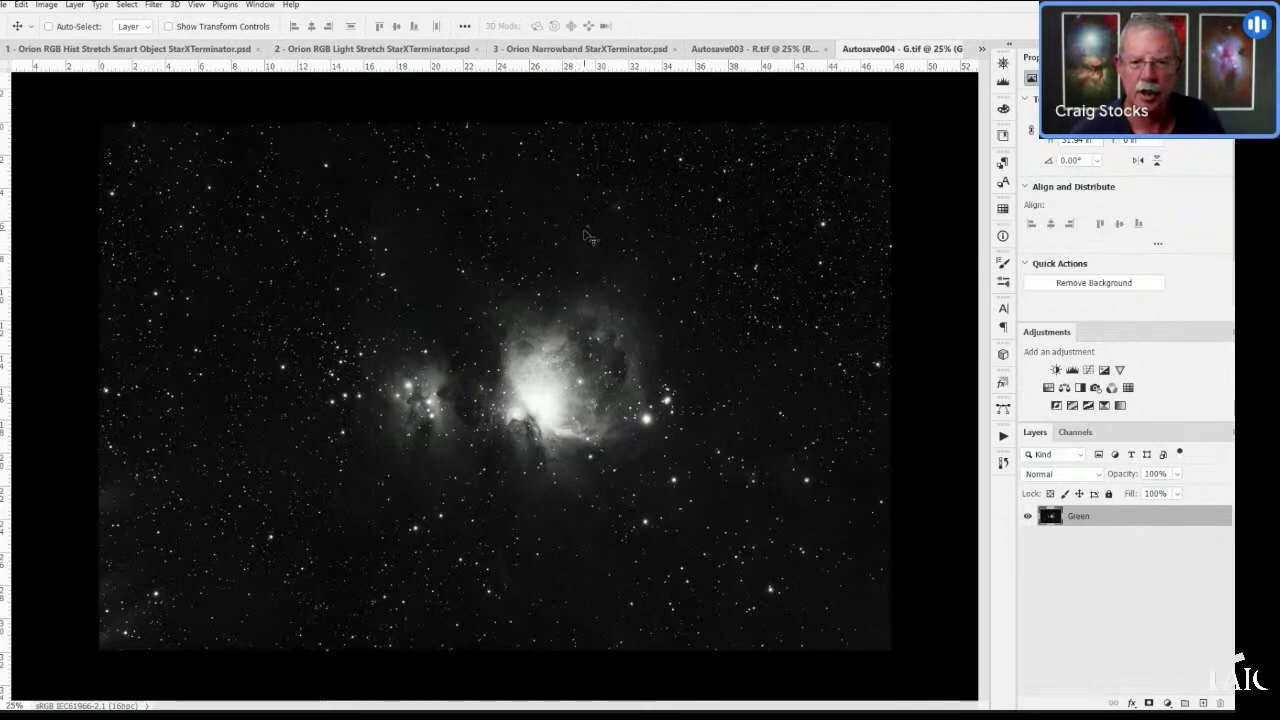
pyautogui.moveTo(585, 235); pyautogui.dragTo(726, 54)
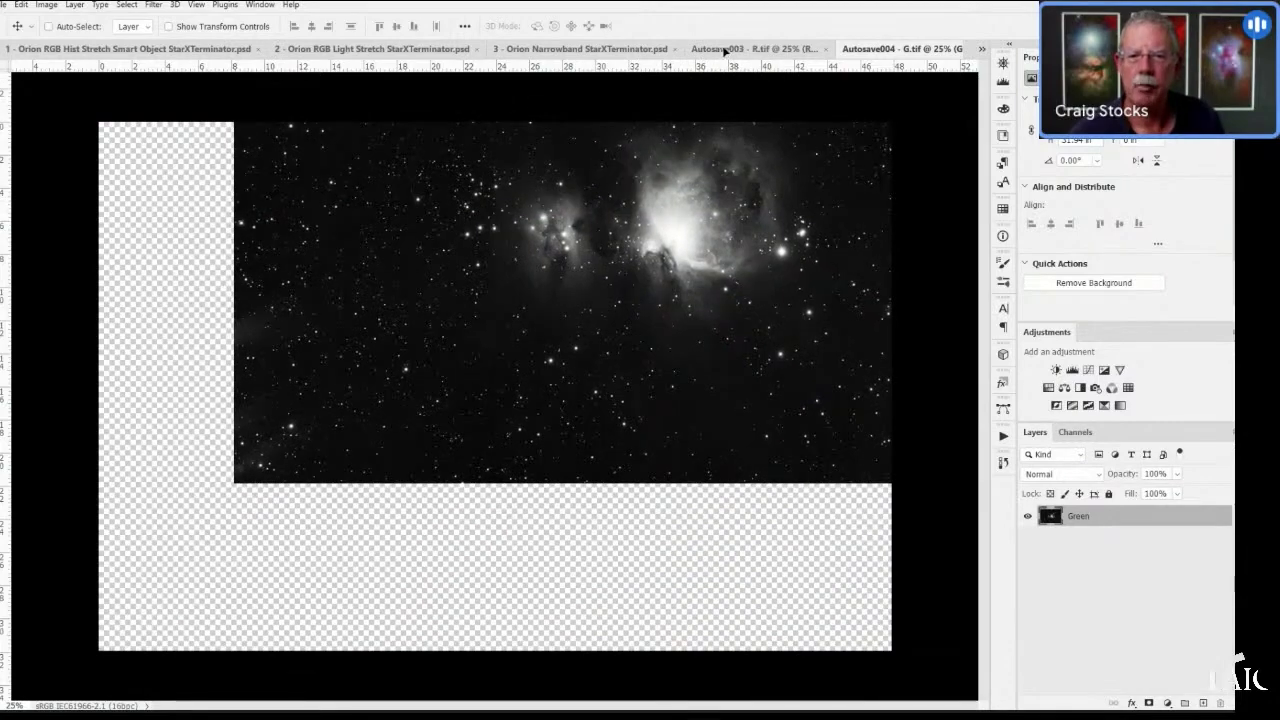
pyautogui.click(726, 50)
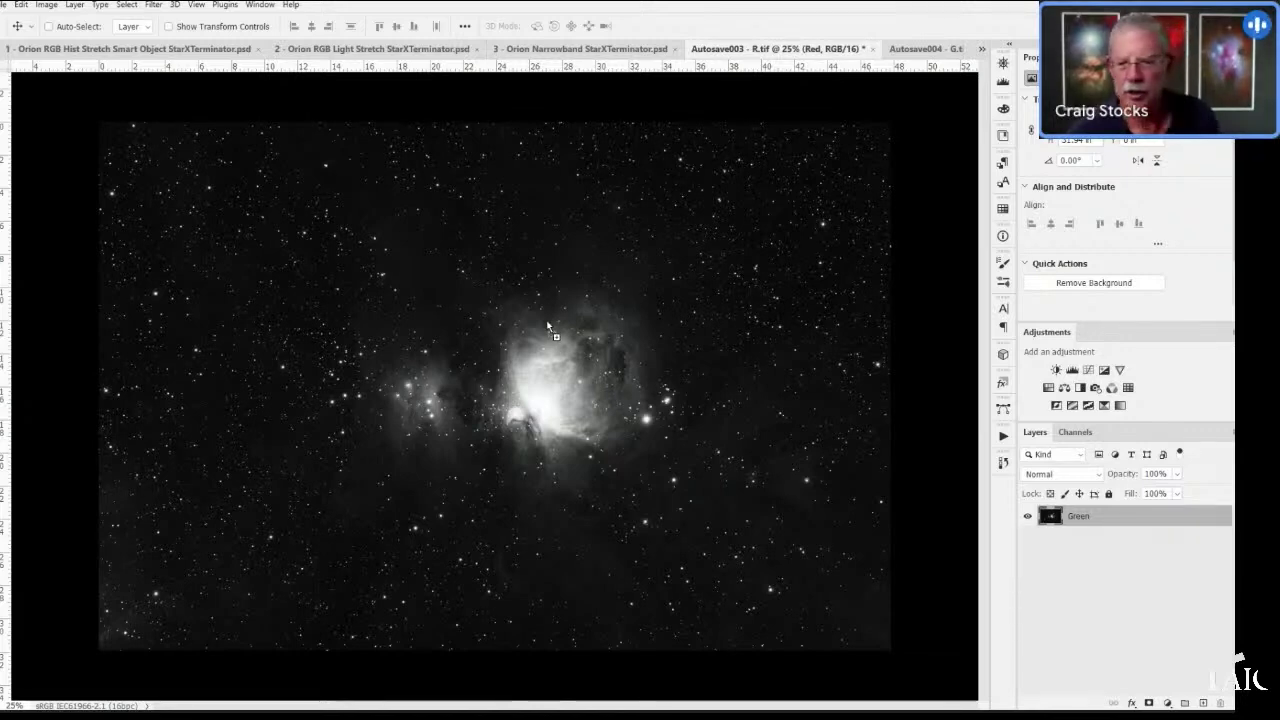
pyautogui.moveTo(547, 325); pyautogui.dragTo(547, 325)
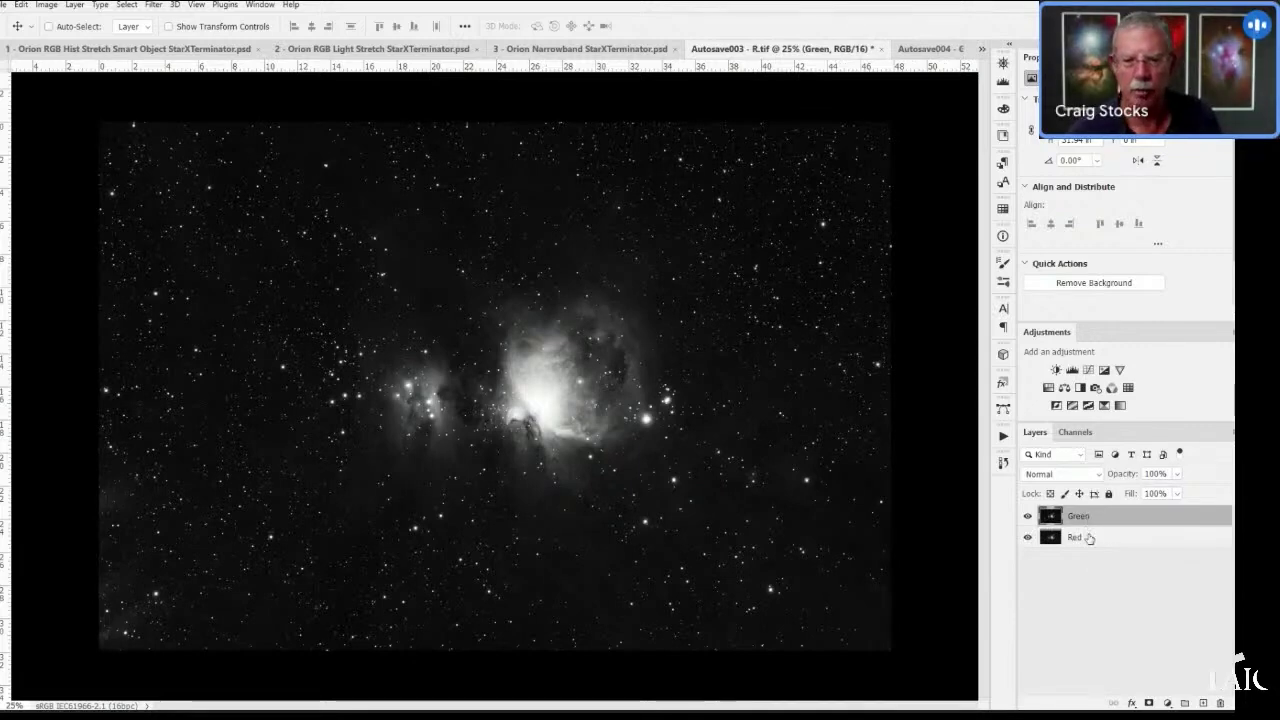
pyautogui.click(942, 50)
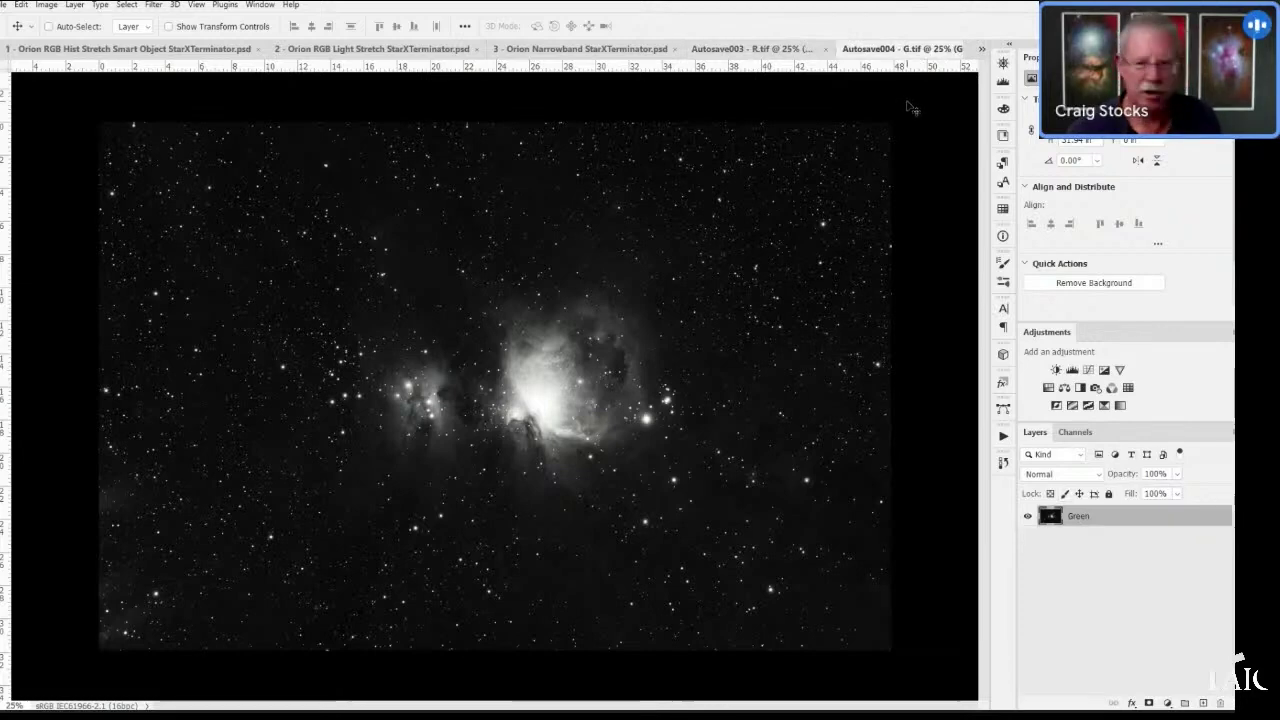
# - Copy B.tif's Blue layer into the R.tif document the same way
pyautogui.click(981, 49)
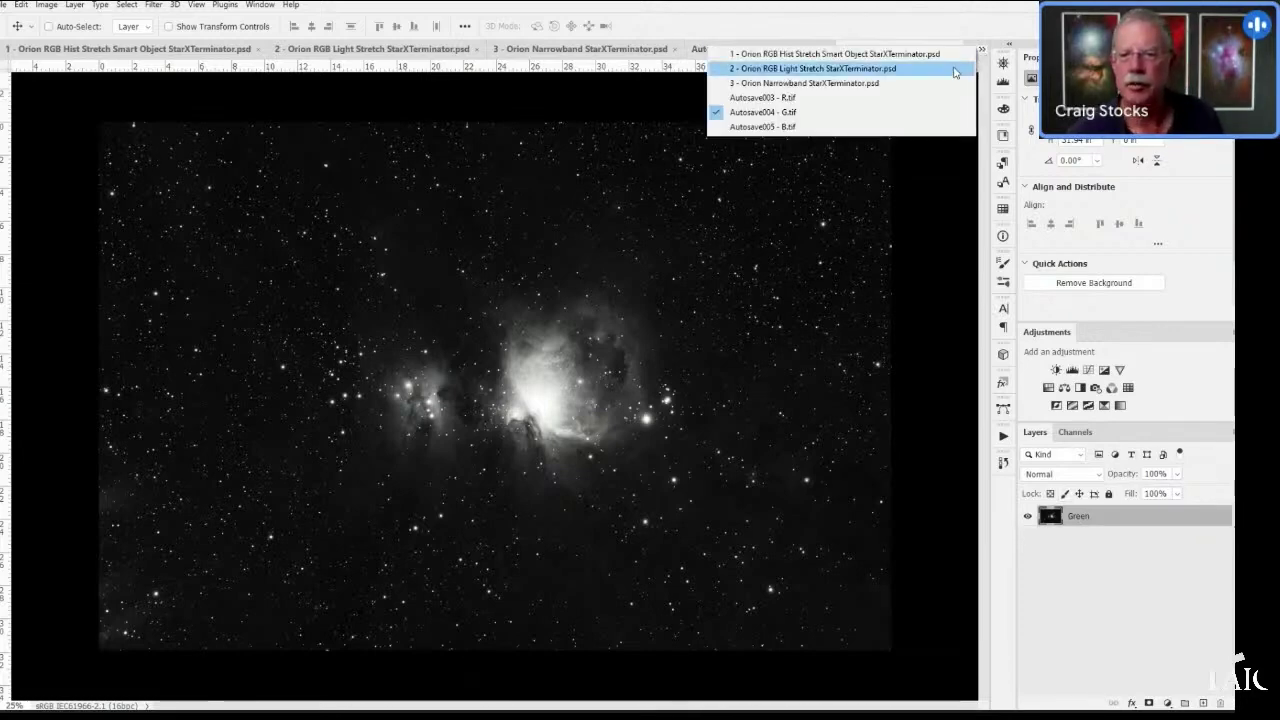
pyautogui.click(860, 127)
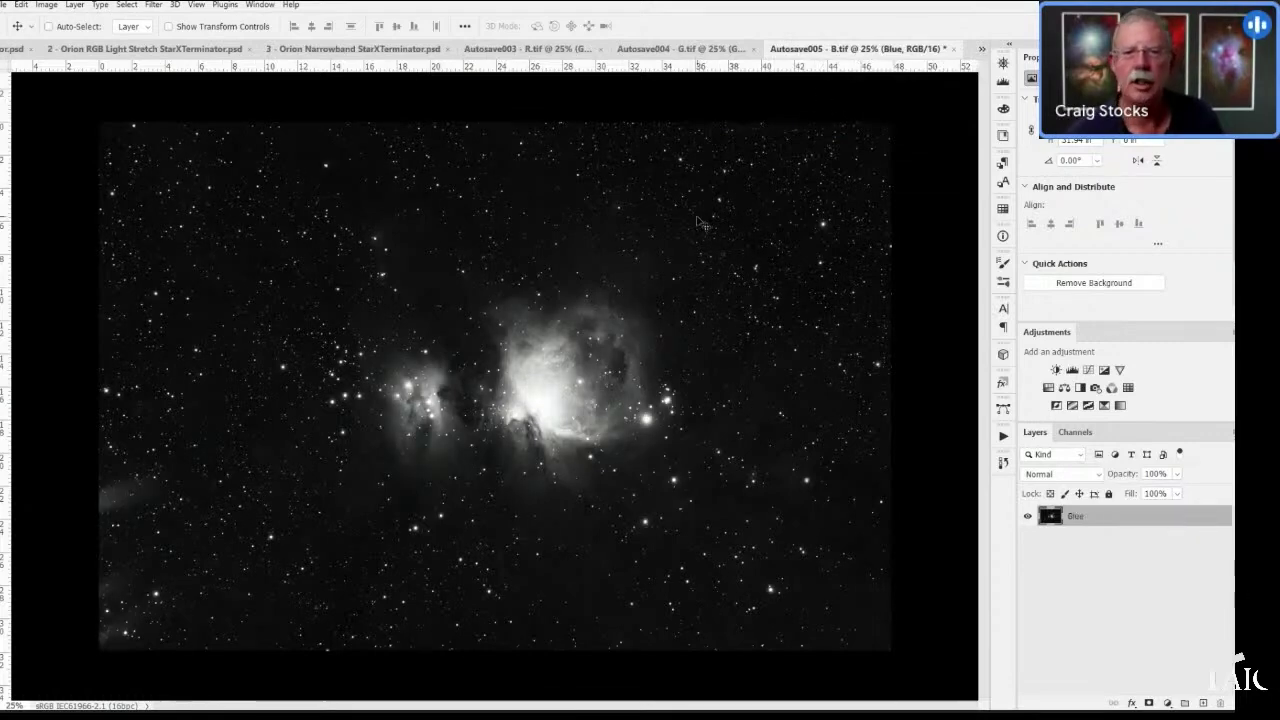
pyautogui.moveTo(700, 222); pyautogui.dragTo(601, 337)
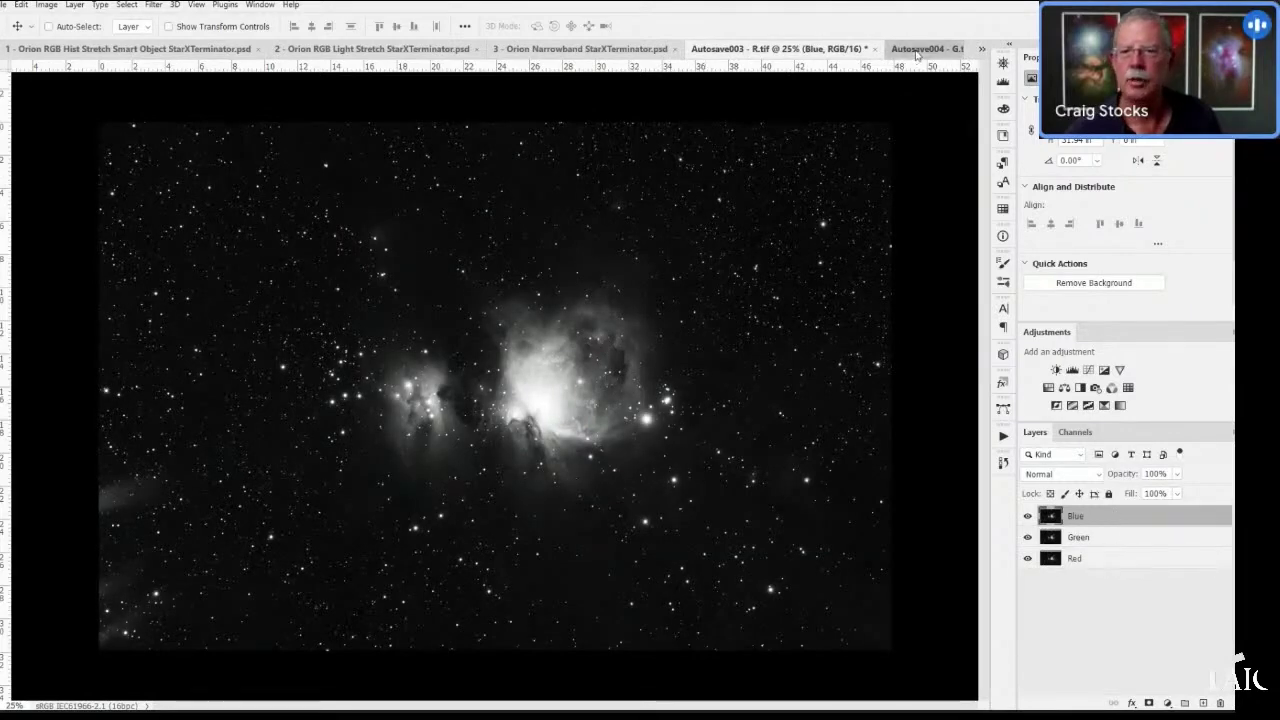
pyautogui.click(950, 52)
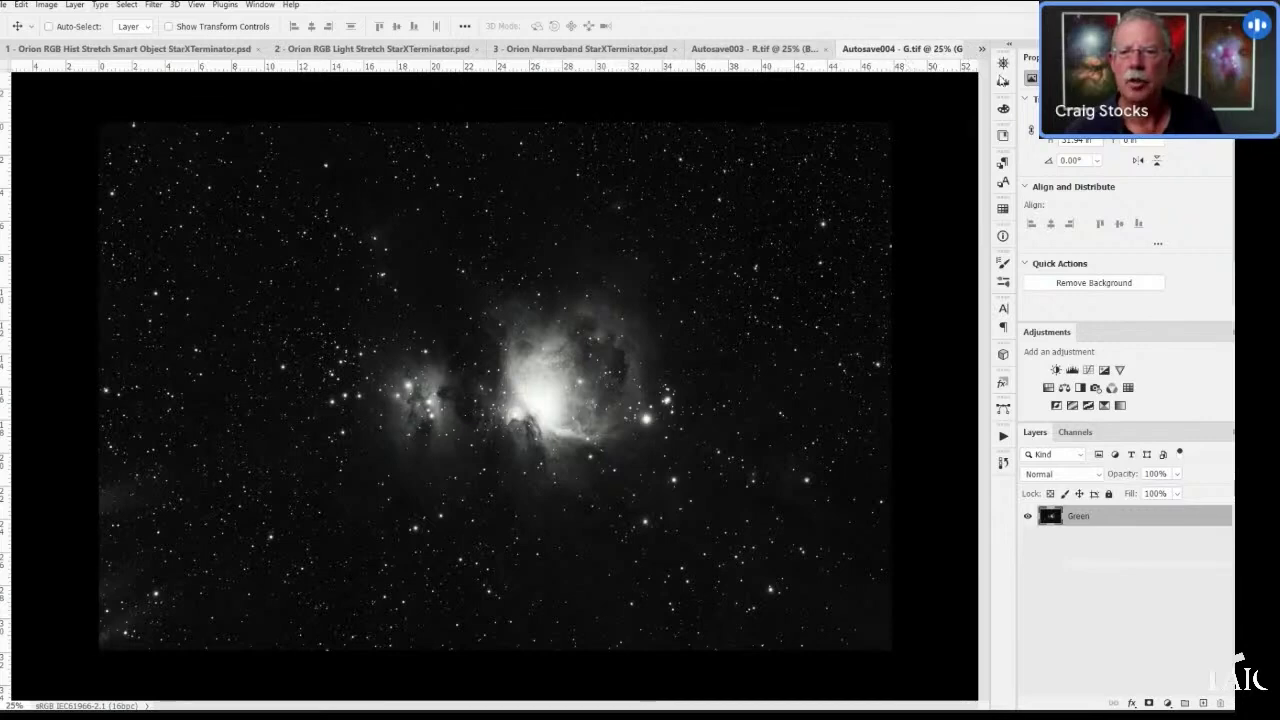
pyautogui.click(982, 52)
pyautogui.click(920, 52)
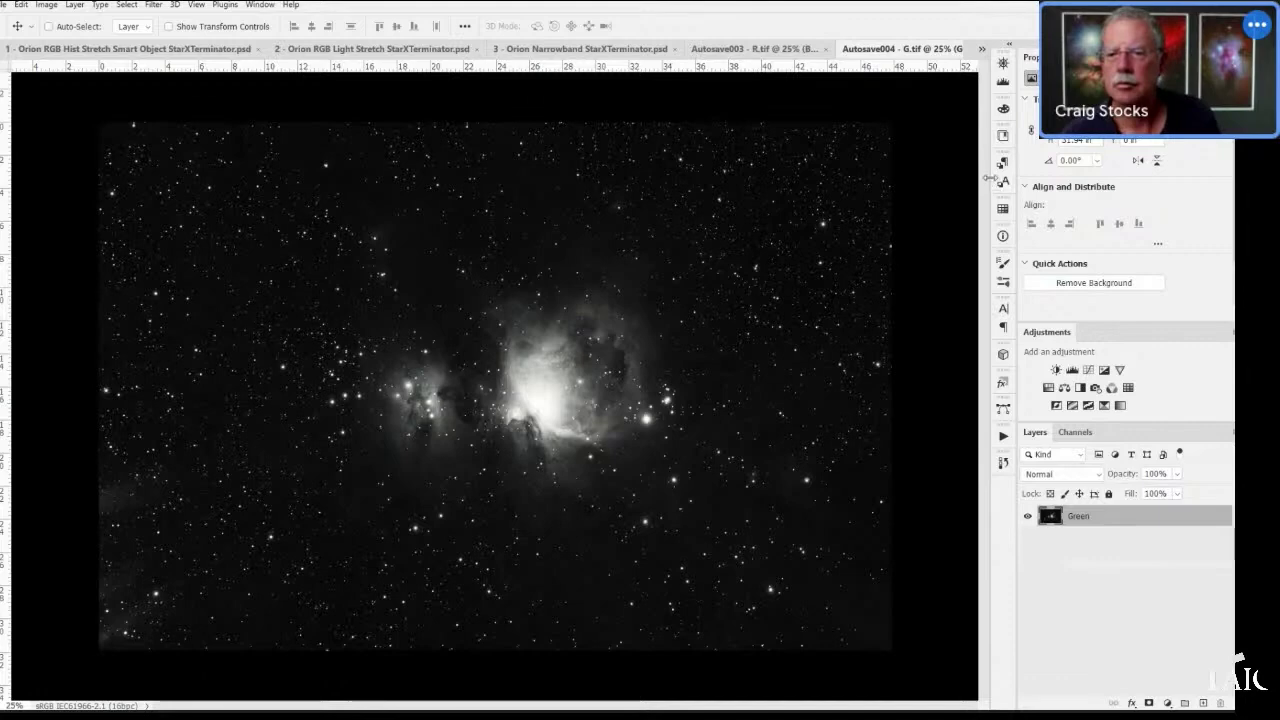
# - Close B.tif and G.tif, discarding the changes to both
pyautogui.click(982, 48)
pyautogui.click(846, 127)
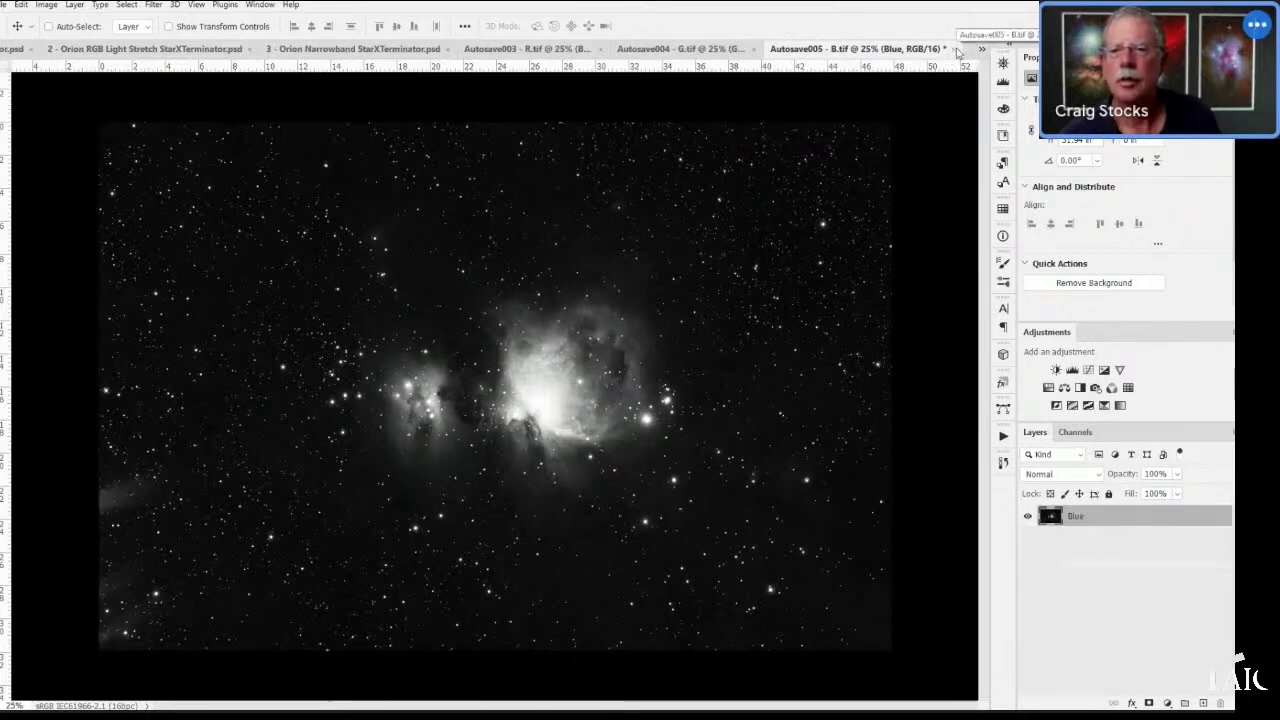
pyautogui.click(955, 49)
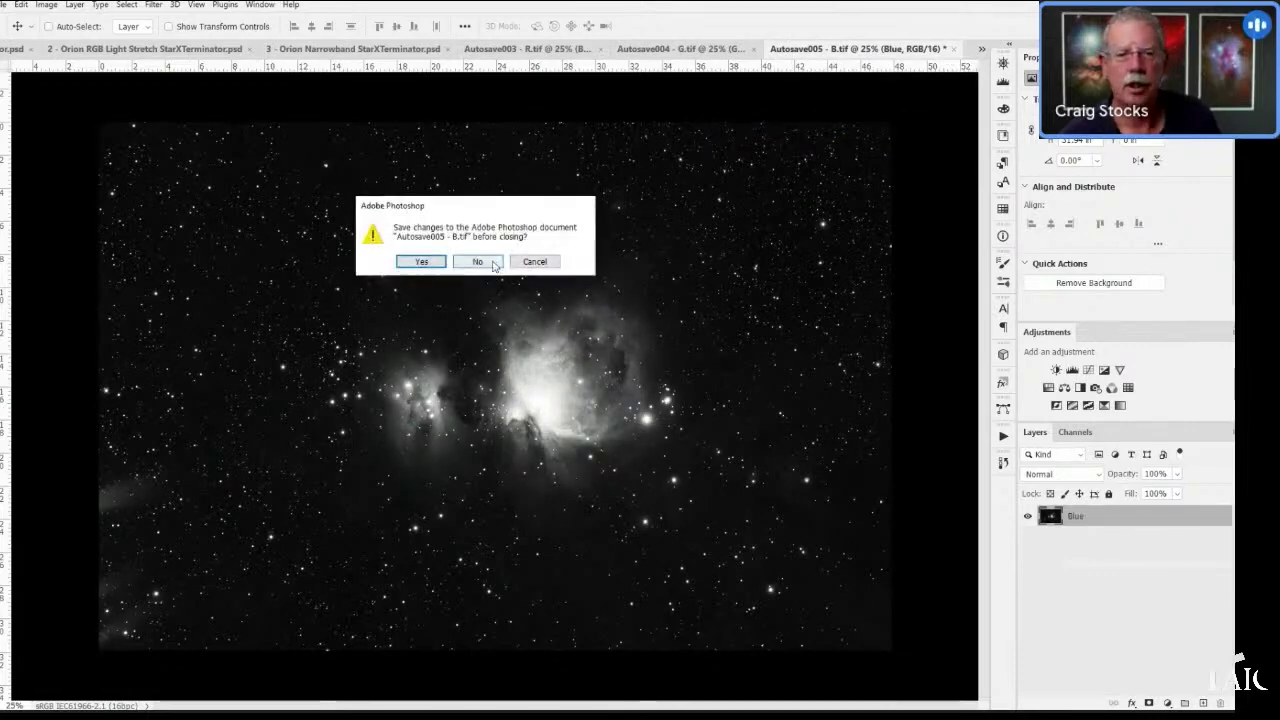
pyautogui.click(492, 262)
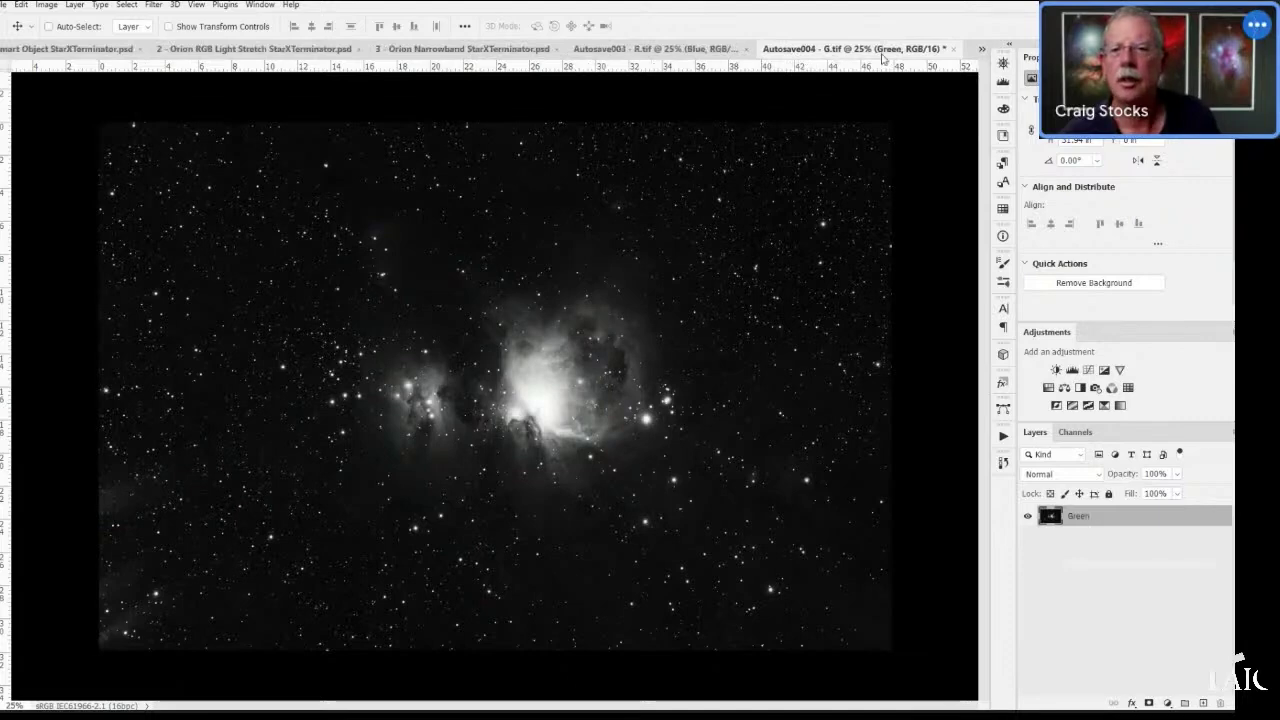
pyautogui.click(955, 49)
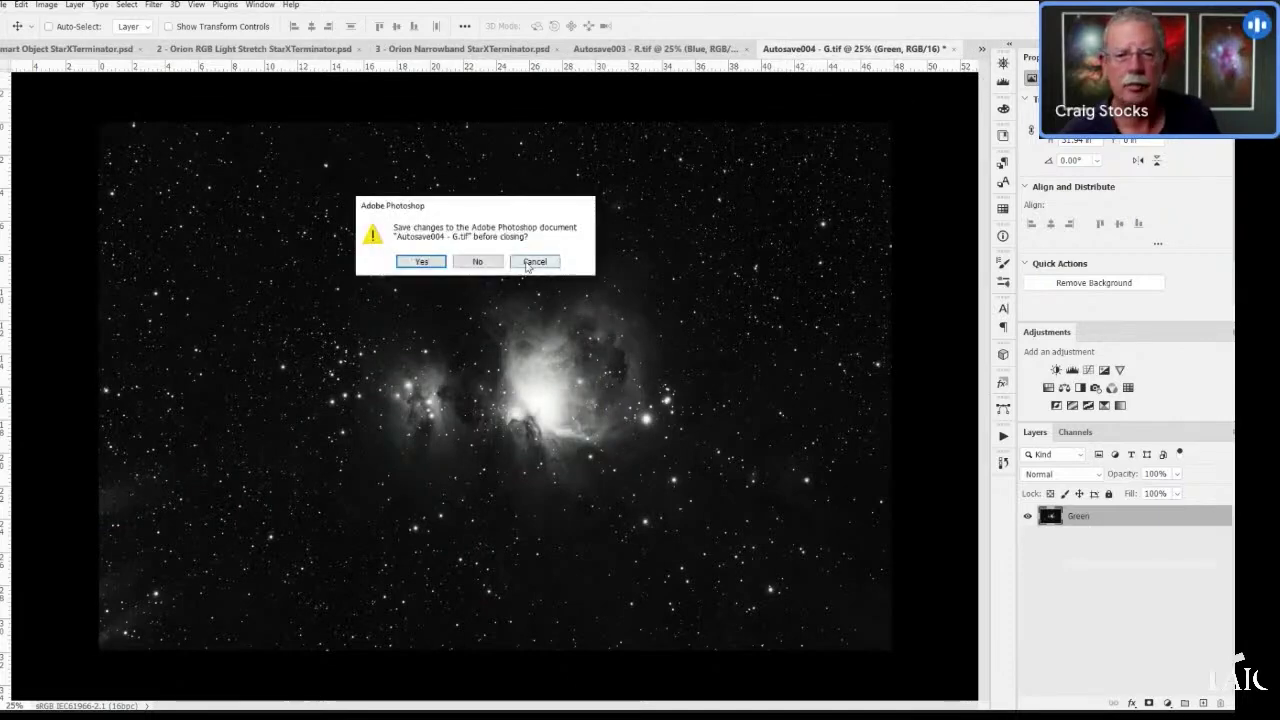
pyautogui.click(487, 262)
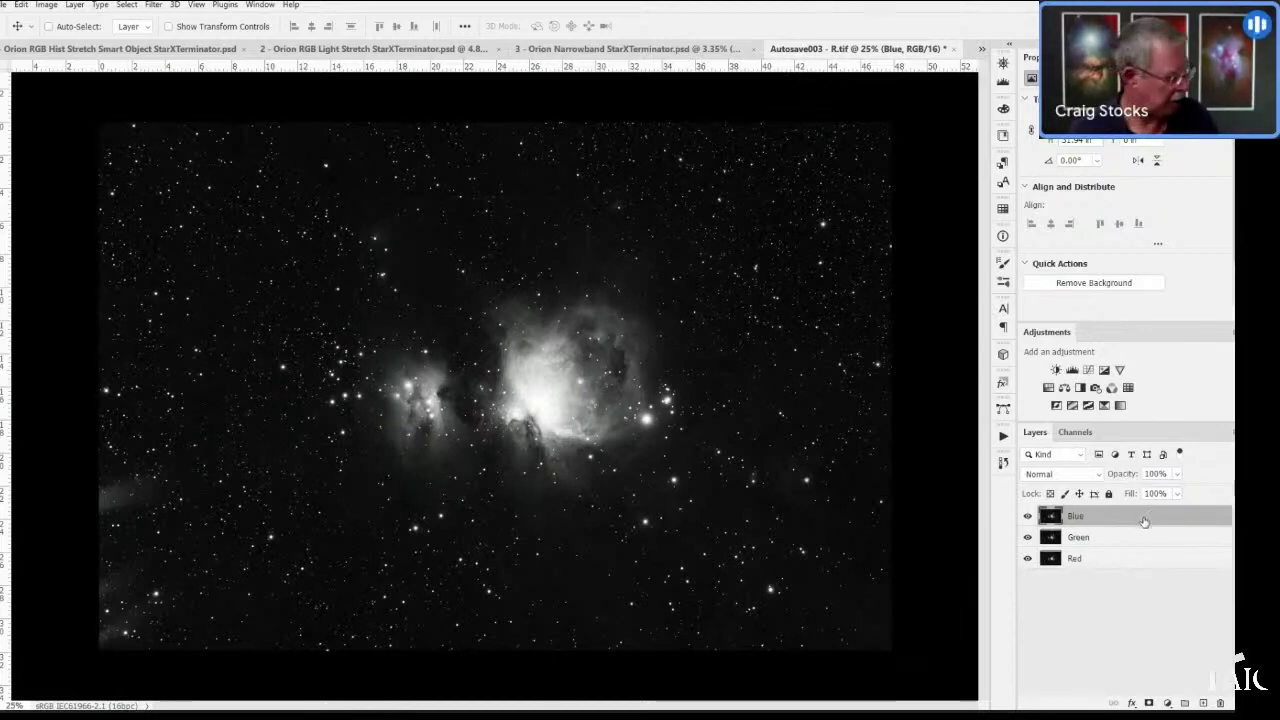
# - Place the Blue, Green and Red layers each in its own group (Groups 1–3), selecting Group 1
pyautogui.hotkey('ctrl', 'g')
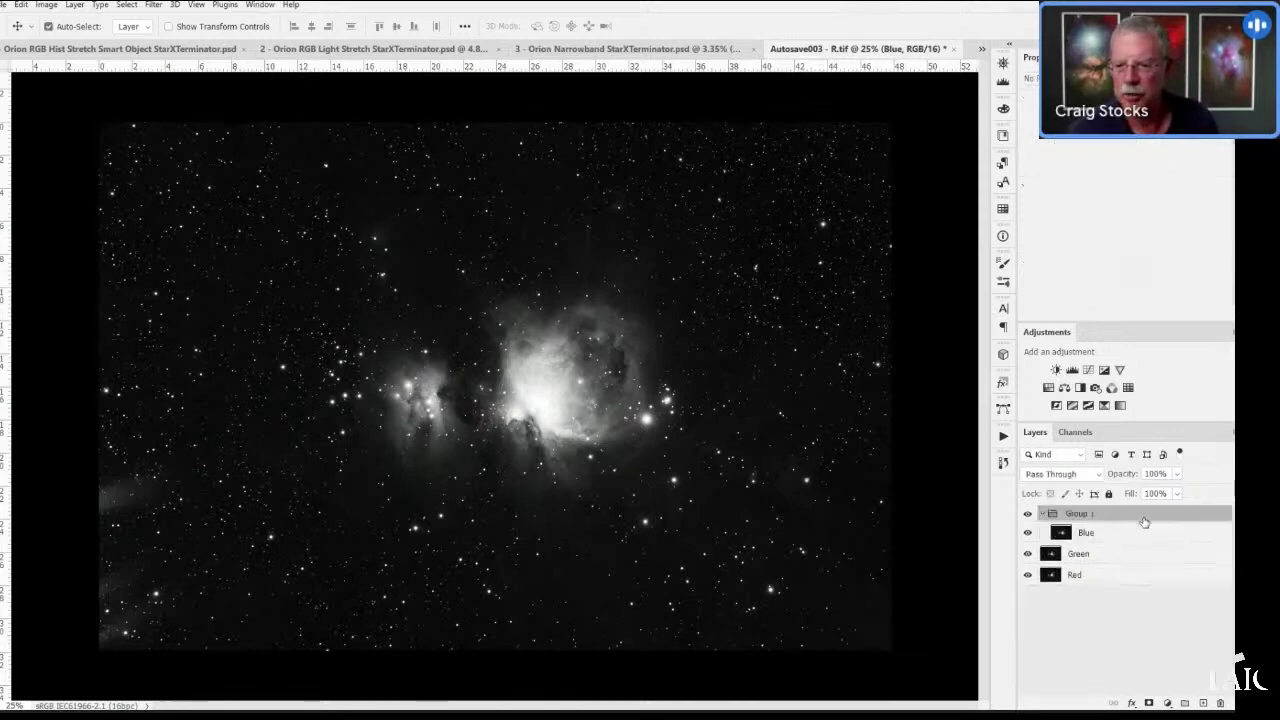
pyautogui.click(1122, 557)
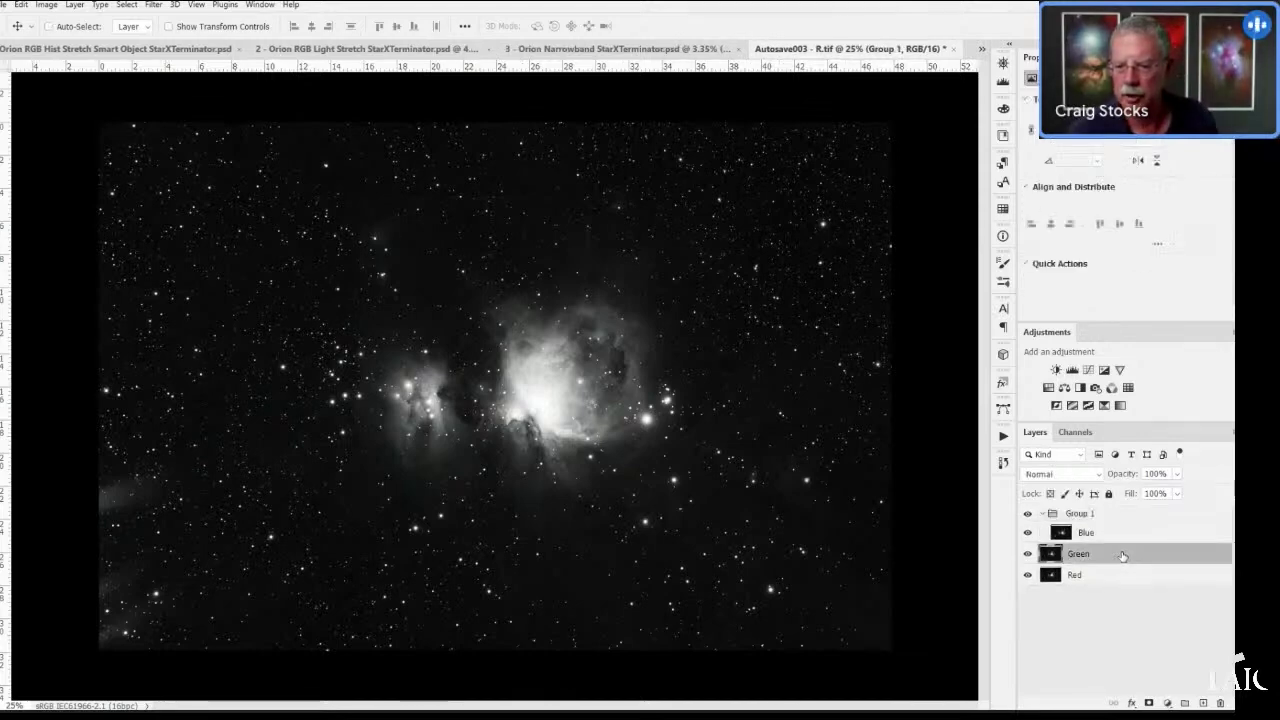
pyautogui.hotkey('ctrl', 'g')
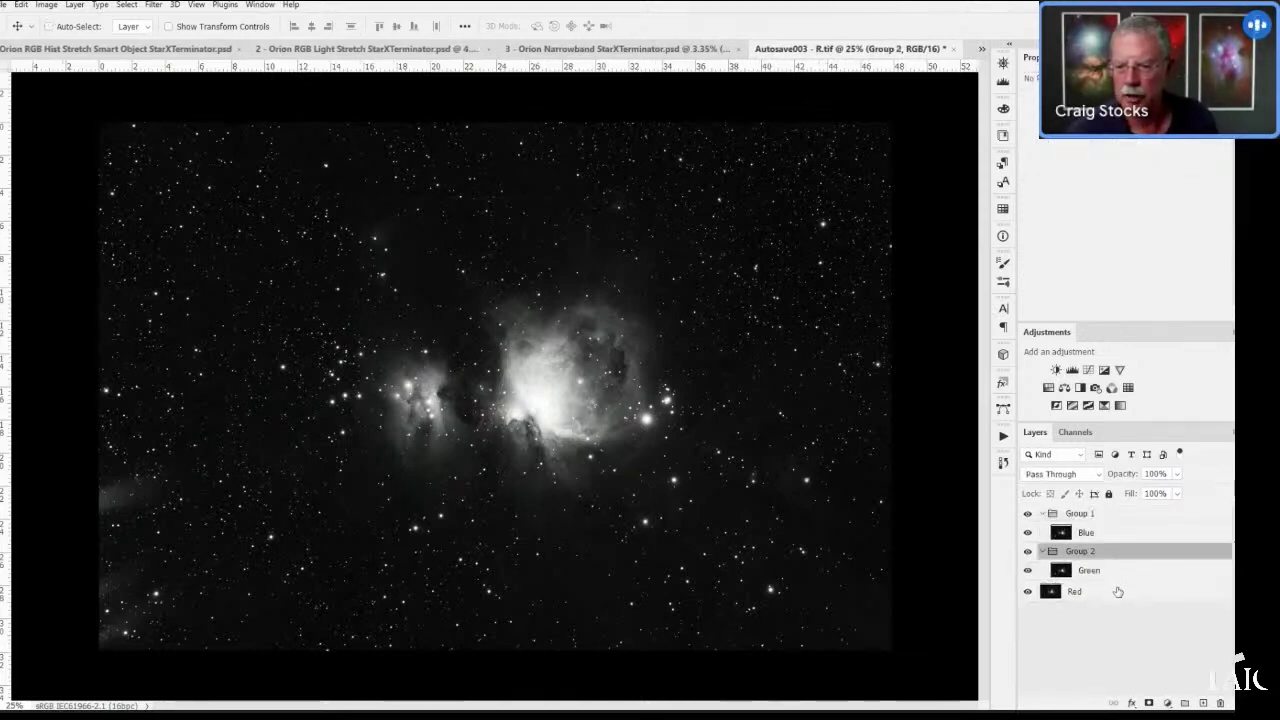
pyautogui.click(1118, 591)
pyautogui.hotkey('ctrl', 'g')
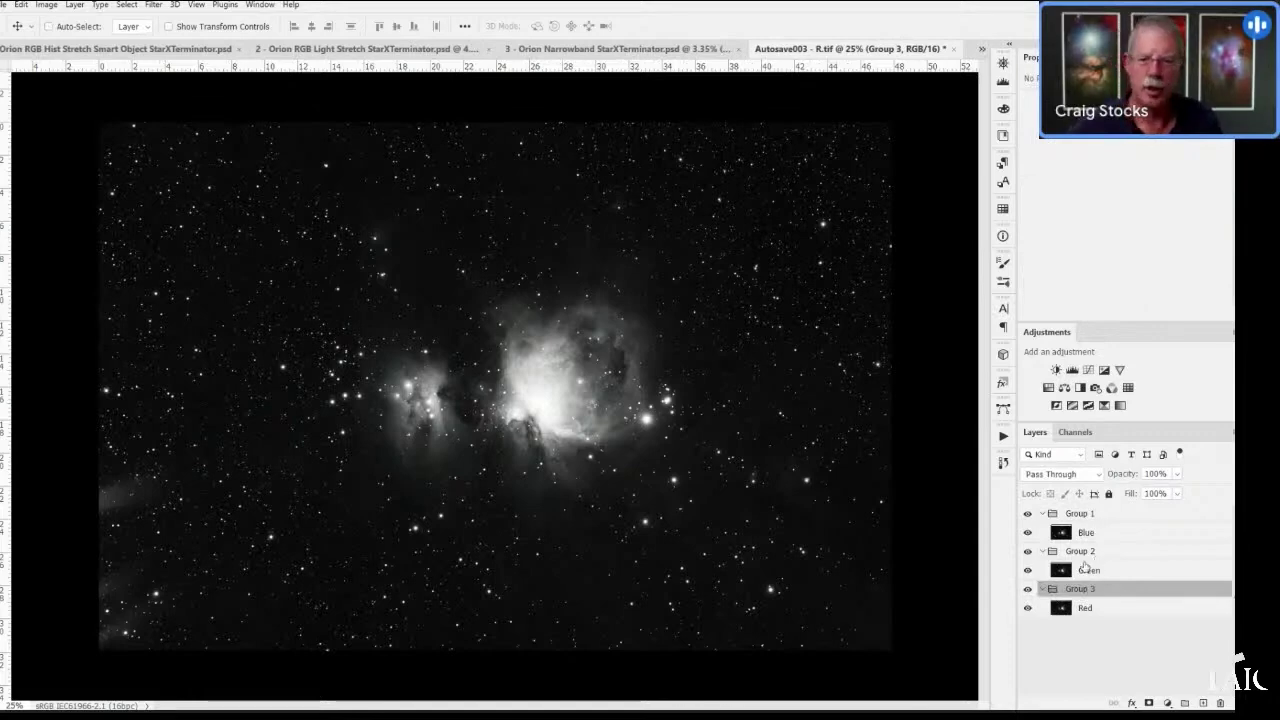
pyautogui.click(1158, 516)
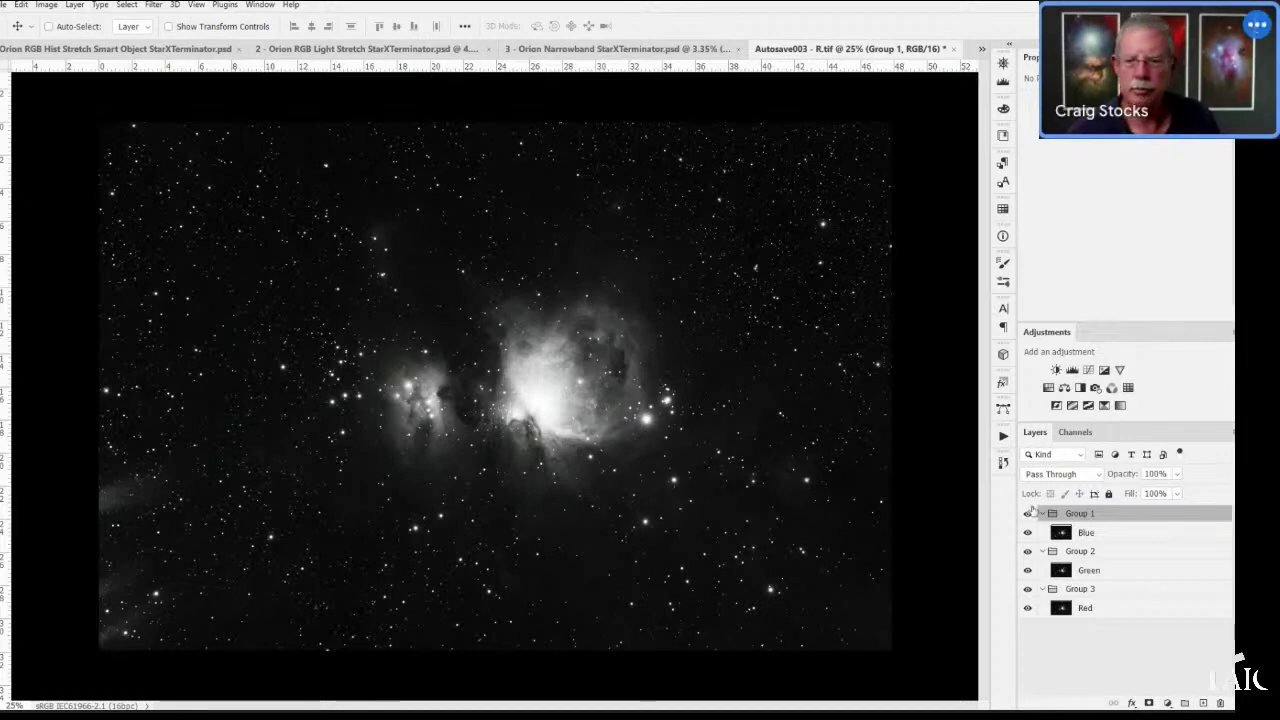
# - Untick the green channel in Group 1's blending options so it contributes only blue
pyautogui.doubleClick(1106, 518)
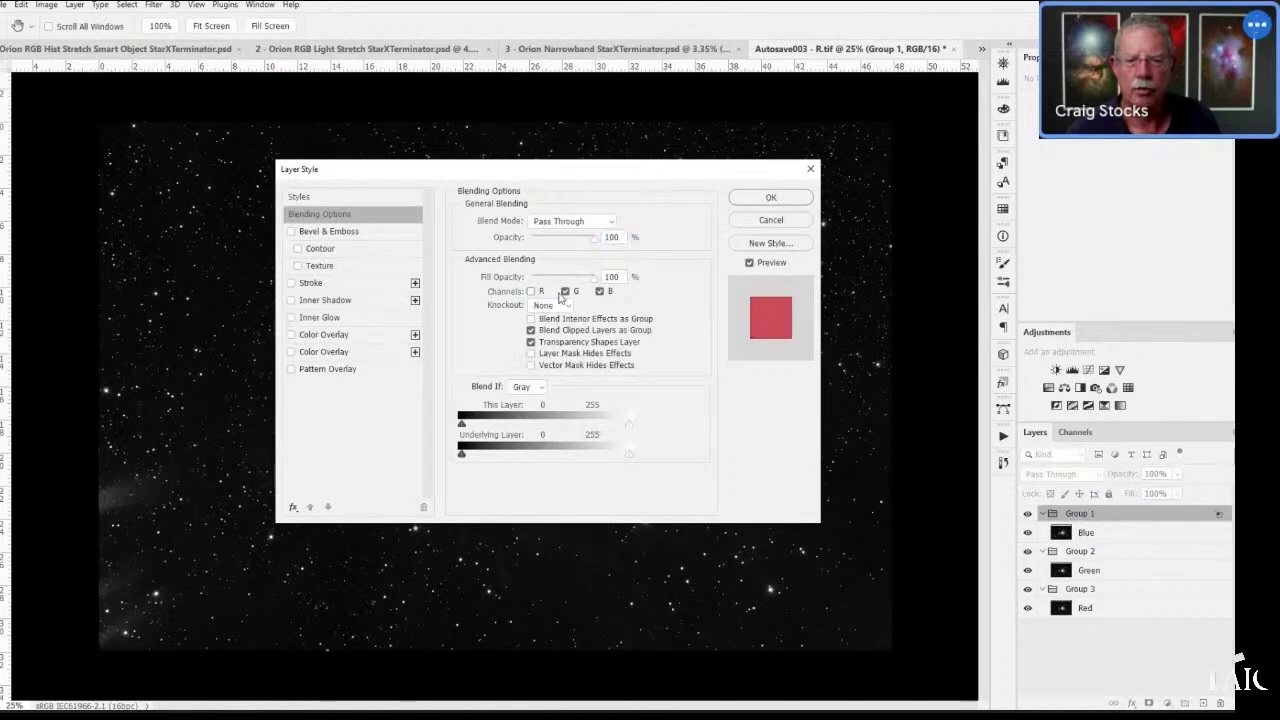
pyautogui.click(565, 291)
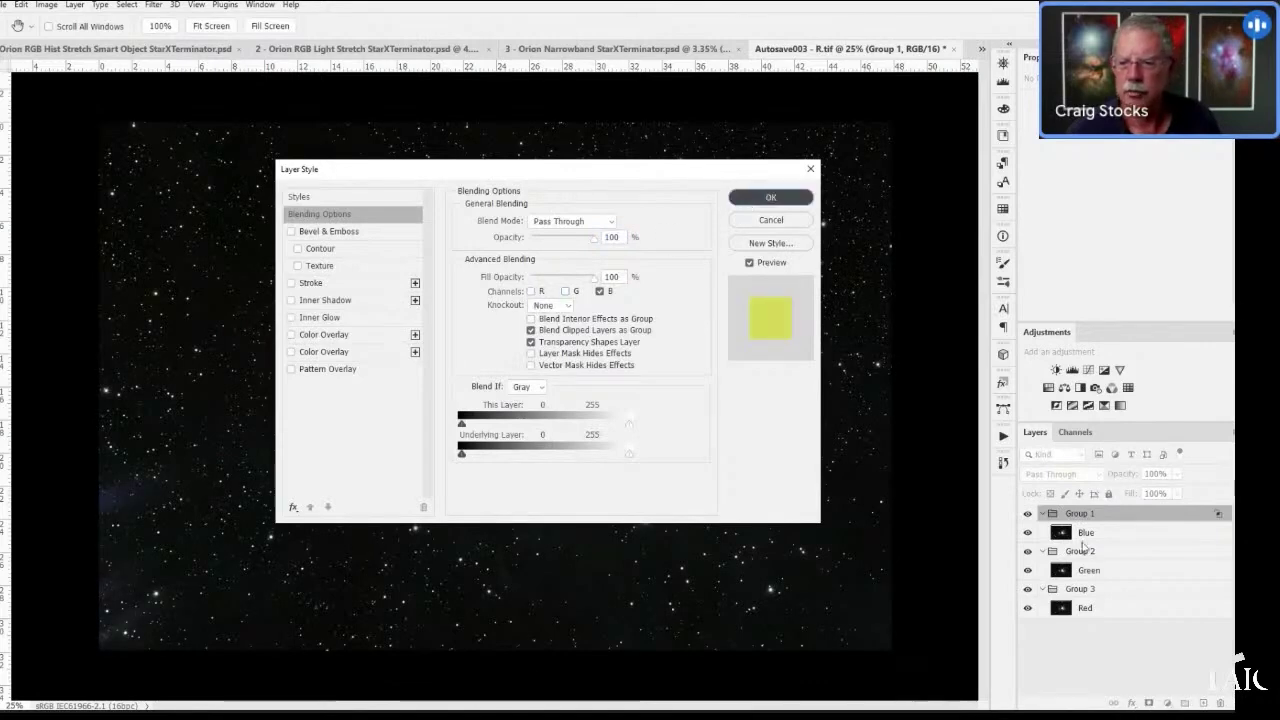
pyautogui.press('Return')
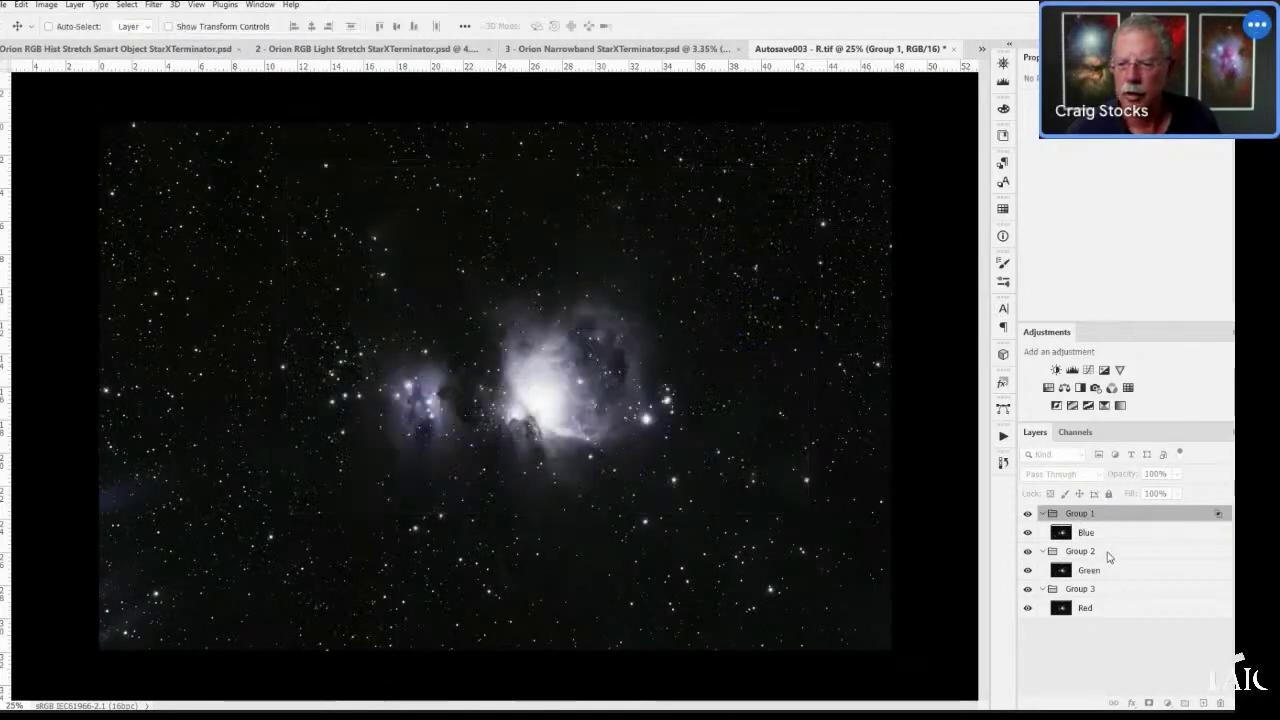
# - Exclude Group 2 from the red and blue channels so it supplies only green
pyautogui.click(1107, 553)
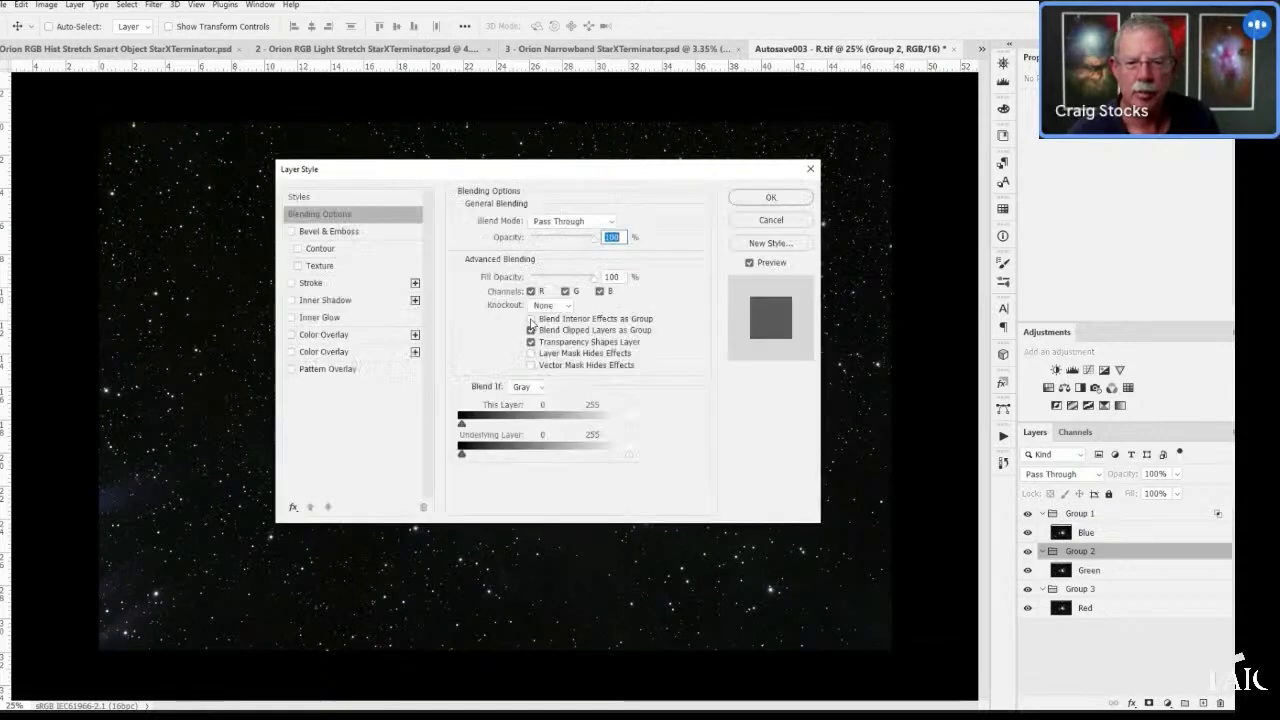
pyautogui.click(531, 291)
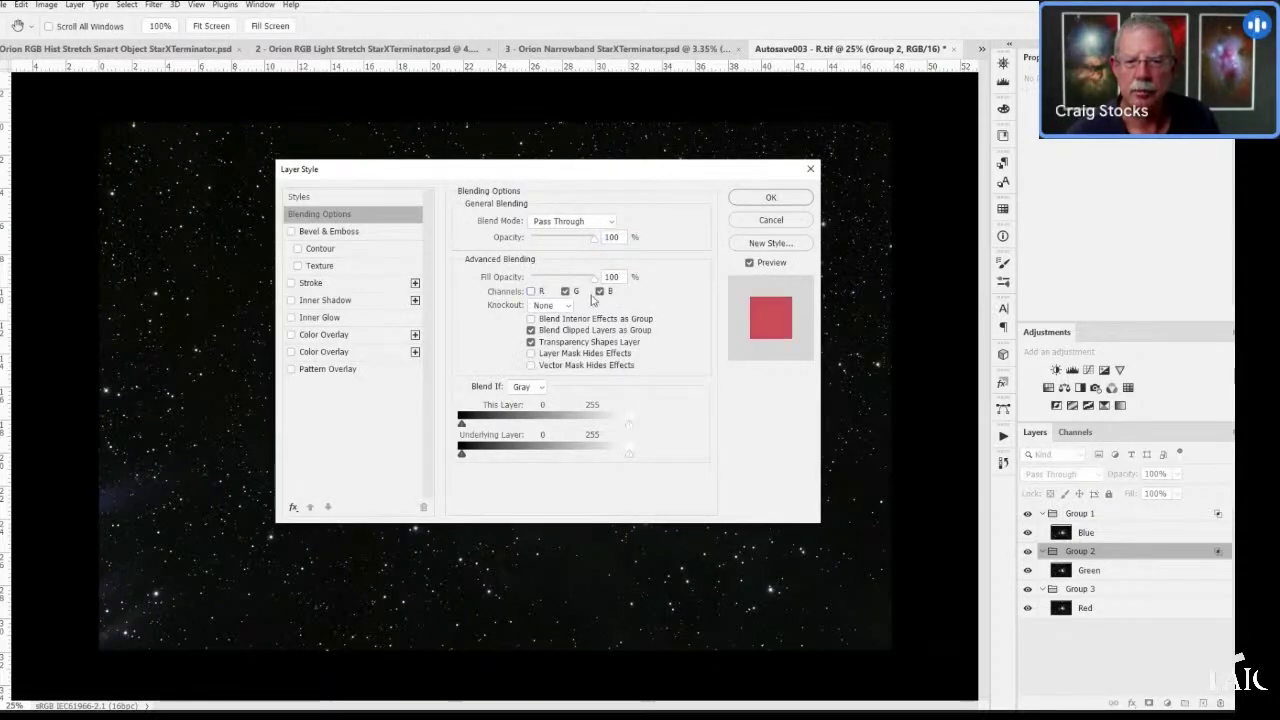
pyautogui.click(599, 291)
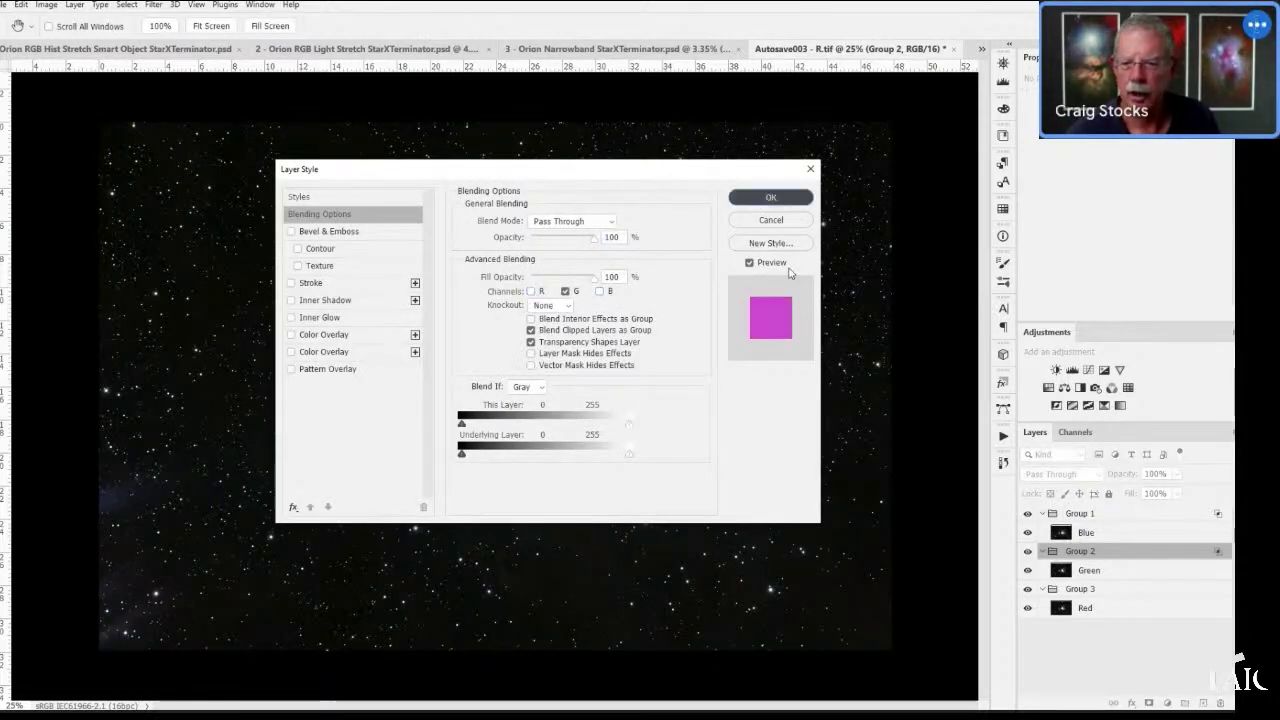
pyautogui.press('Return')
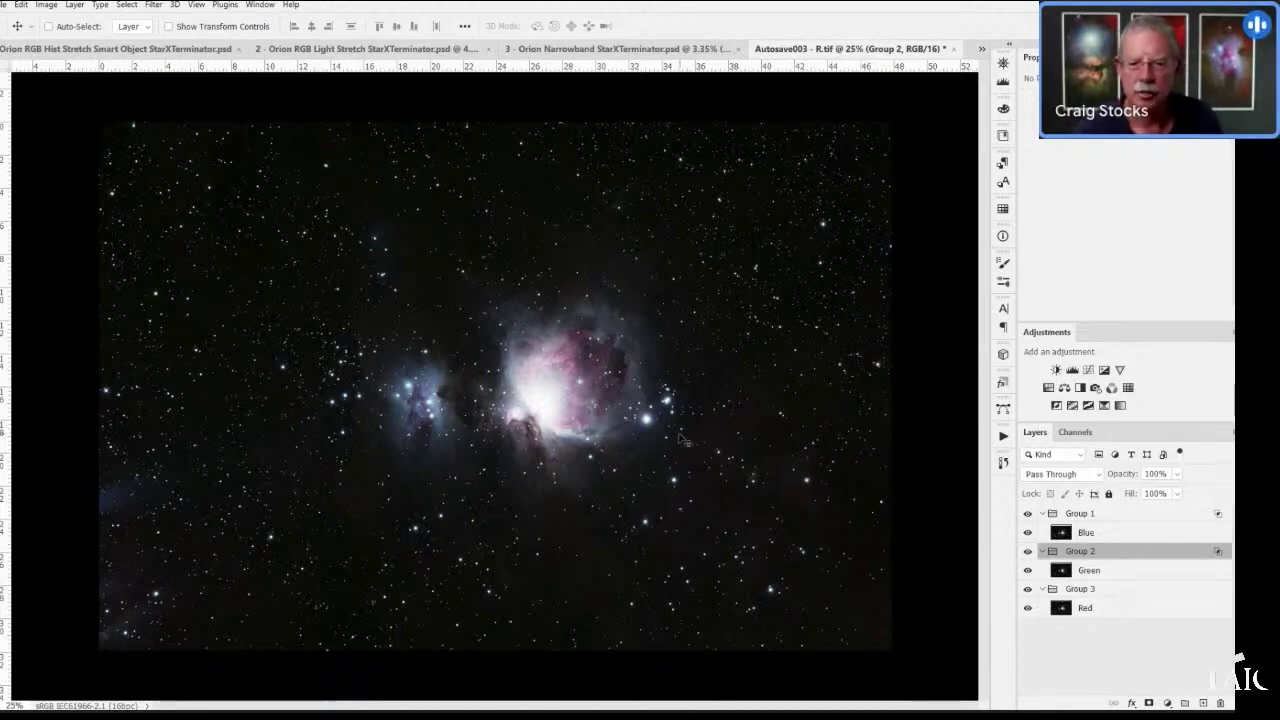
pyautogui.click(1124, 516)
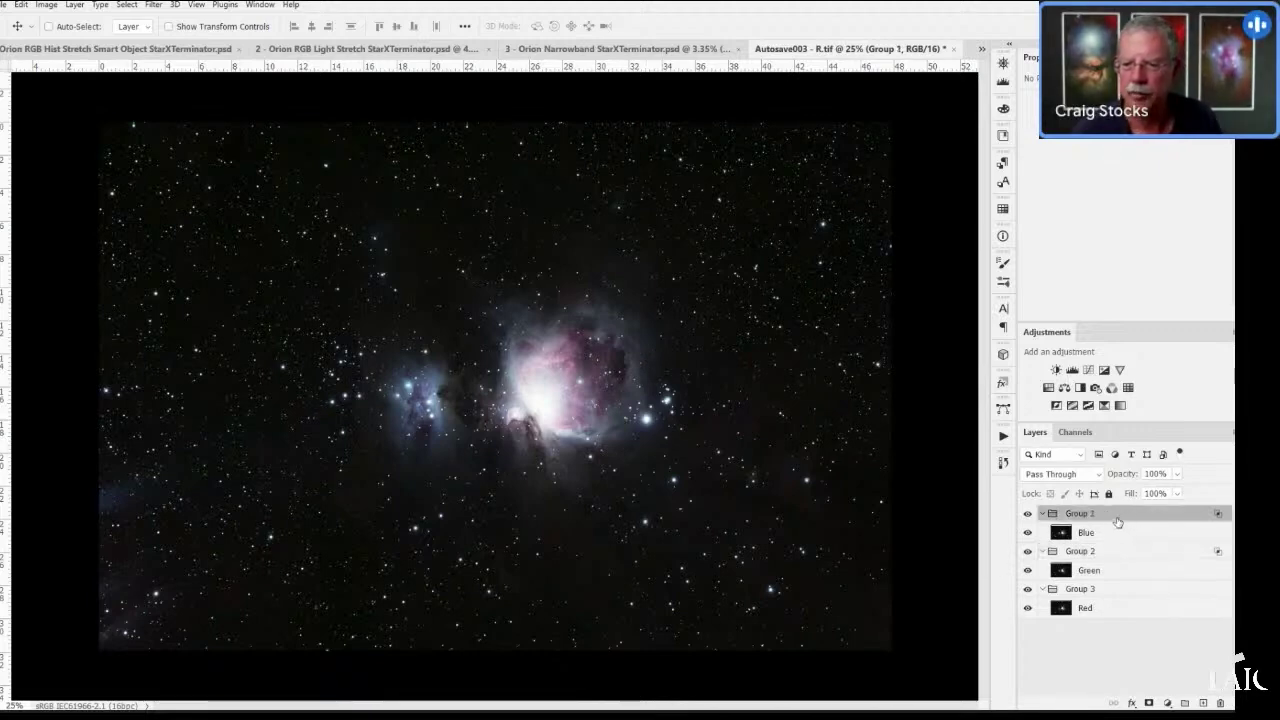
# - Select all three groups and their layers and convert them to one smart object, Group 1
pyautogui.keyDown('shift'); pyautogui.click(1136, 608); pyautogui.keyUp('shift')
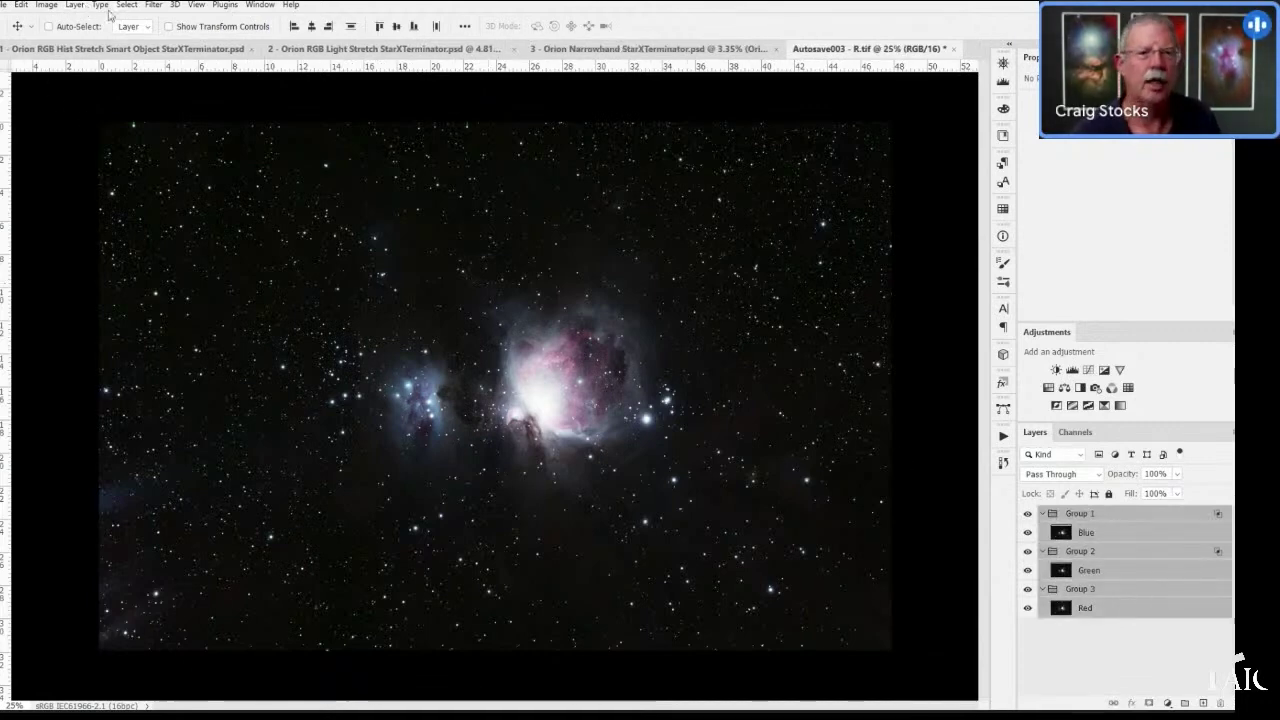
pyautogui.click(75, 5)
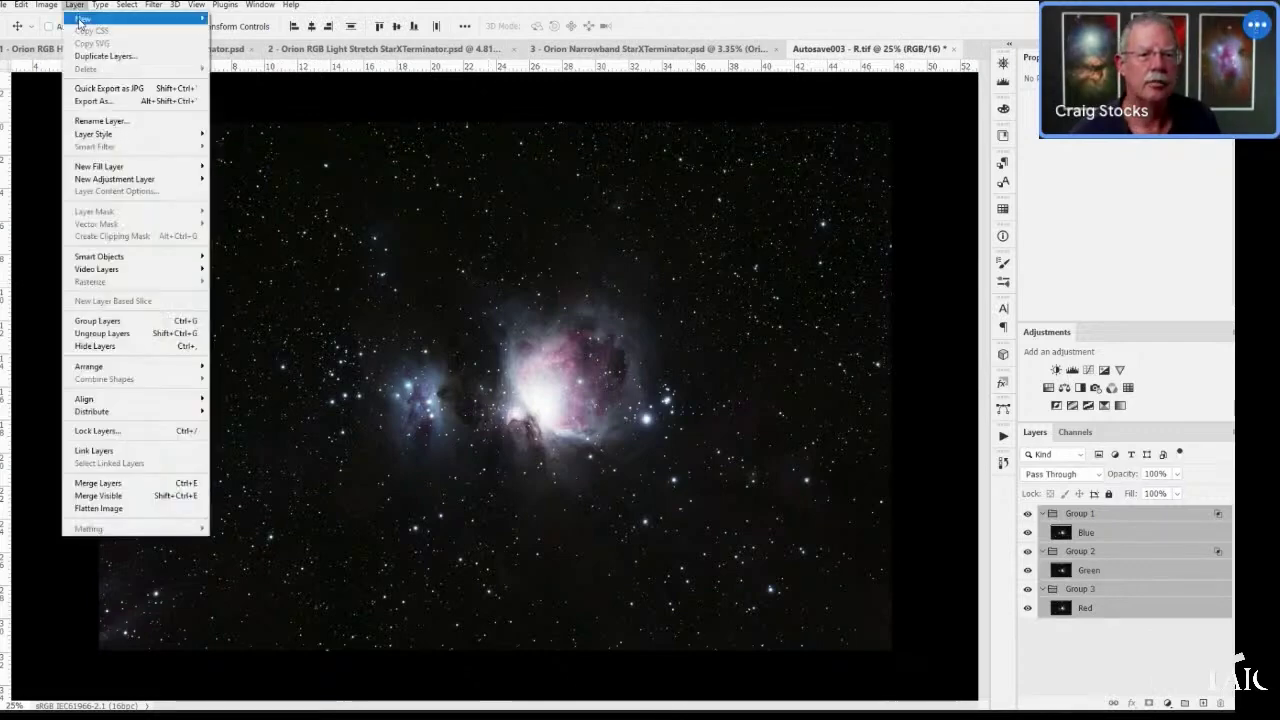
pyautogui.moveTo(122, 257)
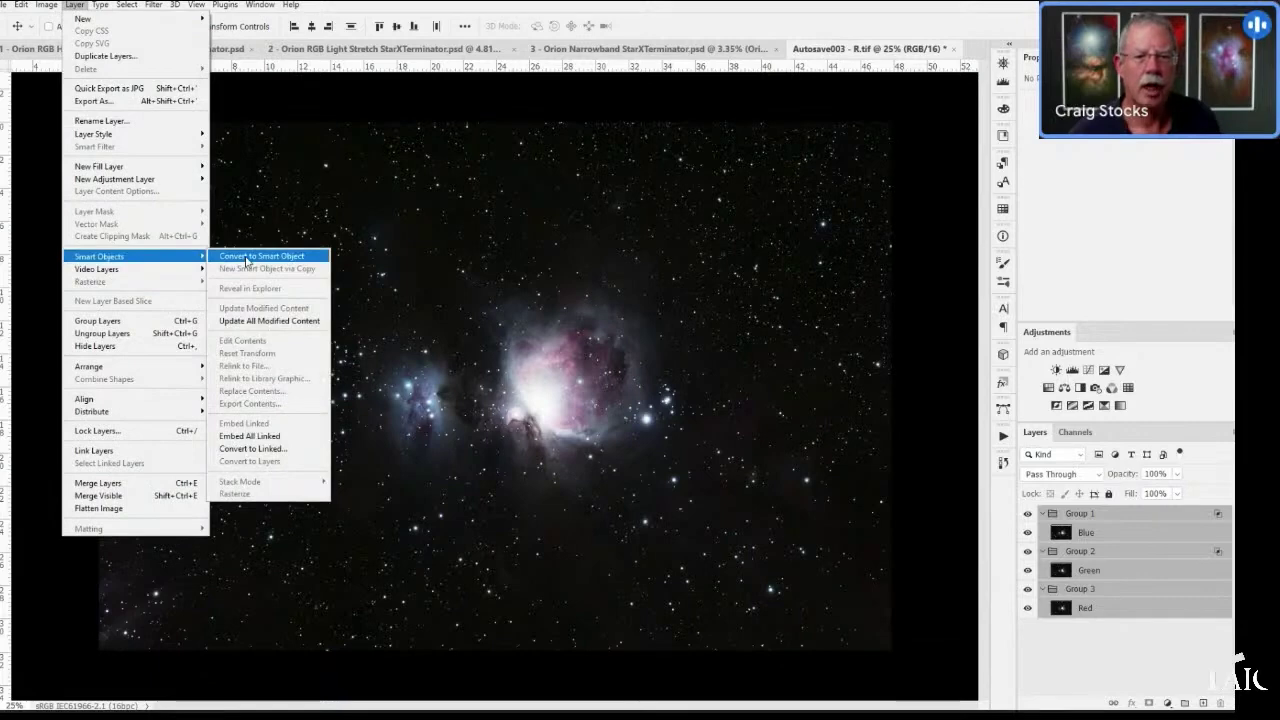
pyautogui.click(246, 260)
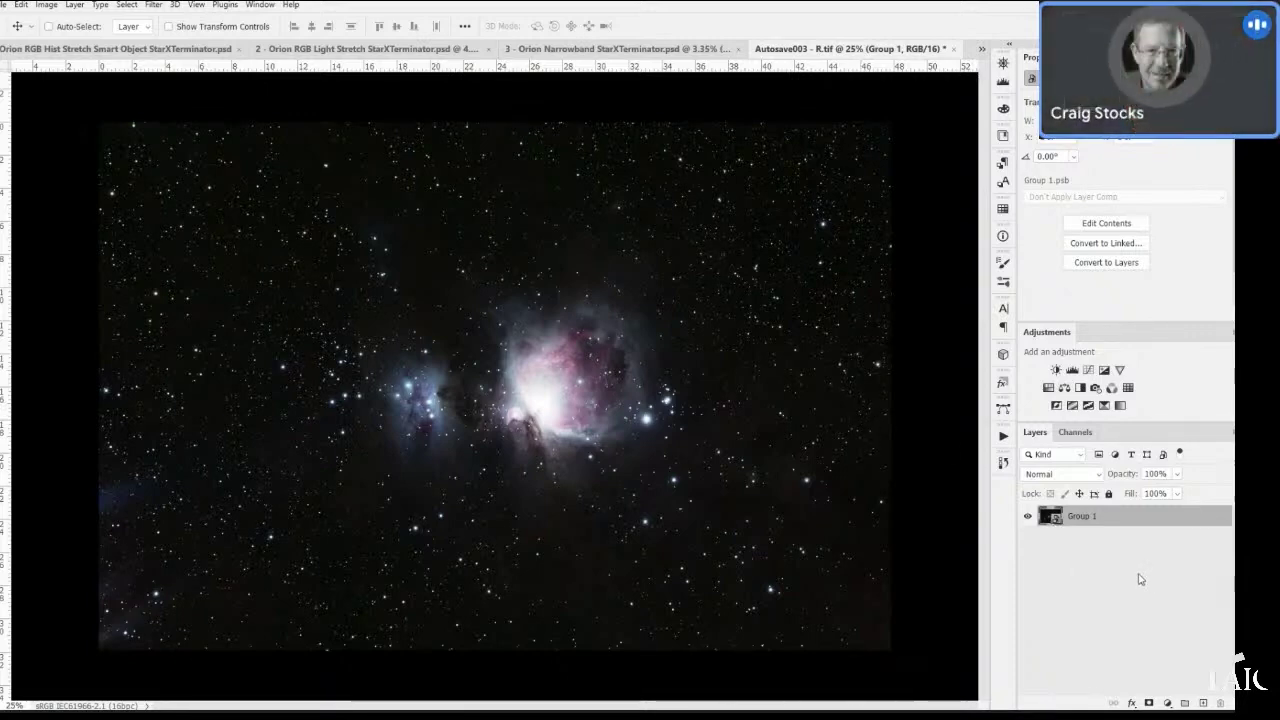
# - Close Autosave003 - R.tif without saving, leaving the first Orion document showing
pyautogui.click(154, 6)
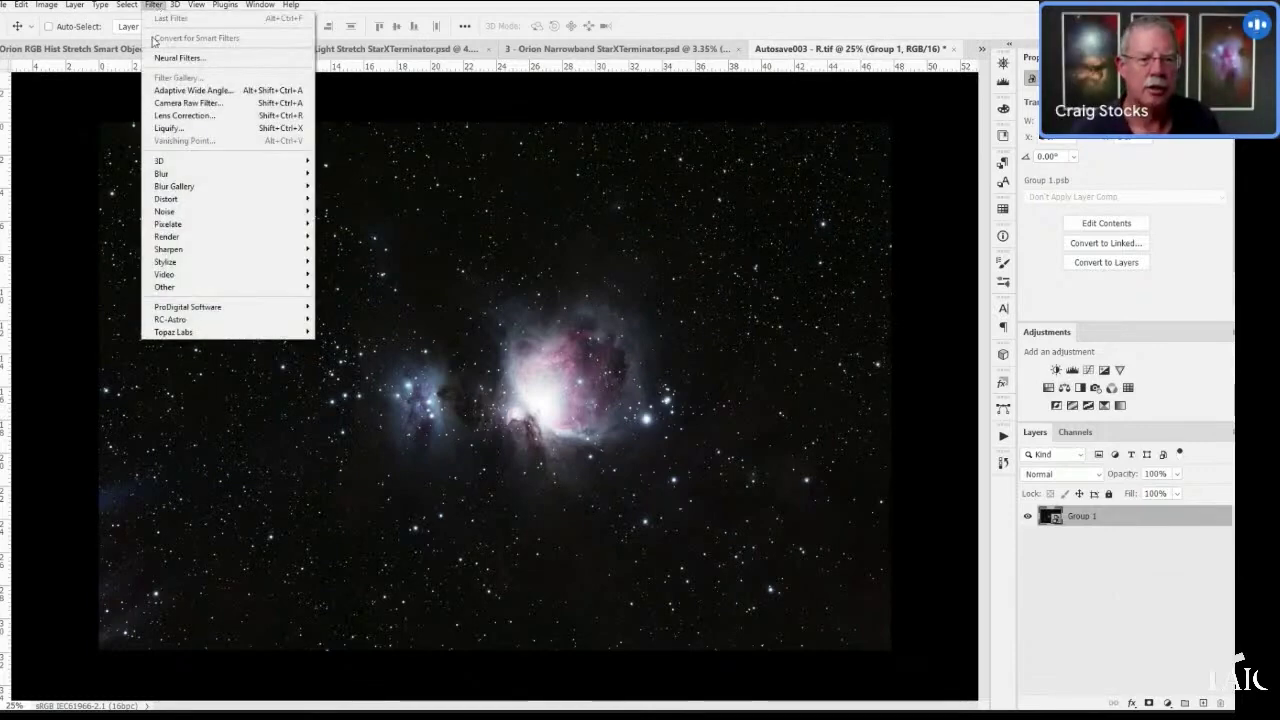
pyautogui.moveTo(173, 322)
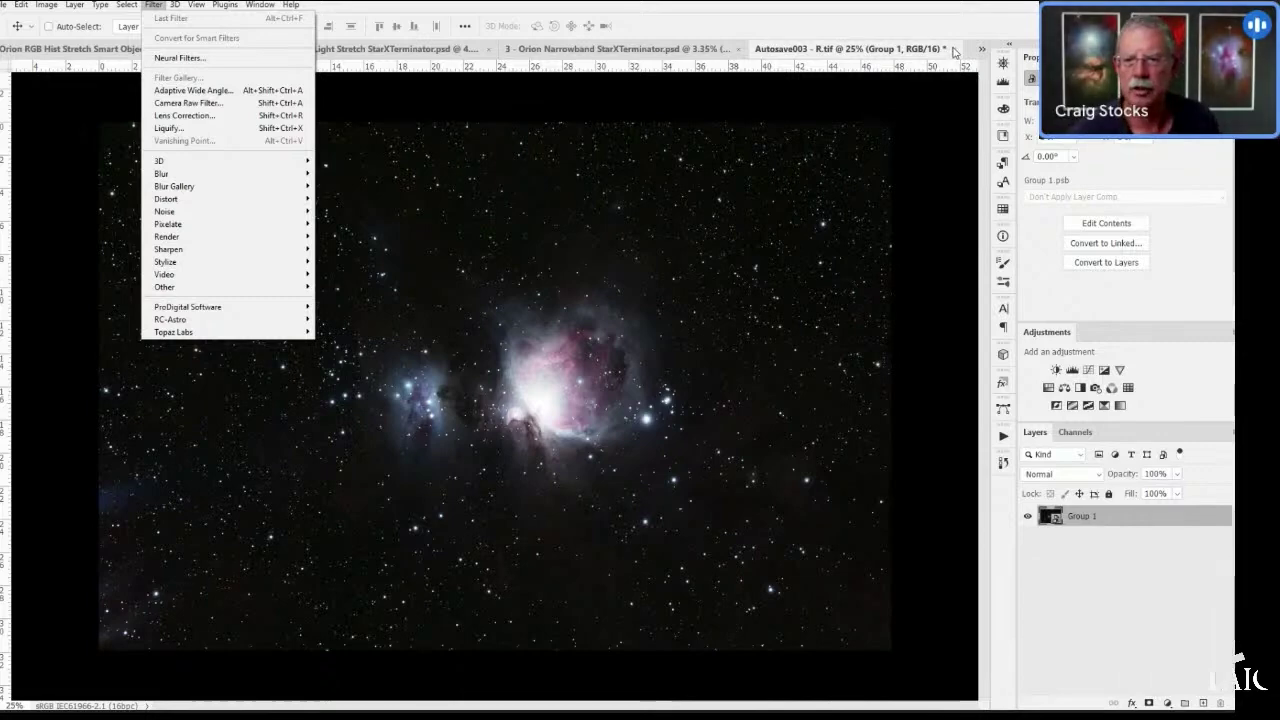
pyautogui.click(954, 49)
pyautogui.click(954, 49)
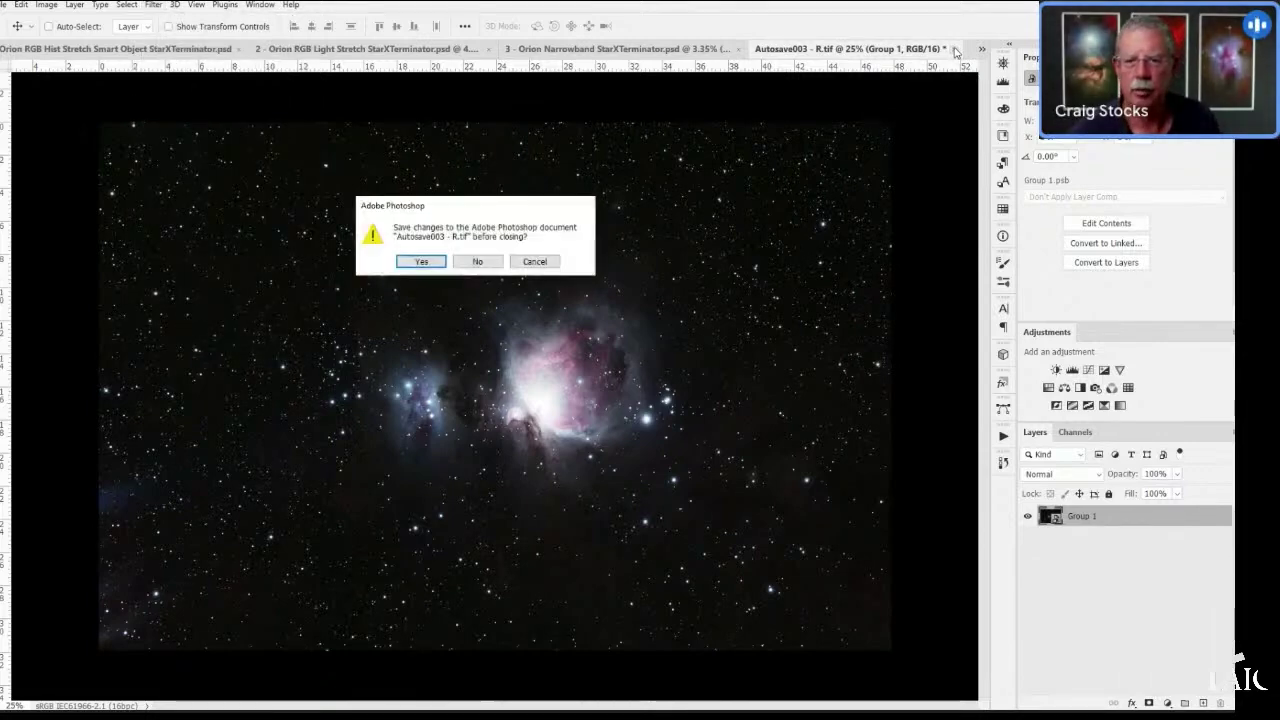
pyautogui.click(479, 262)
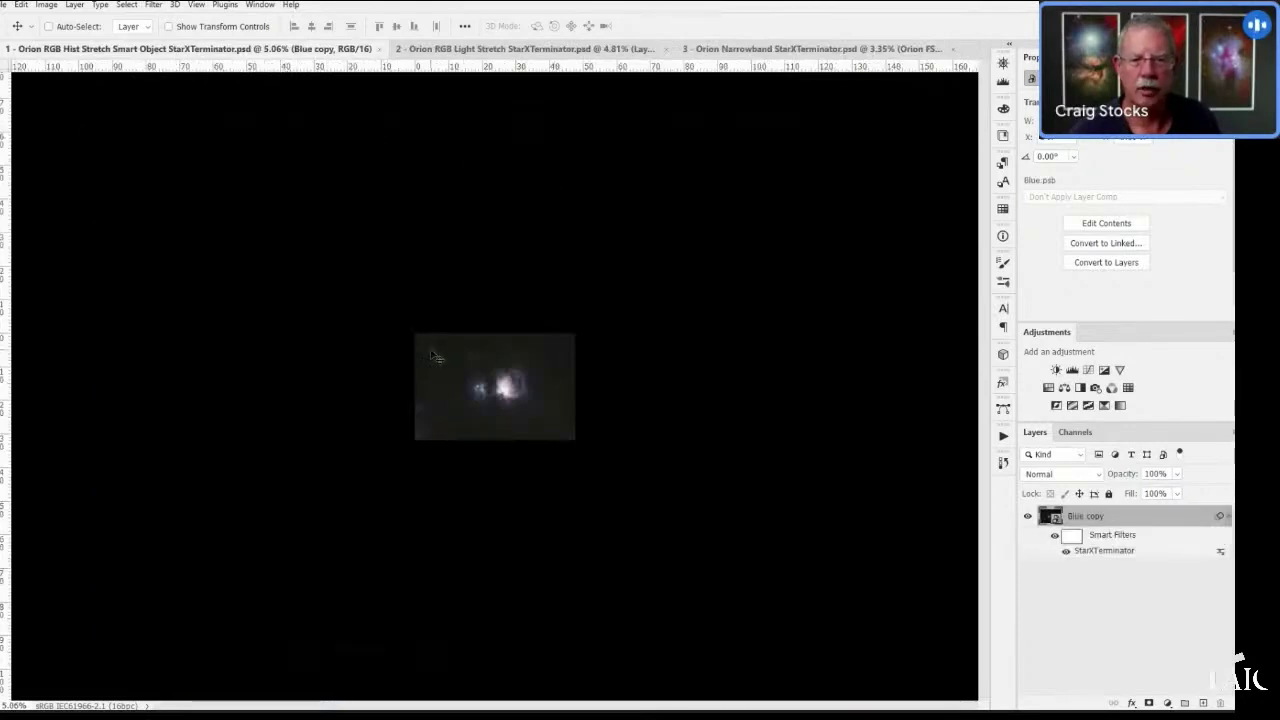
pyautogui.scroll(2, 477, 387)
pyautogui.scroll(4, 477, 387)
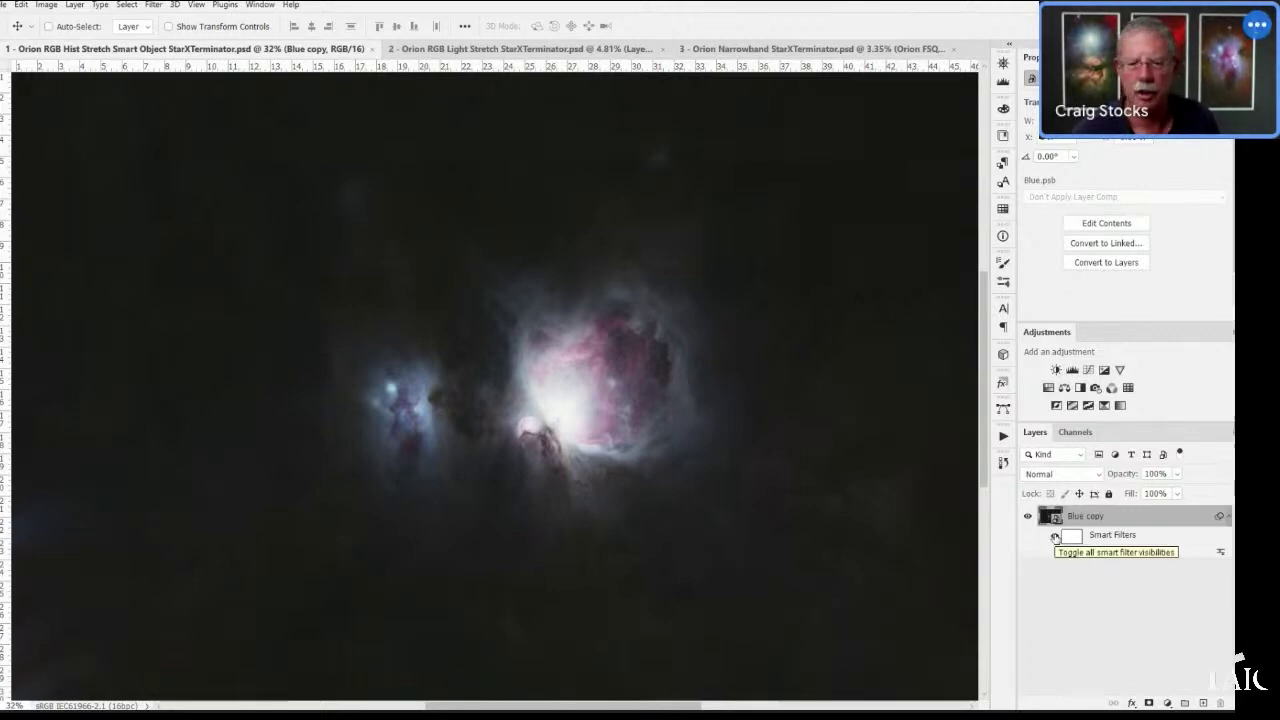
pyautogui.click(1055, 537)
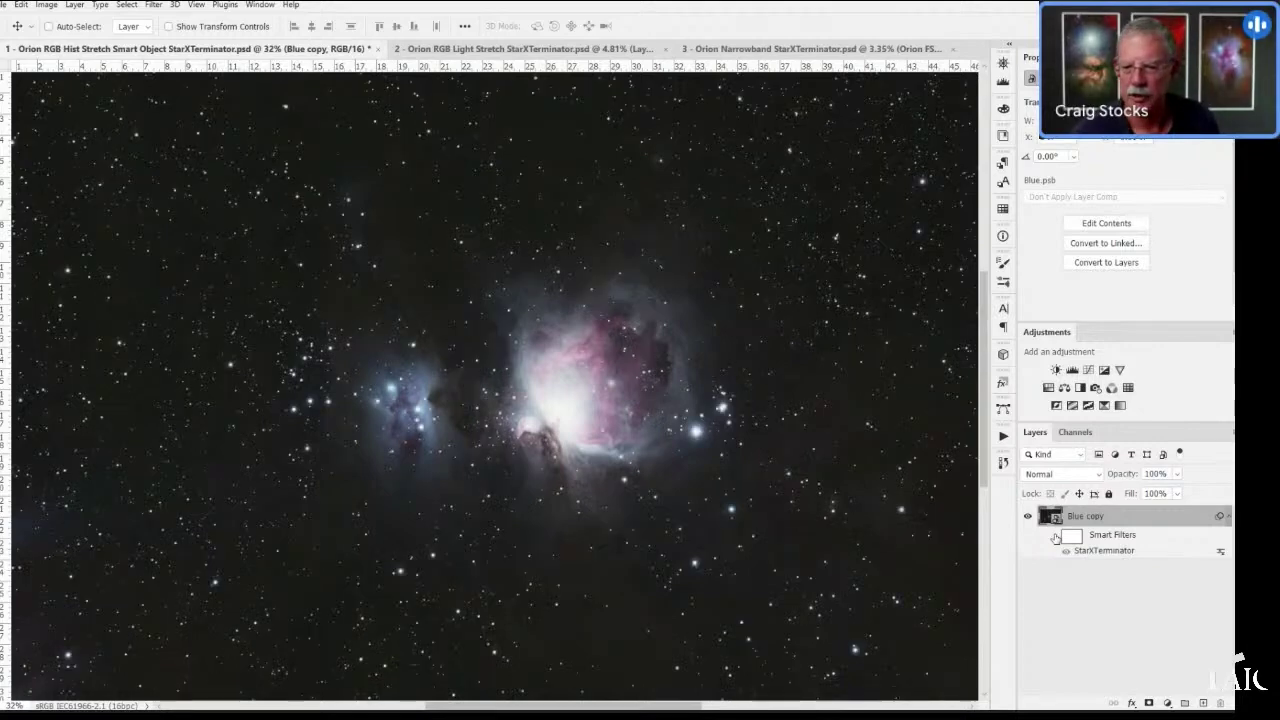
pyautogui.click(1055, 537)
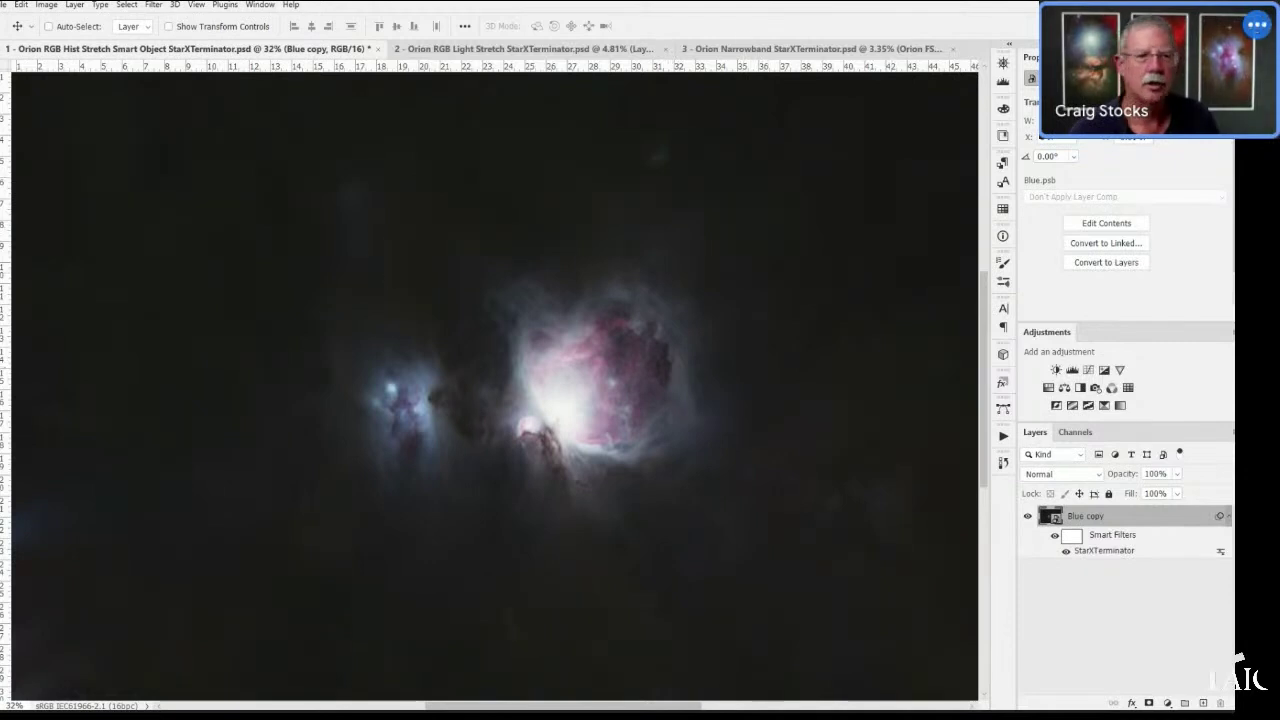
# - Open the Script Events Manager and dismiss it without changes
pyautogui.click(3, 8)
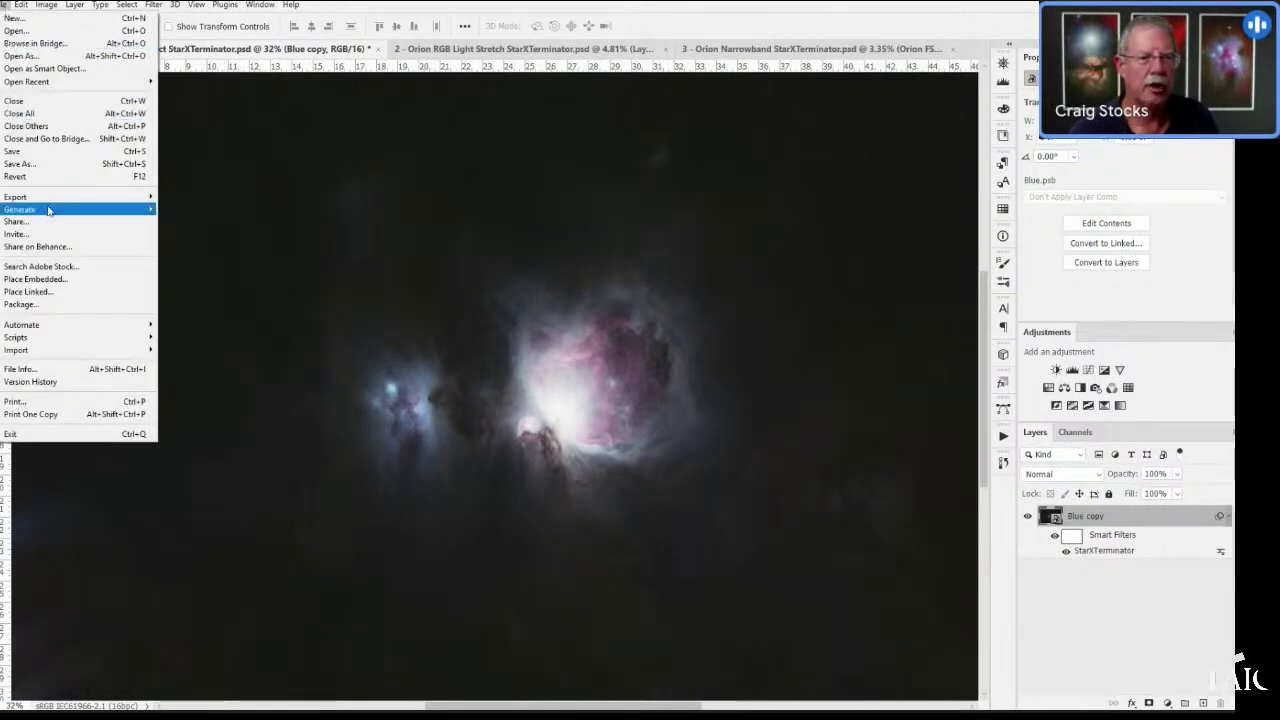
pyautogui.moveTo(52, 344)
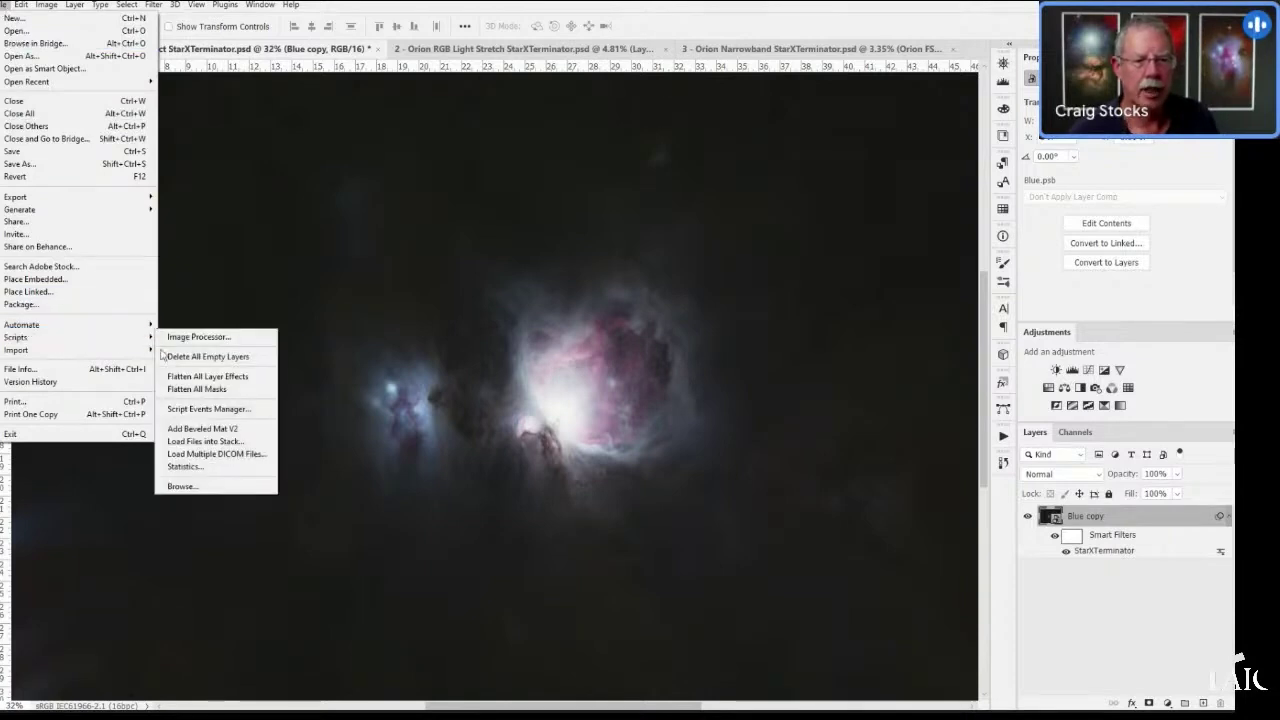
pyautogui.click(200, 409)
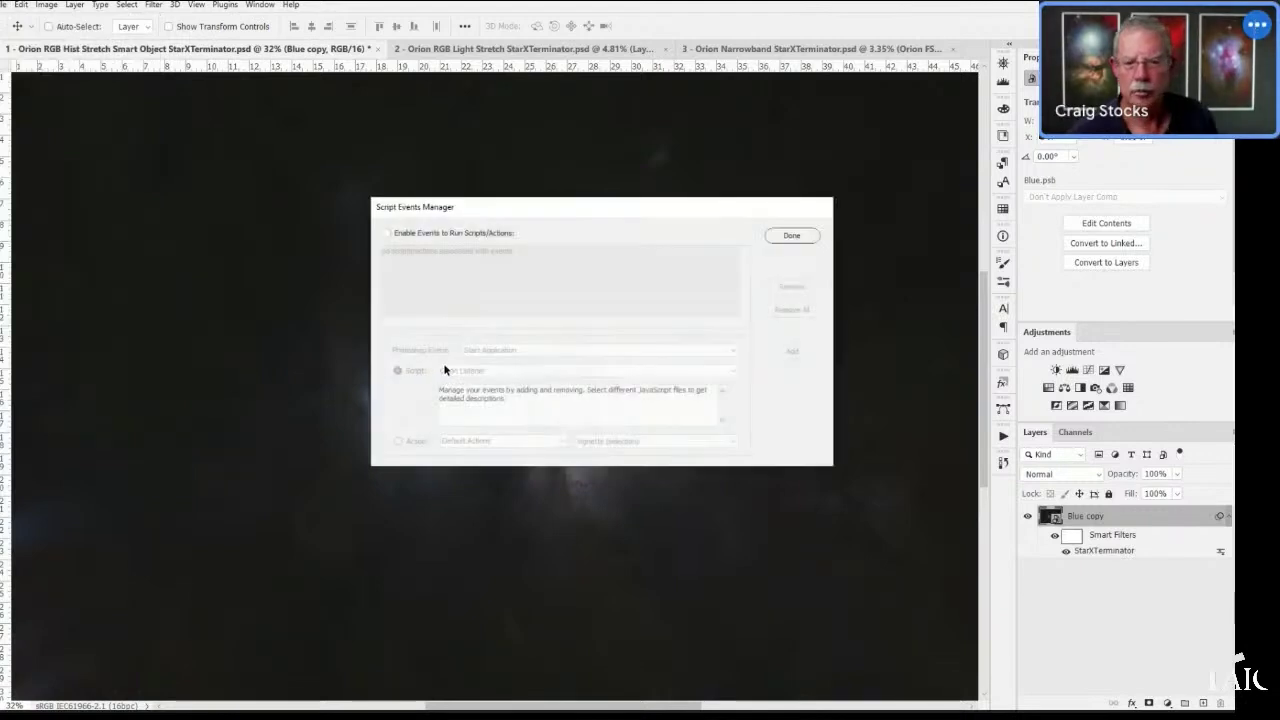
pyautogui.click(789, 238)
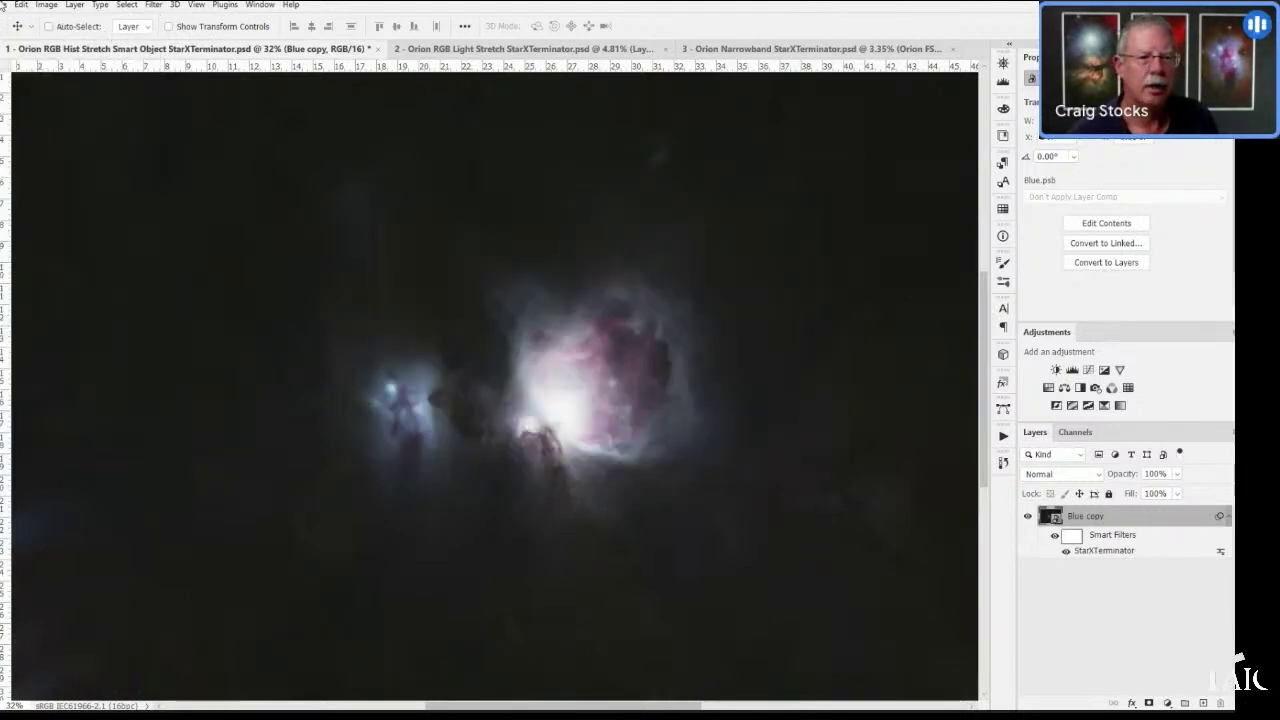
# - Load the Autosave003 R, Autosave004 G and Autosave005 B TIFFs as layers into one document
pyautogui.click(5, 5)
pyautogui.moveTo(57, 342)
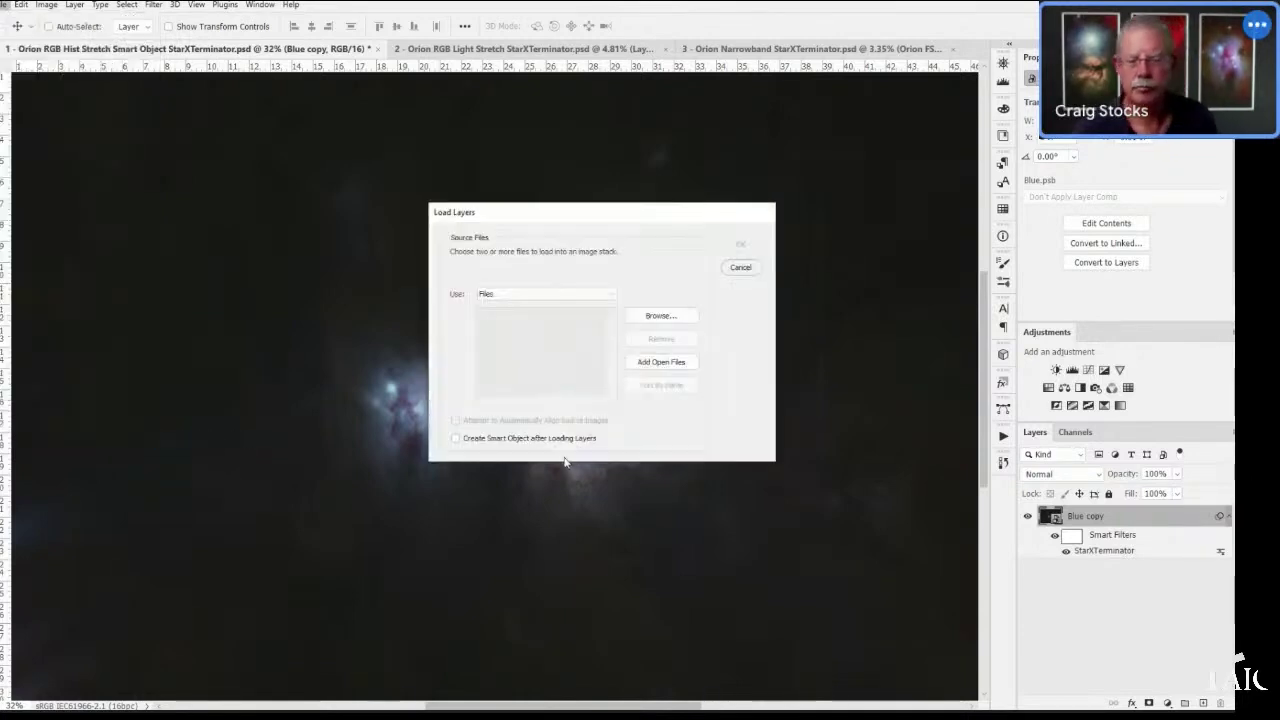
pyautogui.click(675, 315)
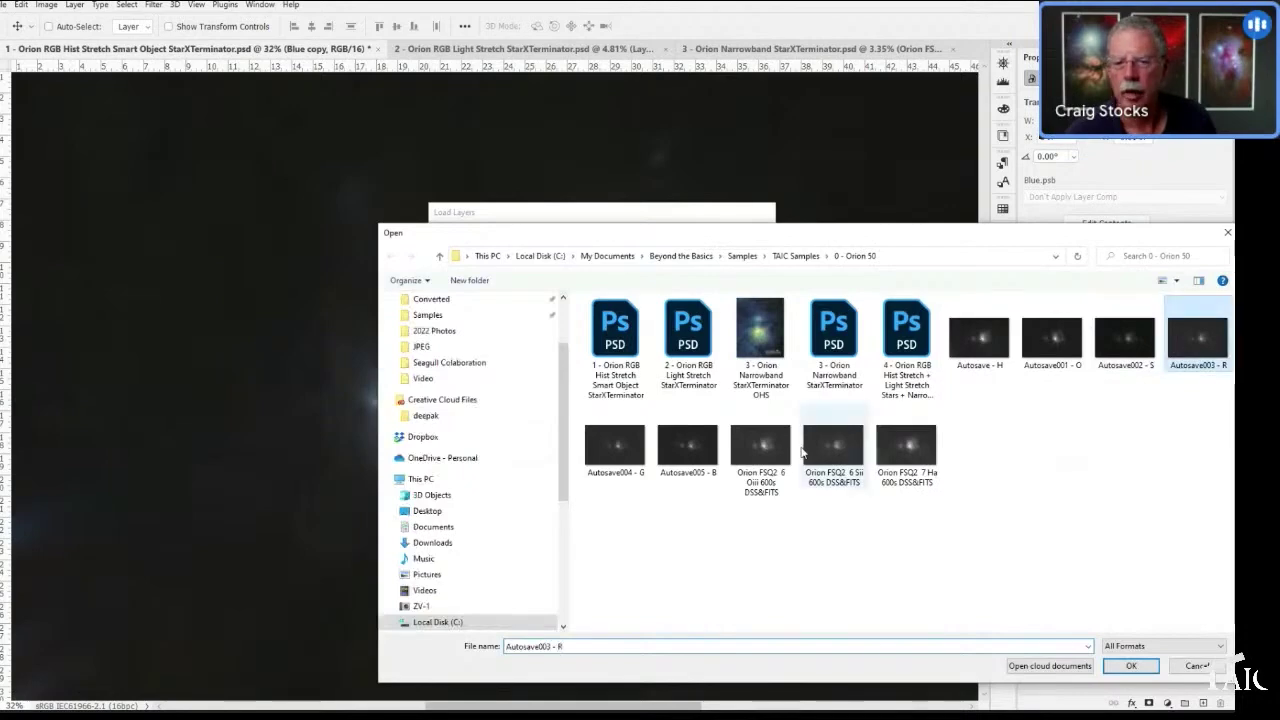
pyautogui.keyDown('shift'); pyautogui.click(680, 433); pyautogui.keyUp('shift')
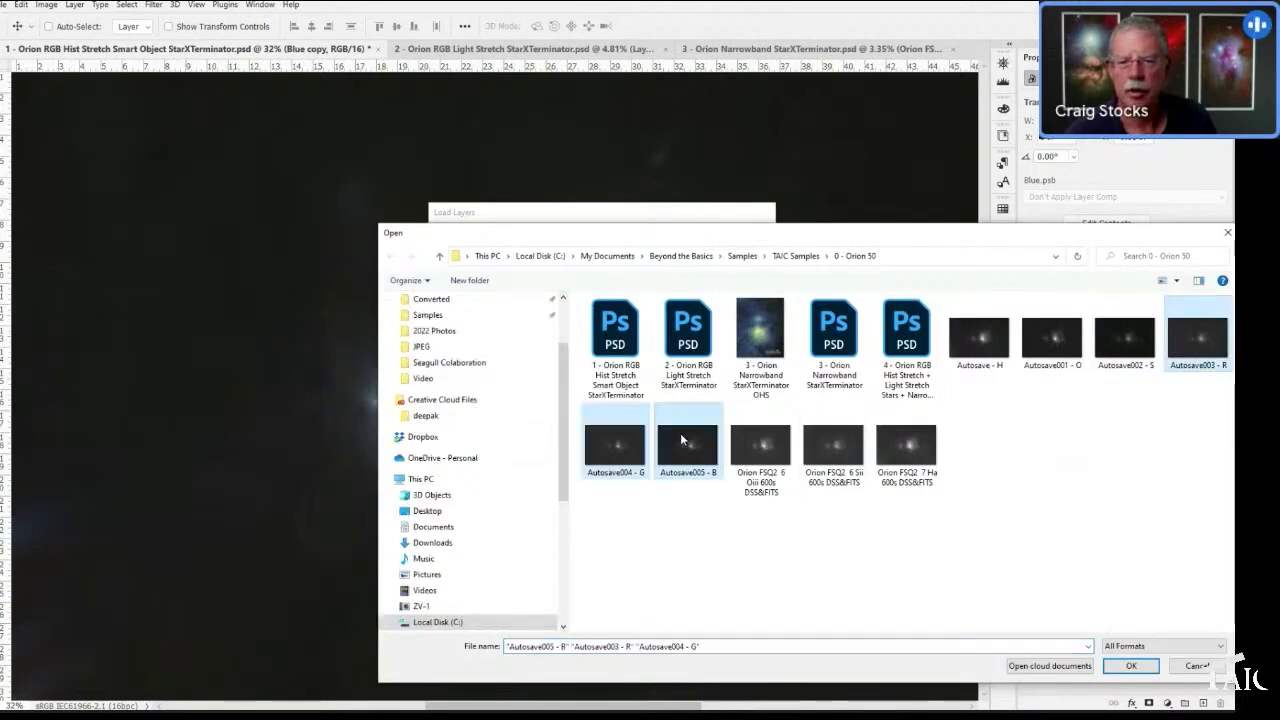
pyautogui.click(1135, 667)
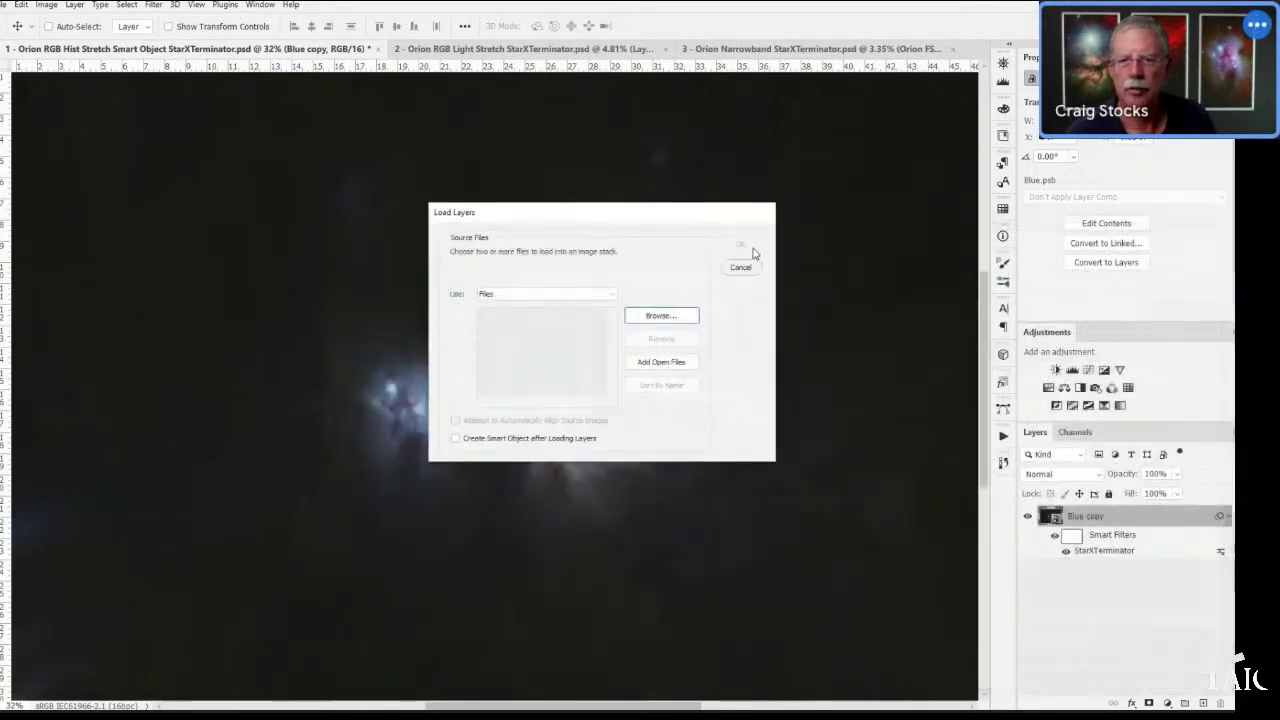
pyautogui.click(751, 243)
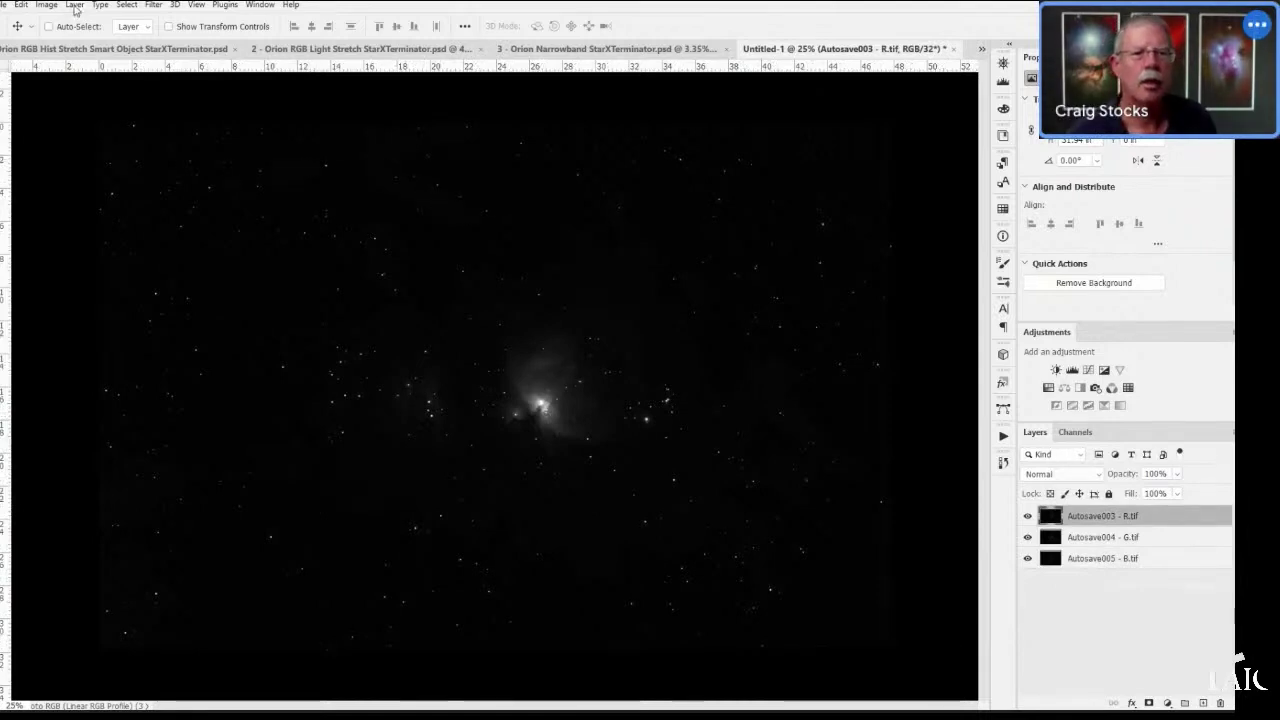
# - Convert Untitled-1 to 16 Bits/Channel with Don't Merge, keeping the frame layers separate
pyautogui.click(75, 5)
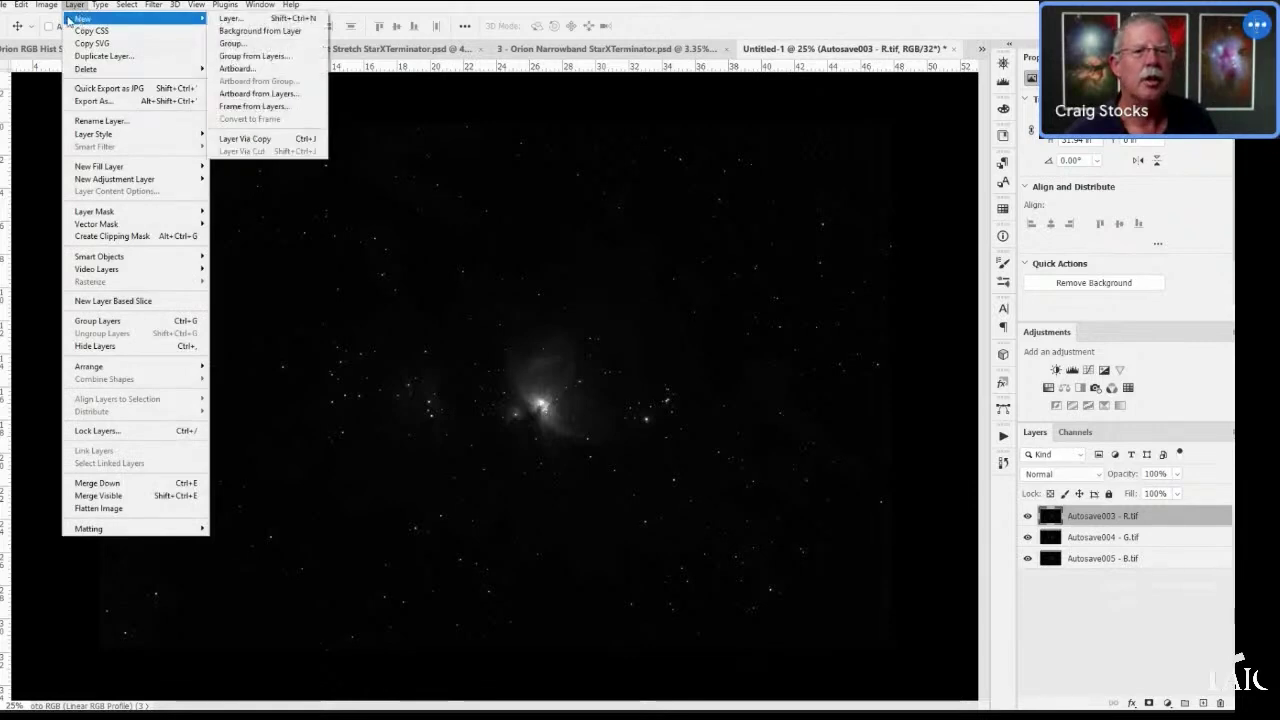
pyautogui.press('Escape')
pyautogui.click(46, 5)
pyautogui.moveTo(62, 19)
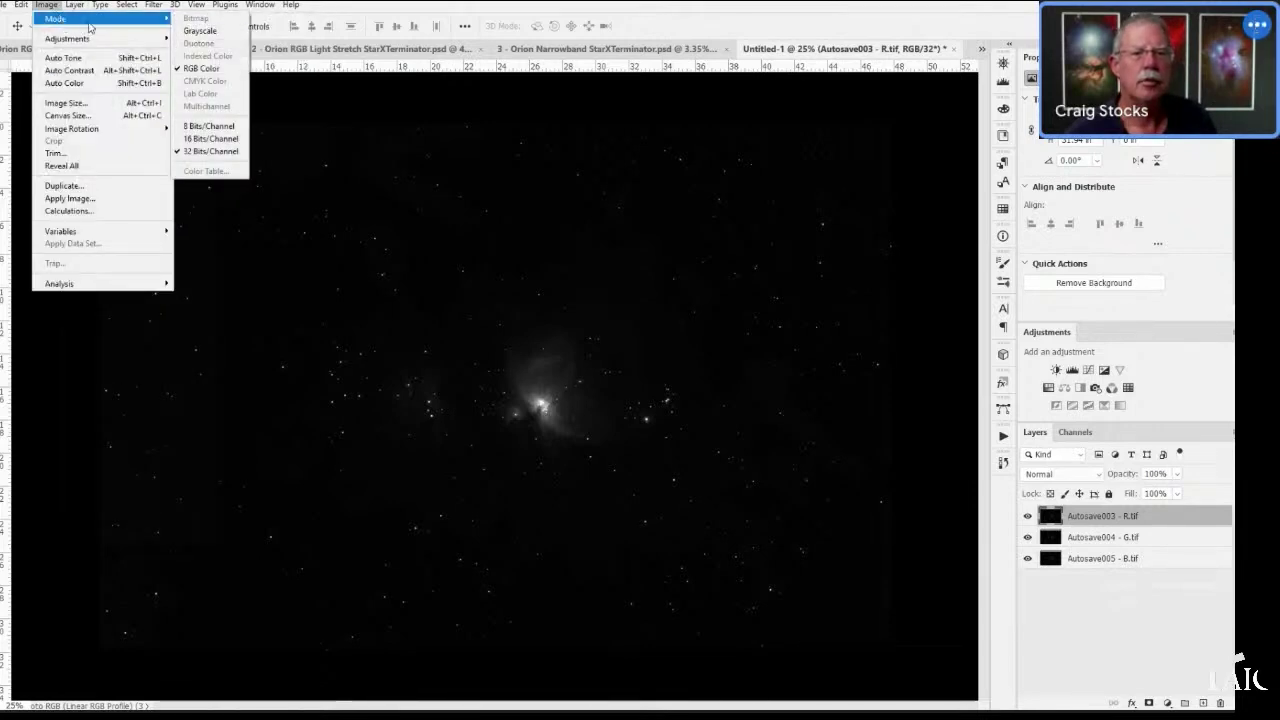
pyautogui.click(211, 140)
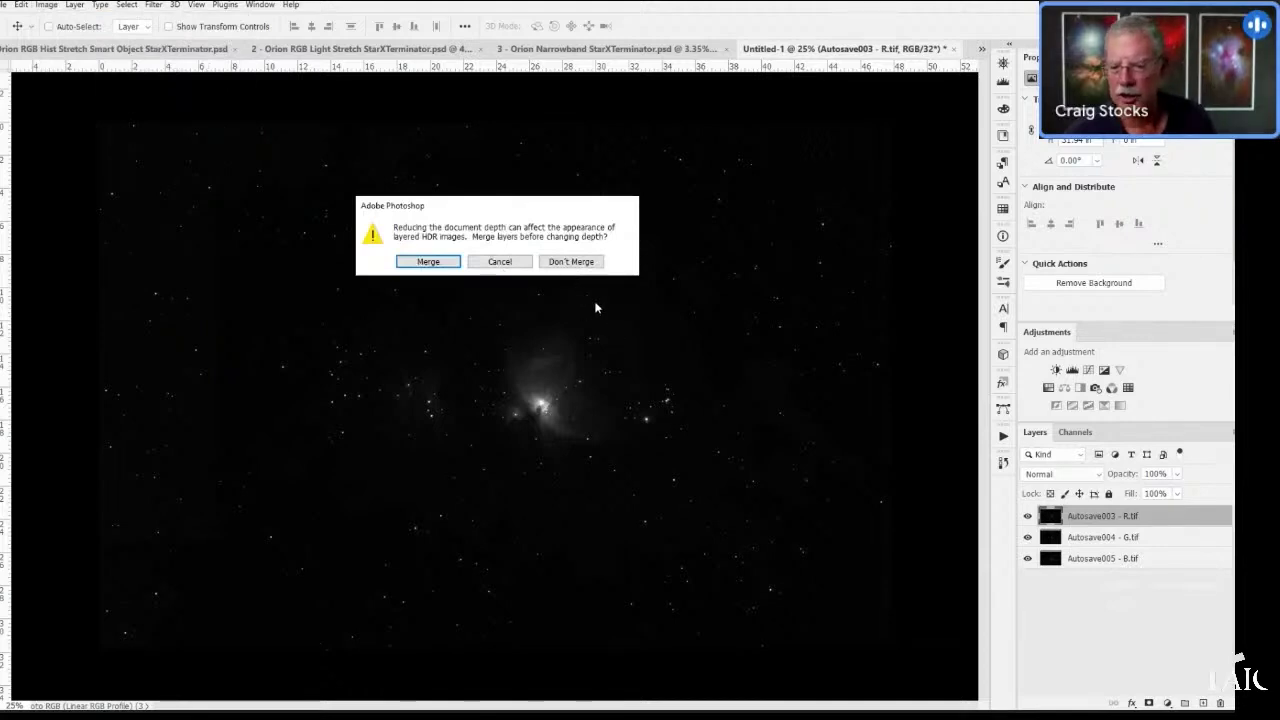
pyautogui.click(579, 263)
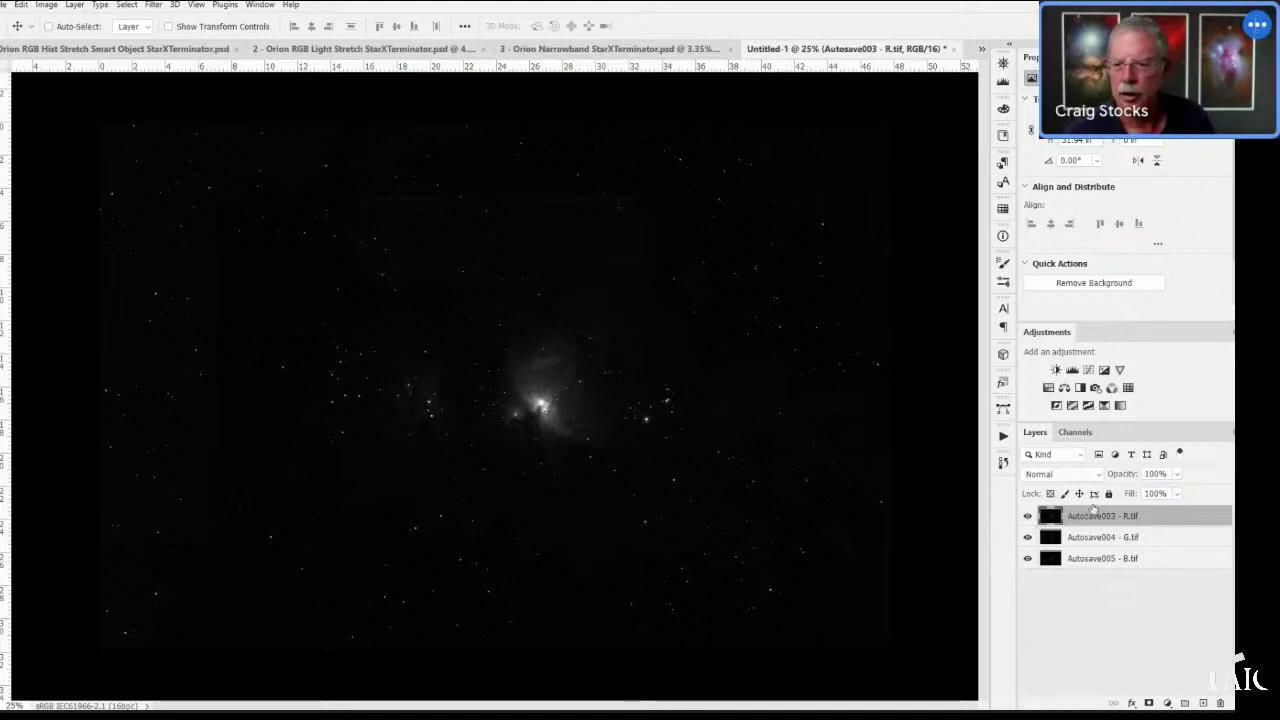
pyautogui.doubleClick(1157, 516)
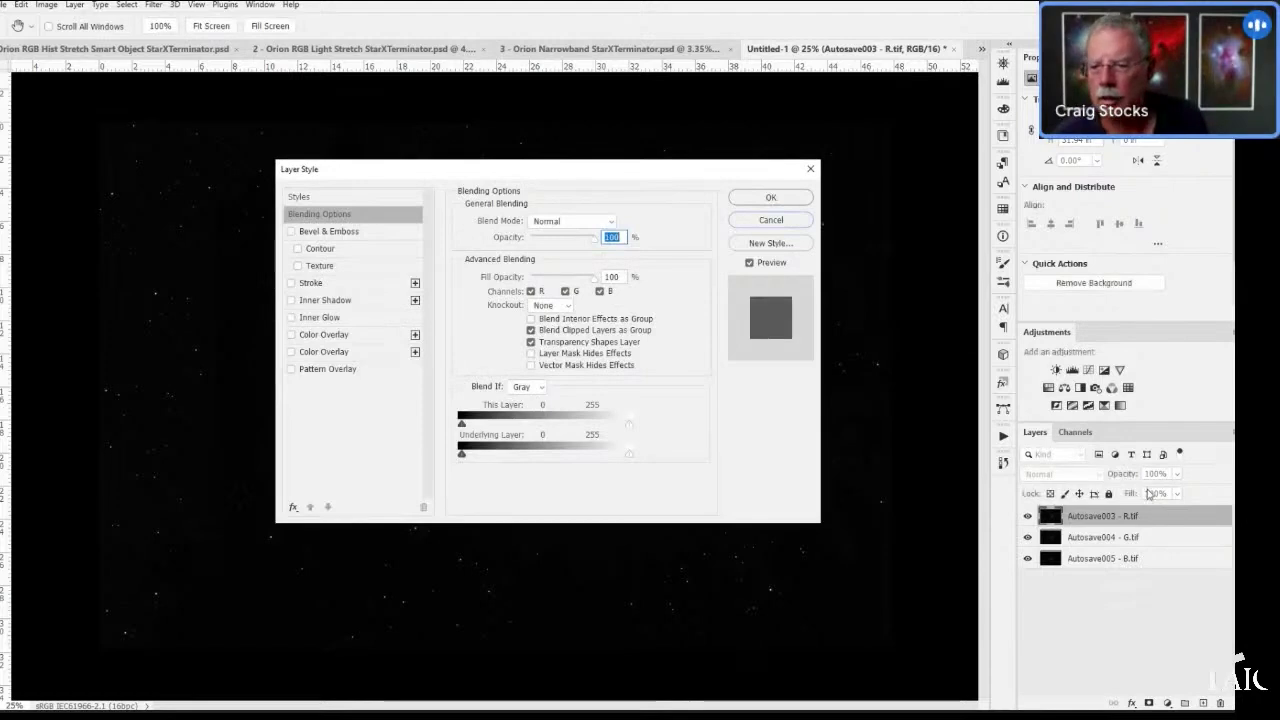
# - Move the R layer to the bottom and limit the B layer's blending to the blue channel
pyautogui.press('Escape')
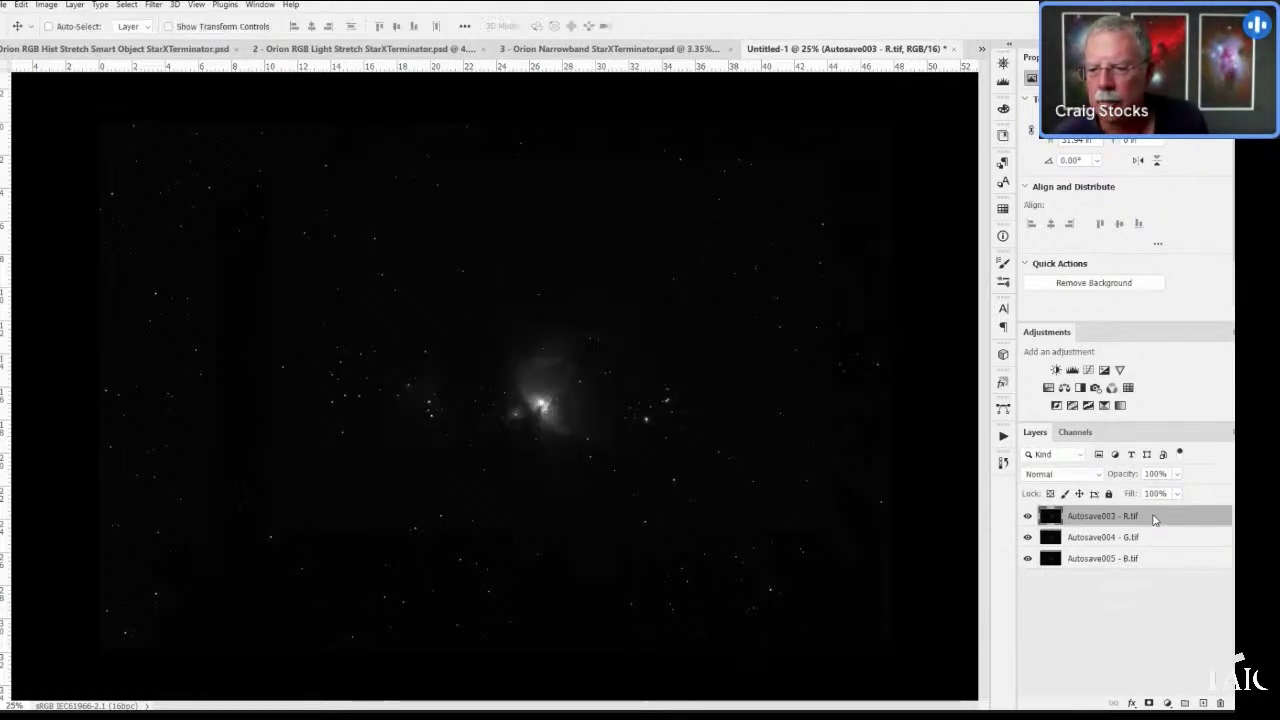
pyautogui.moveTo(1155, 519)
pyautogui.mouseDown()
pyautogui.moveTo(1151, 586)
pyautogui.moveTo(1149, 508)
pyautogui.moveTo(1160, 512)
pyautogui.mouseUp()
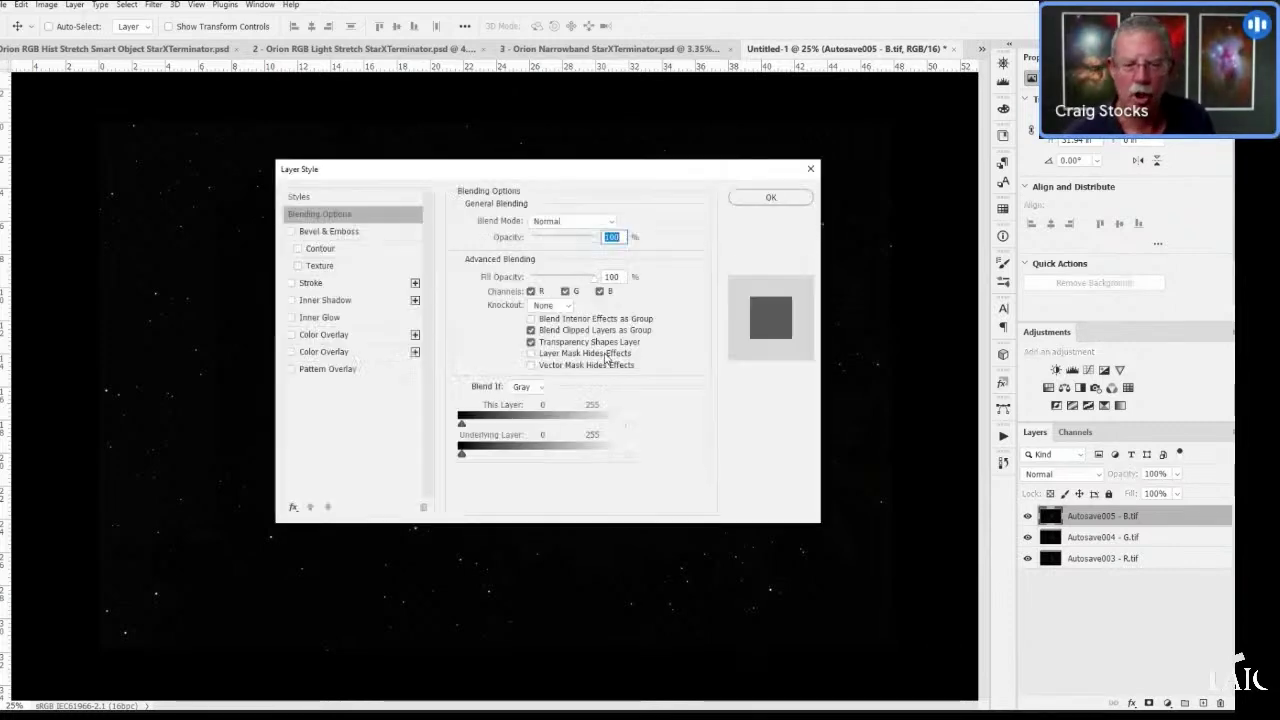
pyautogui.click(531, 291)
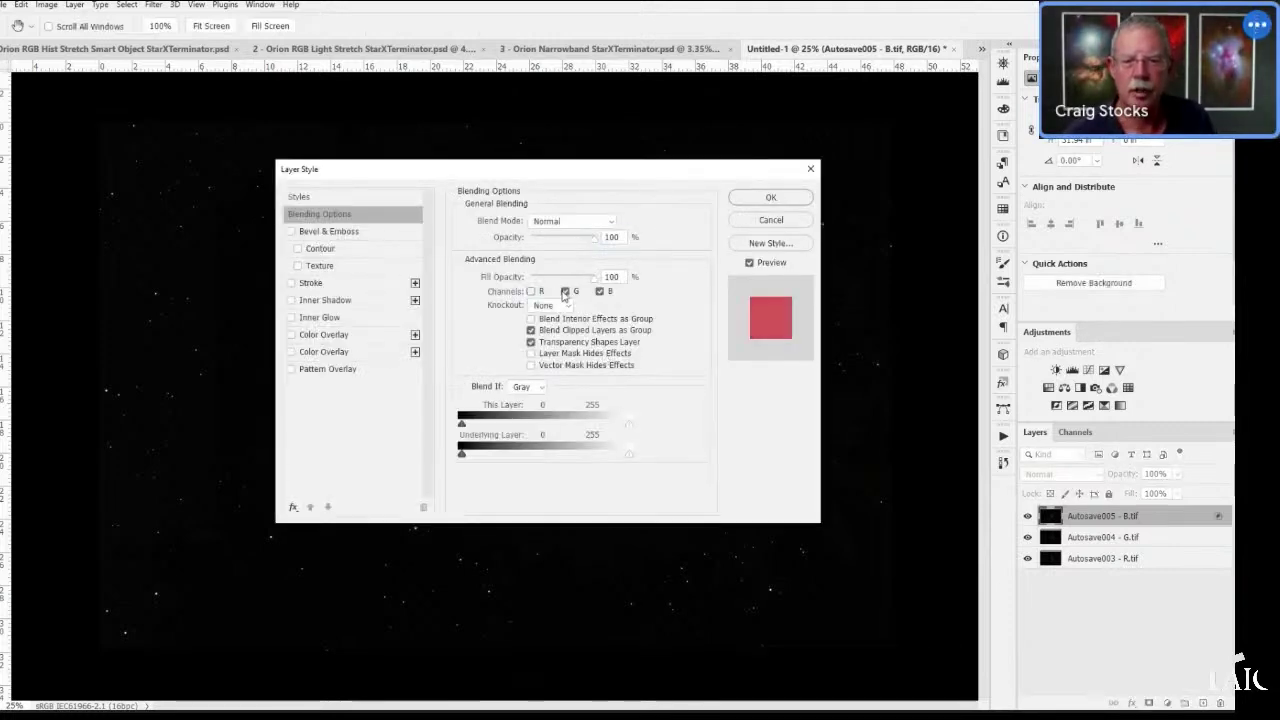
pyautogui.click(566, 291)
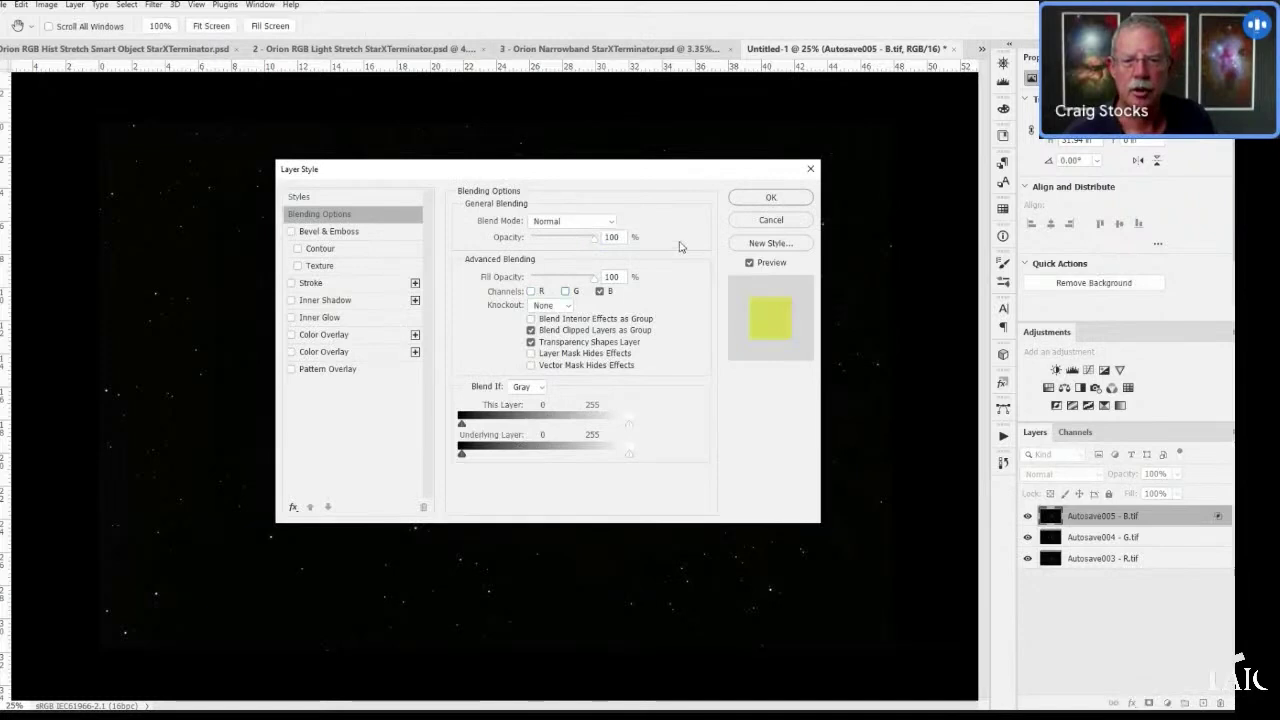
pyautogui.click(768, 198)
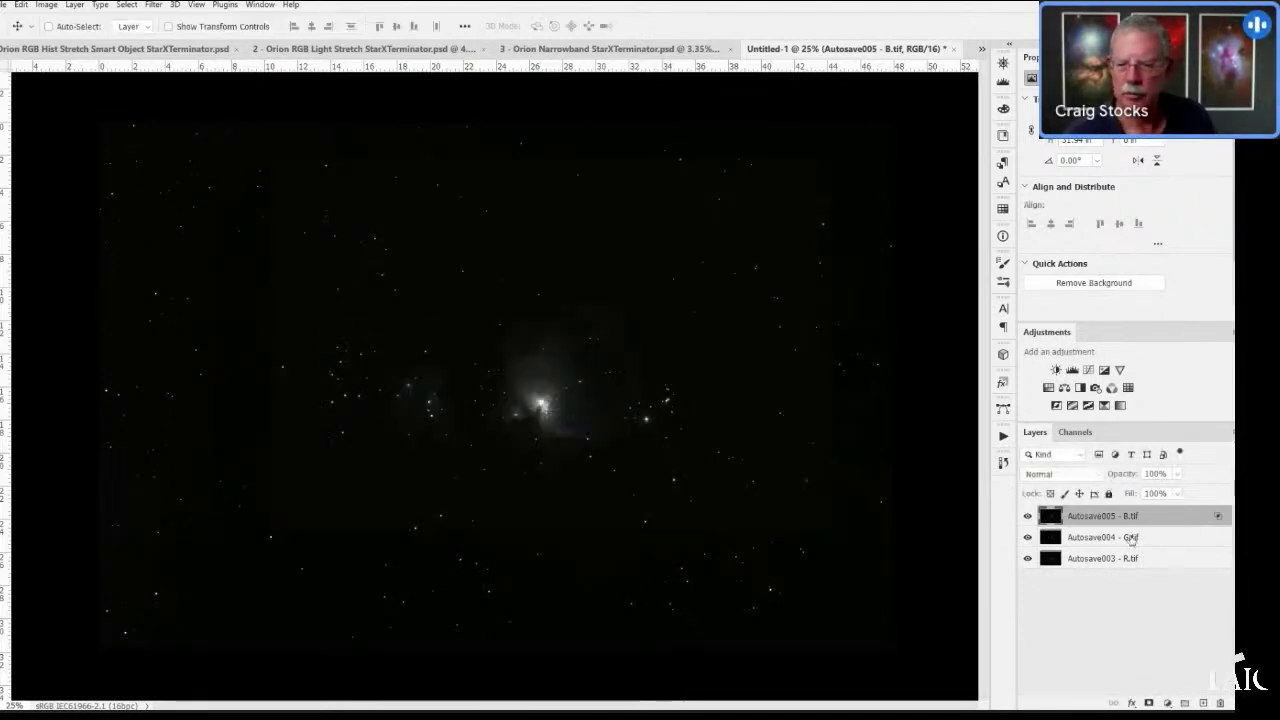
# - Uncheck the R and B channels in the G layer's blending options so it feeds only green
pyautogui.doubleClick(1132, 538)
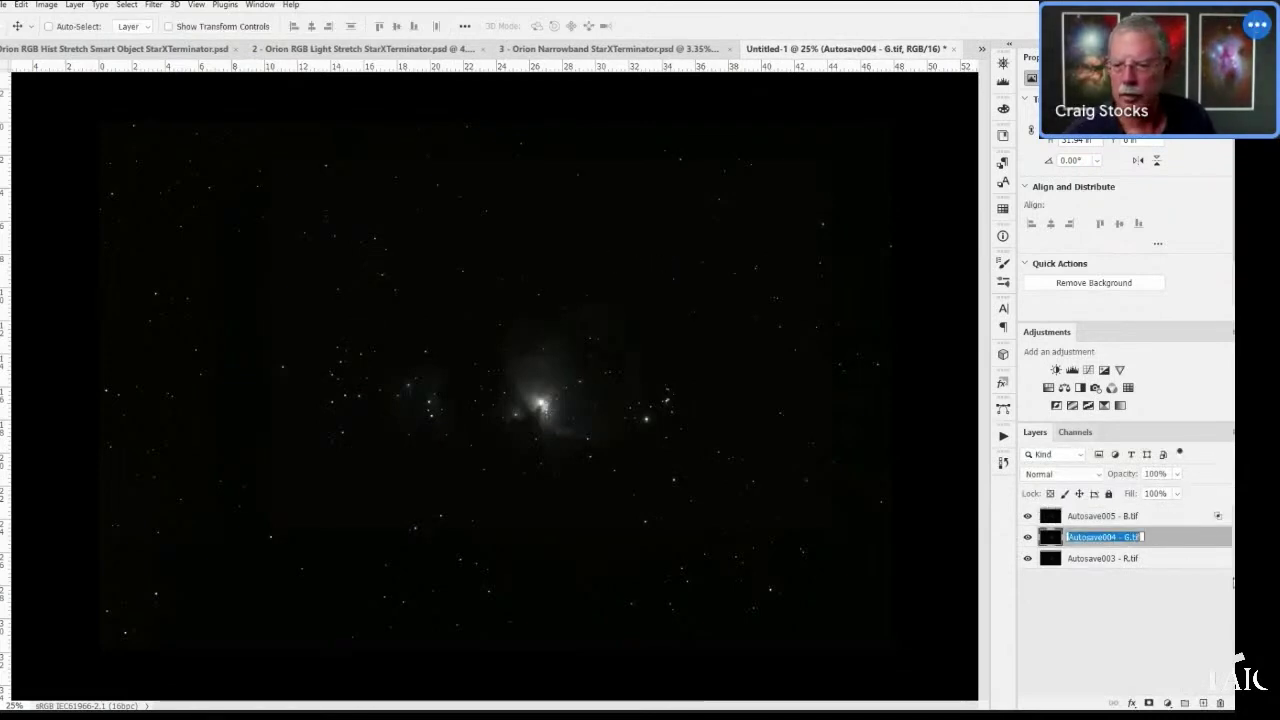
pyautogui.click(1208, 538)
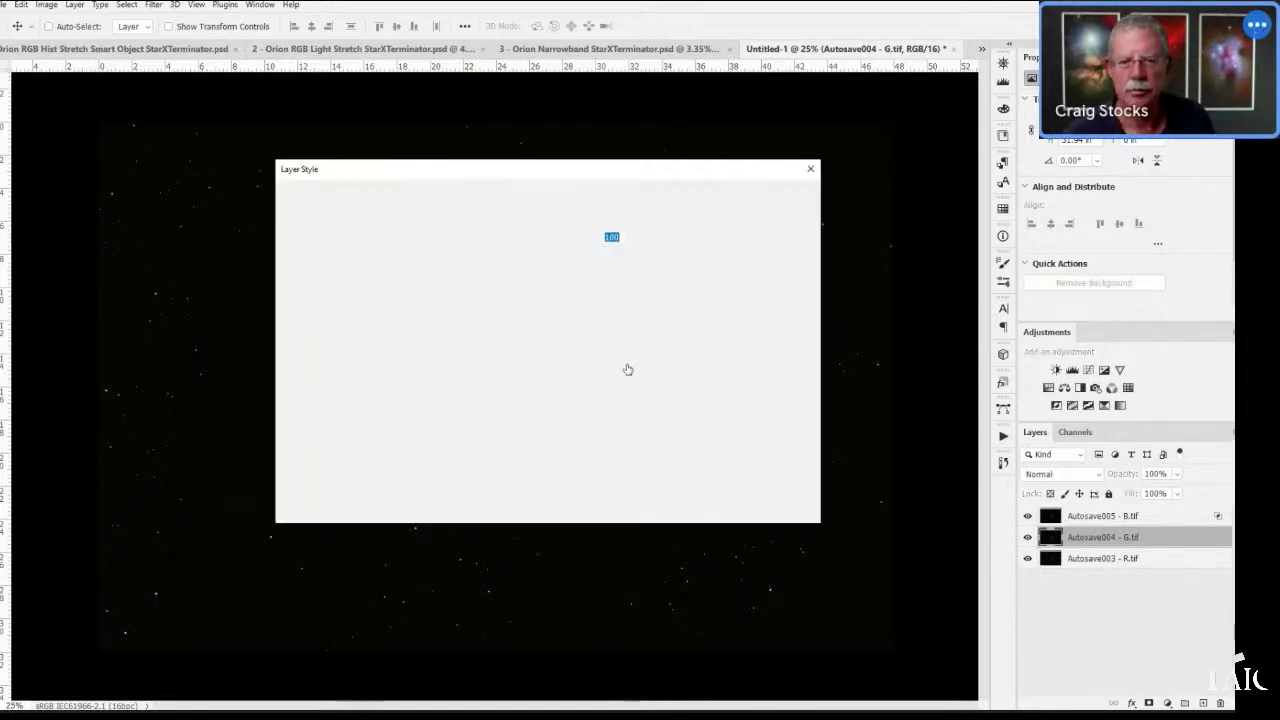
pyautogui.click(600, 291)
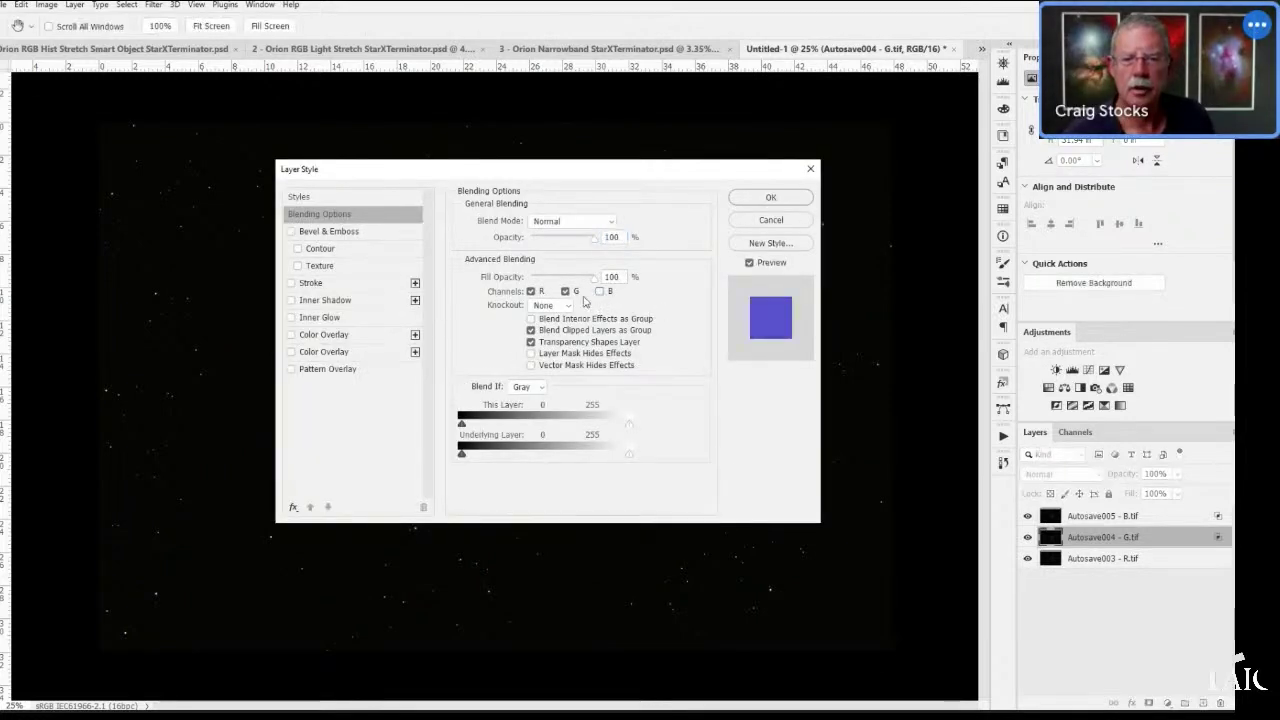
pyautogui.click(533, 291)
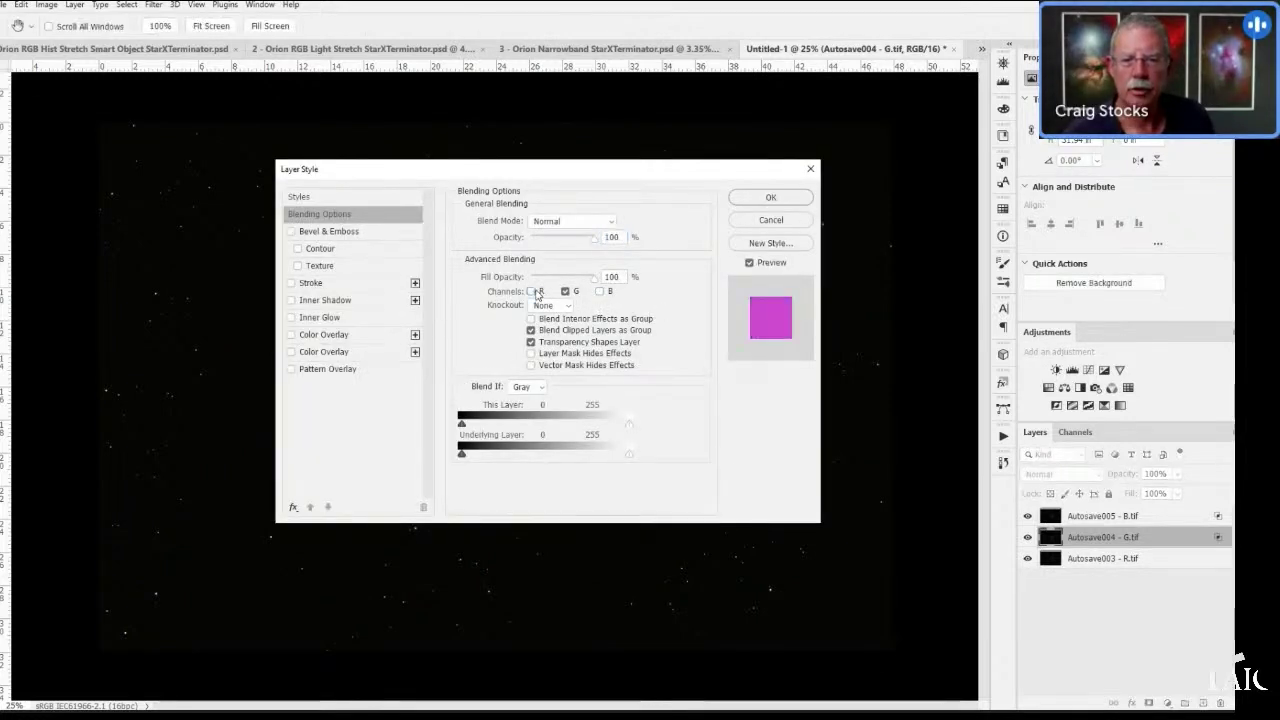
pyautogui.click(748, 201)
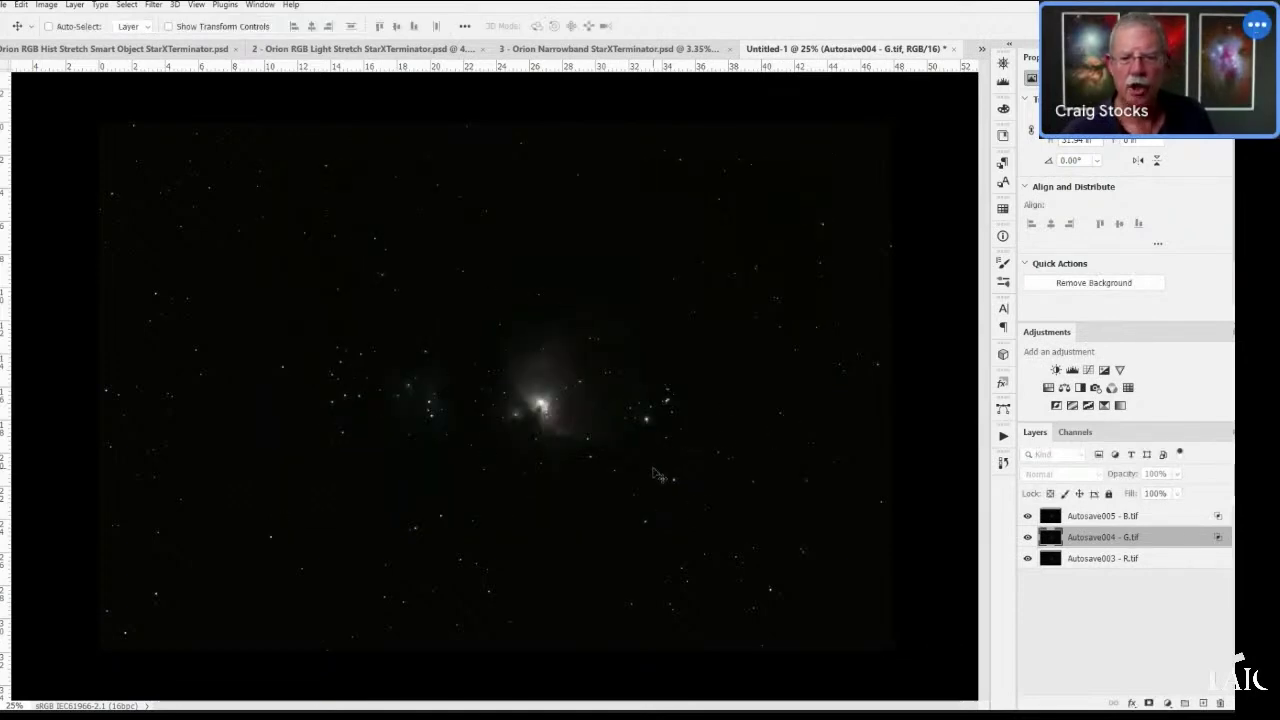
pyautogui.click(1155, 518)
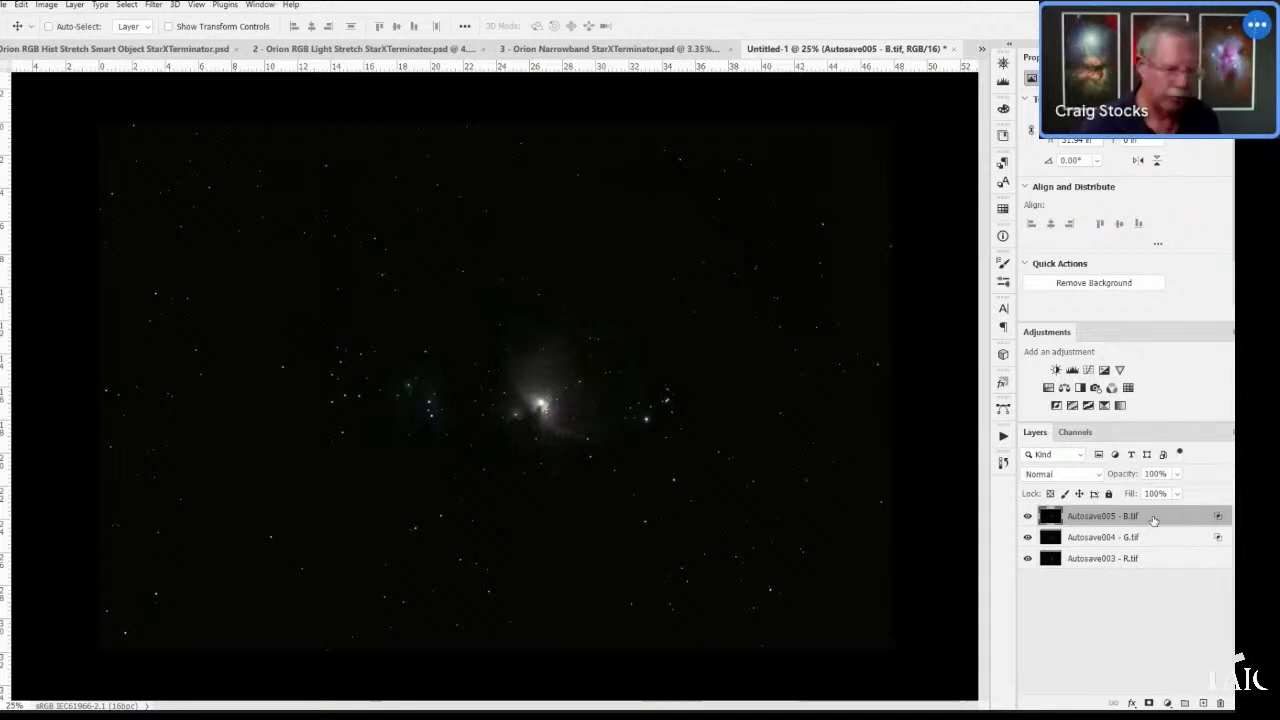
# - Stamp visible layers into Layer 1, desaturate it, and duplicate it as Layer 1 copy
pyautogui.press('ctrl')
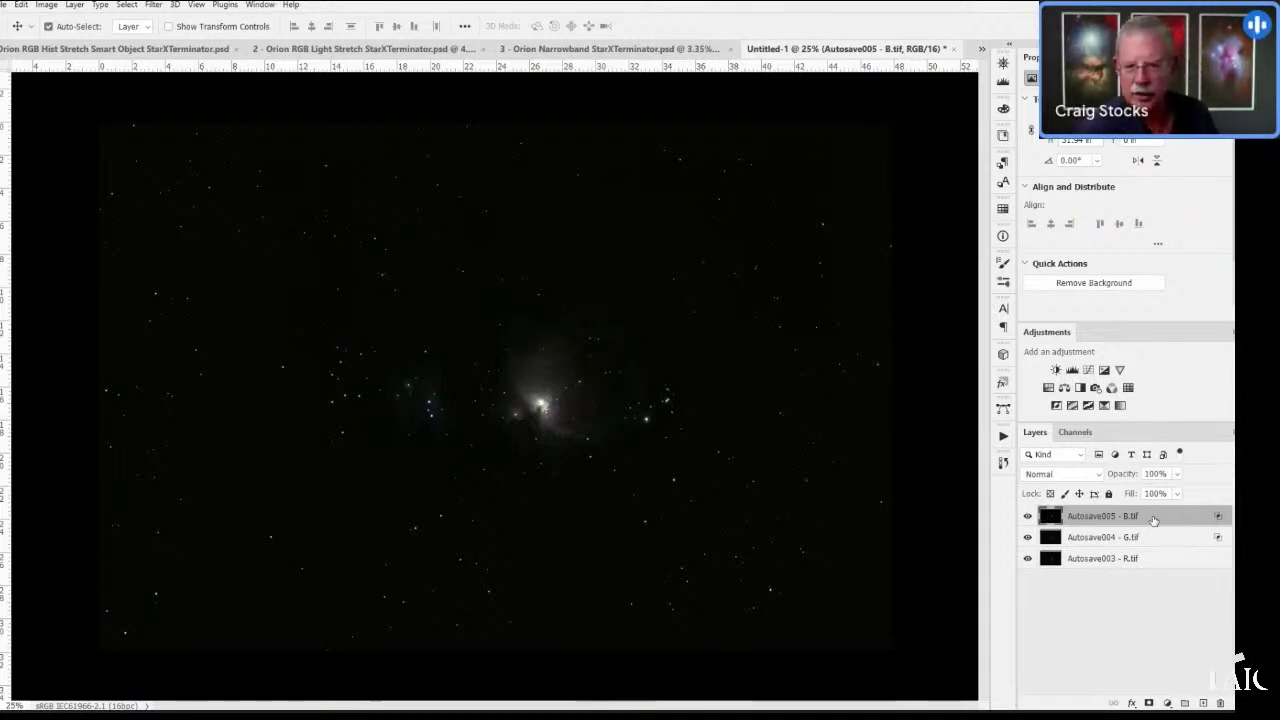
pyautogui.hotkey('ctrl', 'alt', 'shift', 'e')
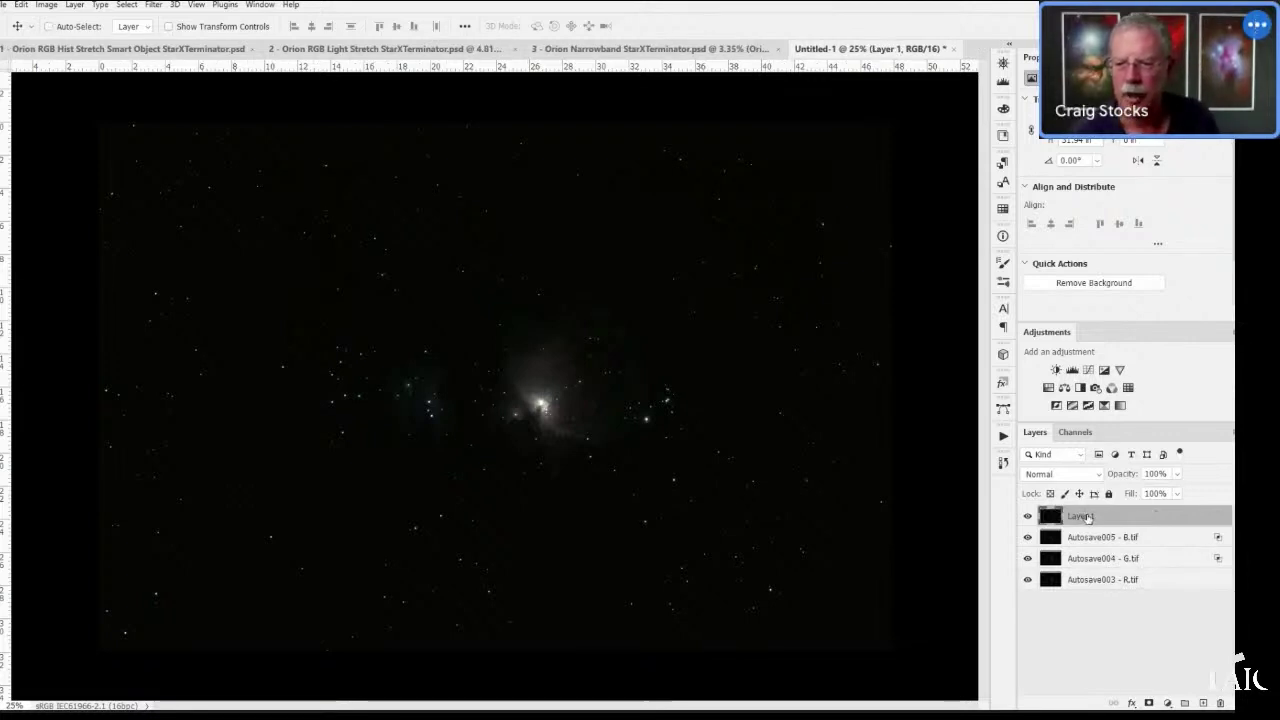
pyautogui.scroll(3, 593, 406)
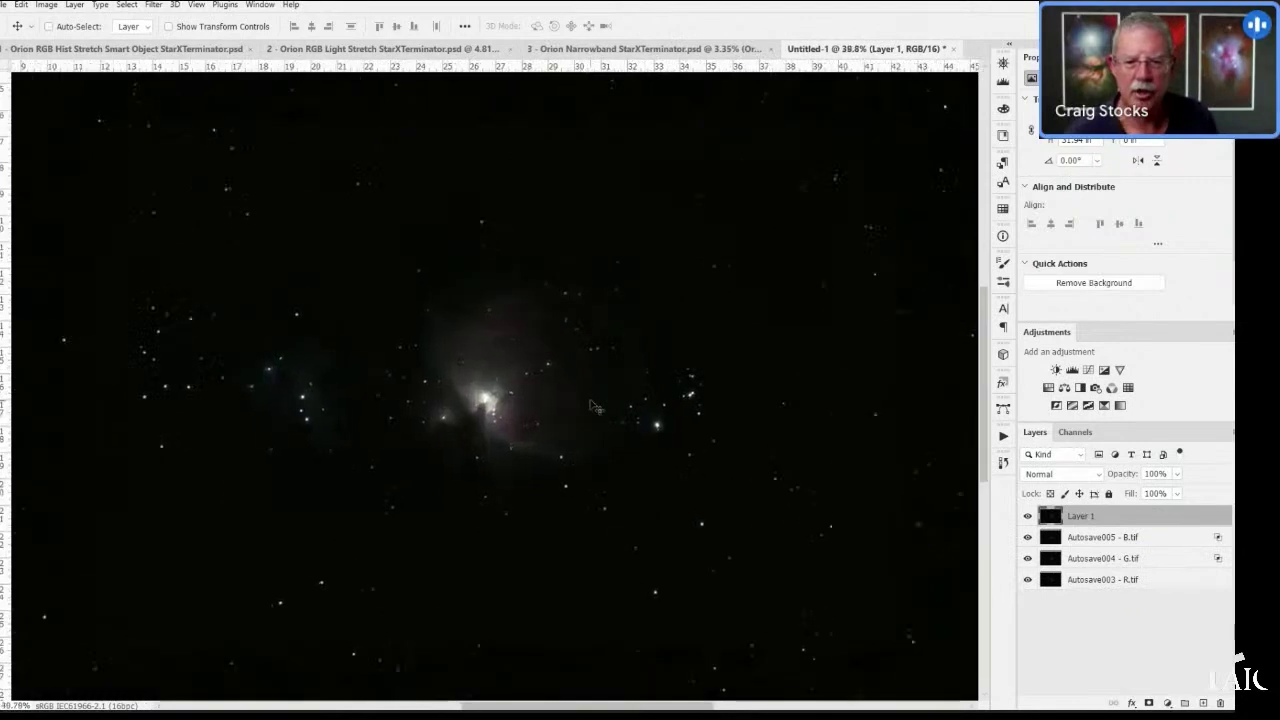
pyautogui.scroll(1, 593, 406)
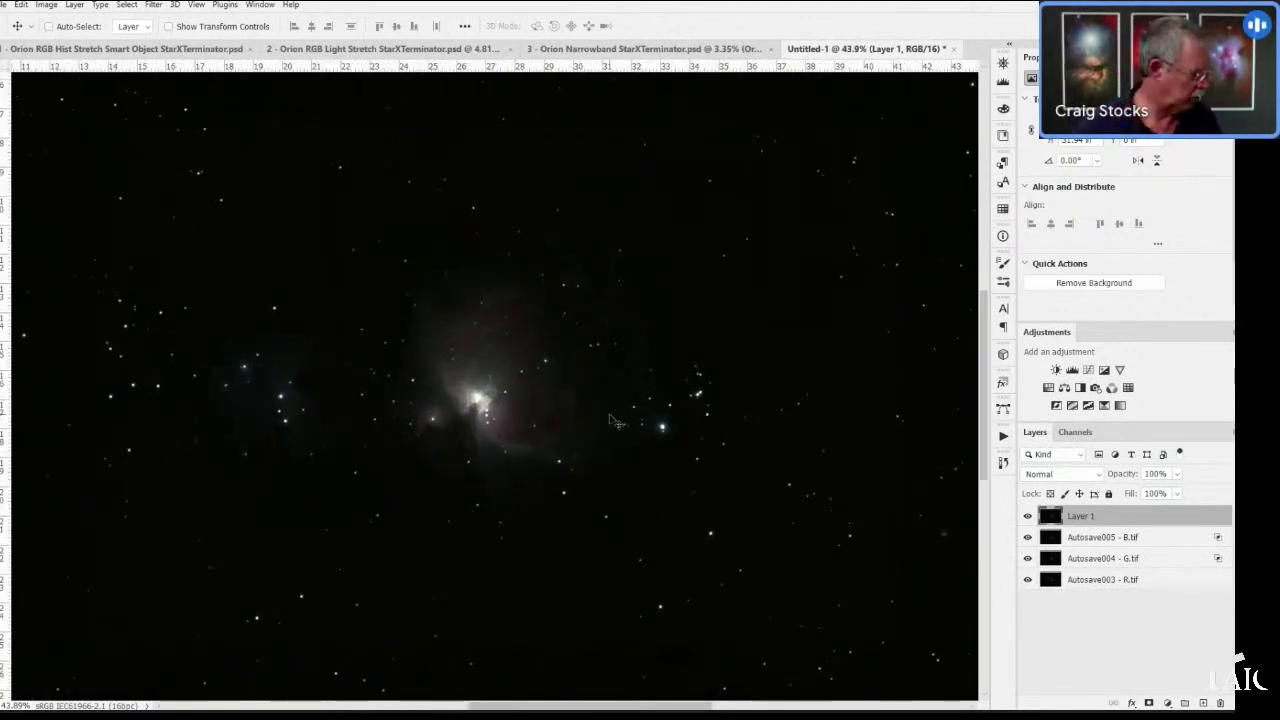
pyautogui.press('ctrl')
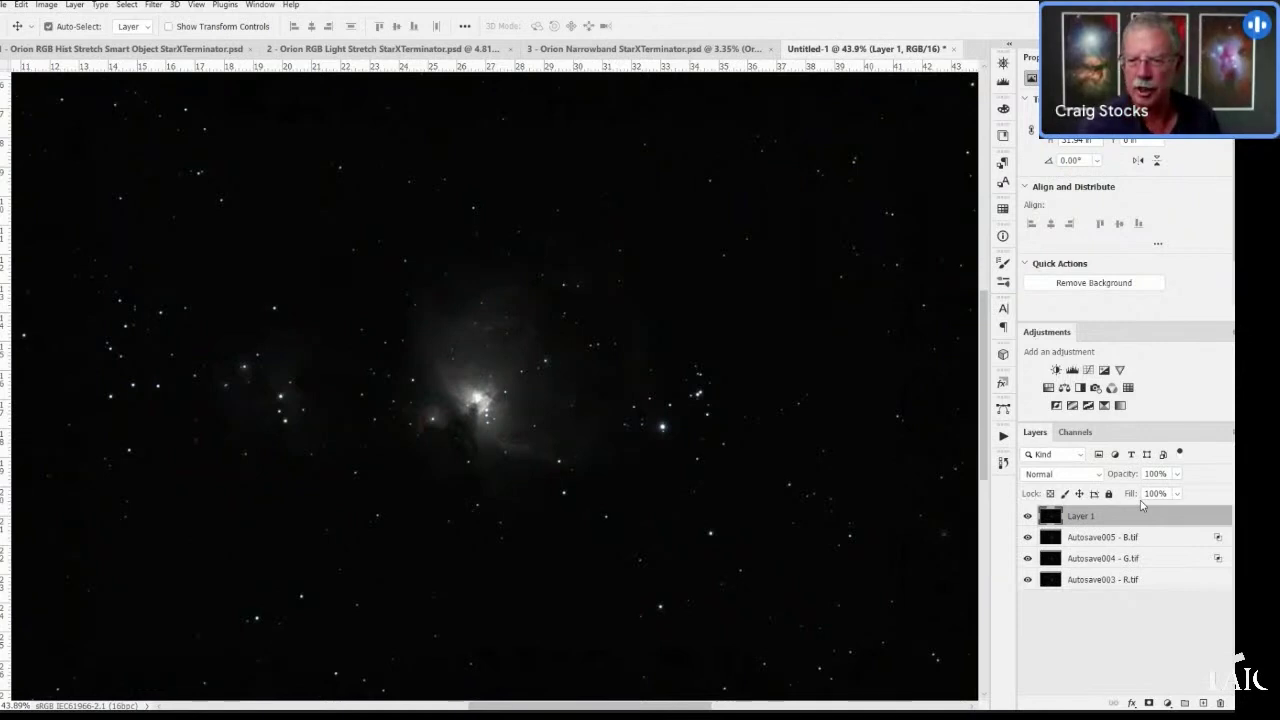
pyautogui.hotkey('ctrl', 'j')
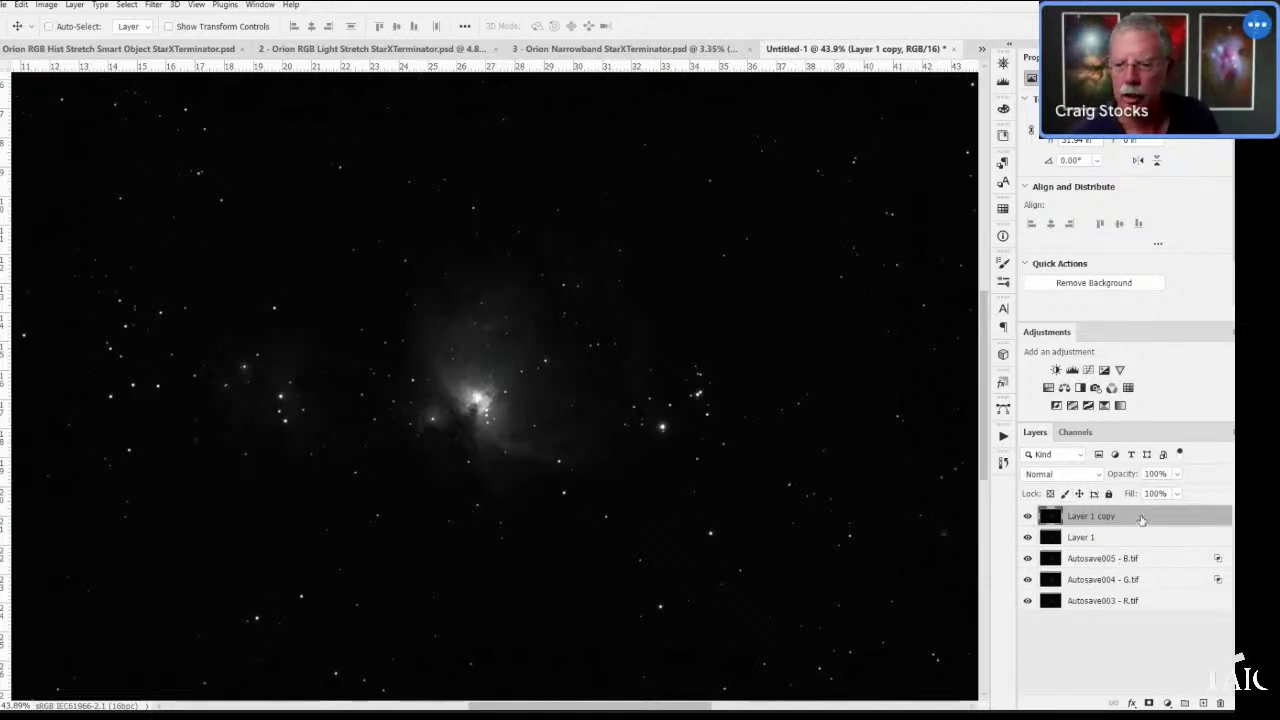
# - Set Layer 1 copy to Divide, and group Layer 1 into Group 1 set to Multiply
pyautogui.click(1088, 478)
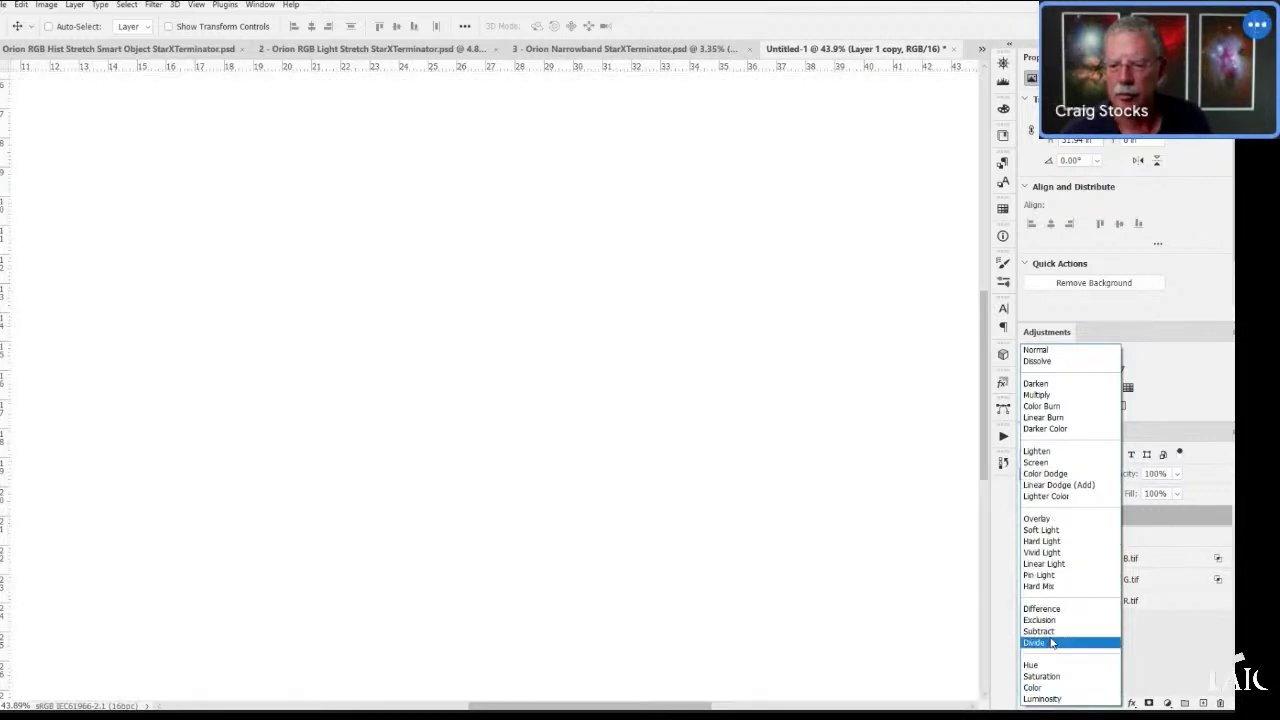
pyautogui.click(1051, 643)
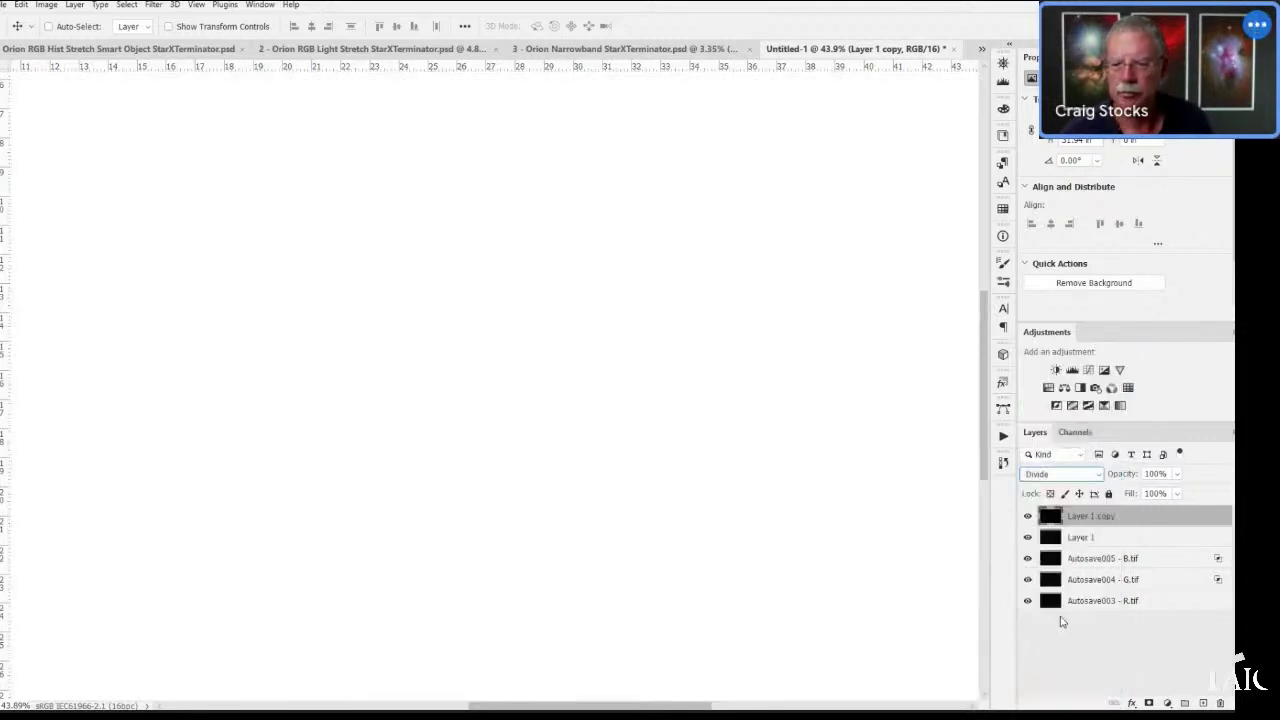
pyautogui.click(1107, 545)
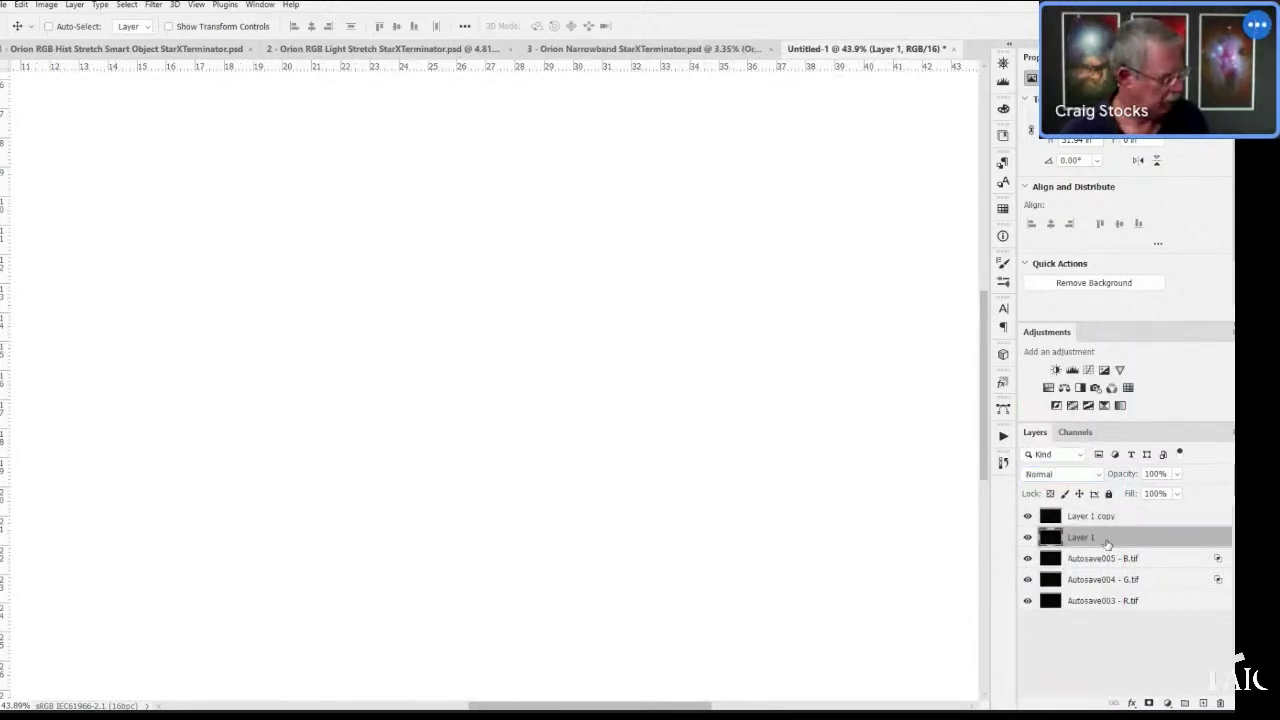
pyautogui.hotkey('ctrl', 'g')
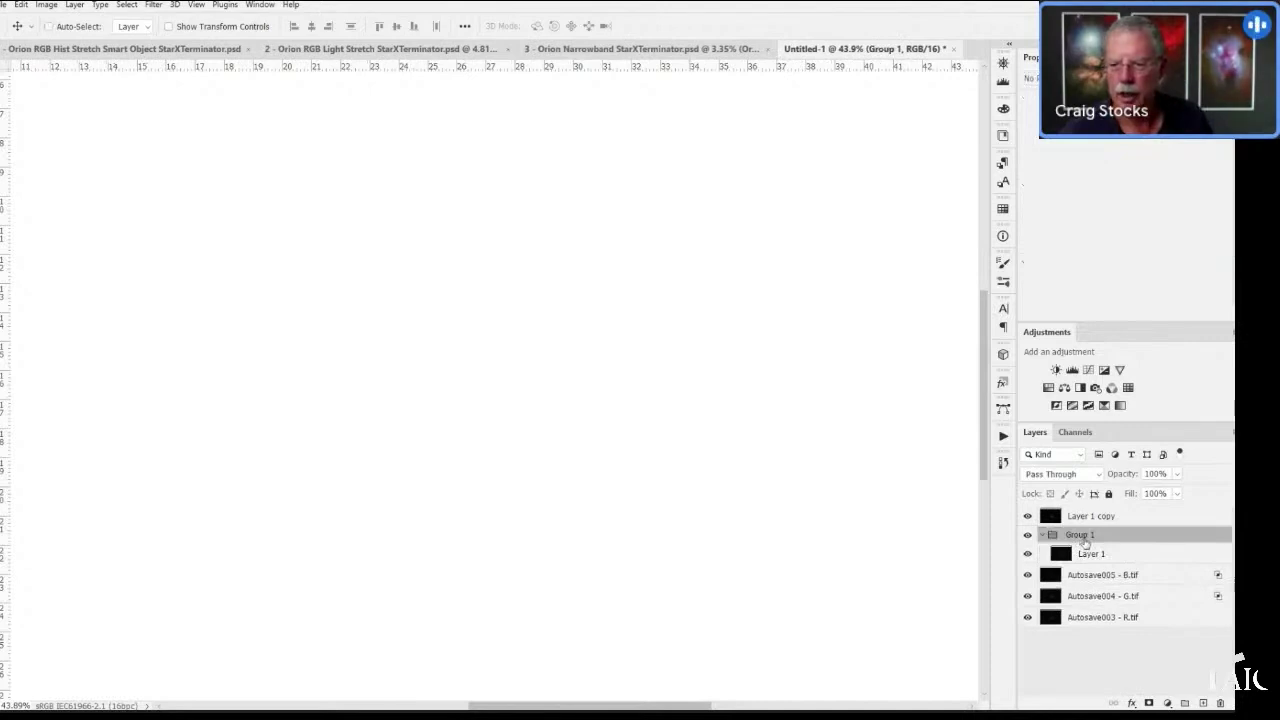
pyautogui.click(1069, 476)
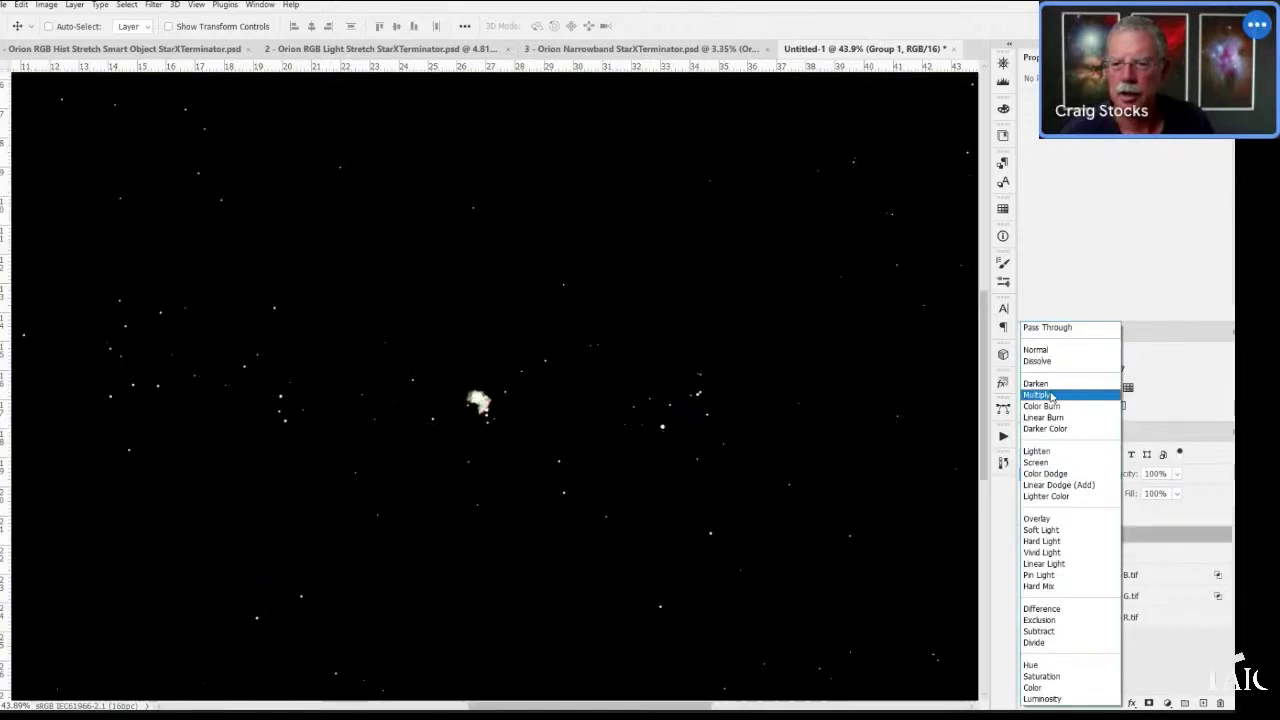
pyautogui.click(1052, 396)
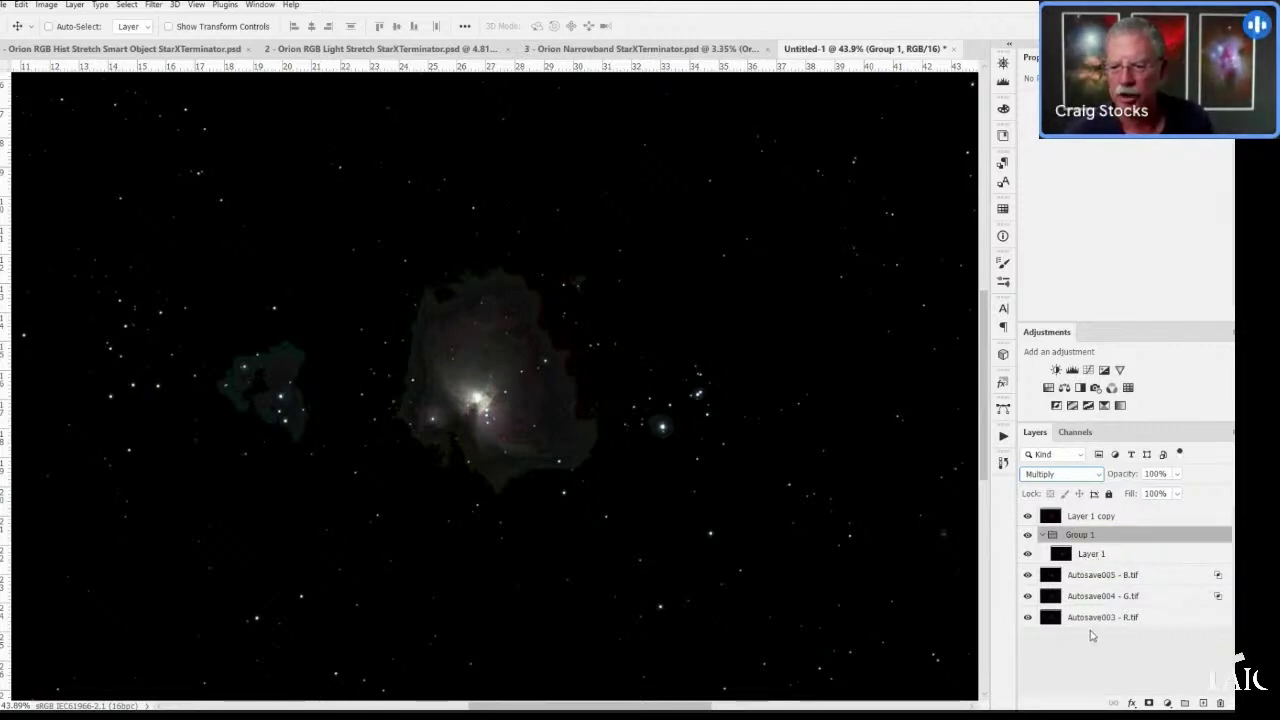
pyautogui.click(1112, 557)
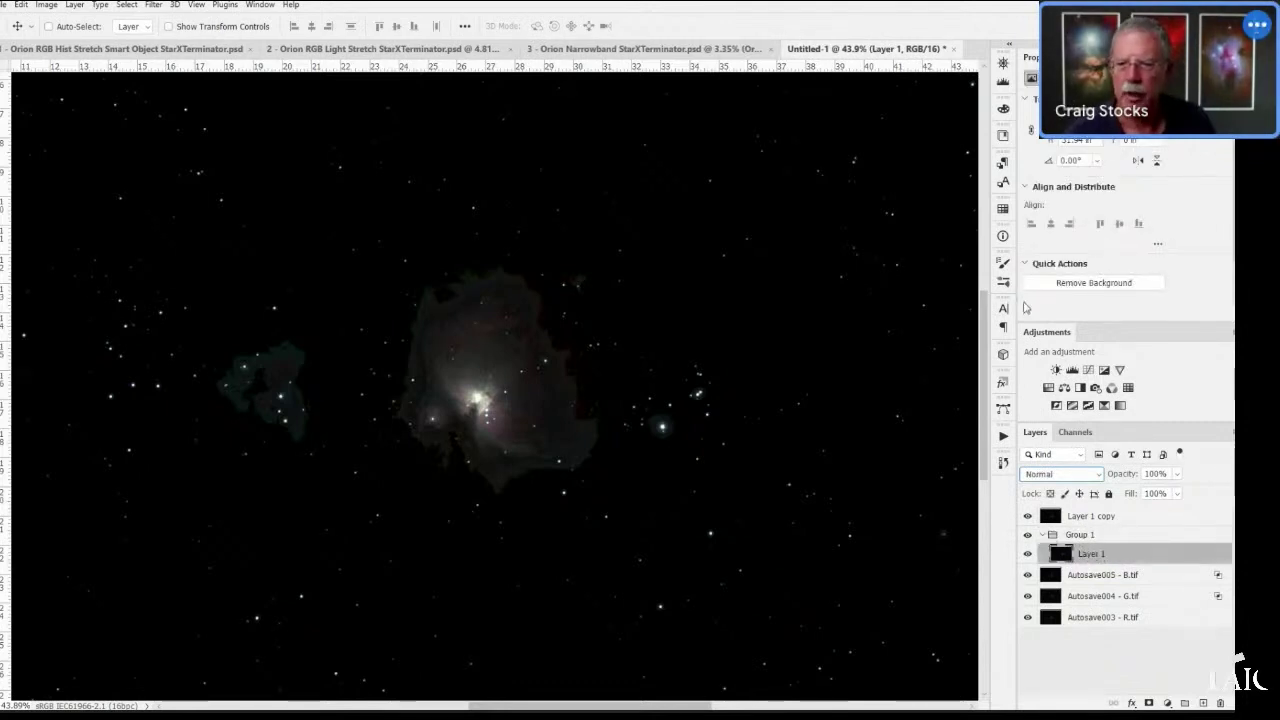
# - Add a Curves adjustment inside Group 1 using the Arcsinh100 preset
pyautogui.click(1089, 371)
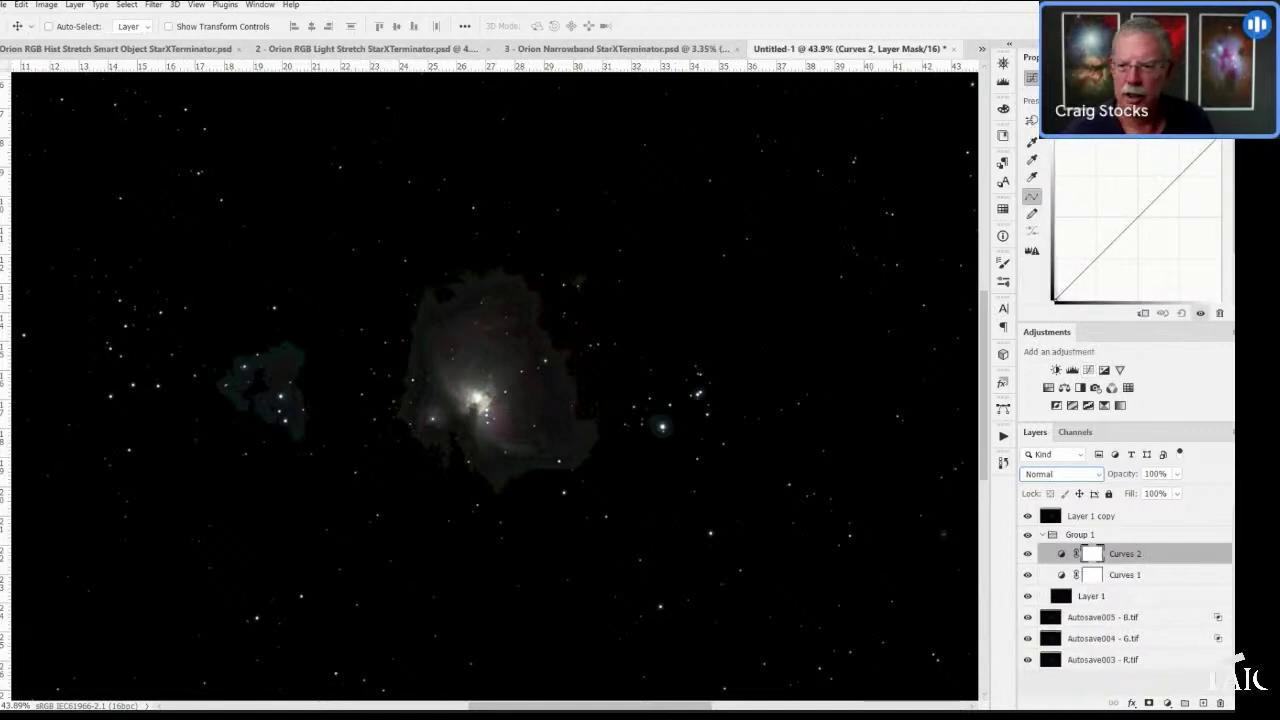
pyautogui.click(1130, 120)
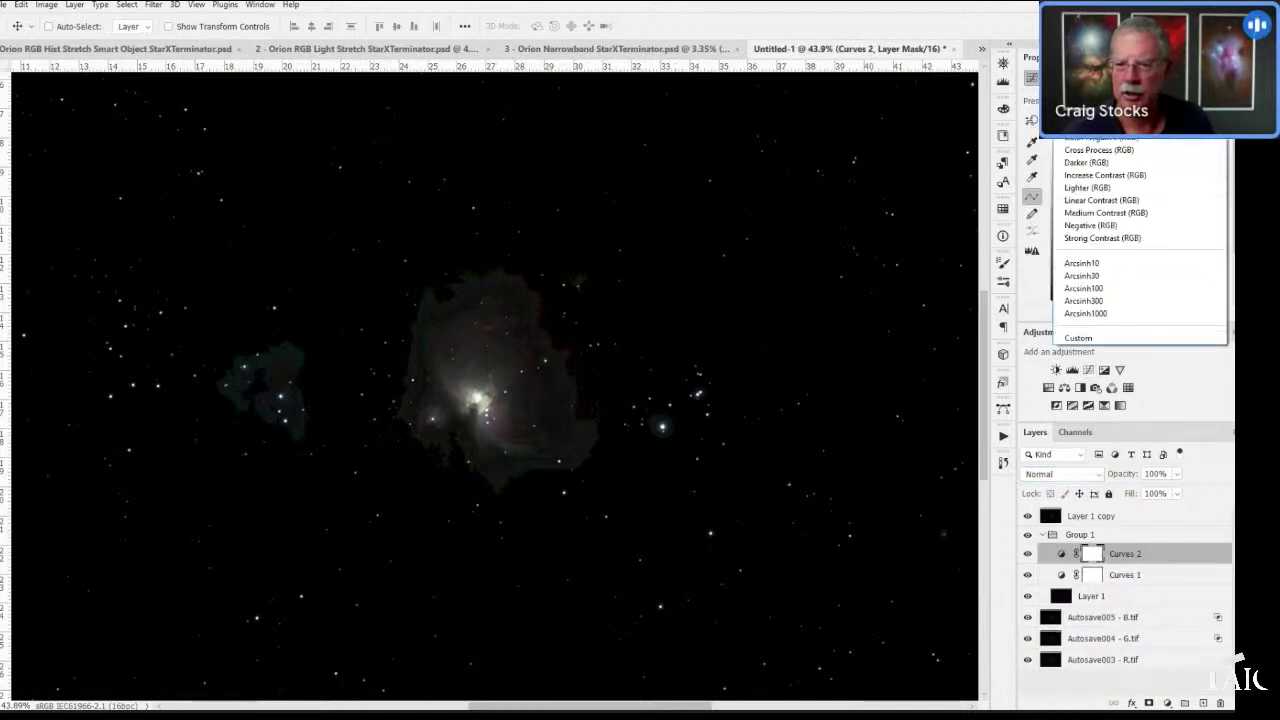
pyautogui.click(1103, 289)
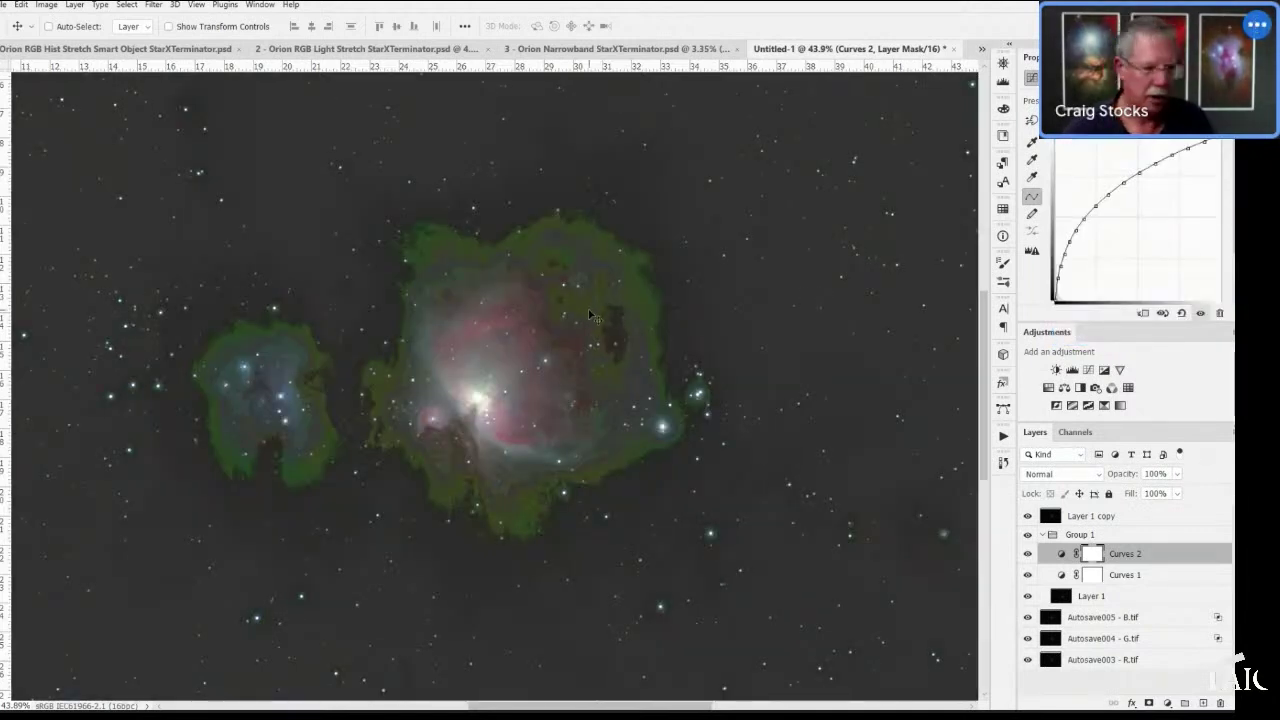
pyautogui.scroll(5, 588, 309)
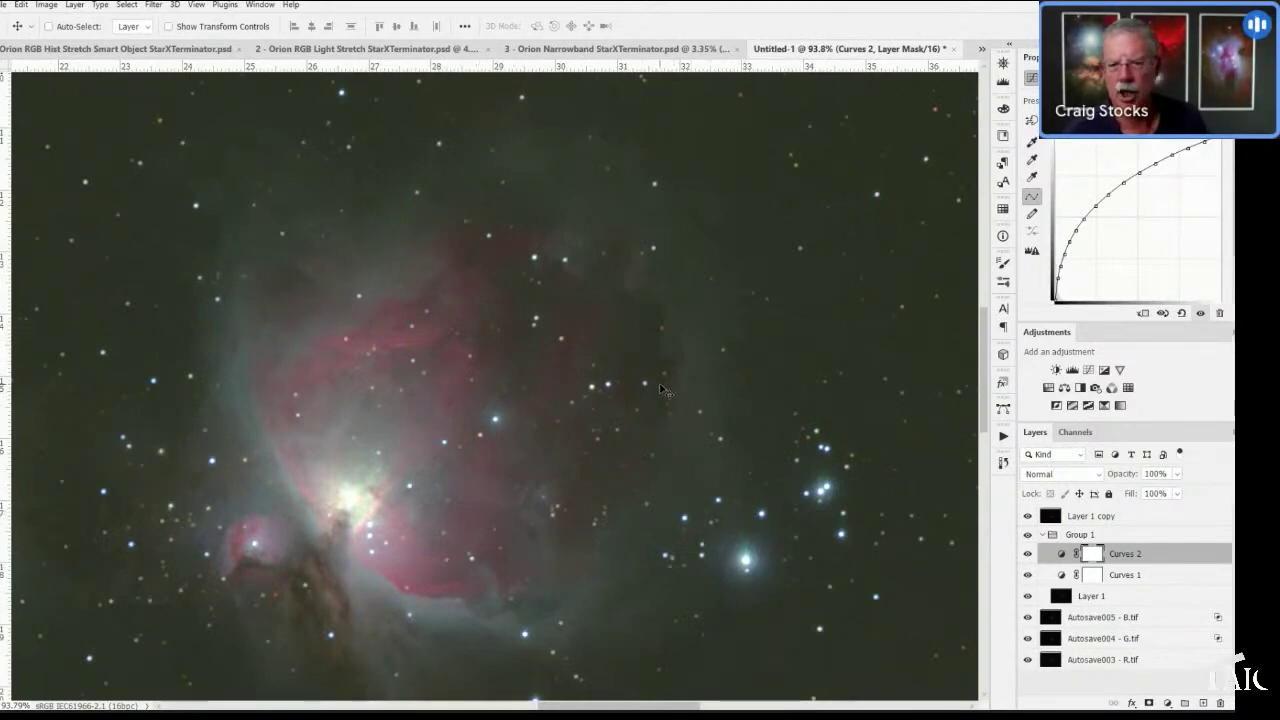
pyautogui.scroll(-3, 665, 388)
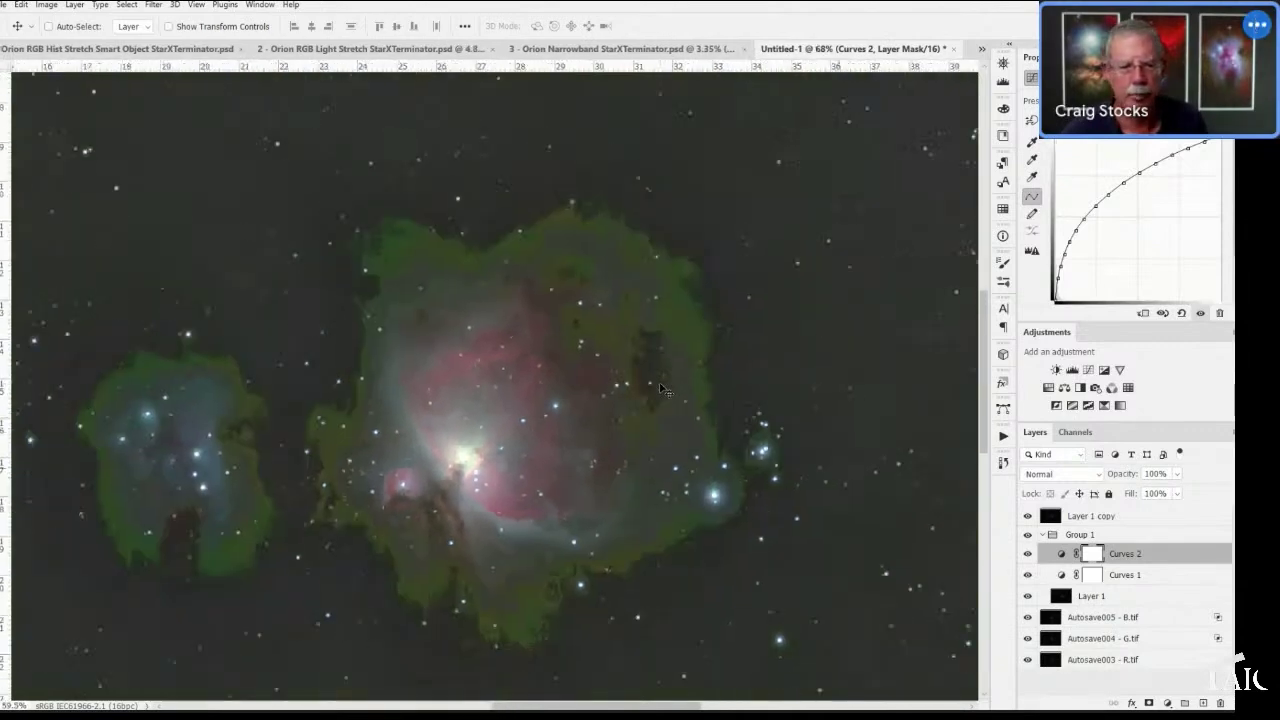
pyautogui.scroll(-2, 605, 357)
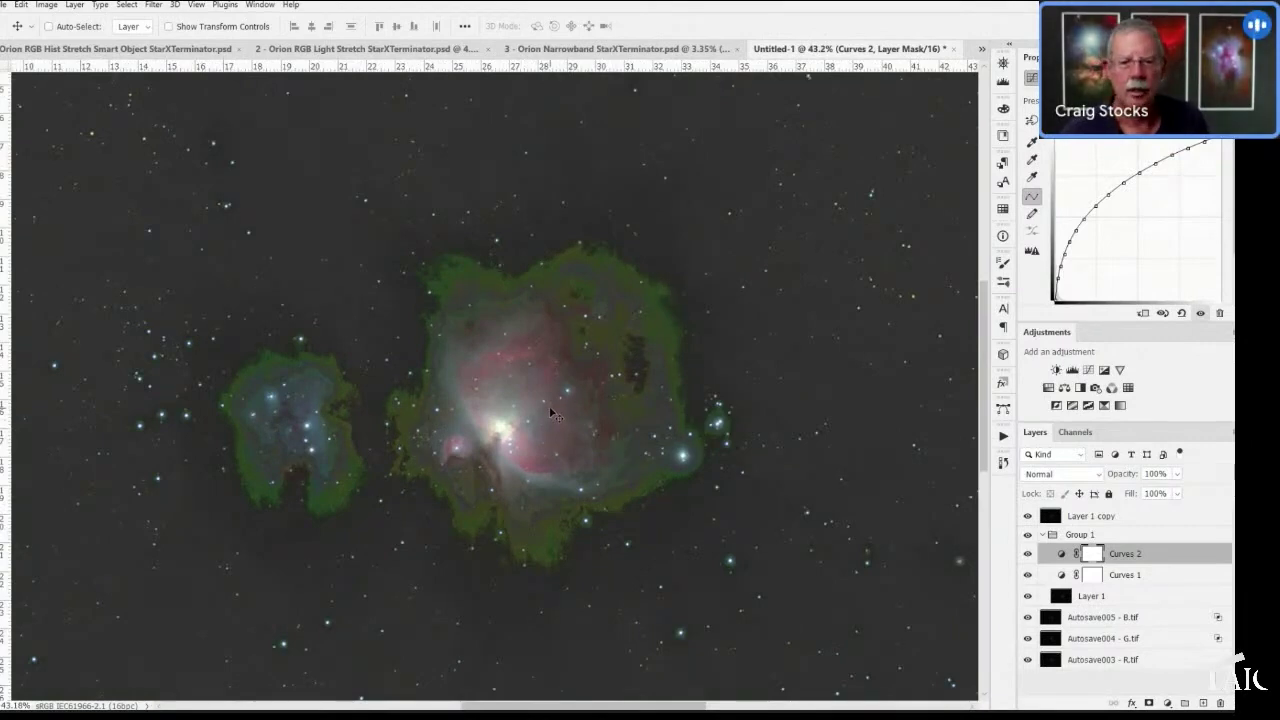
pyautogui.scroll(2, 550, 412)
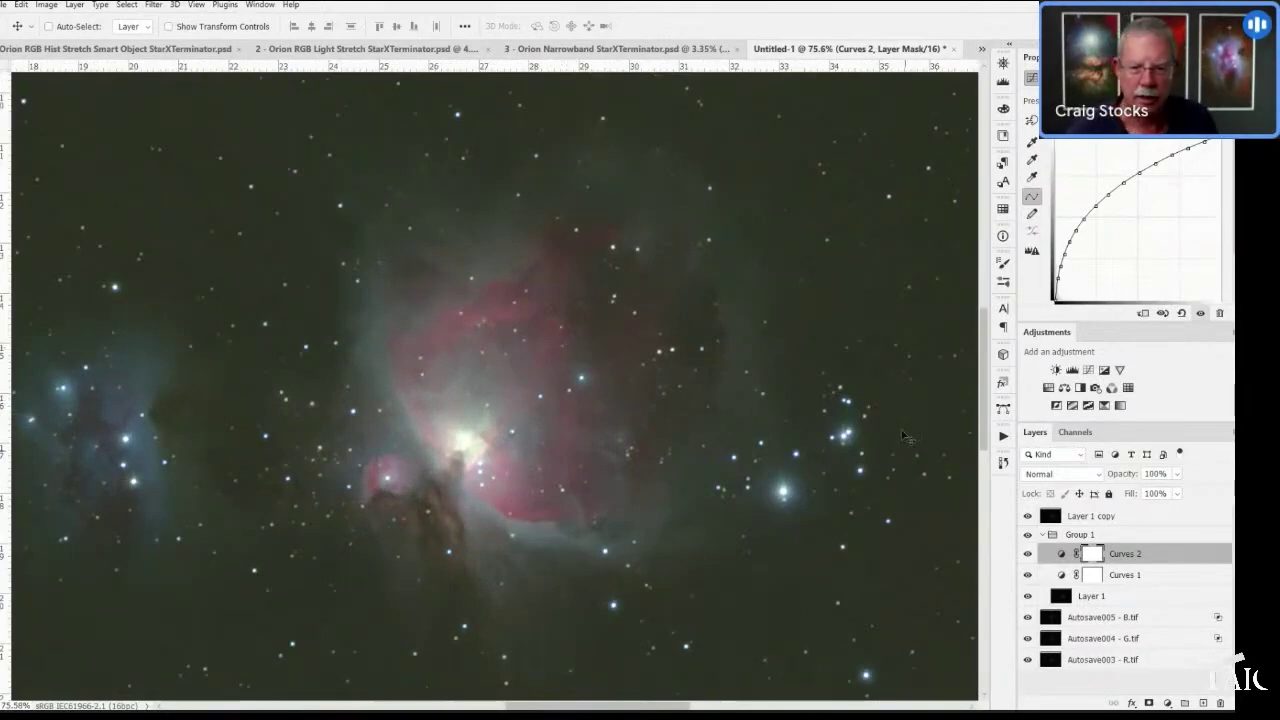
pyautogui.click(1160, 520)
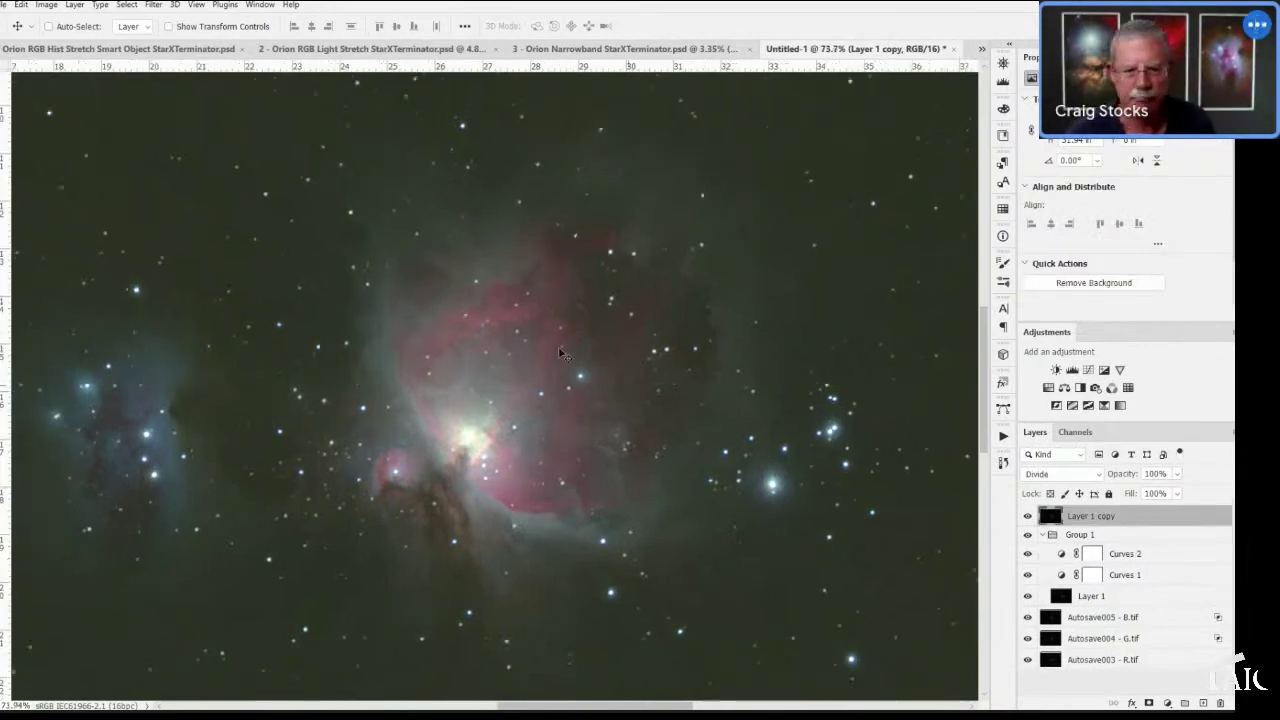
# - Stamp the visible image onto a new layer, rename it Stretdch, and duplicate it
pyautogui.scroll(-2, 558, 346)
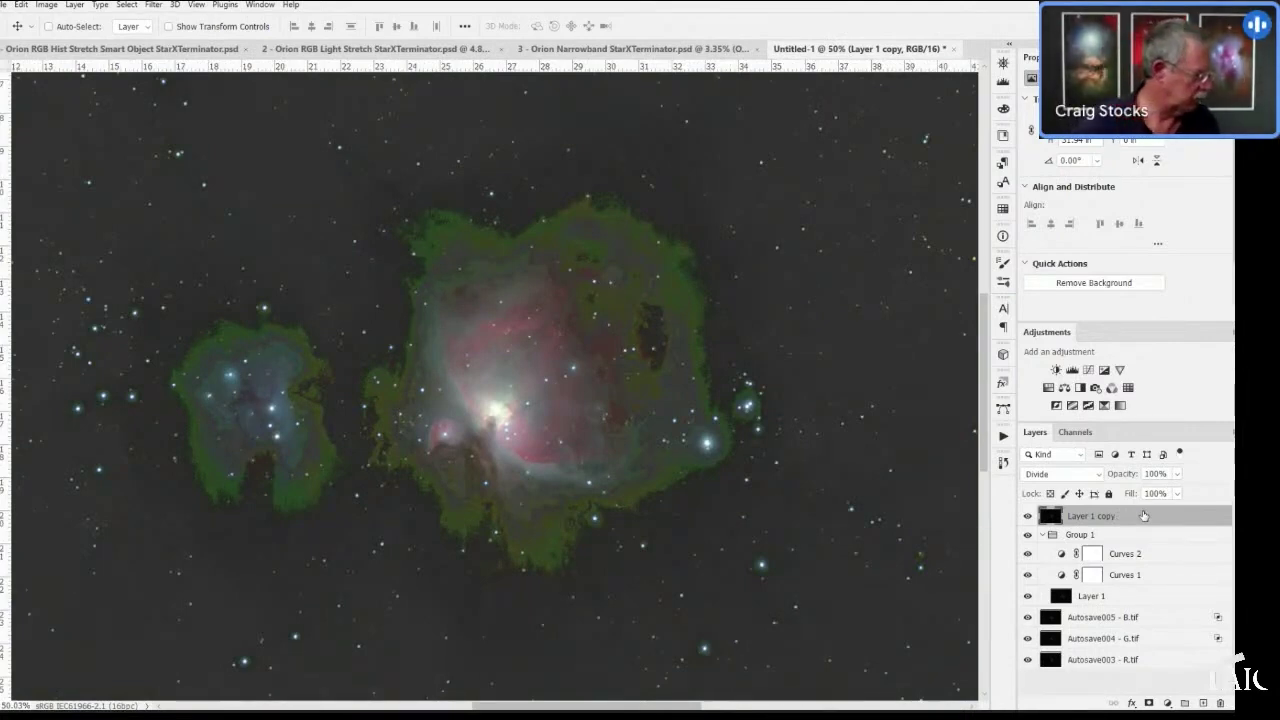
pyautogui.press('ctrl')
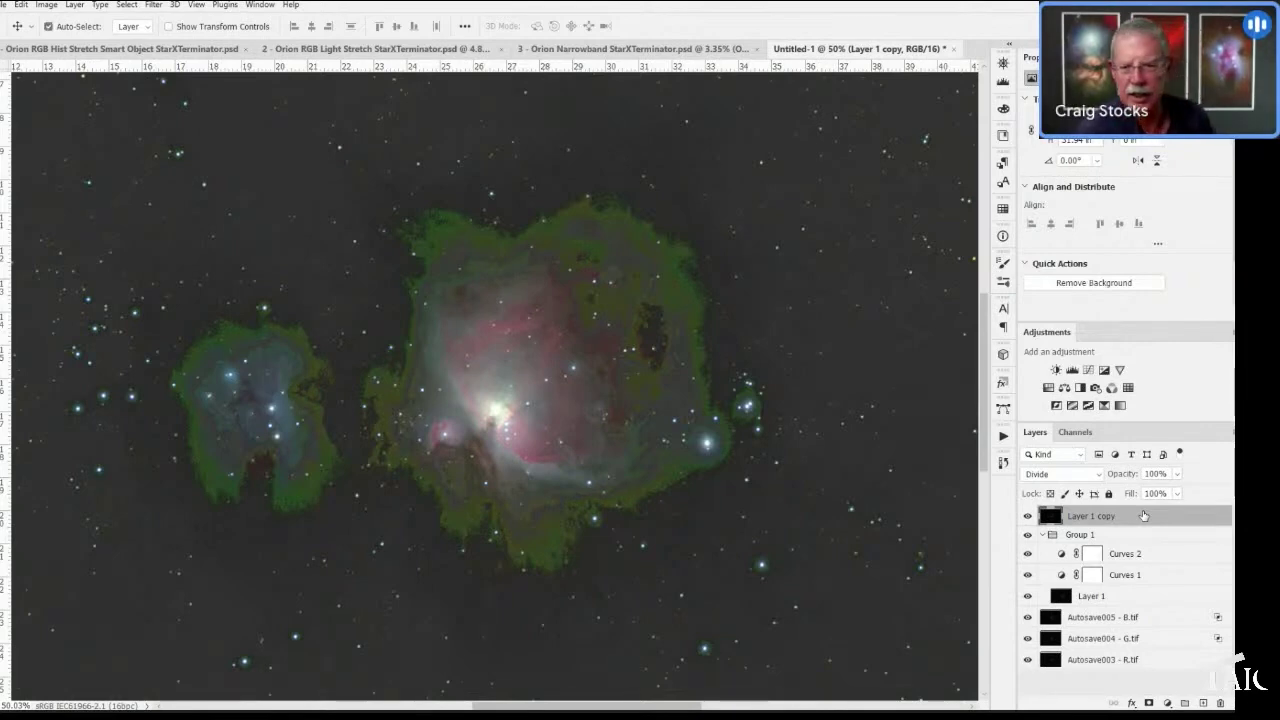
pyautogui.hotkey('ctrl', 'shift', 'alt', 'n')
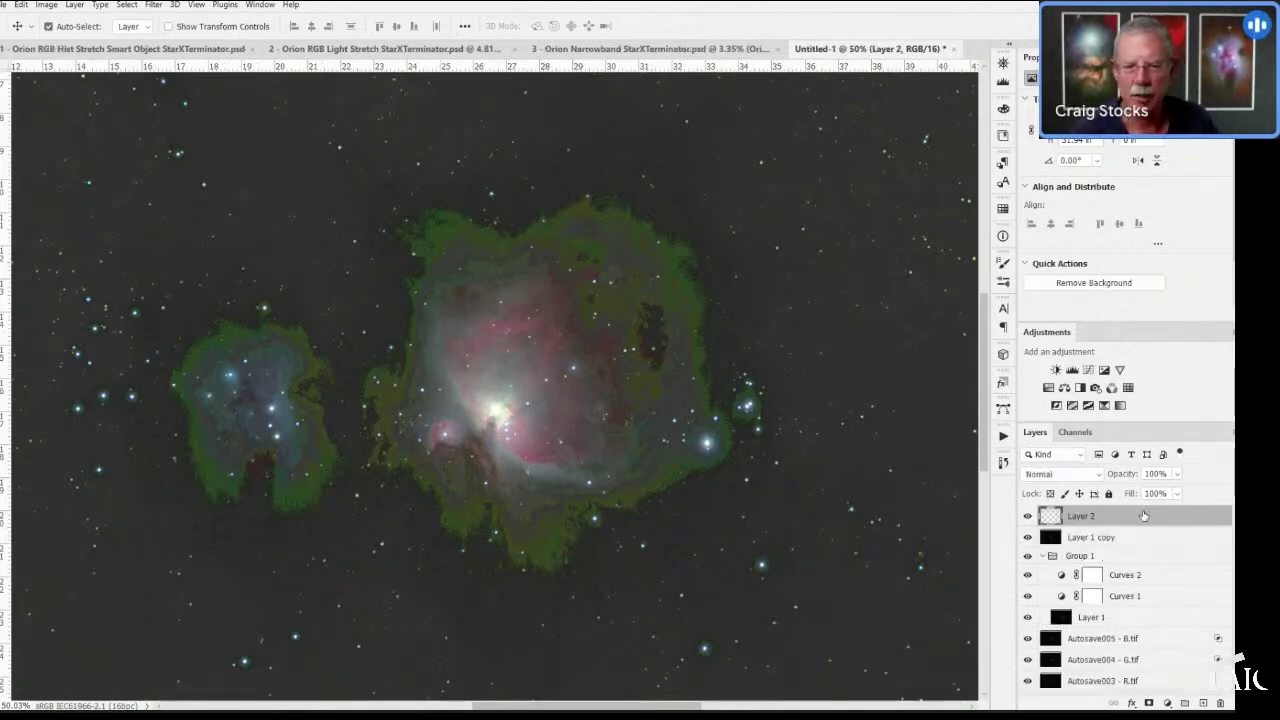
pyautogui.hotkey('ctrl', 'shift', 'alt', 'e')
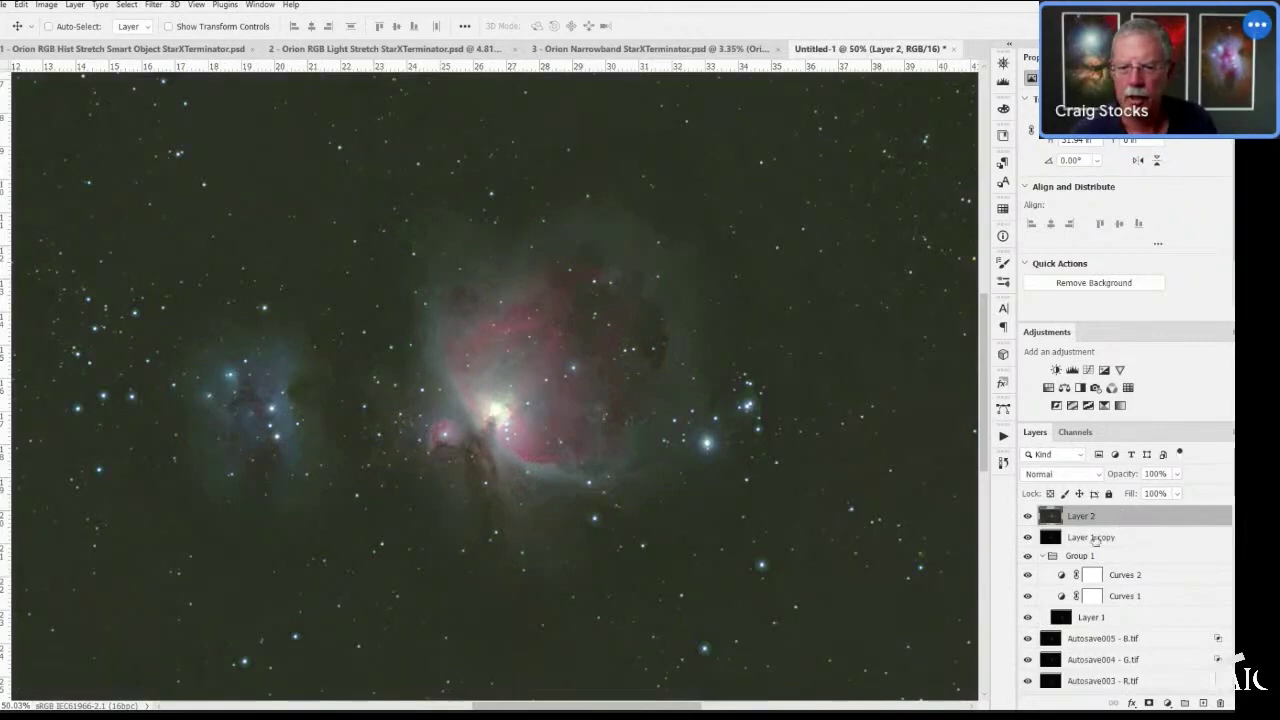
pyautogui.doubleClick(1081, 516)
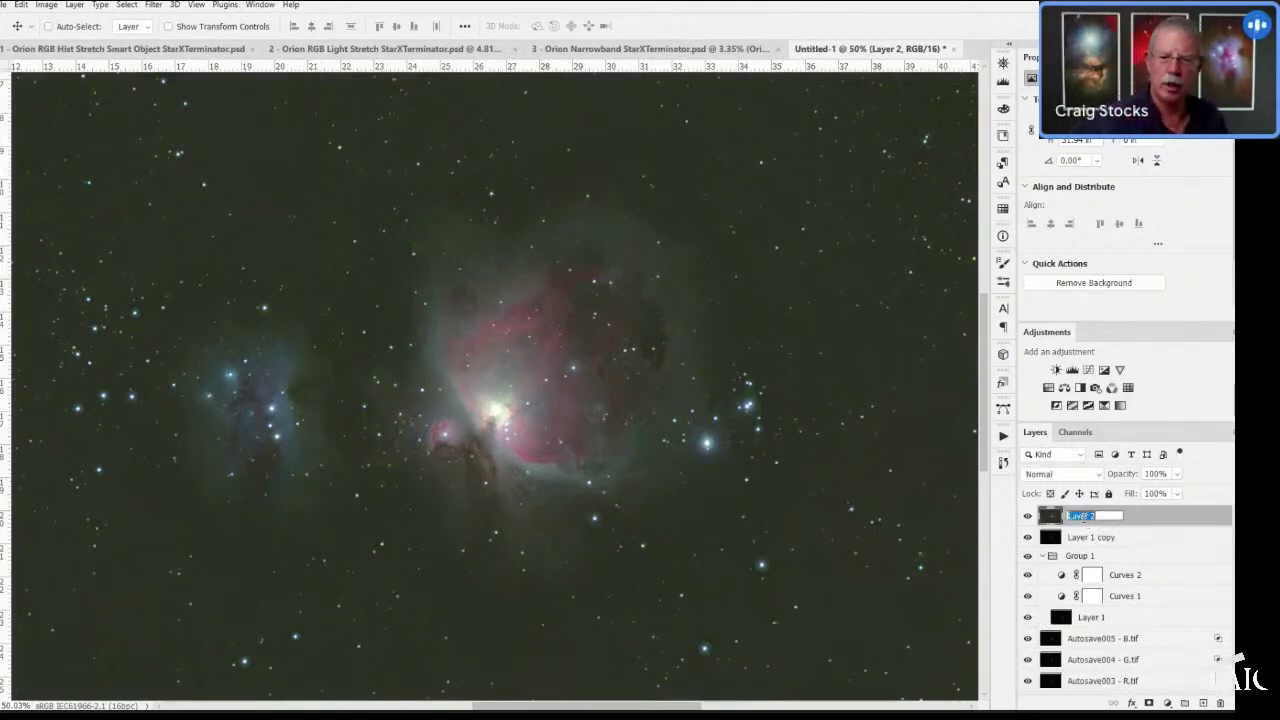
pyautogui.write('Stretch')
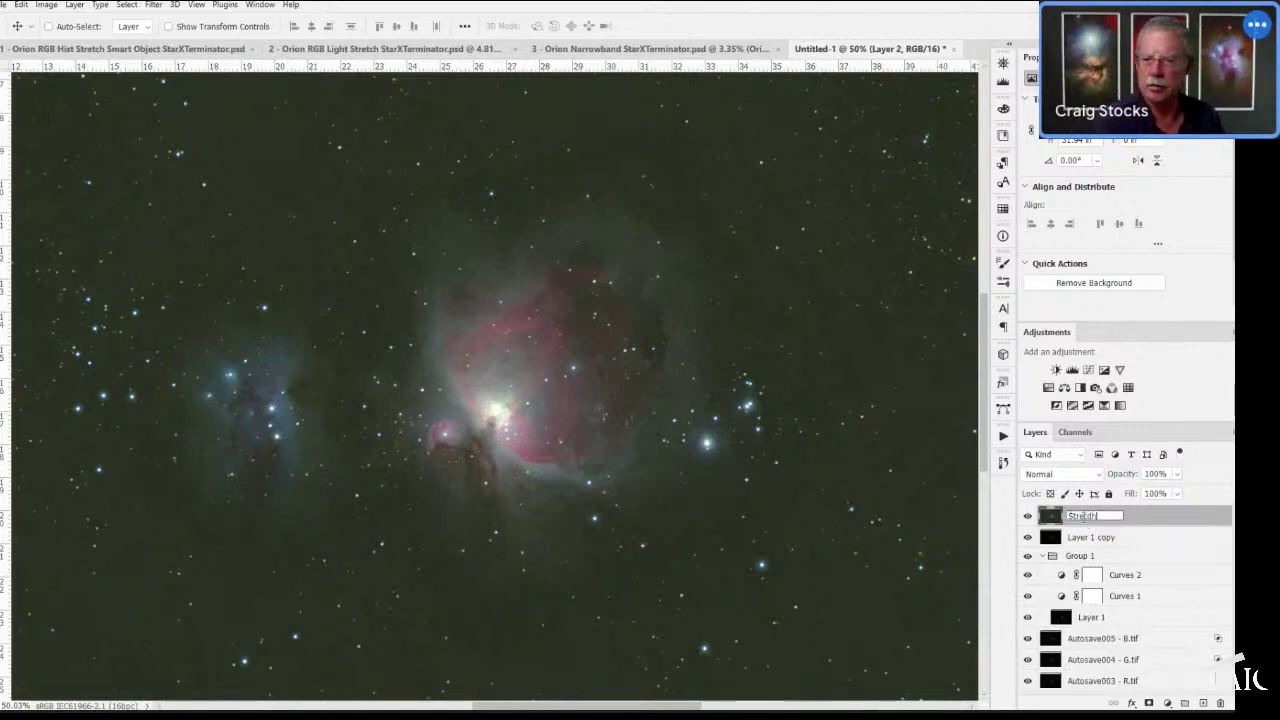
pyautogui.press('Return')
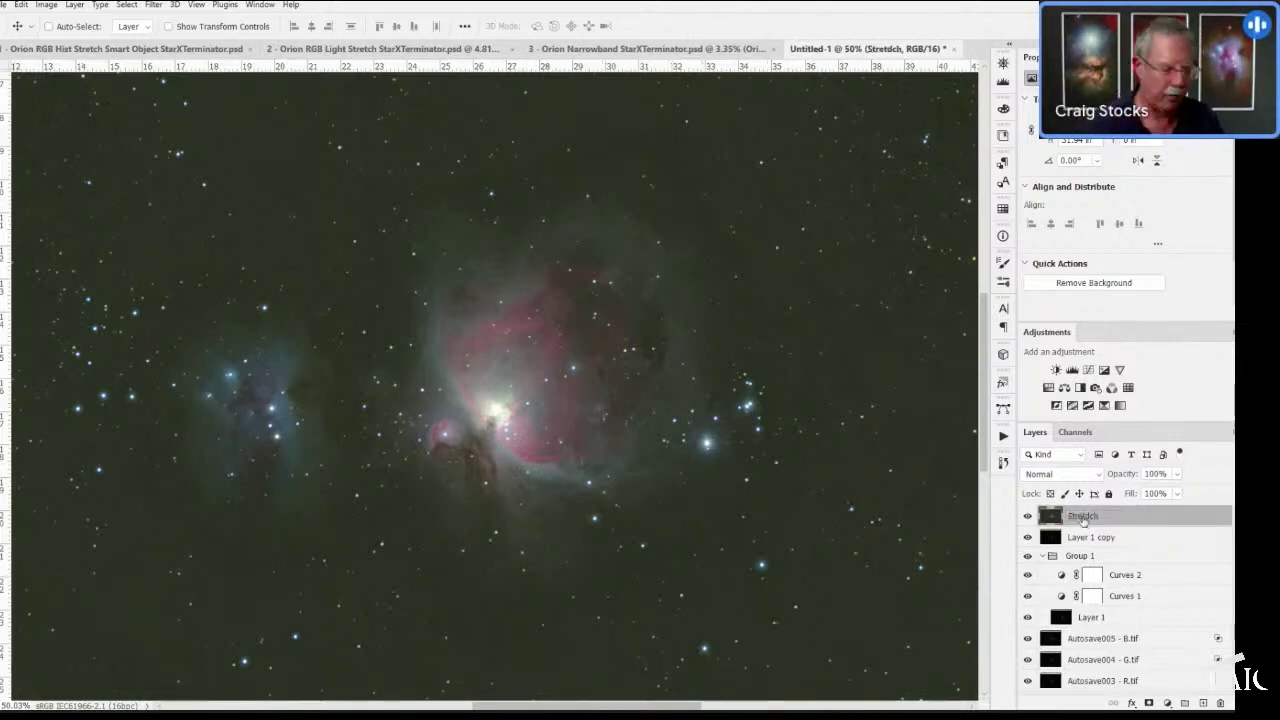
pyautogui.hotkey('ctrl', 'j')
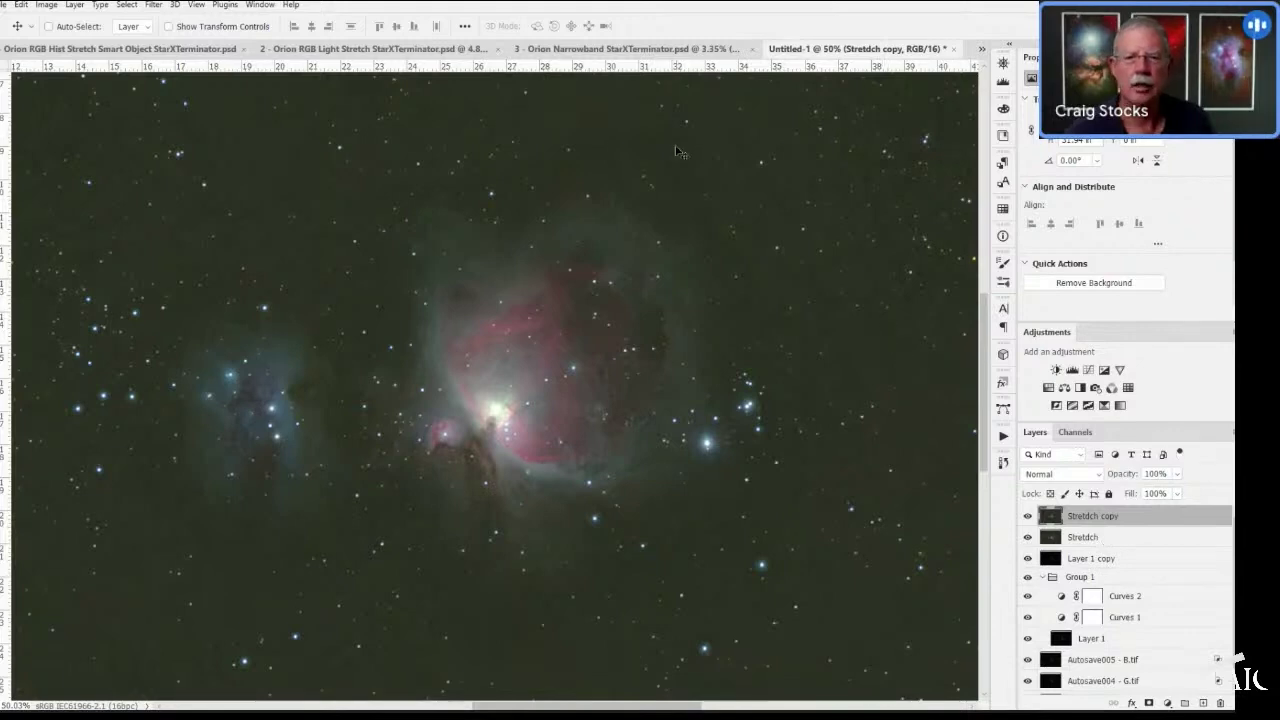
# - In 2 - Orion RGB Light Stretch StarXTerminator, rename Layer 3 to Starred stretch
pyautogui.click(343, 49)
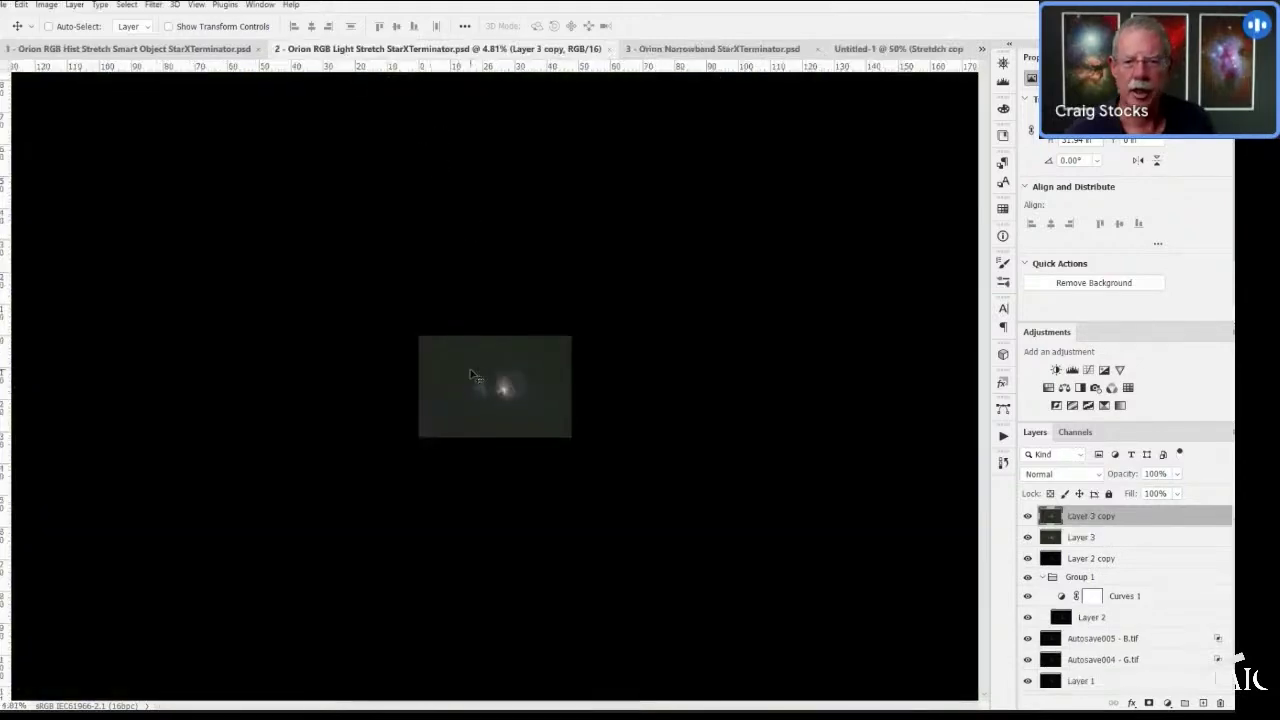
pyautogui.scroll(5, 486, 401)
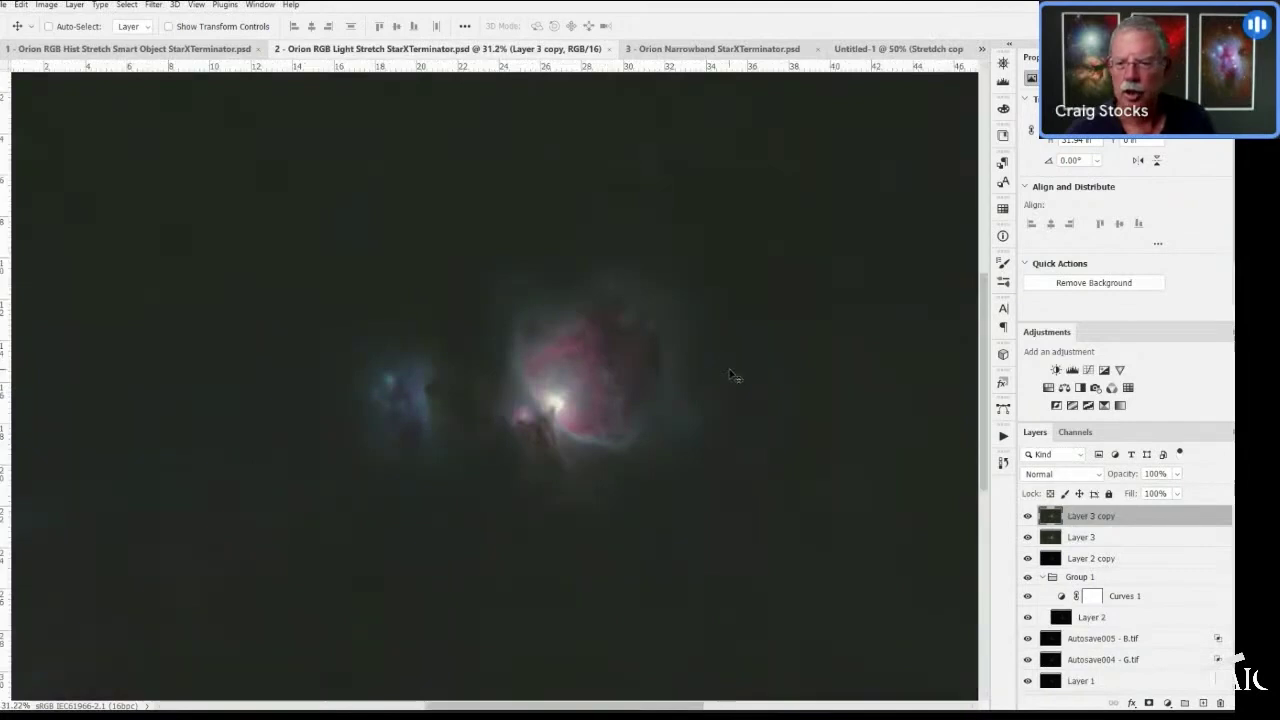
pyautogui.doubleClick(1084, 538)
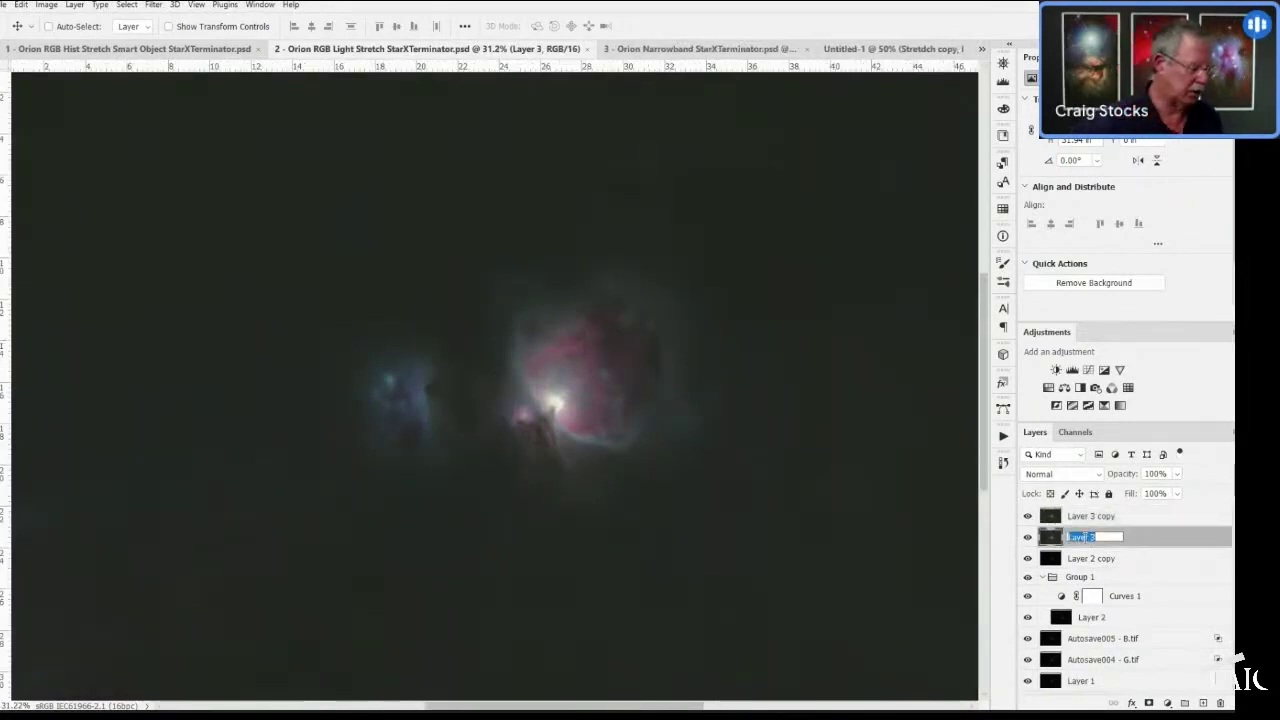
pyautogui.write('Starles')
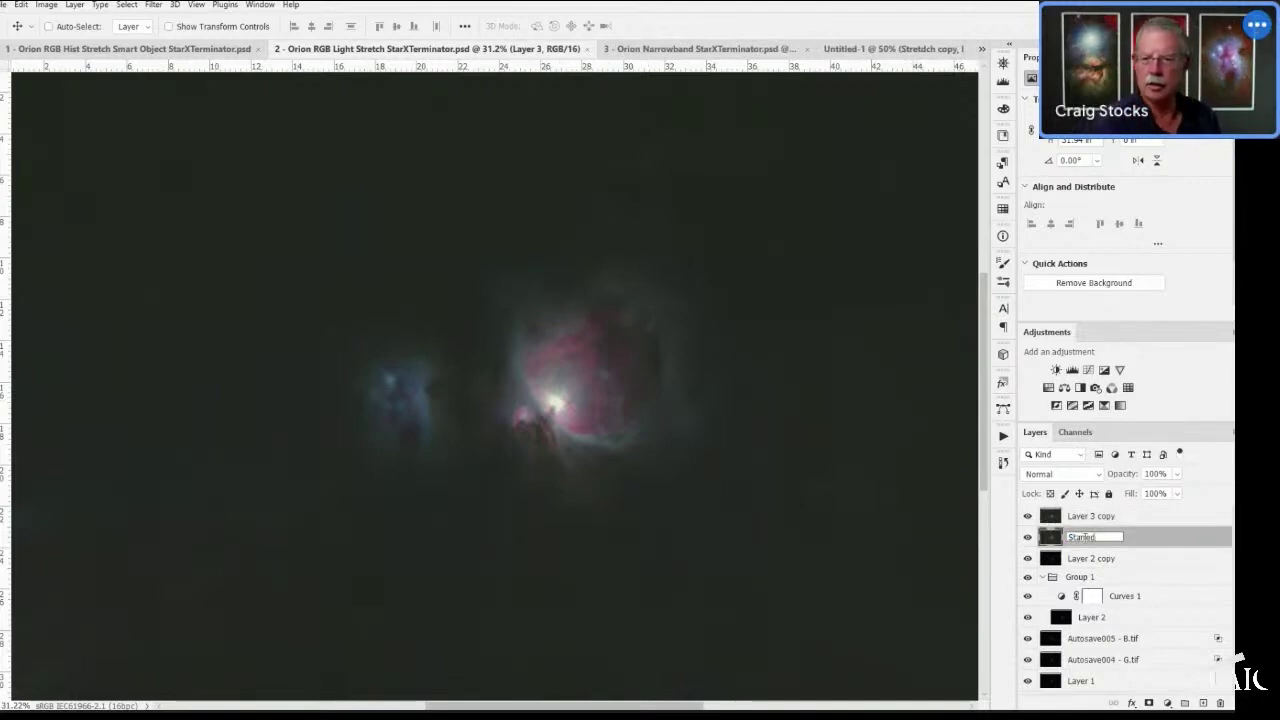
pyautogui.write(' stretch')
pyautogui.press('Return')
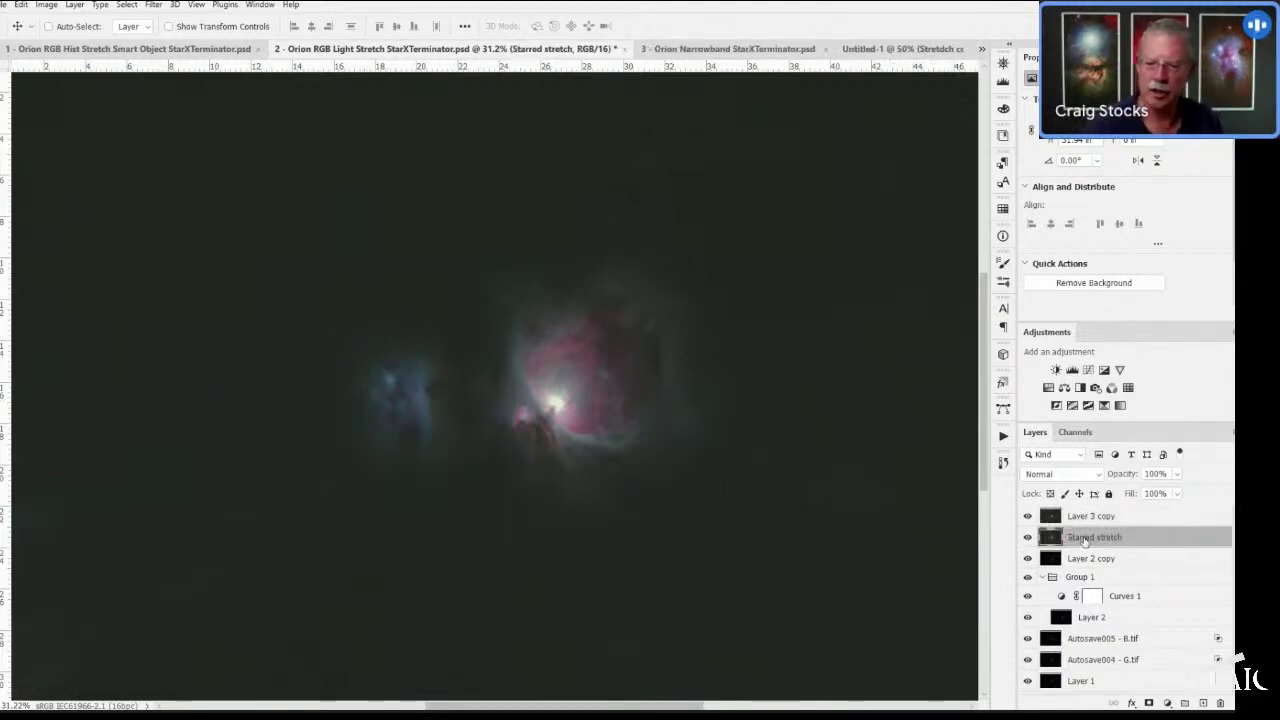
# - Rename Layer 3 copy to Starless
pyautogui.doubleClick(1120, 517)
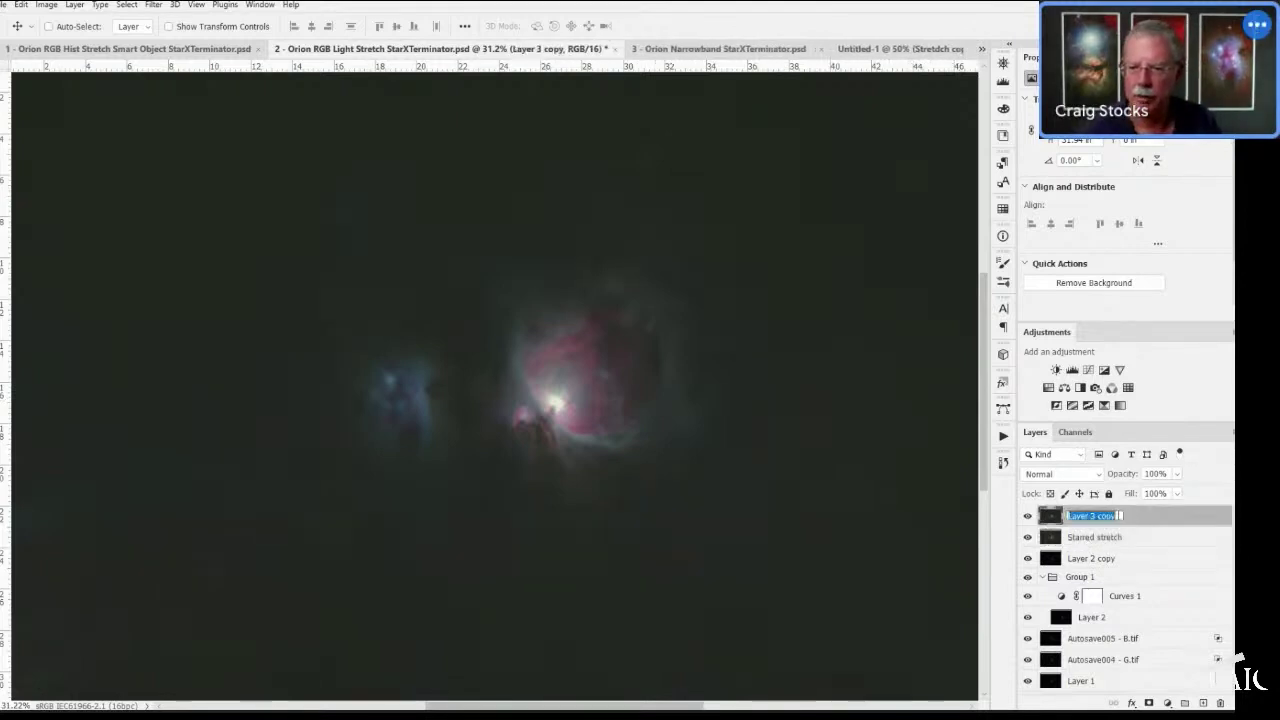
pyautogui.write('S')
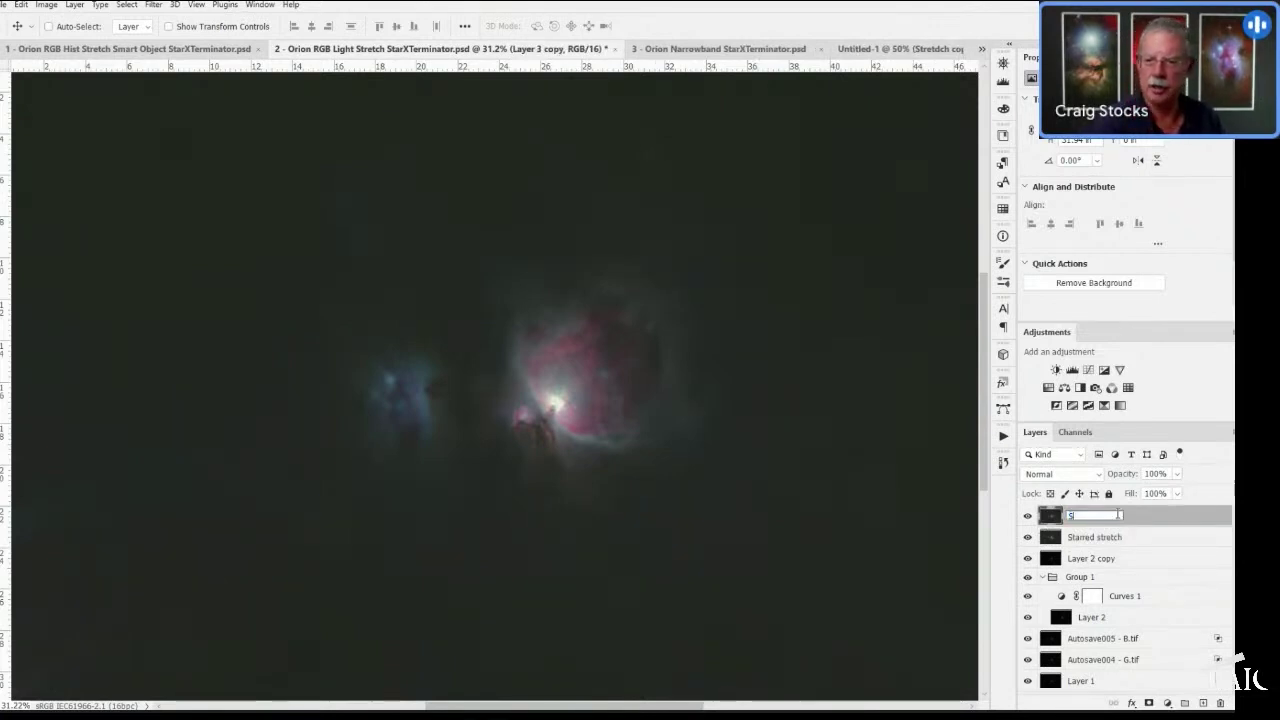
pyautogui.write('tarless')
pyautogui.press('Return')
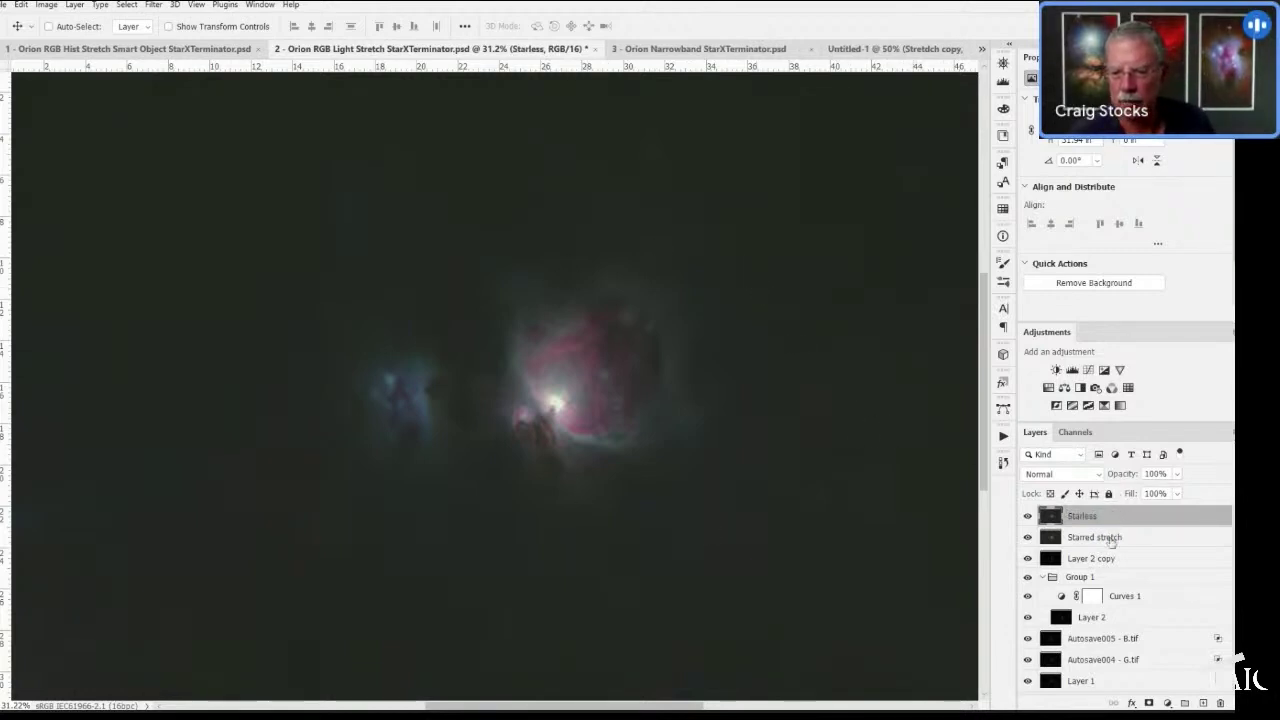
# - Set the Starless layer to Subtract to leave only stars, and stamp a new Layer 3 on top
pyautogui.click(1029, 517)
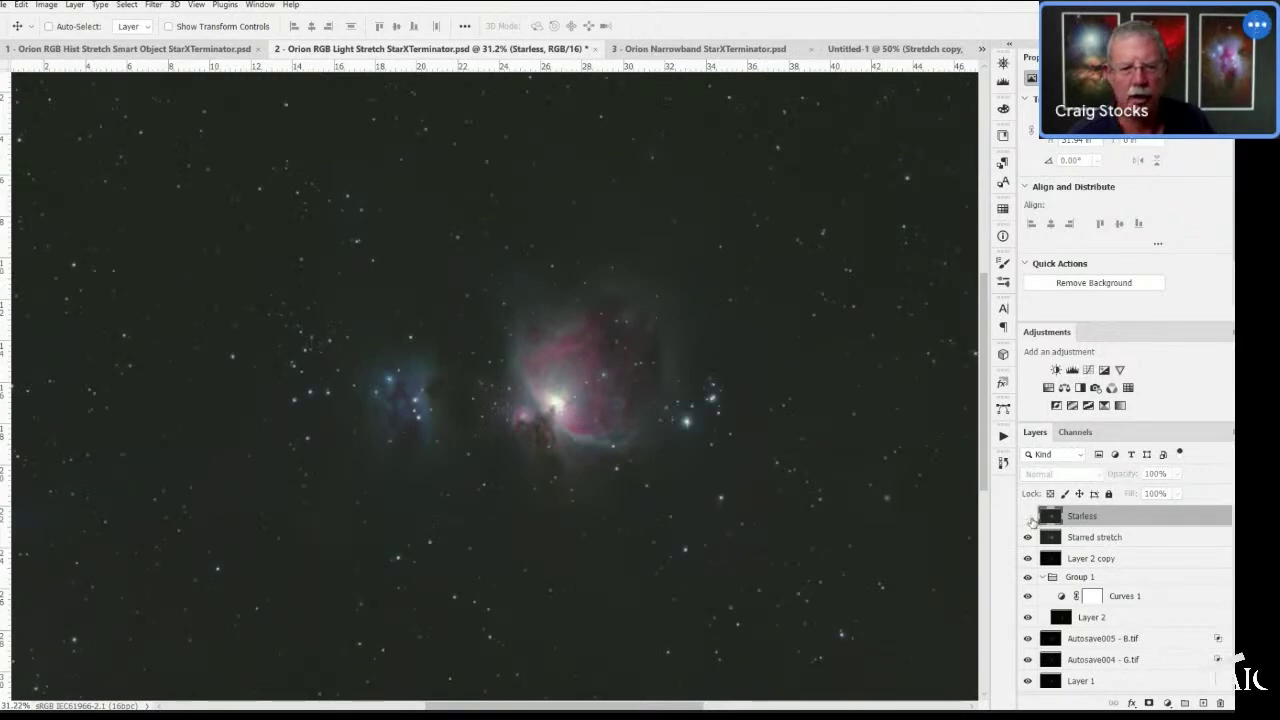
pyautogui.click(1028, 516)
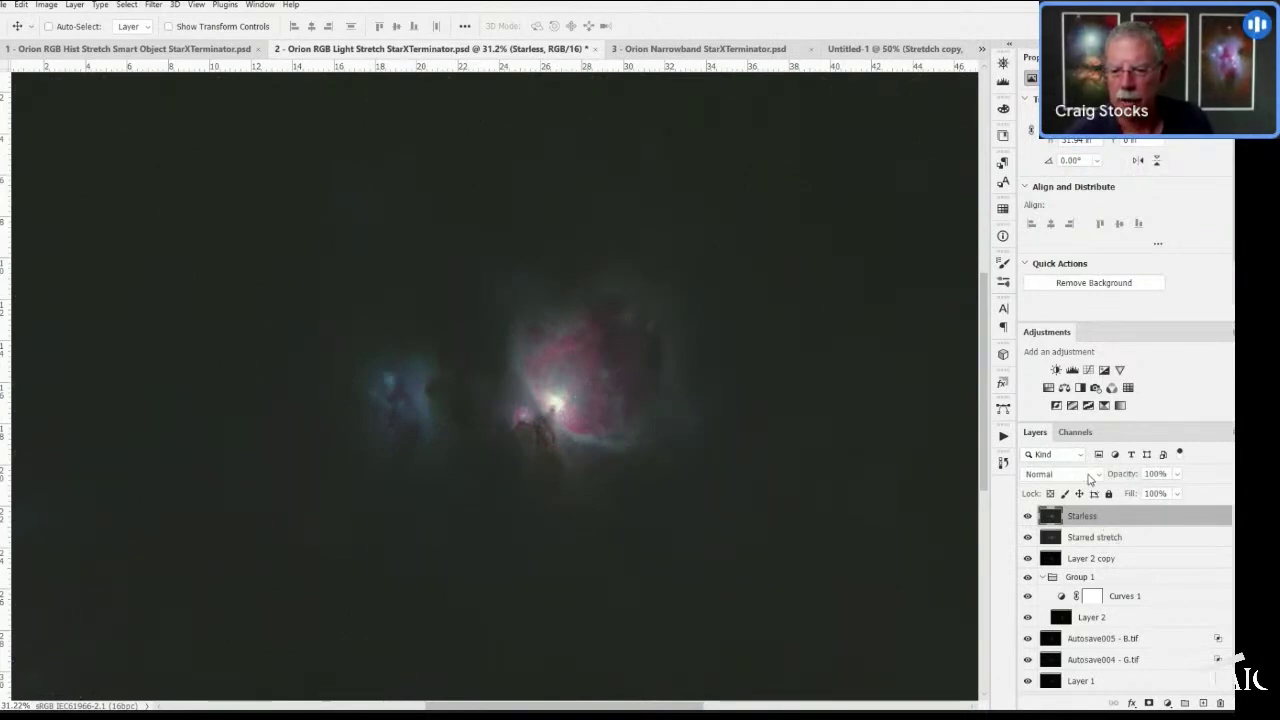
pyautogui.click(1090, 478)
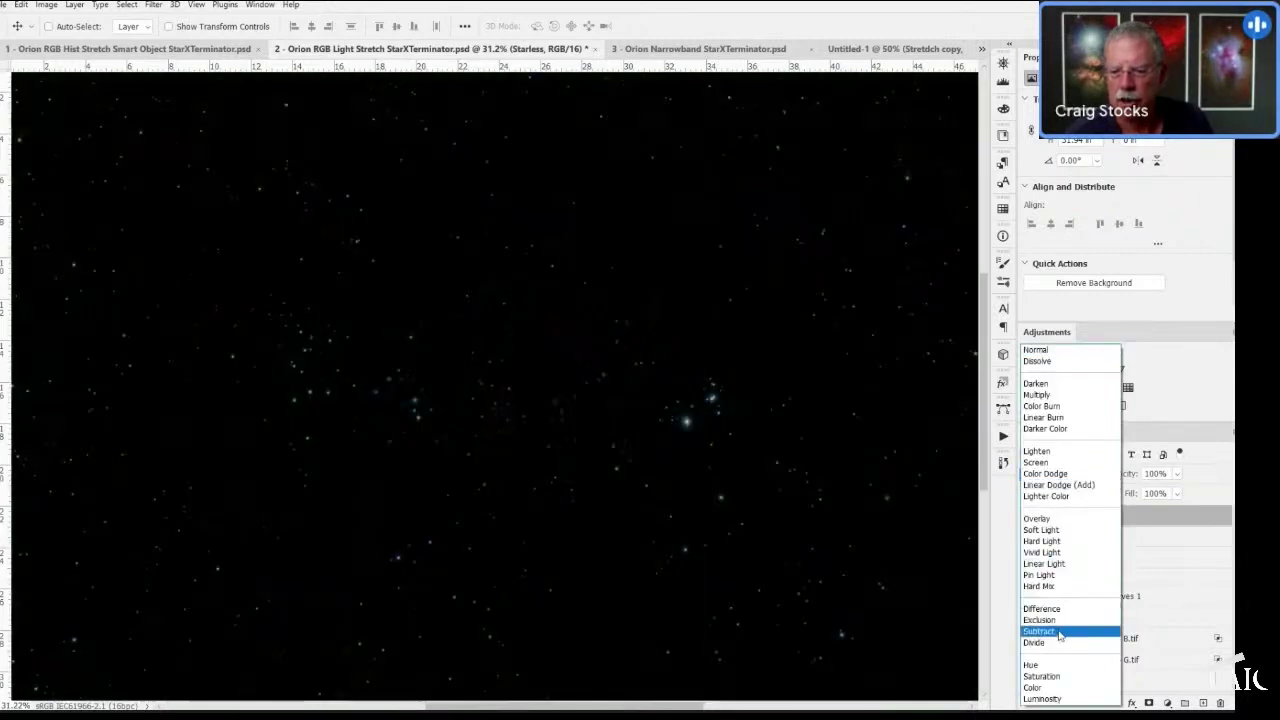
pyautogui.click(1059, 635)
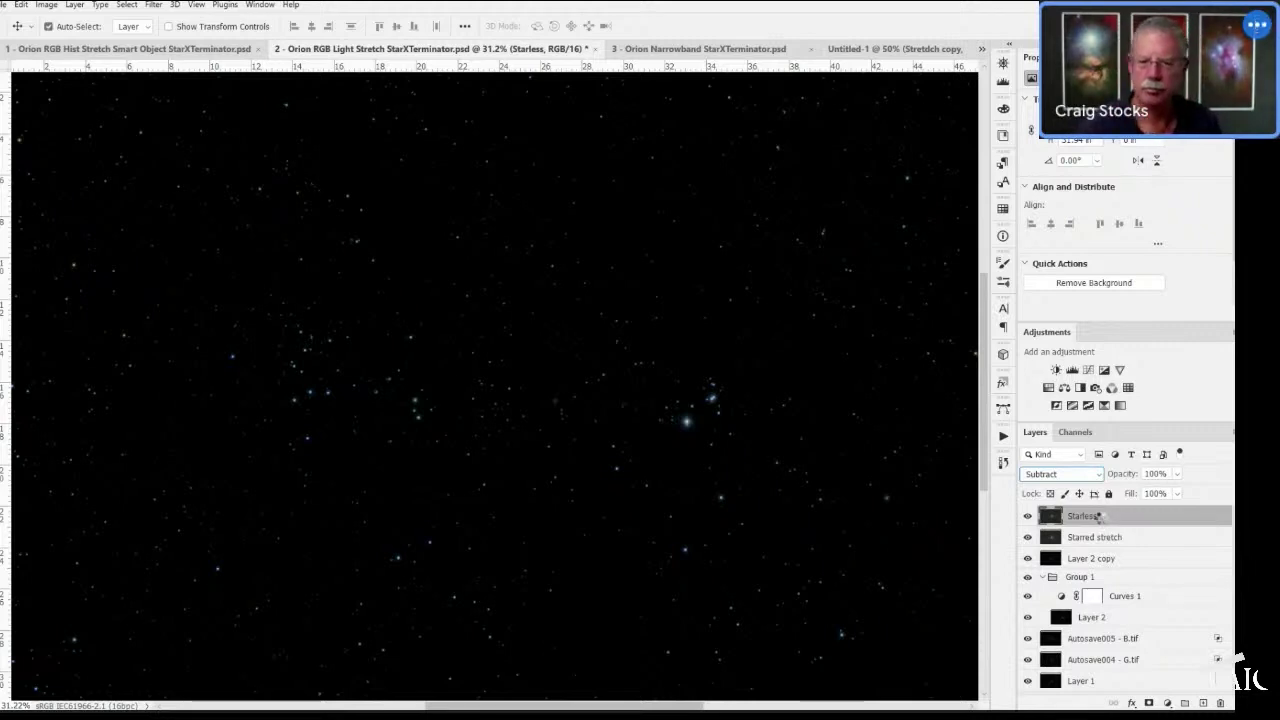
pyautogui.hotkey('ctrl', 'alt', 'shift', 'e')
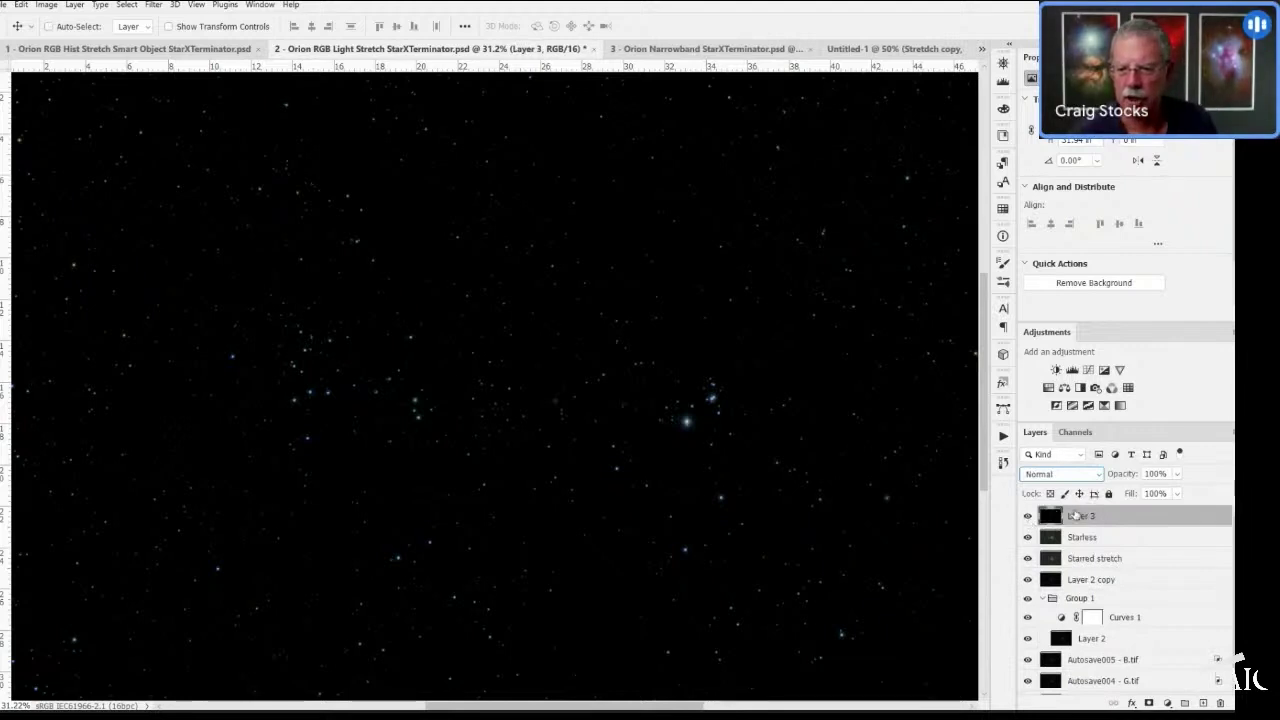
# - Rename Layer 3 to 'Stars'
pyautogui.doubleClick(1079, 516)
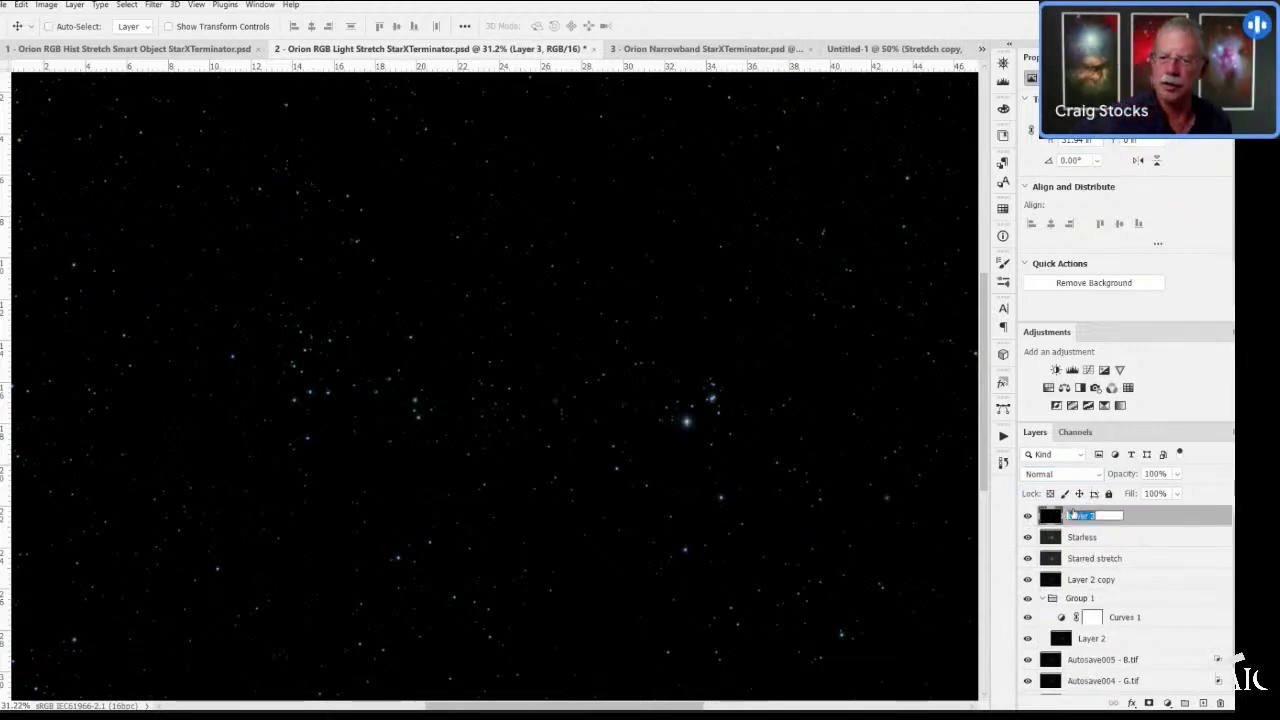
pyautogui.write('Stars')
pyautogui.press('Return')
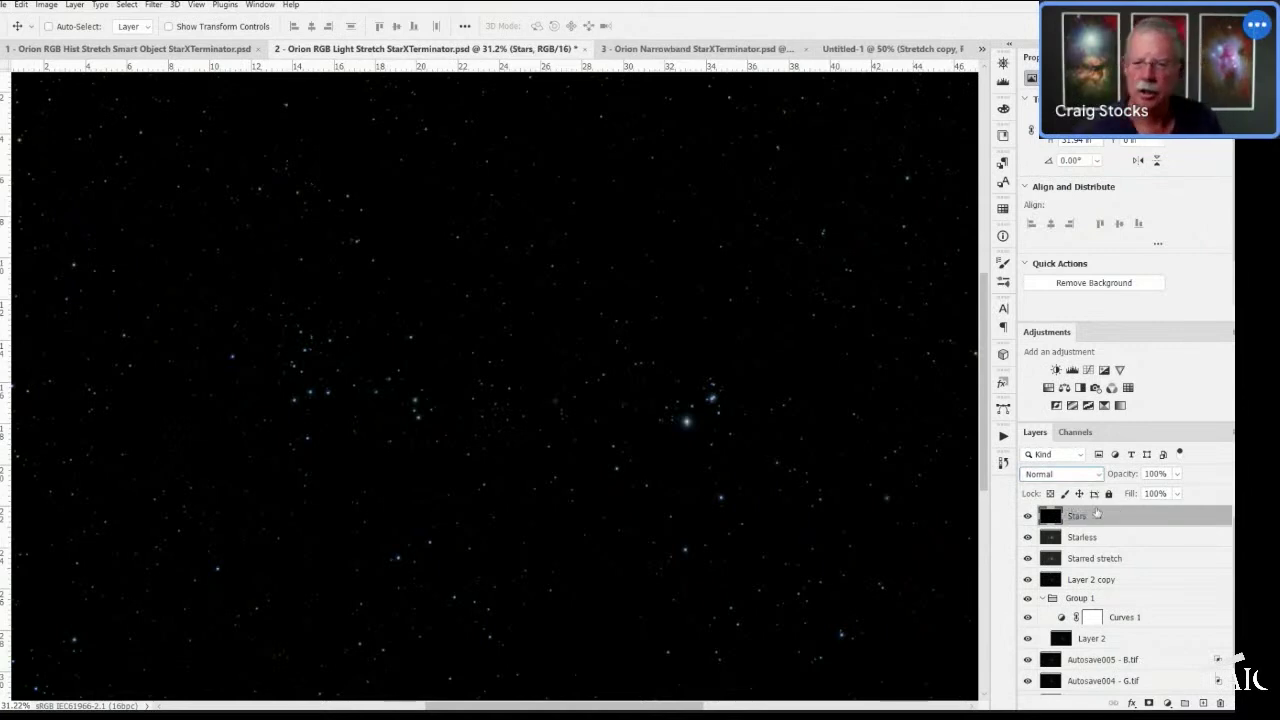
# - Hide Stars, set Starless back to Normal blending, and select both Stars and Starless
pyautogui.click(1028, 516)
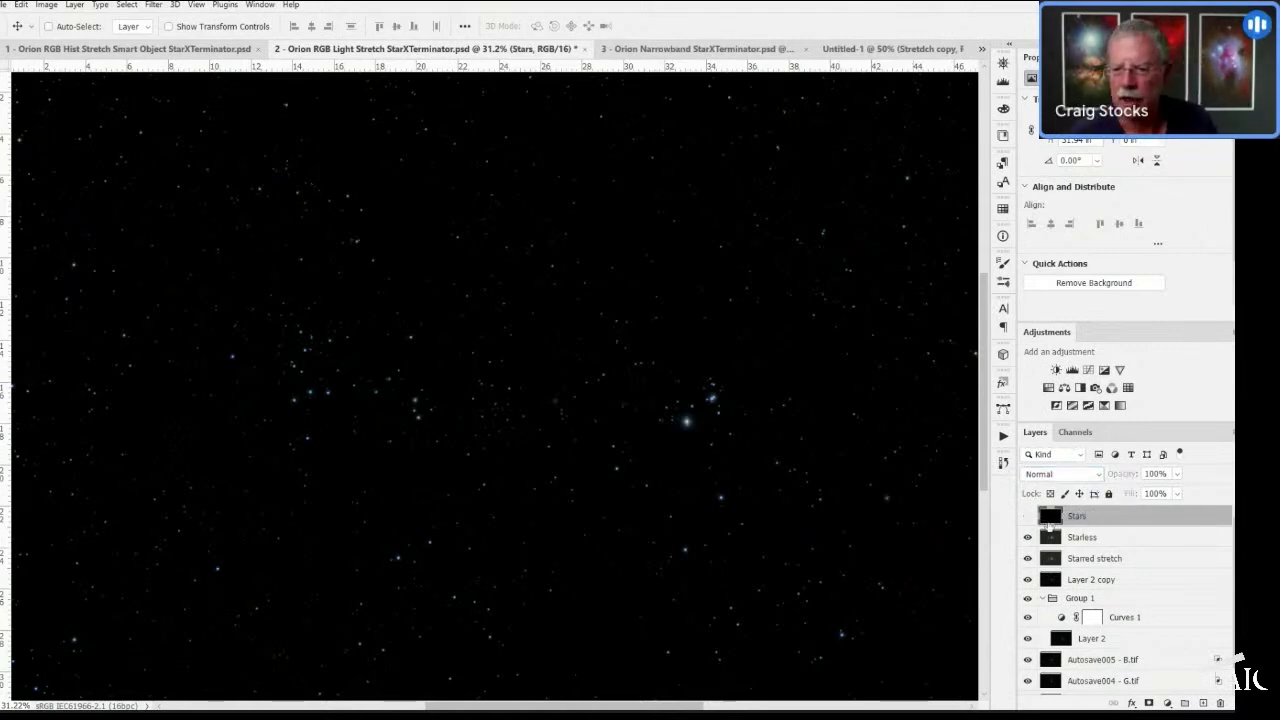
pyautogui.click(1088, 542)
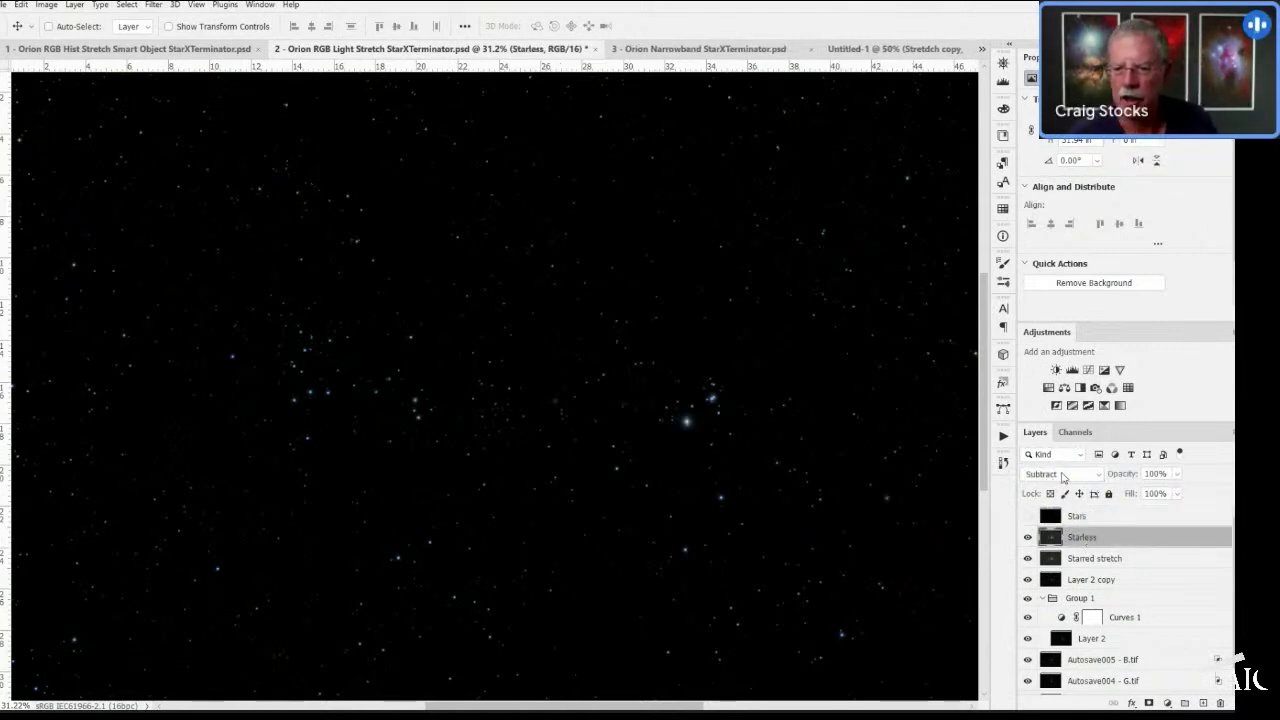
pyautogui.click(1063, 476)
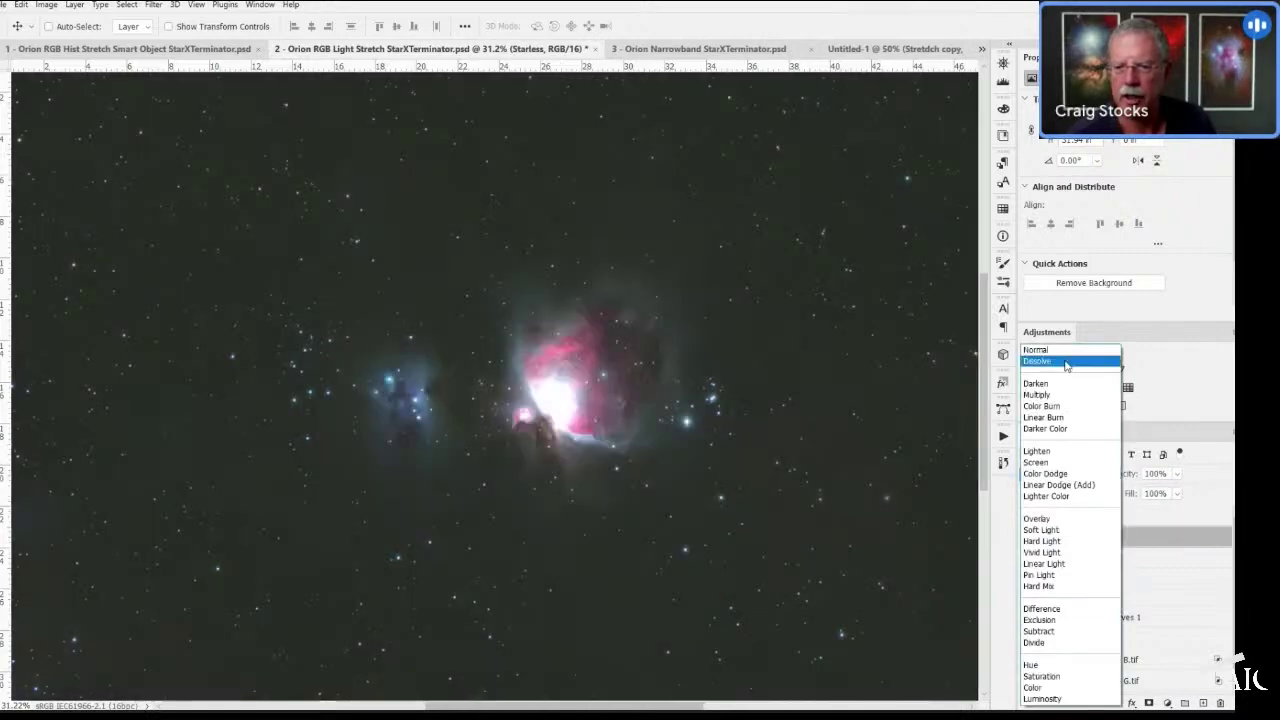
pyautogui.click(1068, 354)
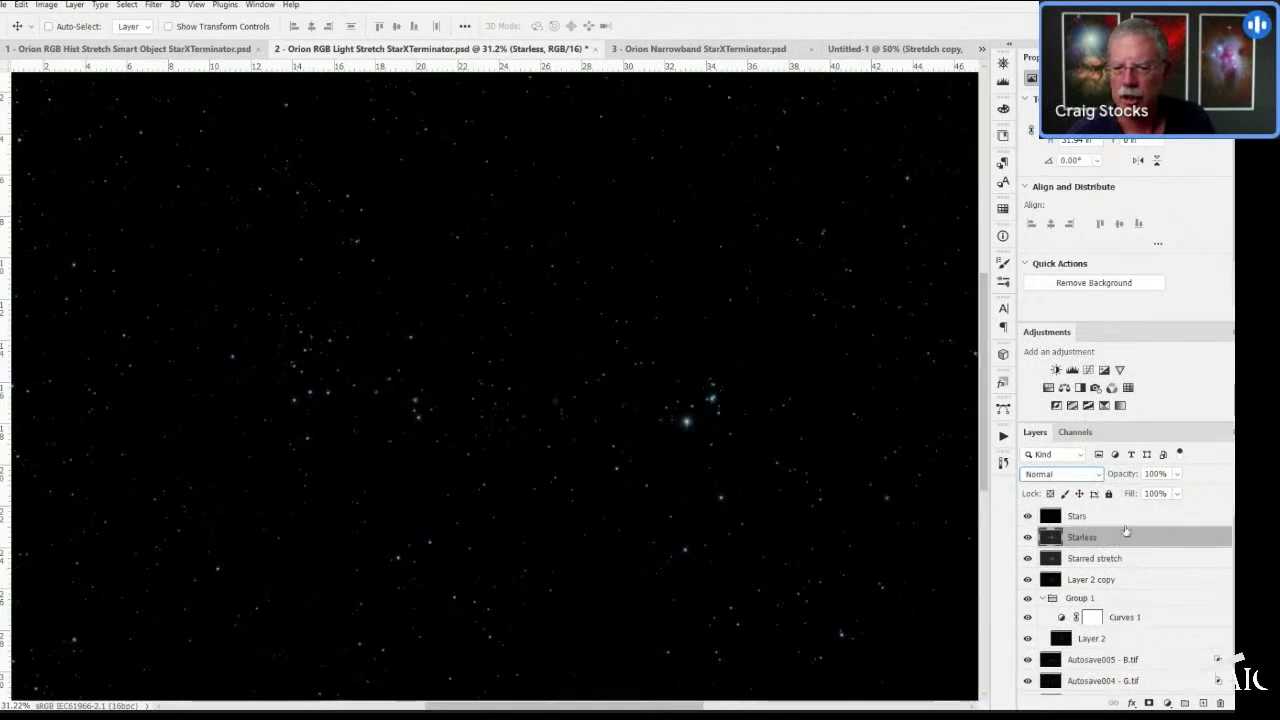
pyautogui.keyDown('shift'); pyautogui.click(1123, 517); pyautogui.keyUp('shift')
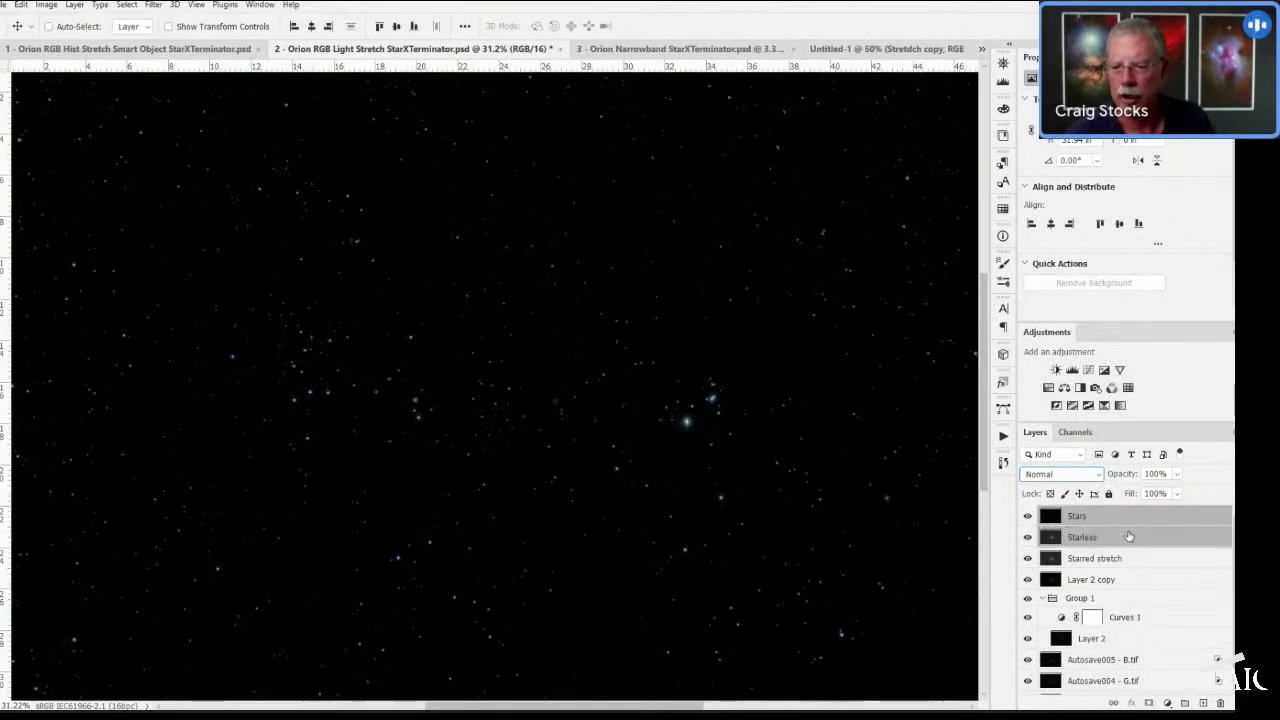
# - Drag Stars and Starless into the Orion Hist Stretch document and group Stars into Group 1
pyautogui.click(130, 48)
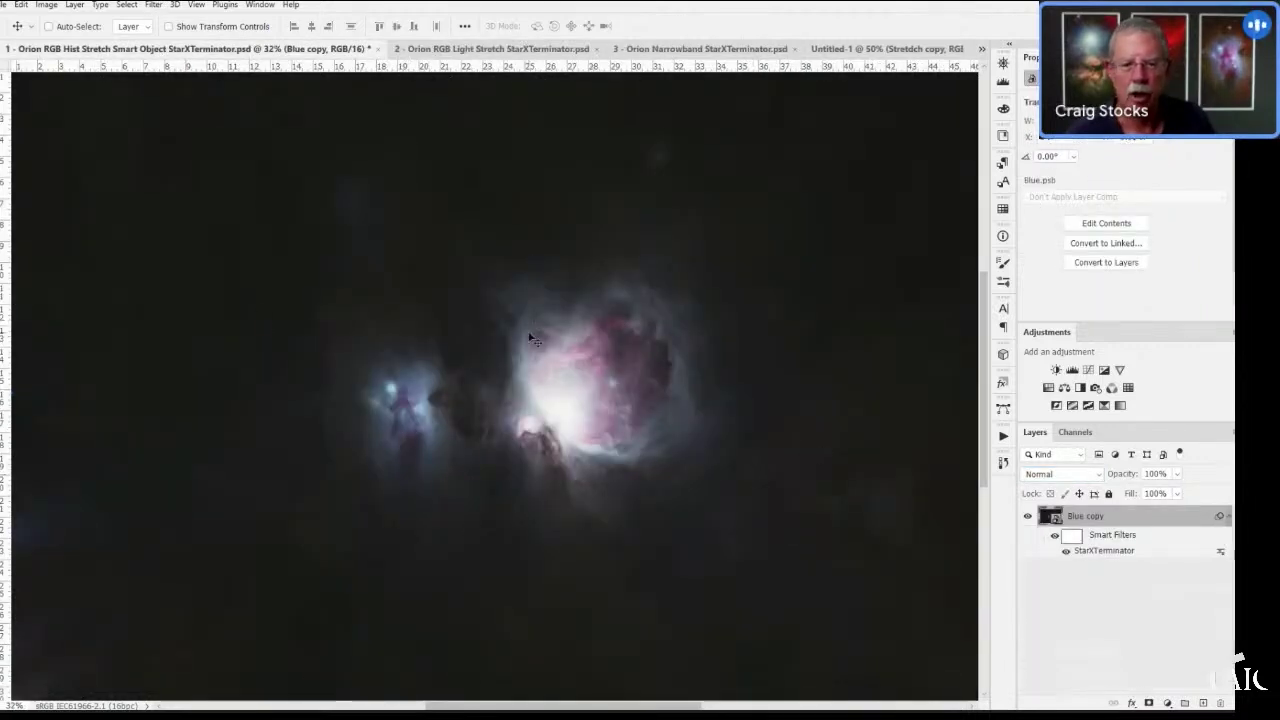
pyautogui.click(490, 50)
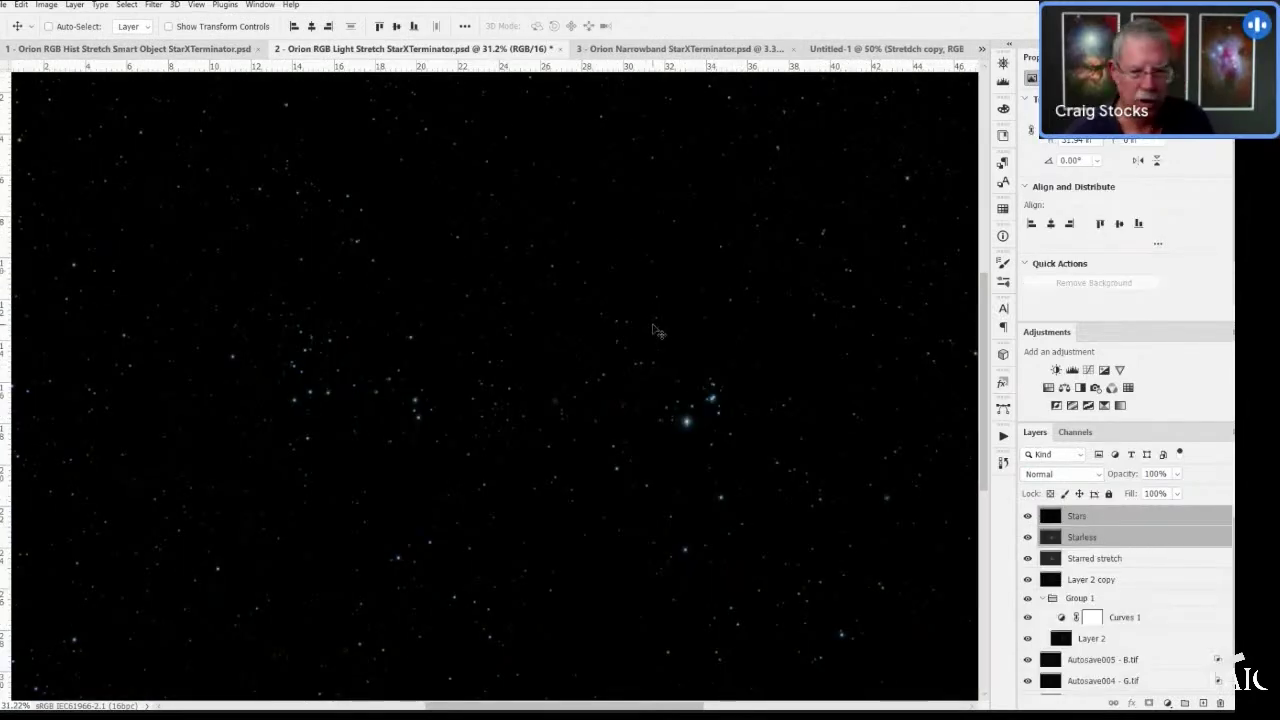
pyautogui.moveTo(551, 279); pyautogui.dragTo(257, 78)
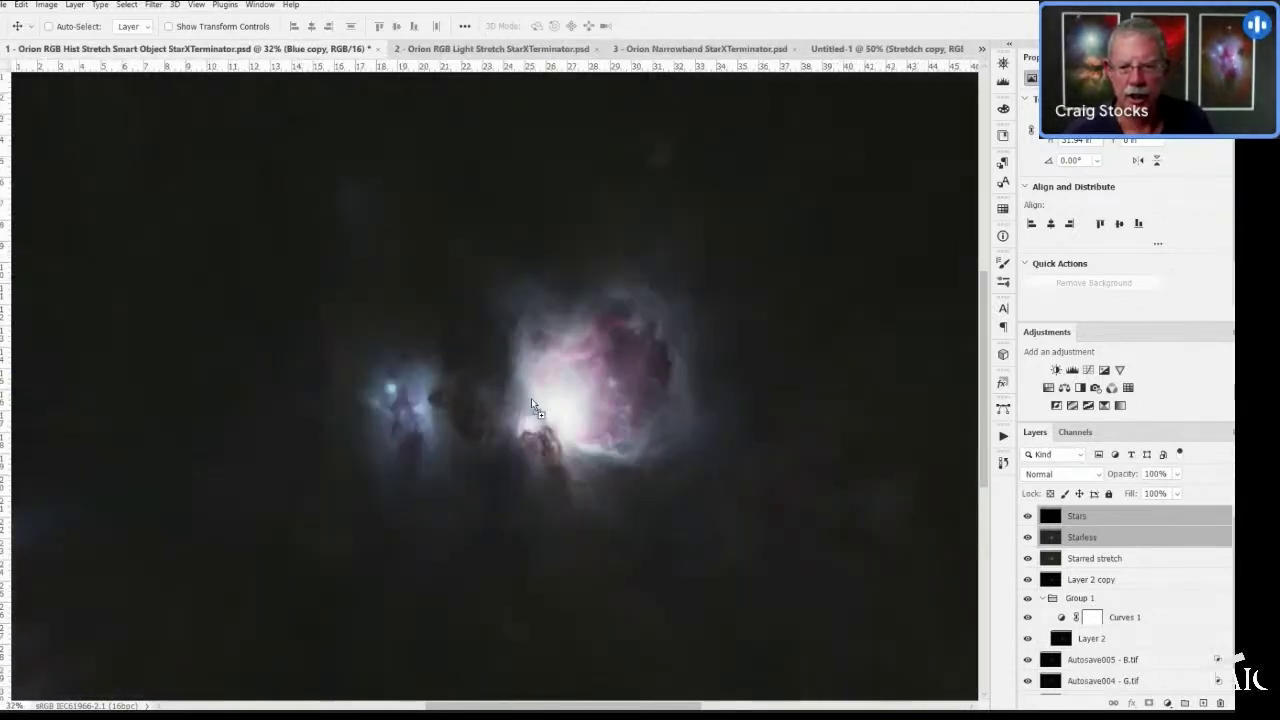
pyautogui.moveTo(531, 398); pyautogui.dragTo(531, 398)
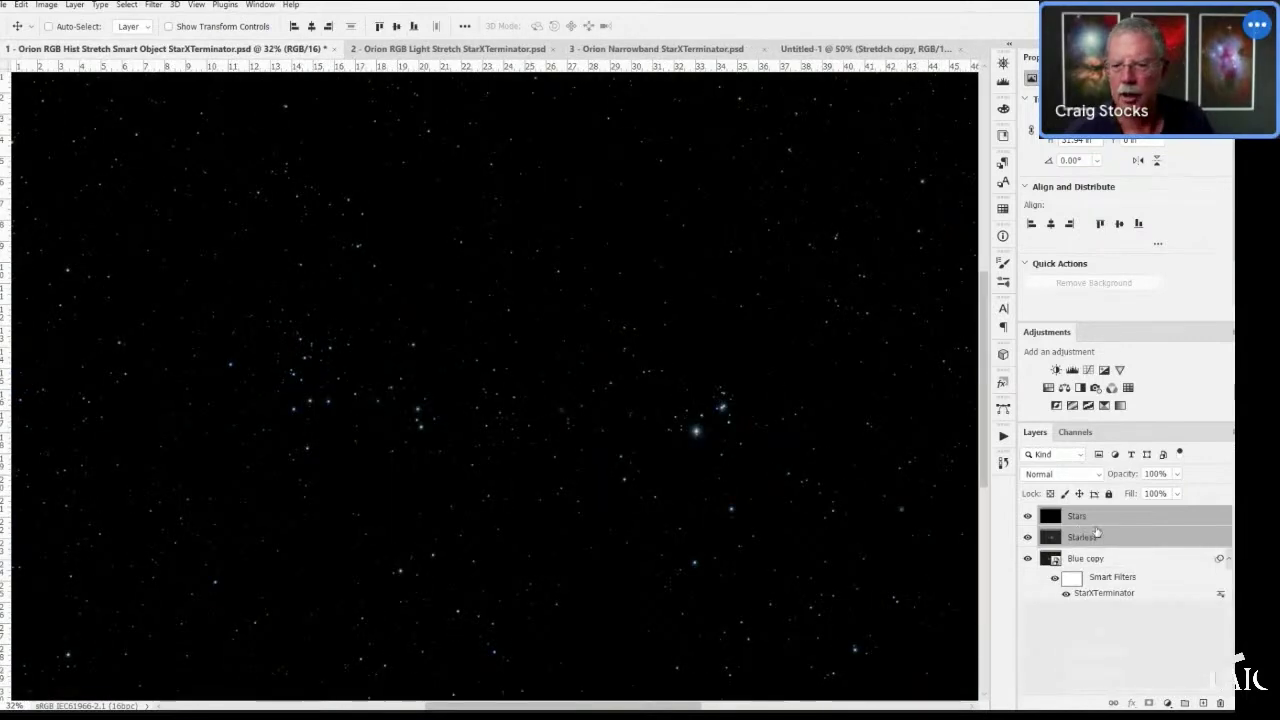
pyautogui.click(1105, 518)
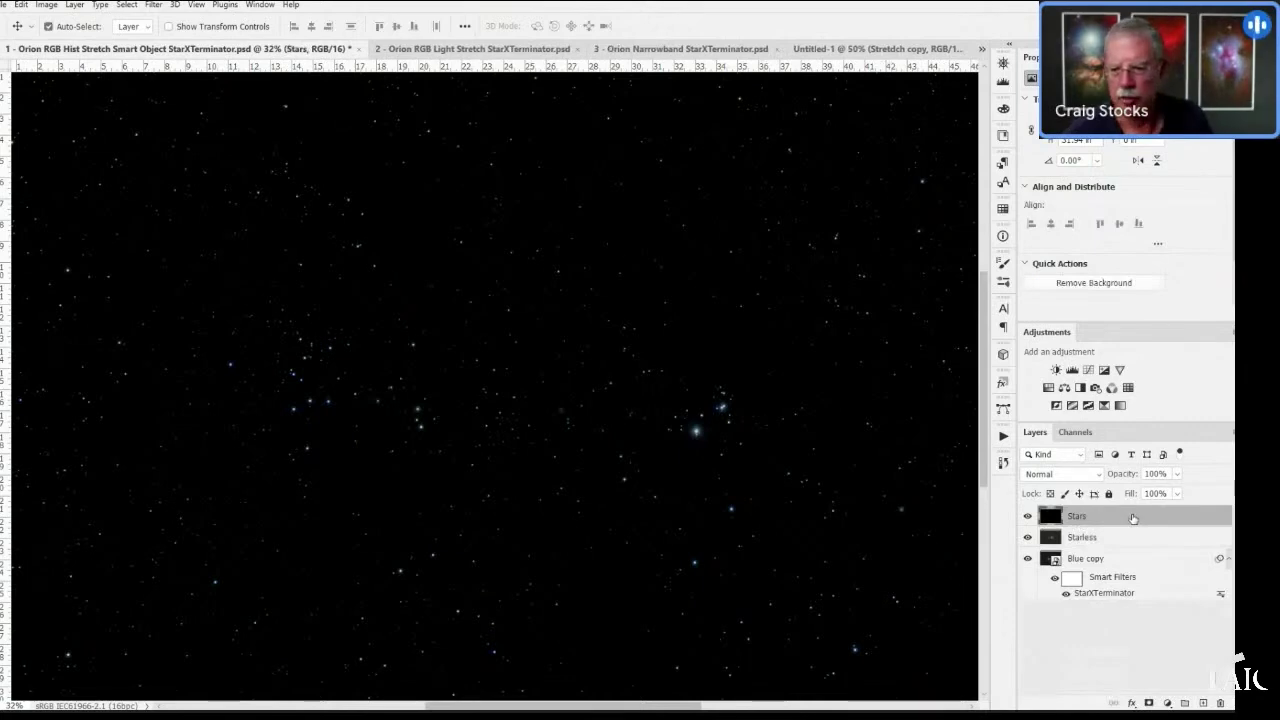
pyautogui.hotkey('ctrl', 'g')
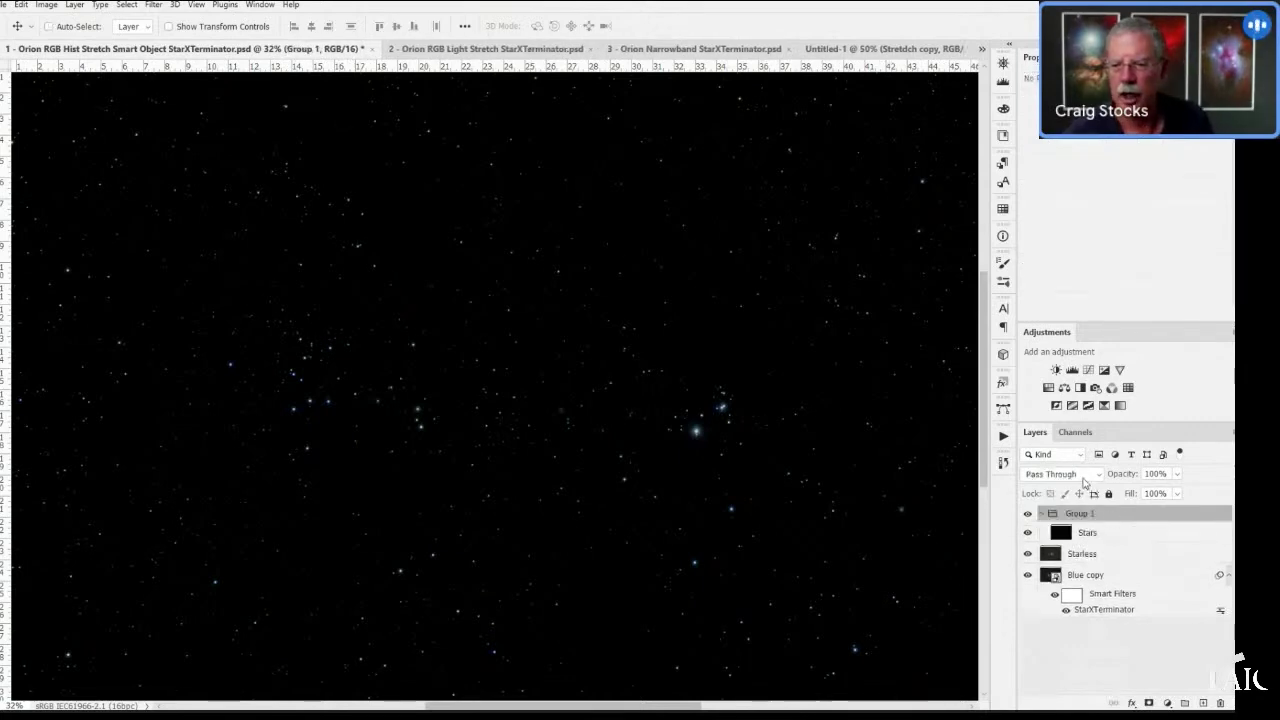
# - Set Group 1 to Linear Dodge (Add) and toggle Starless and Group 1 visibility to compare
pyautogui.click(1085, 480)
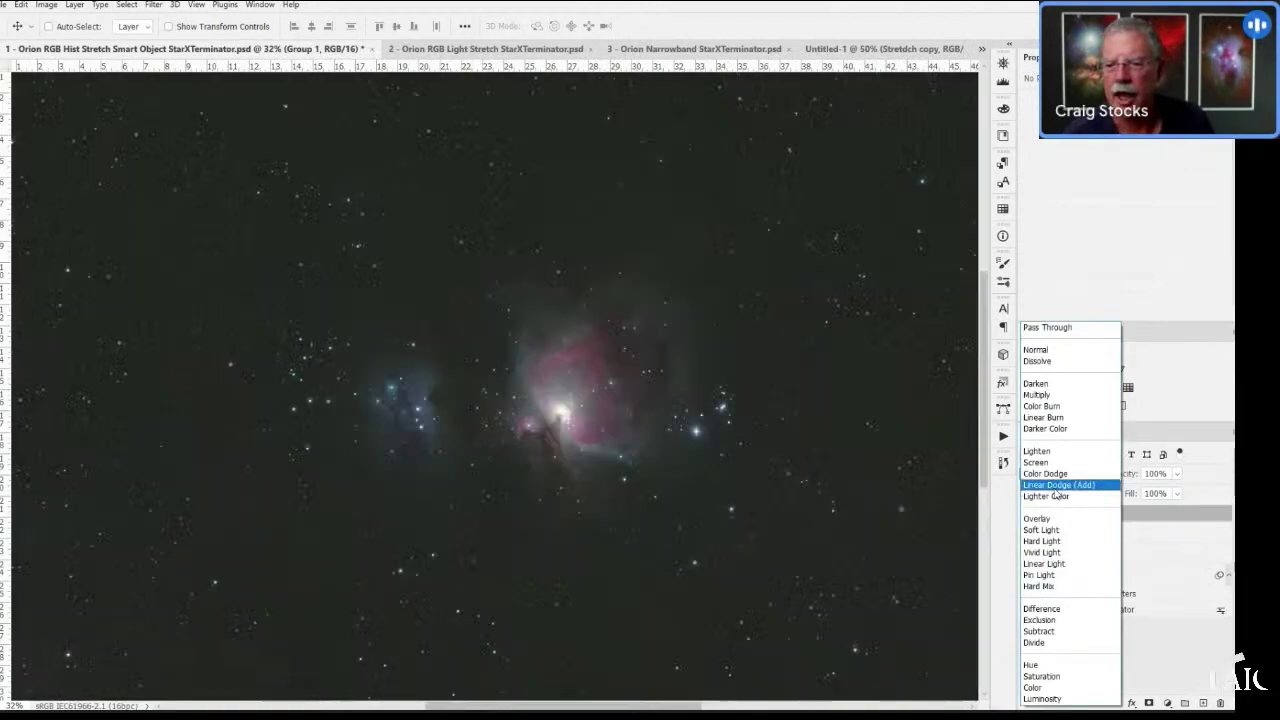
pyautogui.click(1054, 488)
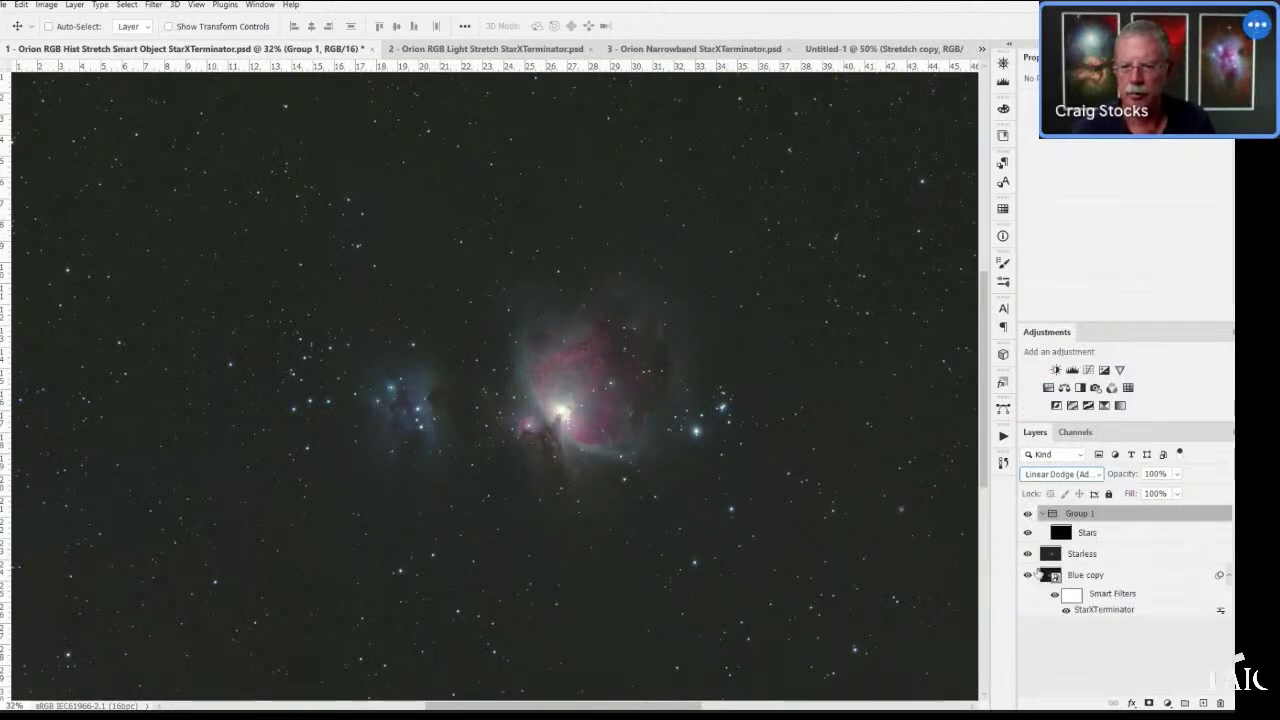
pyautogui.click(1028, 554)
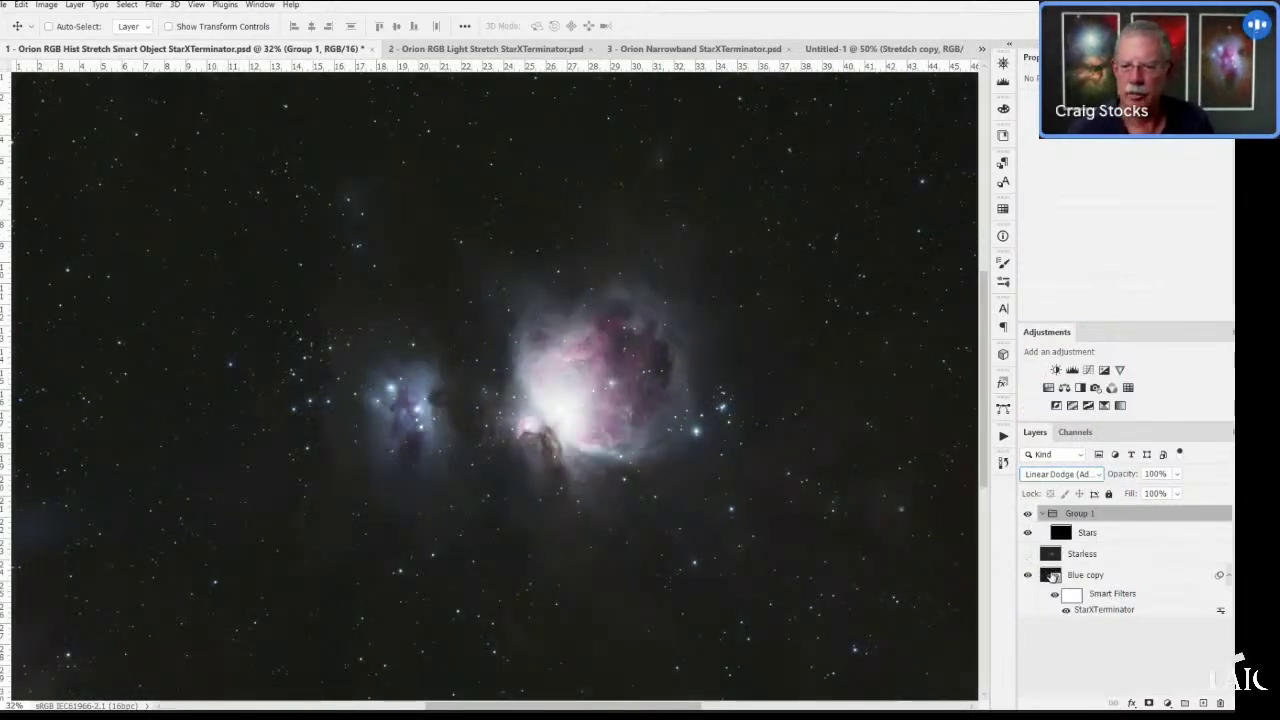
pyautogui.click(1028, 514)
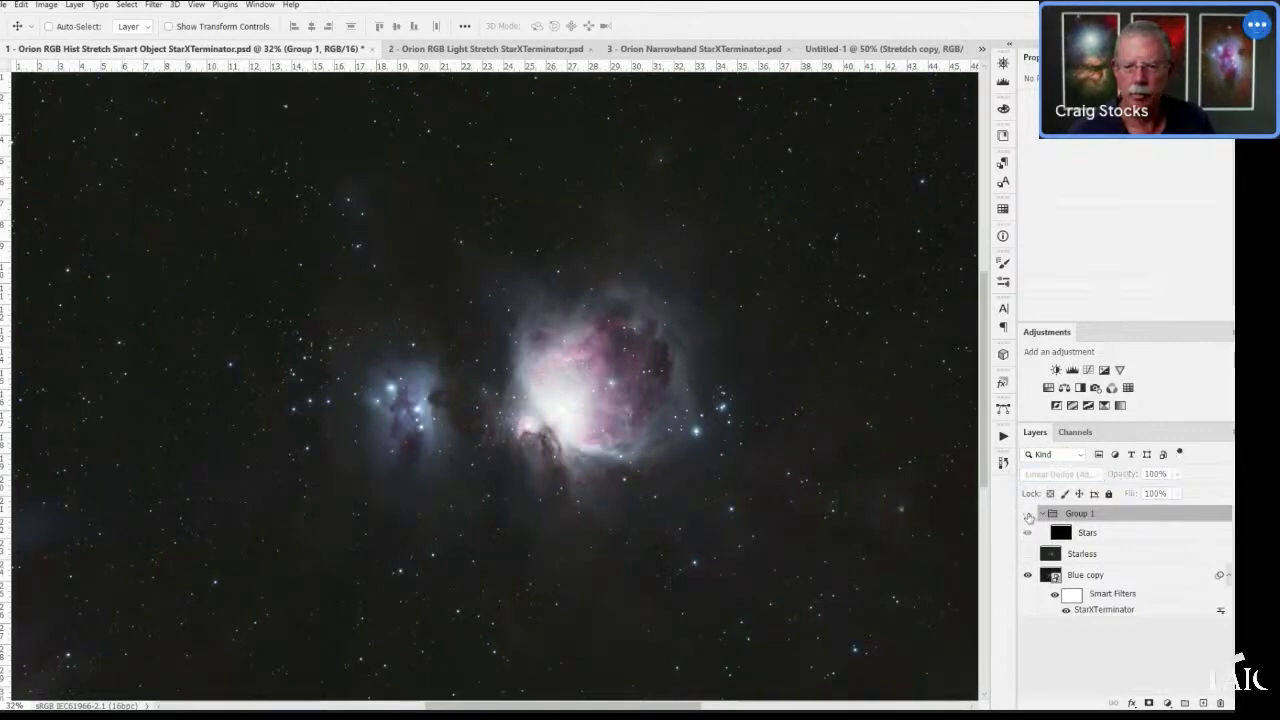
pyautogui.click(1028, 514)
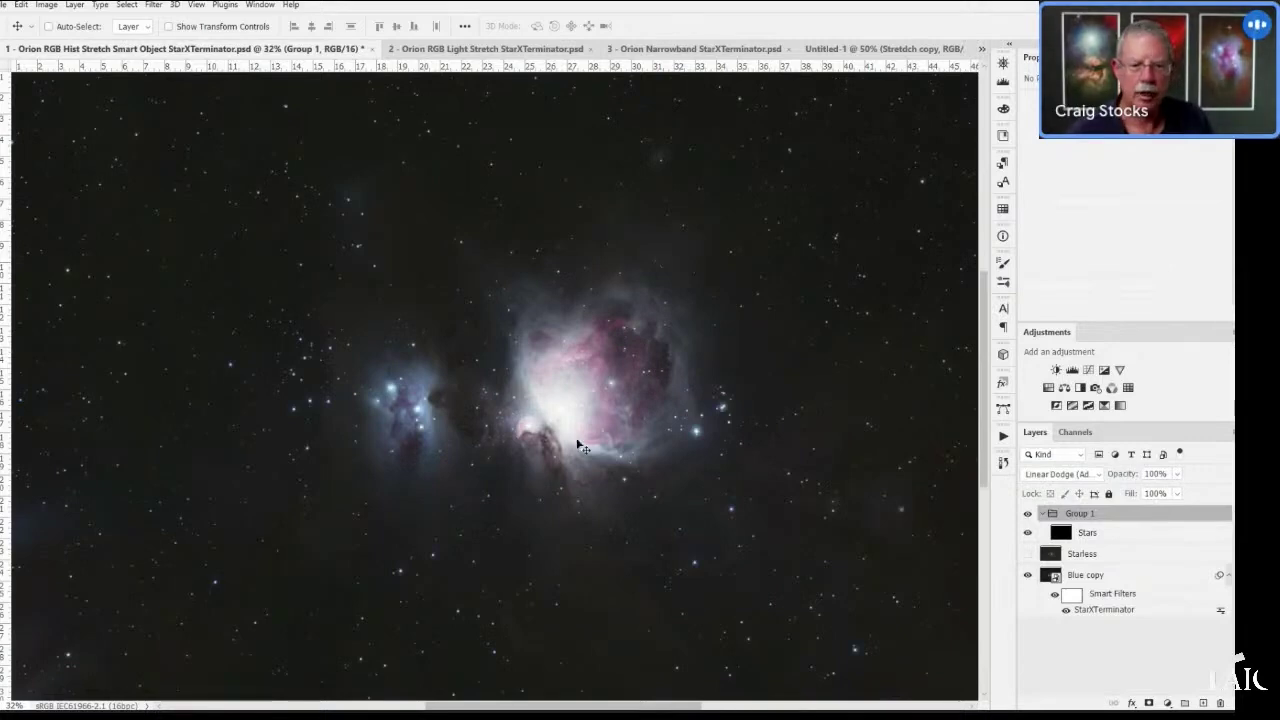
# - Toggle Blue copy's StarXTerminator filter to compare, then select and show Starless again
pyautogui.scroll(3, 578, 446)
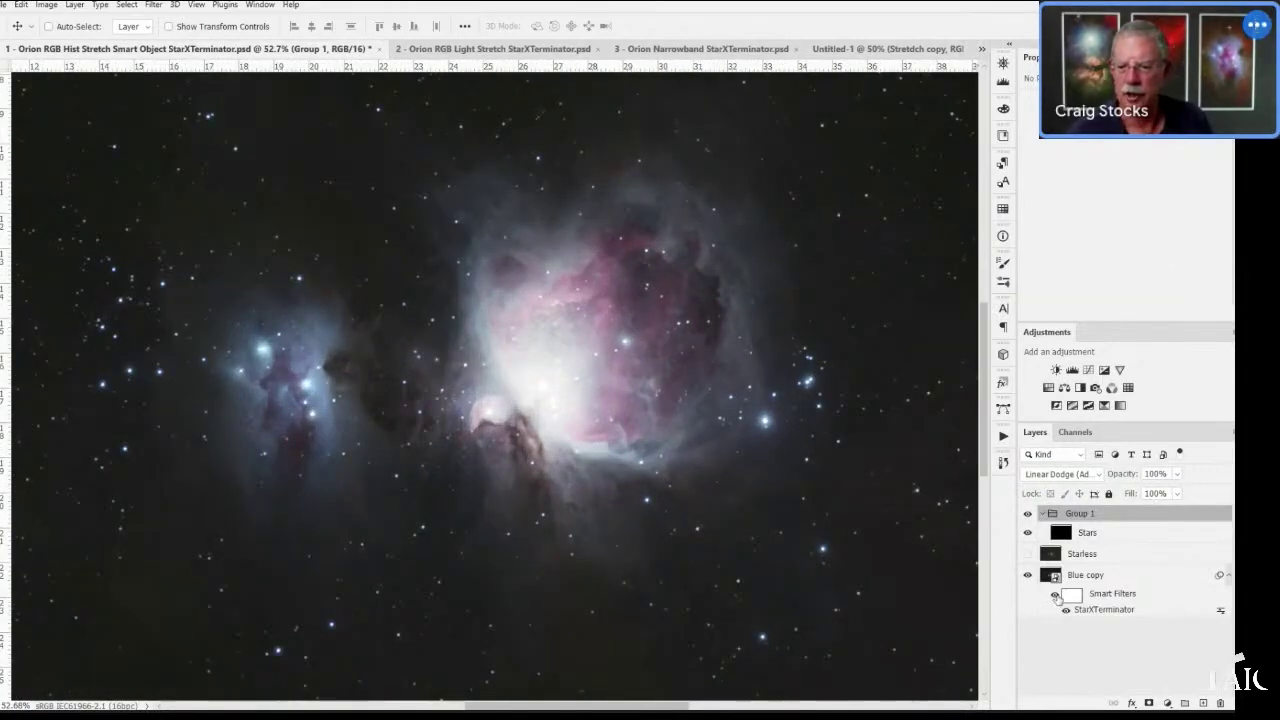
pyautogui.click(1055, 595)
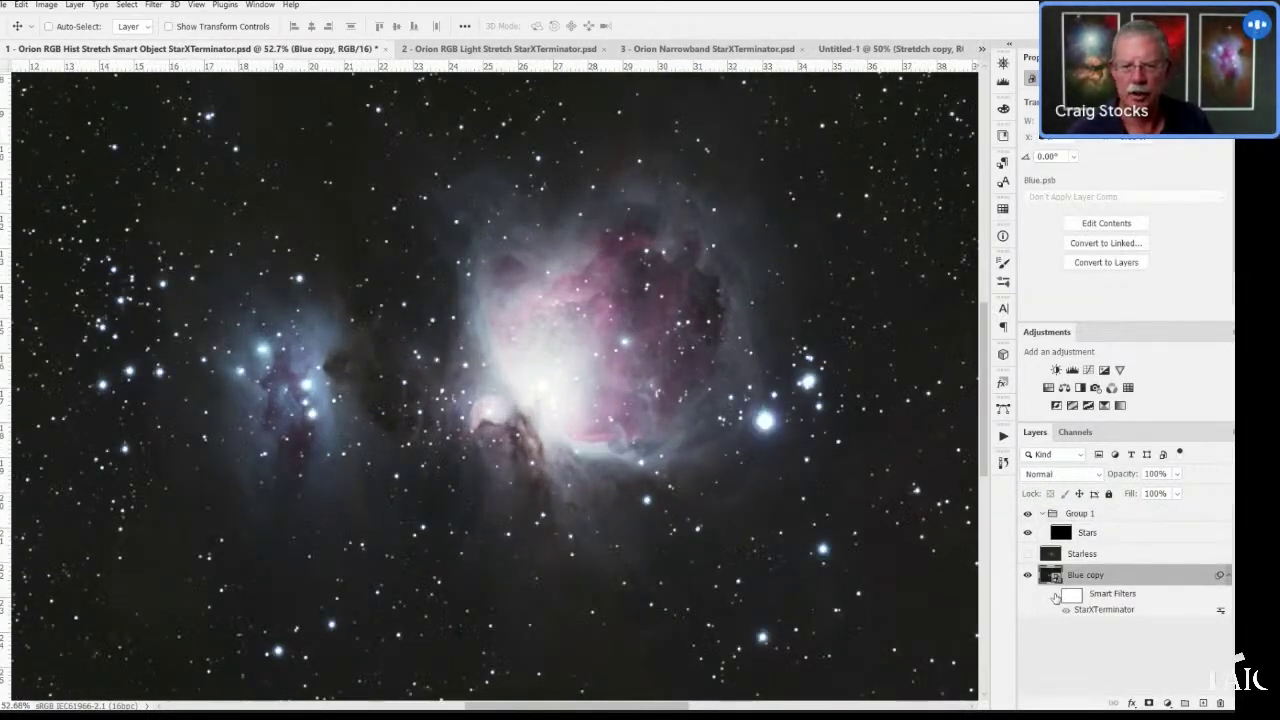
pyautogui.click(1055, 595)
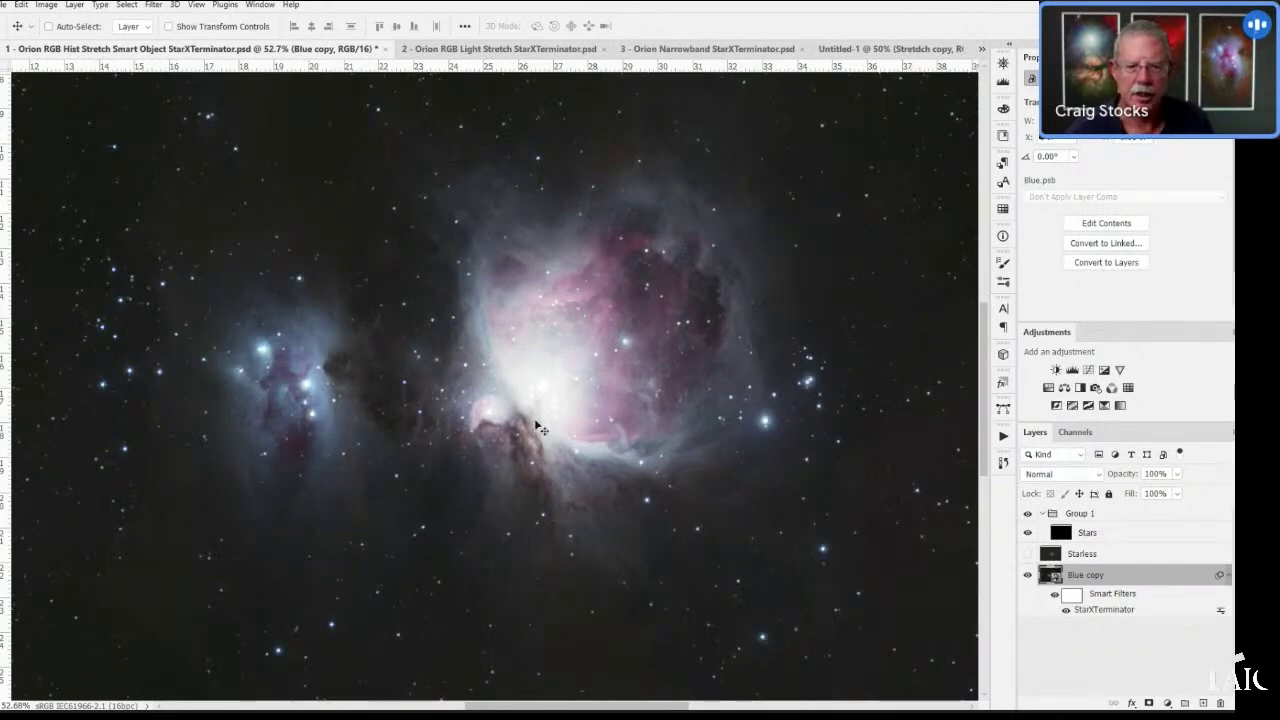
pyautogui.scroll(1, 543, 387)
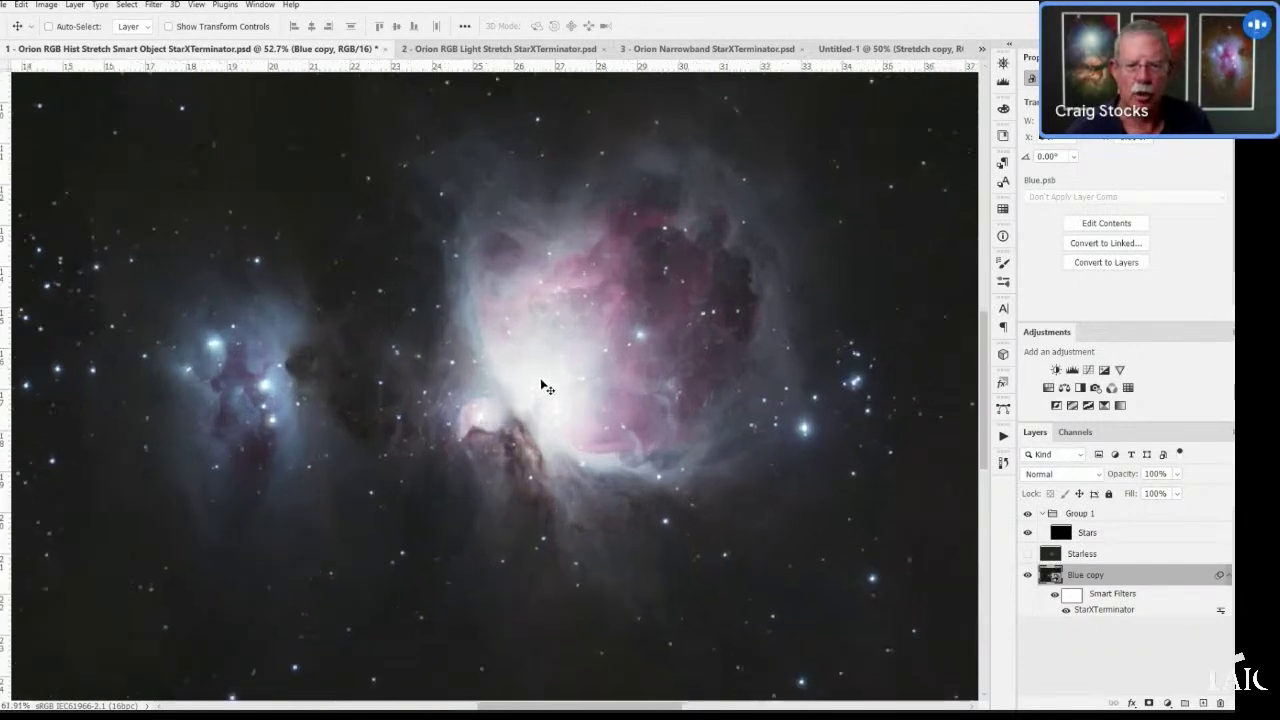
pyautogui.click(1055, 553)
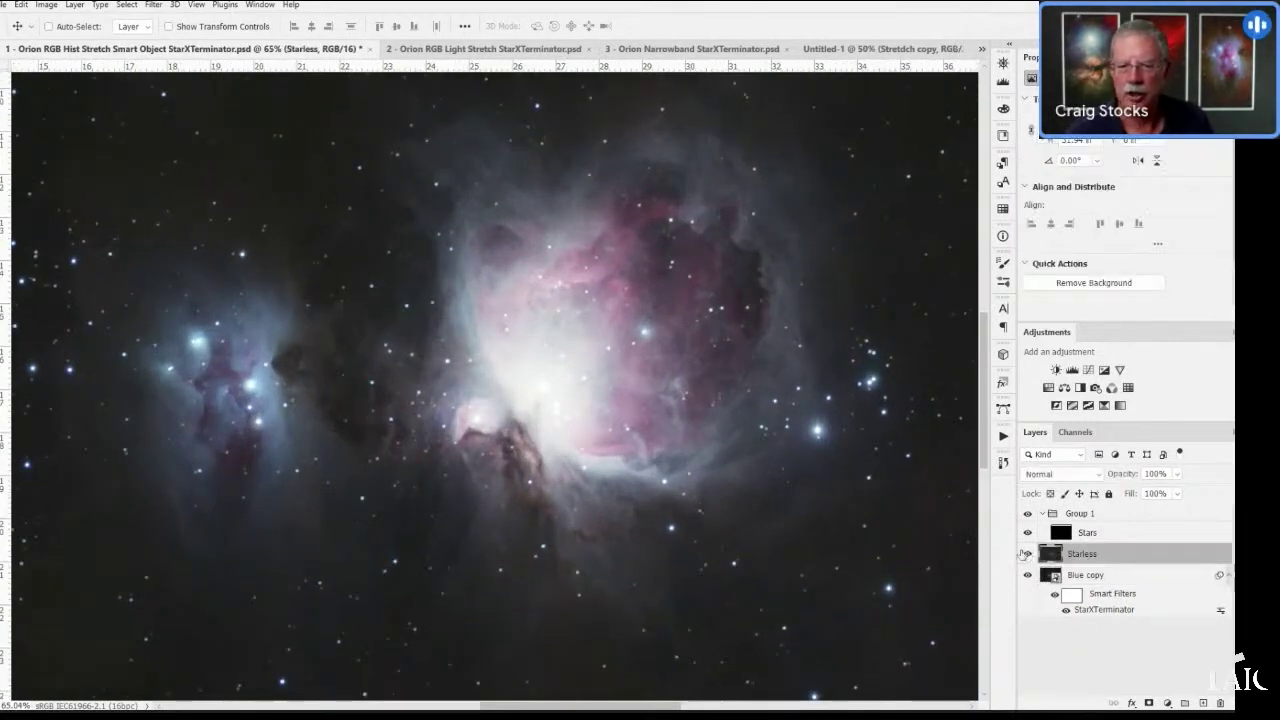
pyautogui.click(1026, 553)
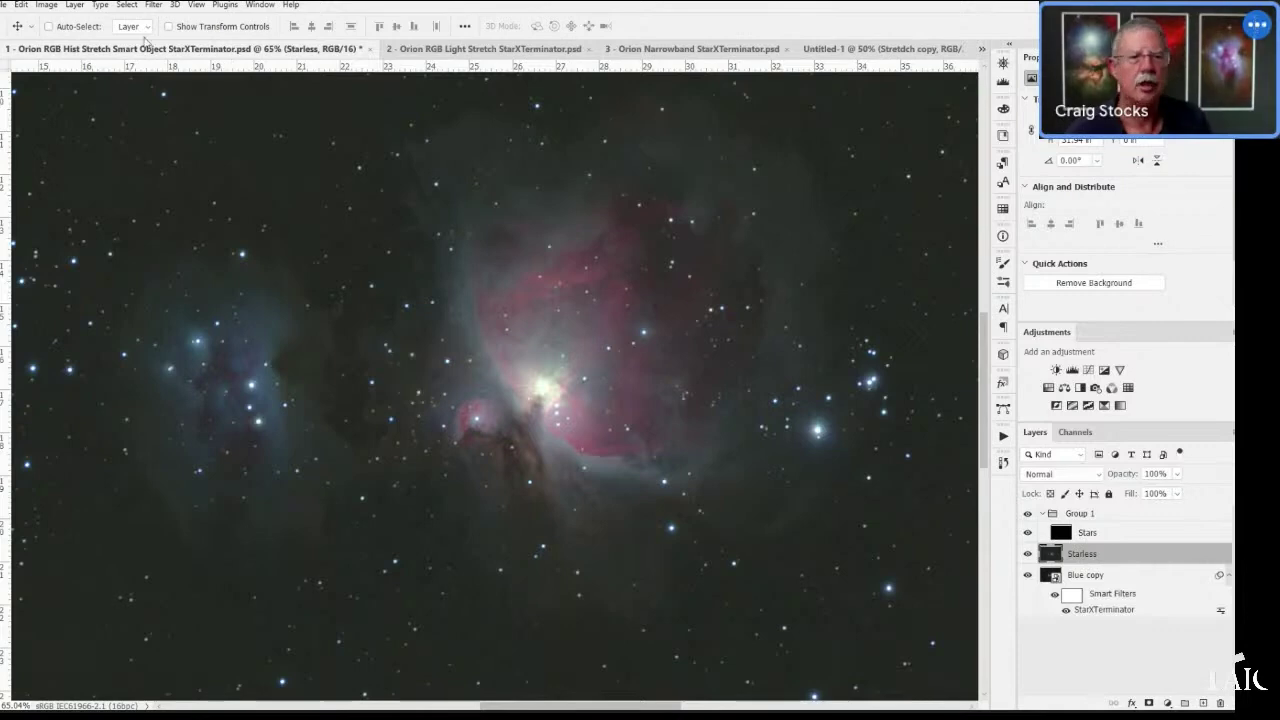
pyautogui.click(73, 5)
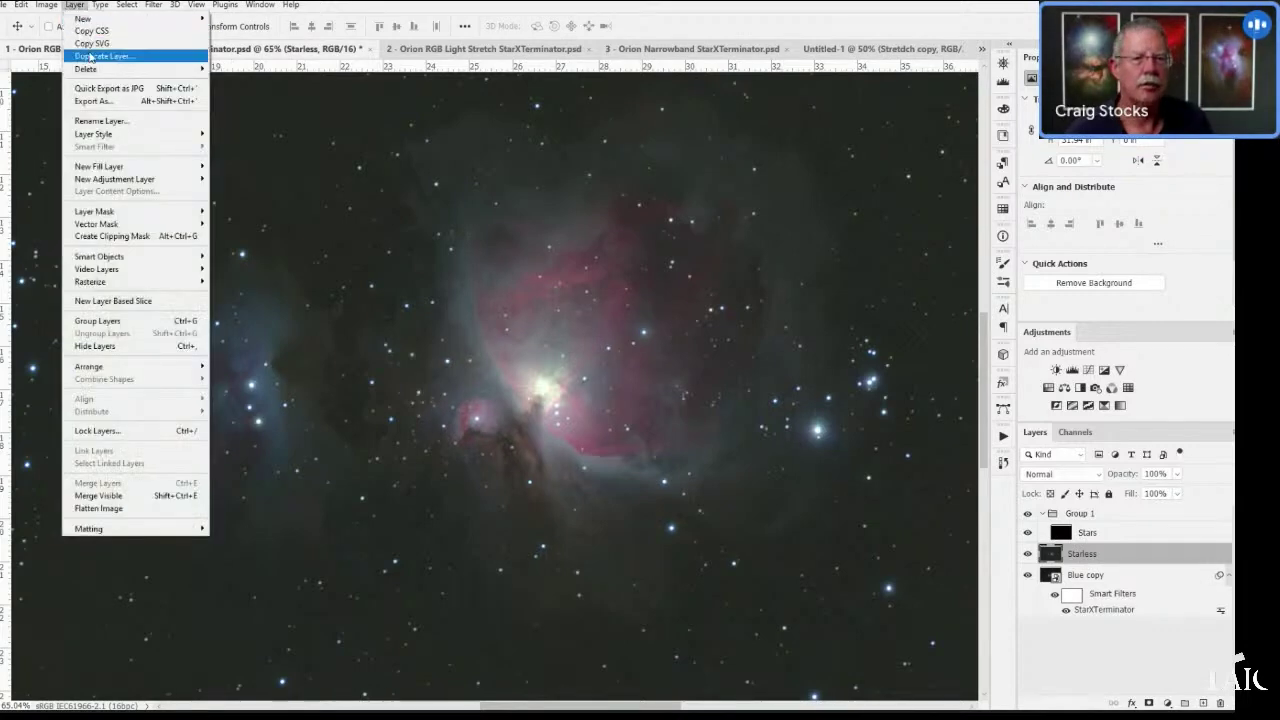
# - Add a hide-all black mask to Starless and set the Brush to 10% opacity
pyautogui.moveTo(170, 216)
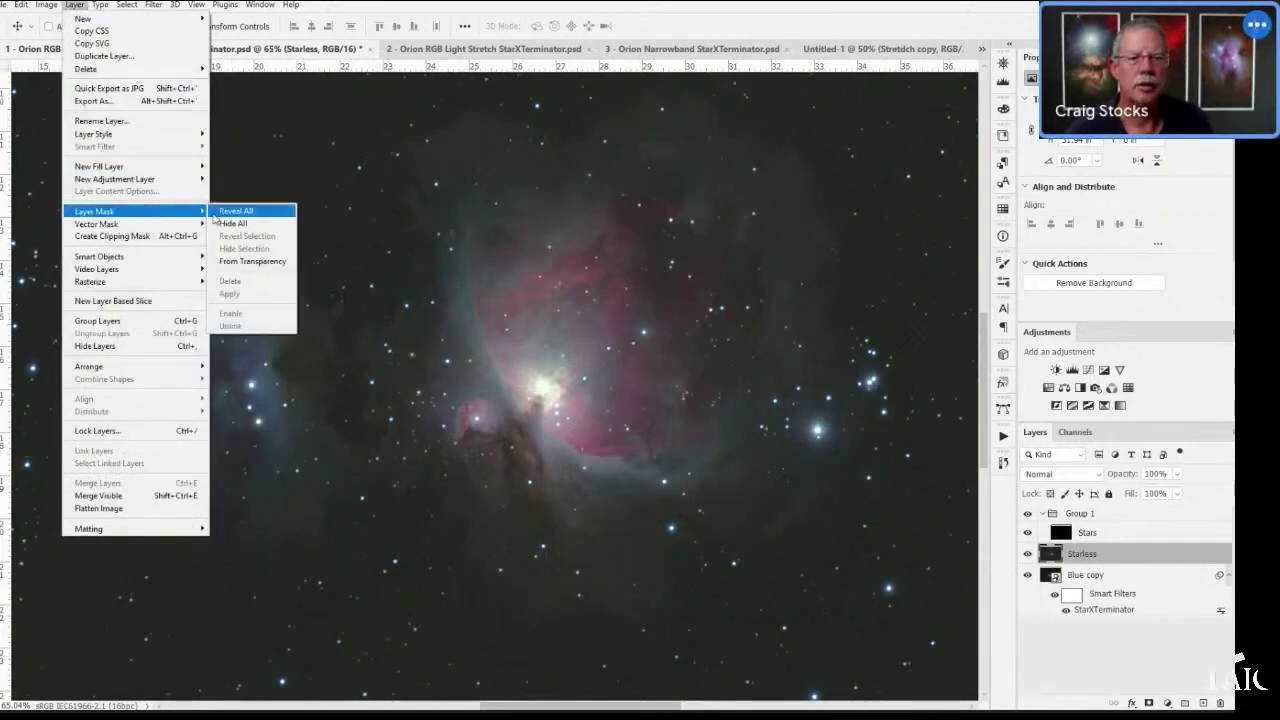
pyautogui.click(228, 224)
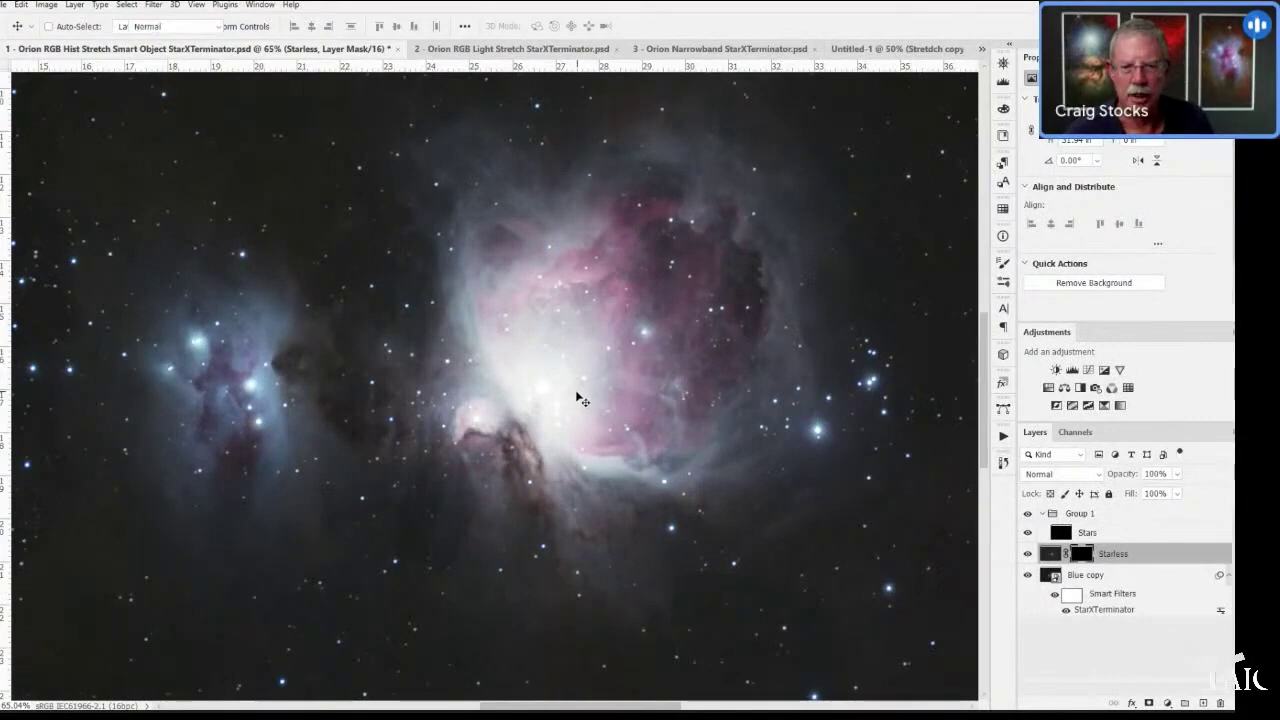
pyautogui.press('b')
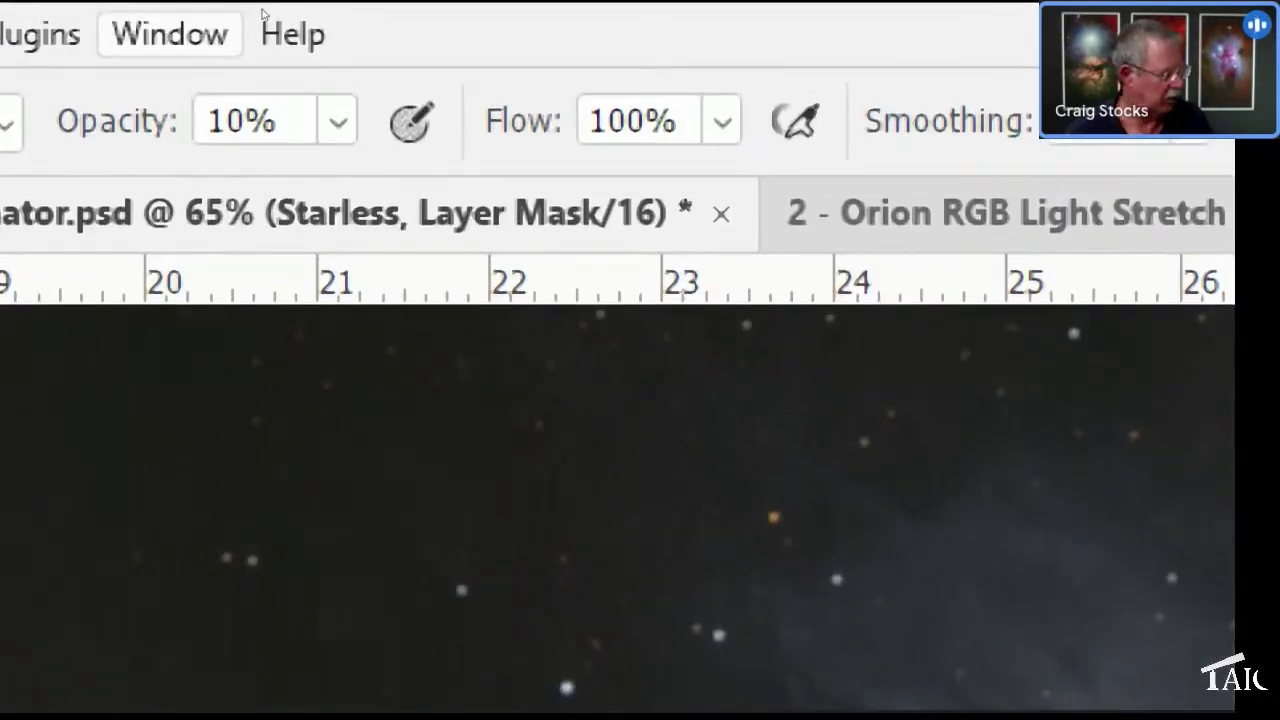
pyautogui.press('5')
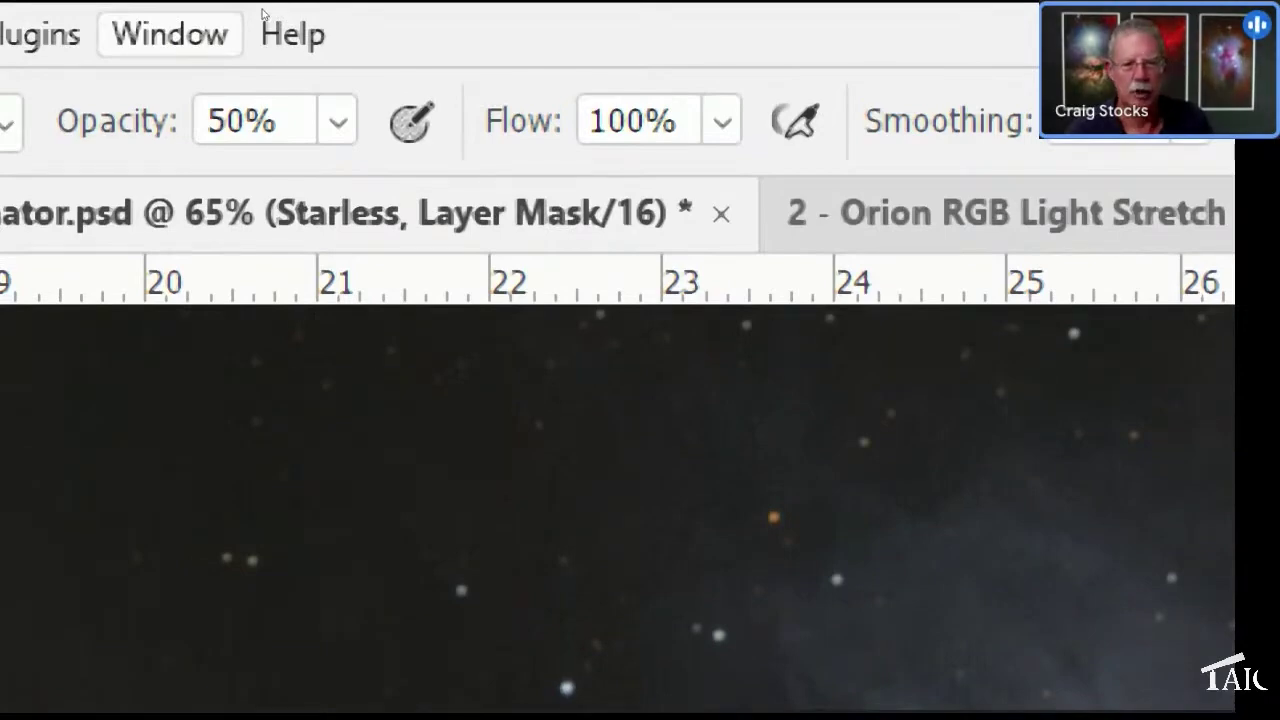
pyautogui.press('0')
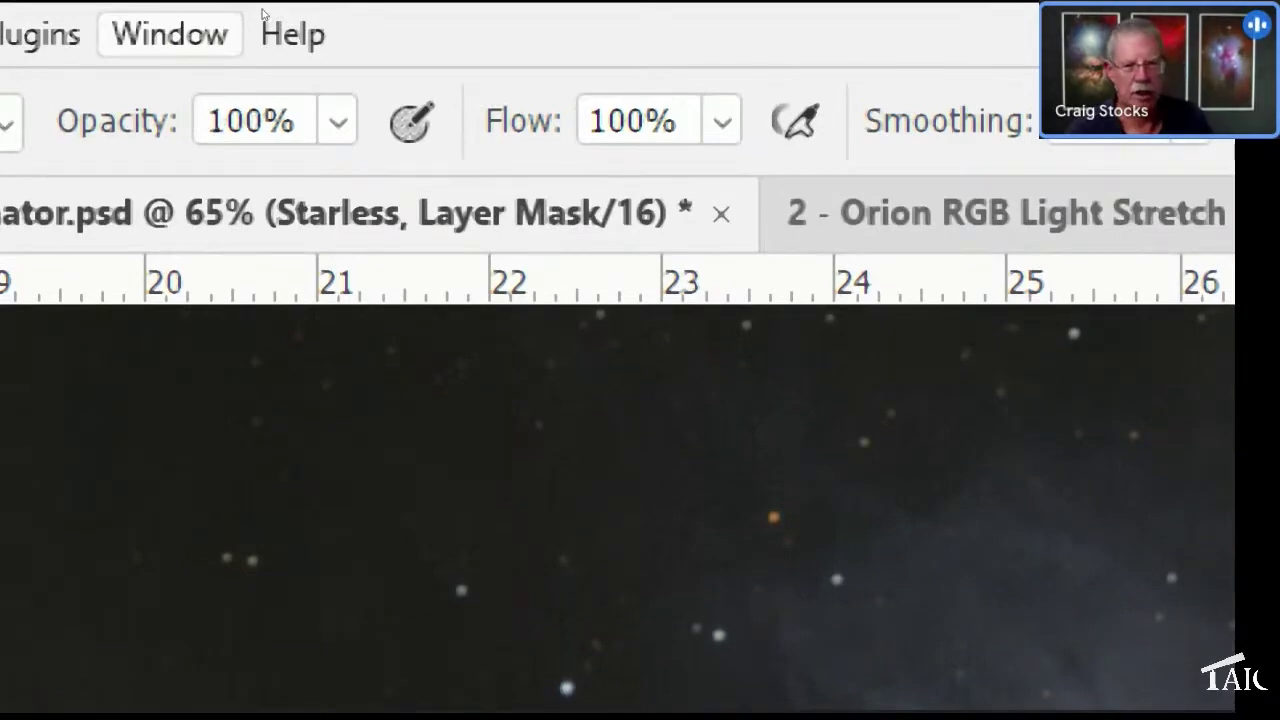
pyautogui.press('1')
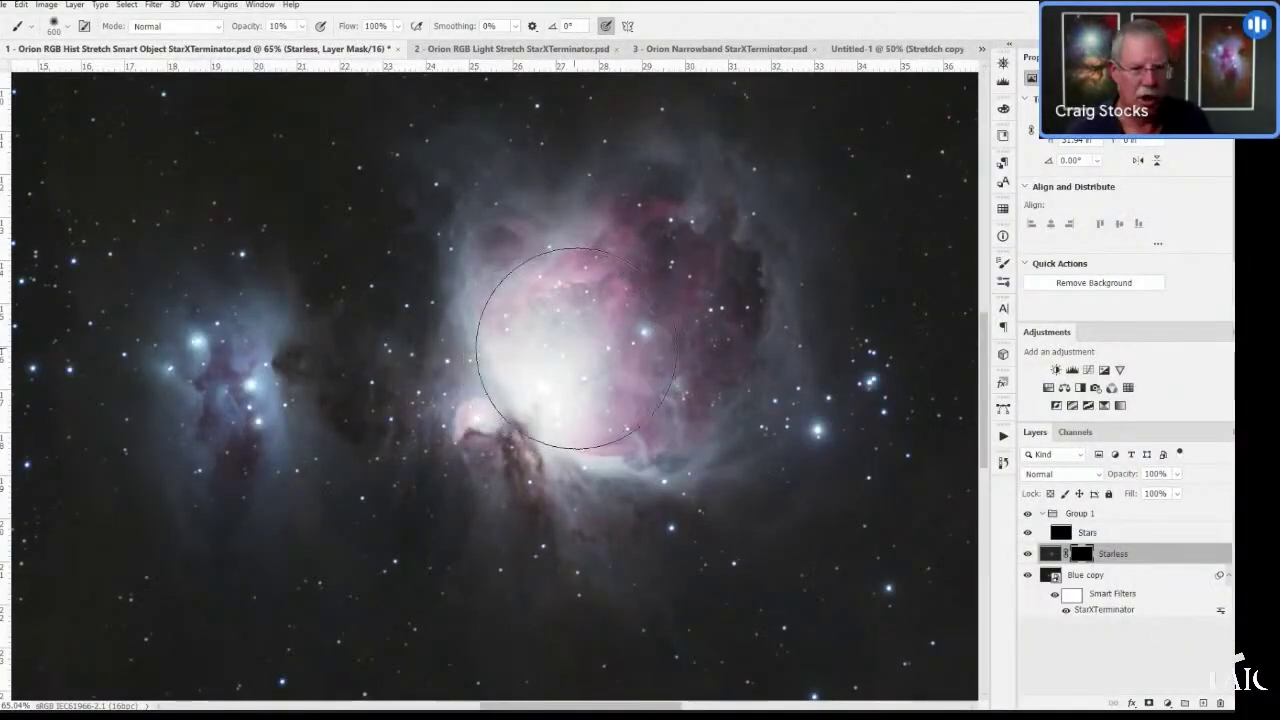
# - Shrink the brush to 400 and lightly paint the Starless mask over the nebula core
pyautogui.press('[')
pyautogui.press('[')
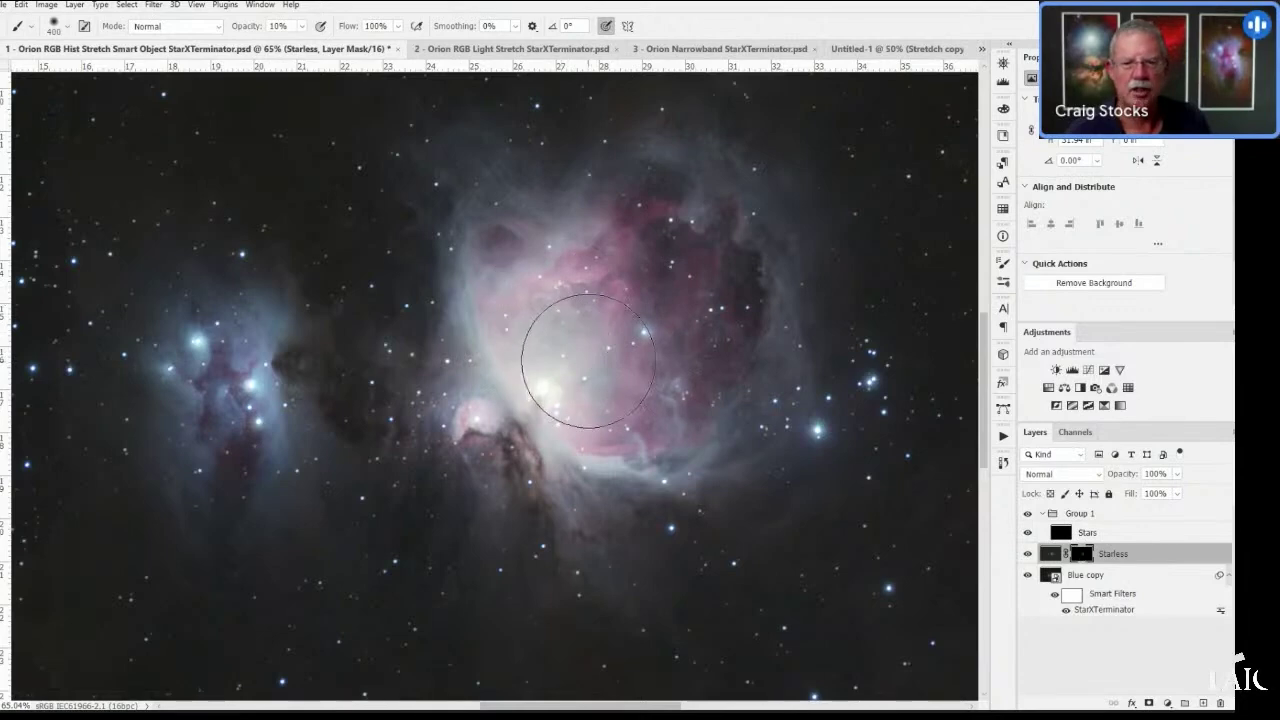
pyautogui.moveTo(577, 363); pyautogui.dragTo(594, 365)
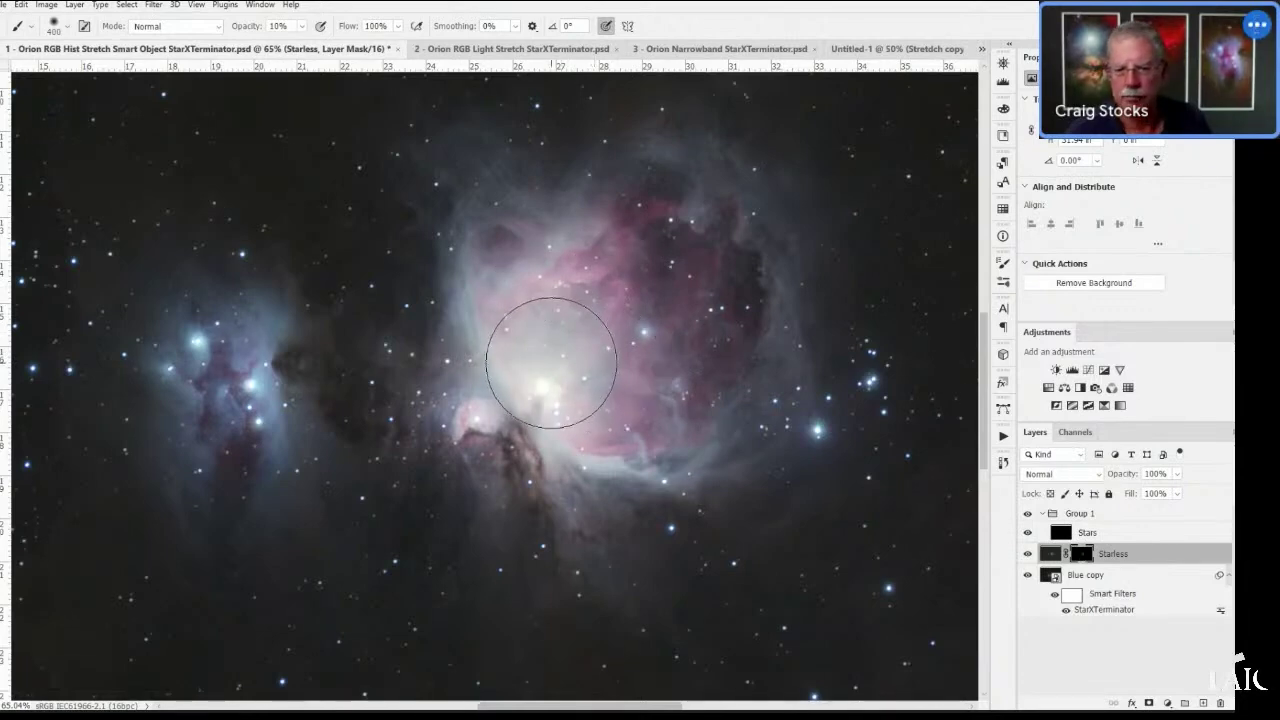
pyautogui.scroll(-3, 549, 363)
pyautogui.scroll(-2, 551, 363)
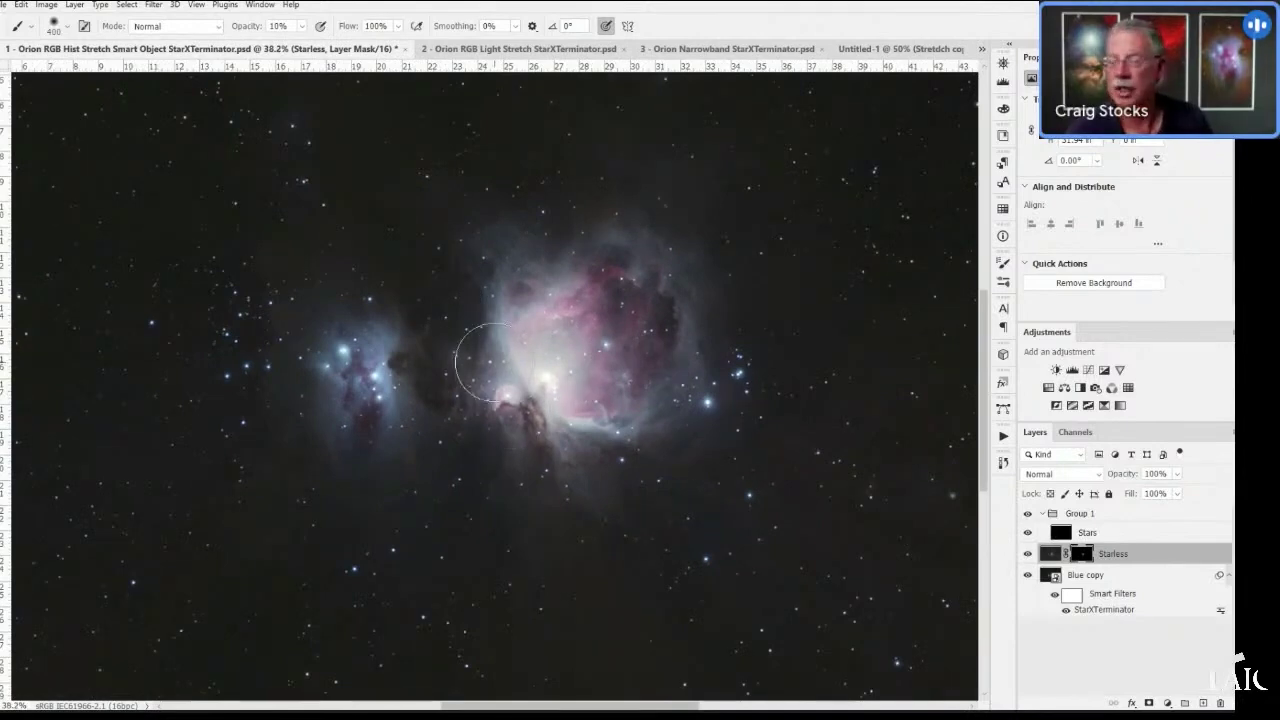
pyautogui.scroll(-1, 499, 360)
pyautogui.scroll(-1, 498, 361)
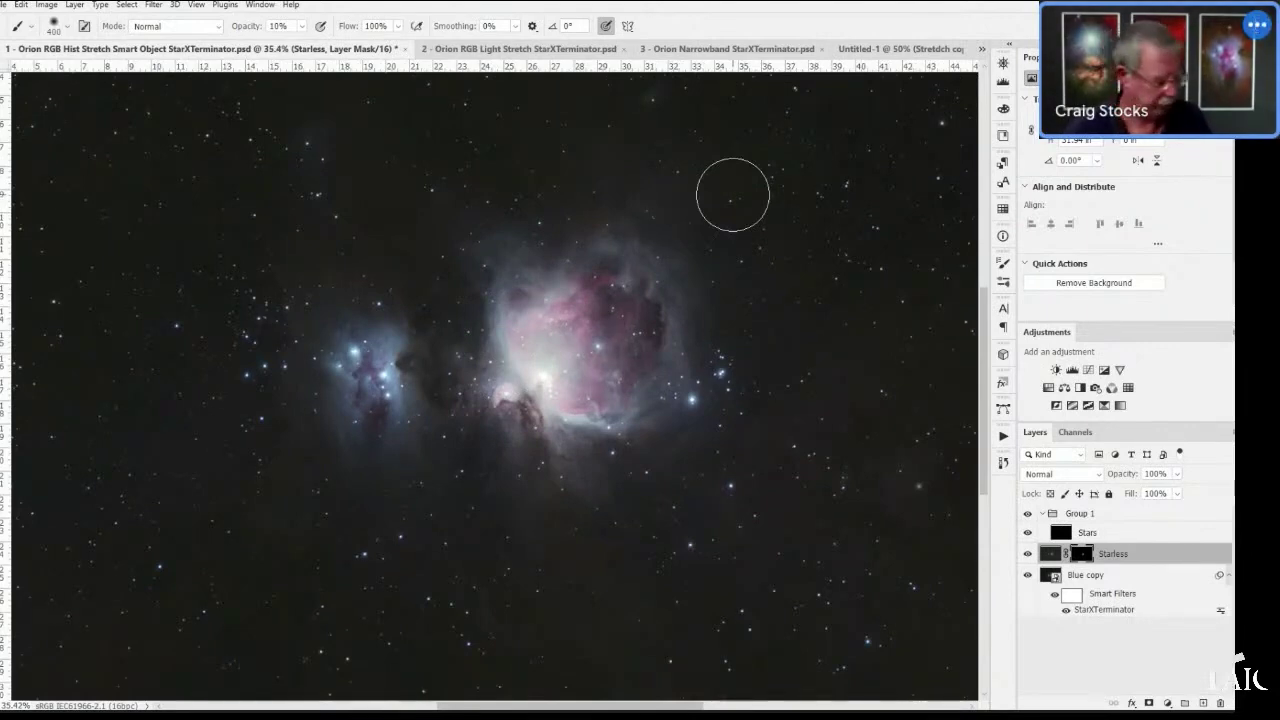
# - Close the Untitled-1 document without saving
pyautogui.click(897, 52)
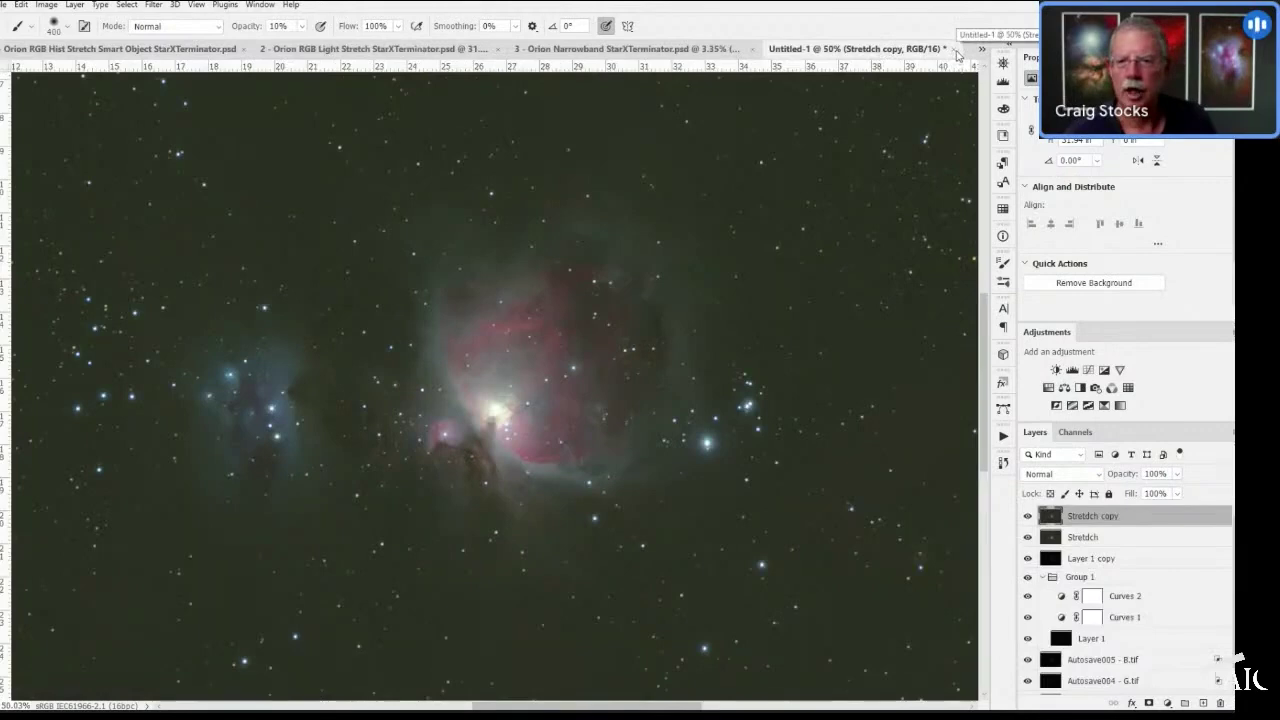
pyautogui.click(955, 49)
pyautogui.click(482, 261)
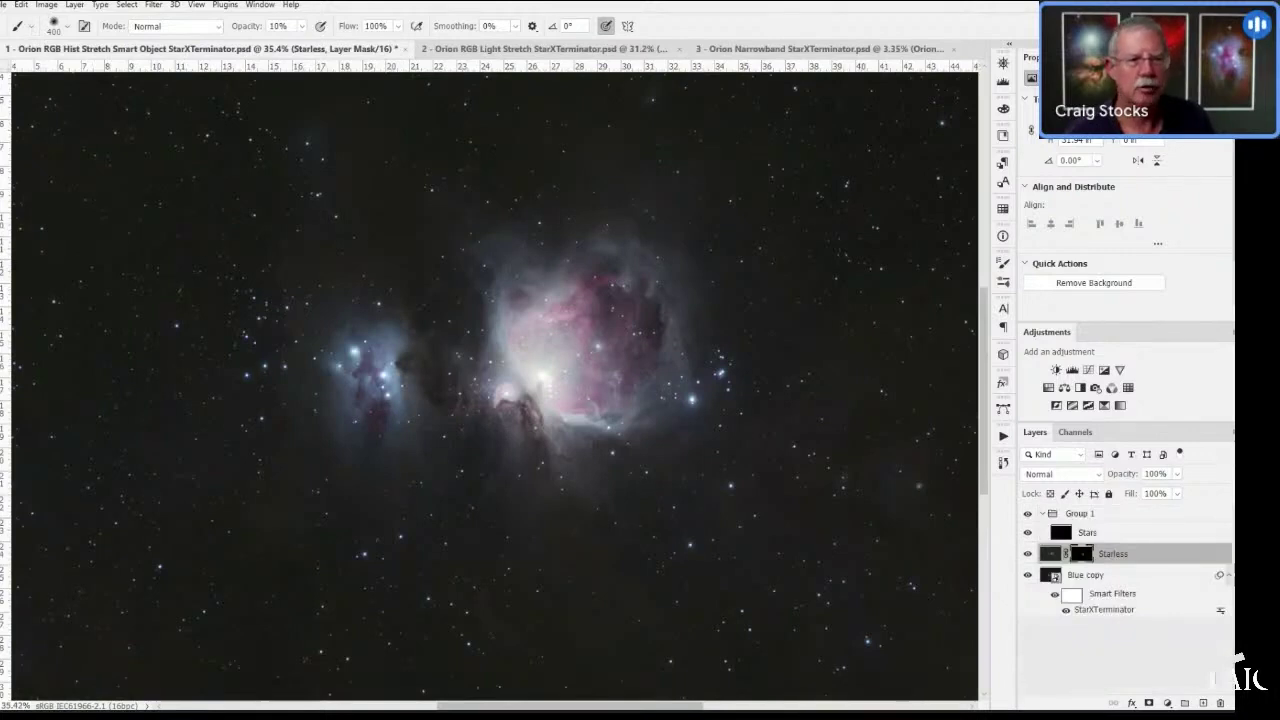
# - Load the Oiii, Sii and Ha frames with Scripts > Load Files into Stack
pyautogui.click(3, 5)
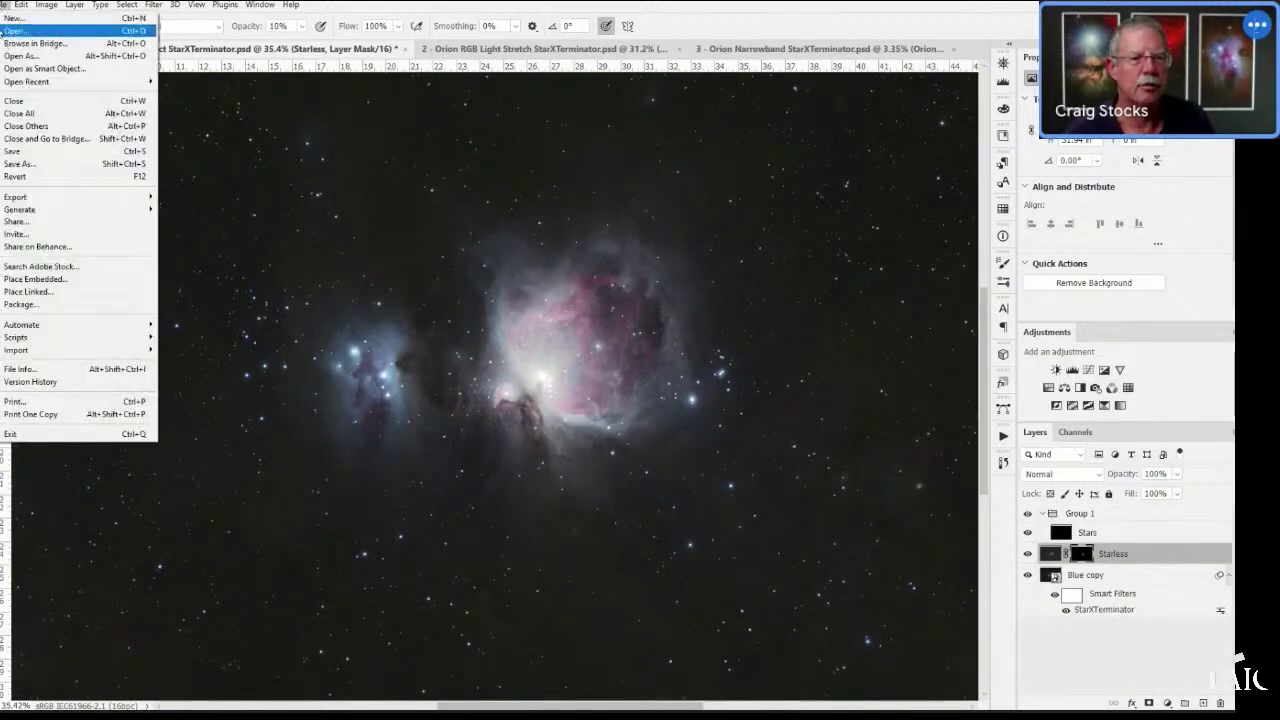
pyautogui.moveTo(26, 339)
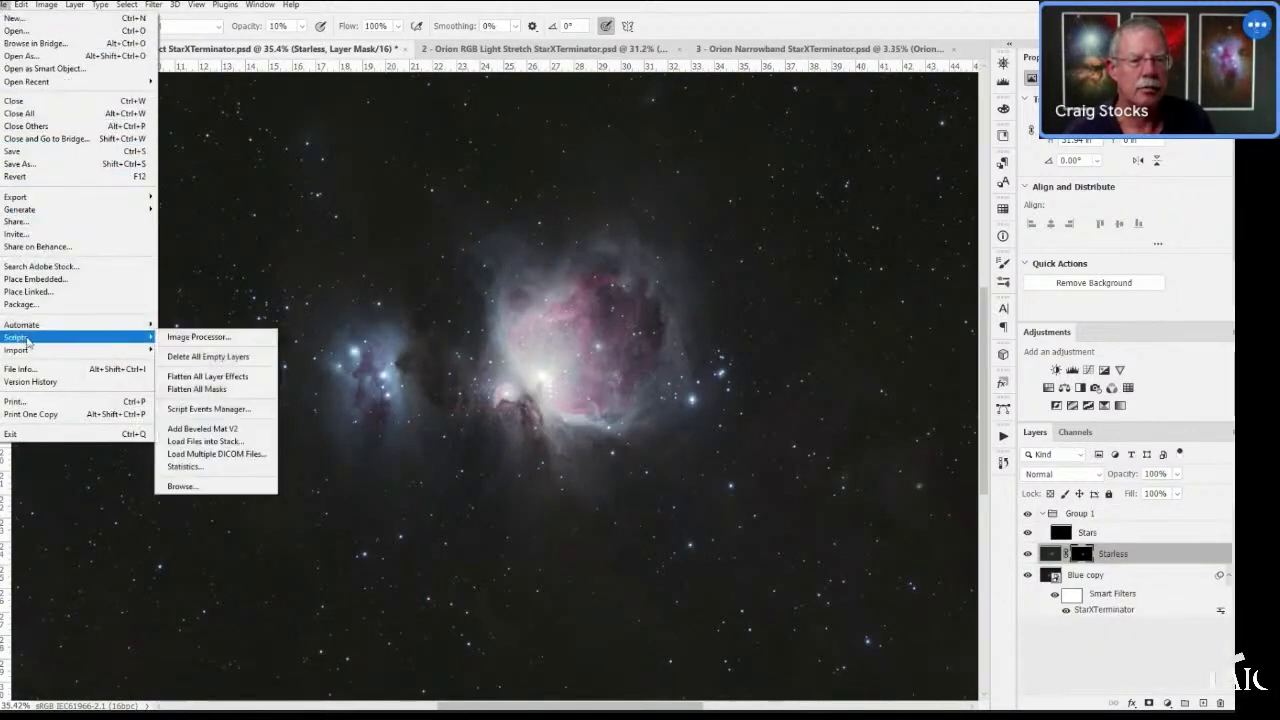
pyautogui.click(205, 441)
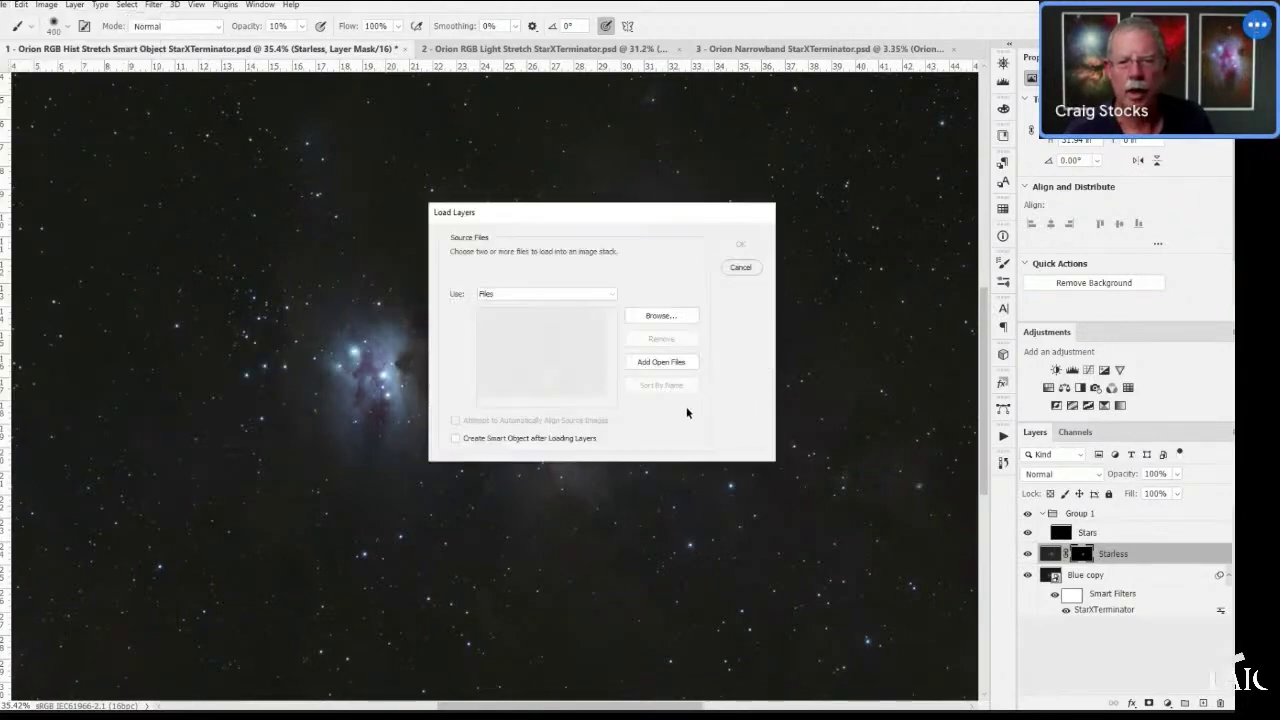
pyautogui.click(648, 316)
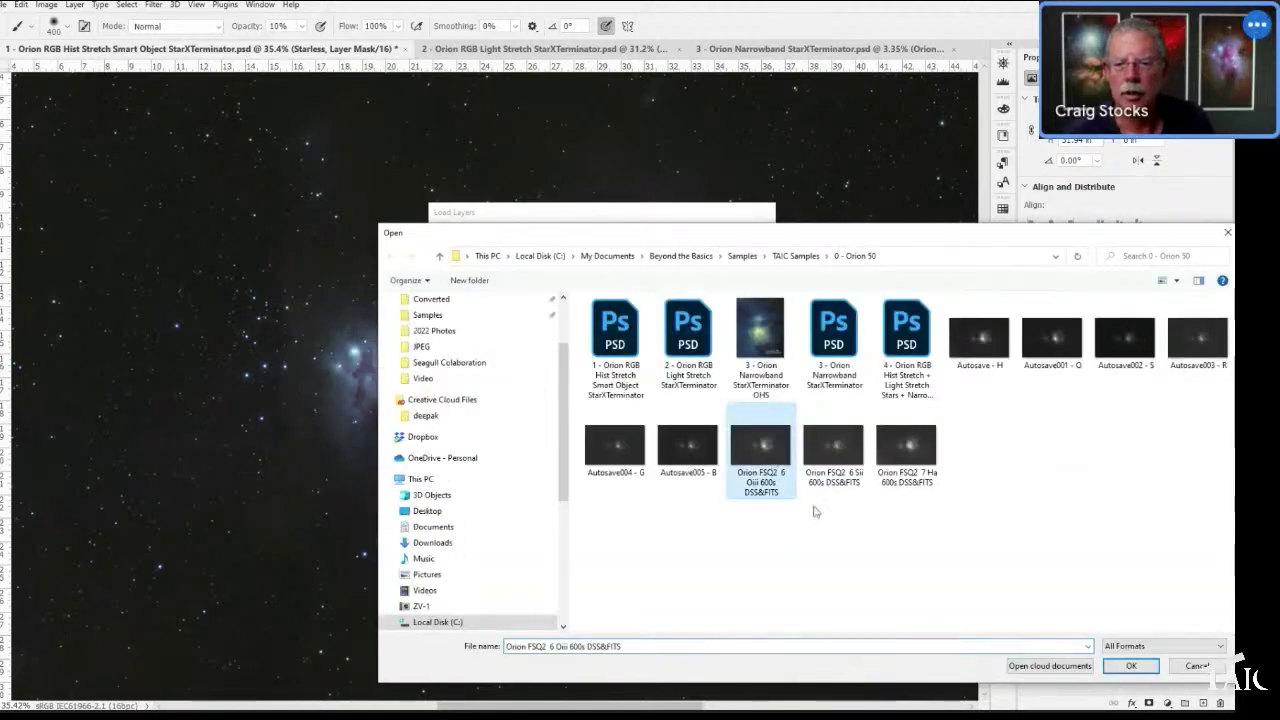
pyautogui.keyDown('shift'); pyautogui.click(906, 452); pyautogui.keyUp('shift')
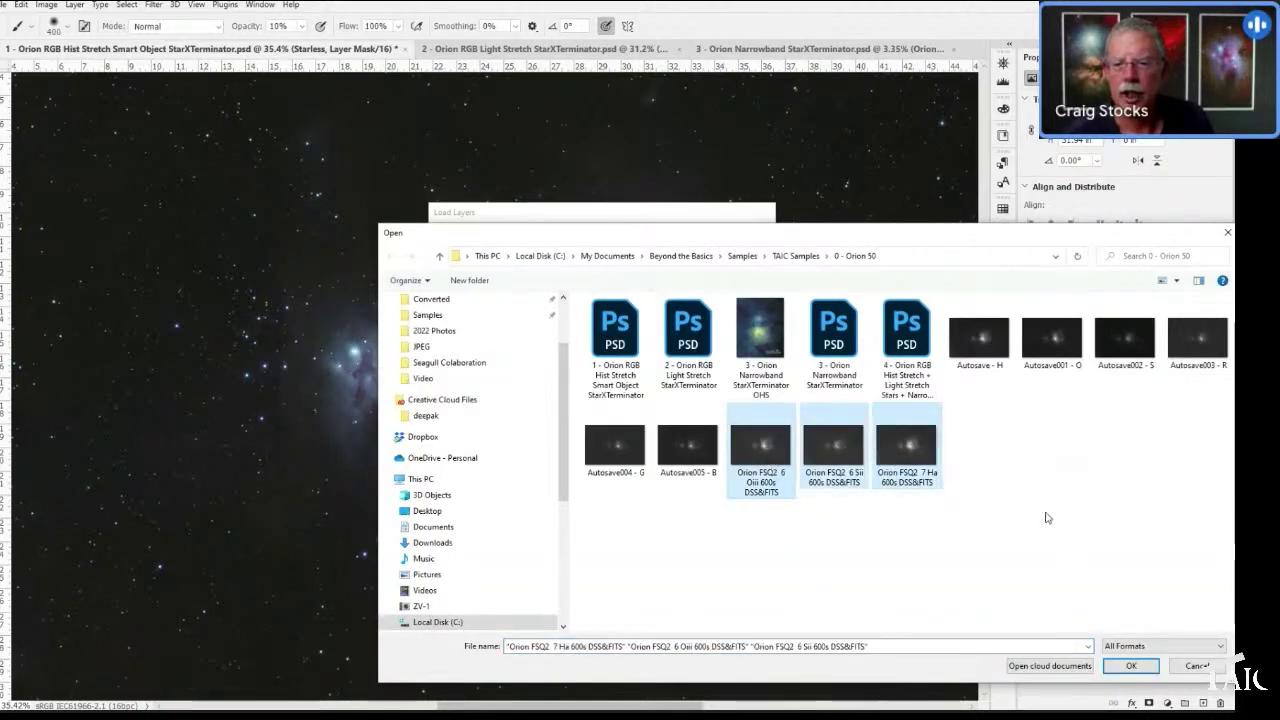
pyautogui.click(1131, 665)
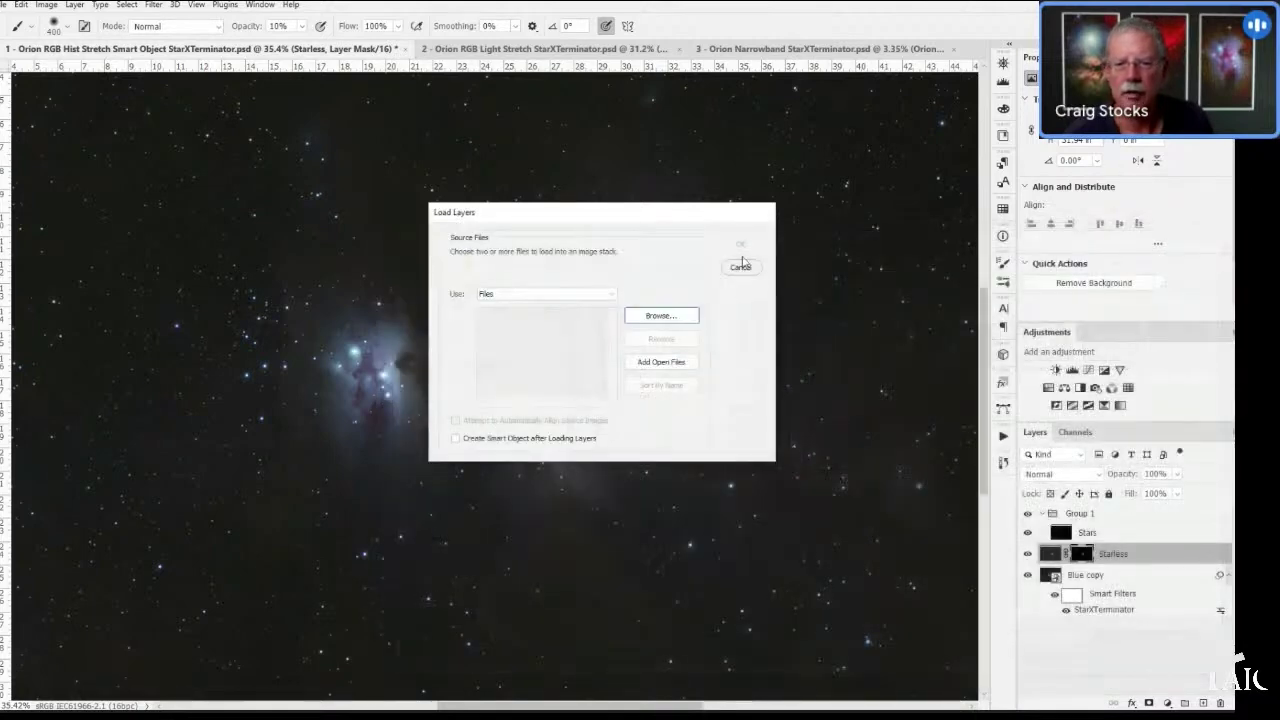
pyautogui.click(737, 249)
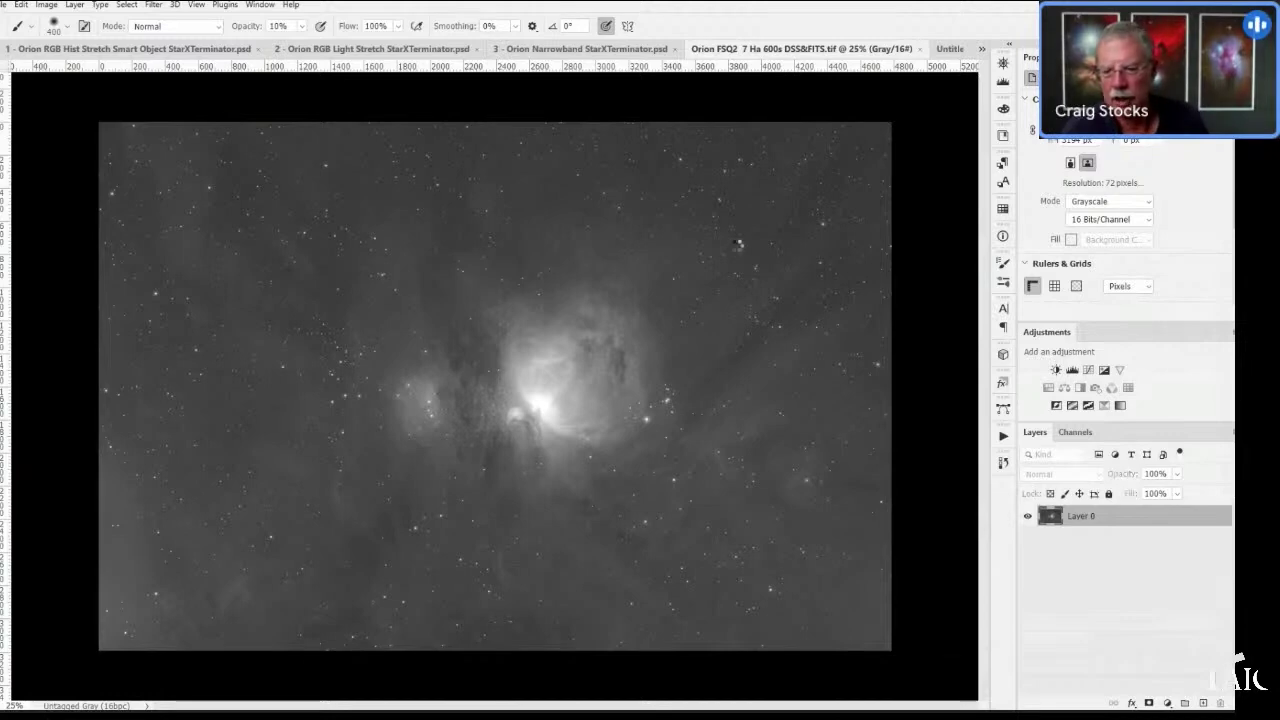
# - Undo the last action once the three-frame stack document has been built
pyautogui.hotkey('ctrl', 'z')
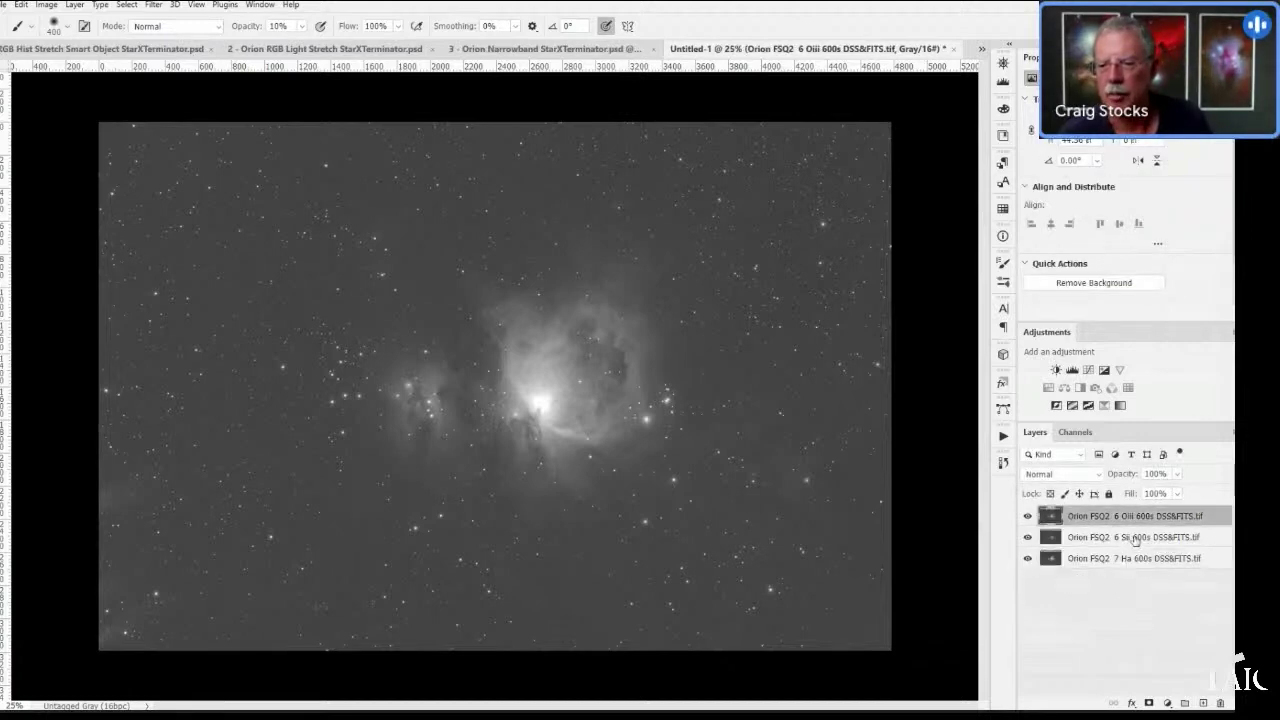
# - Move Sii above Oiii, then group Sii, Oiii and Ha separately into Groups 1, 2 and 3
pyautogui.click(1136, 540)
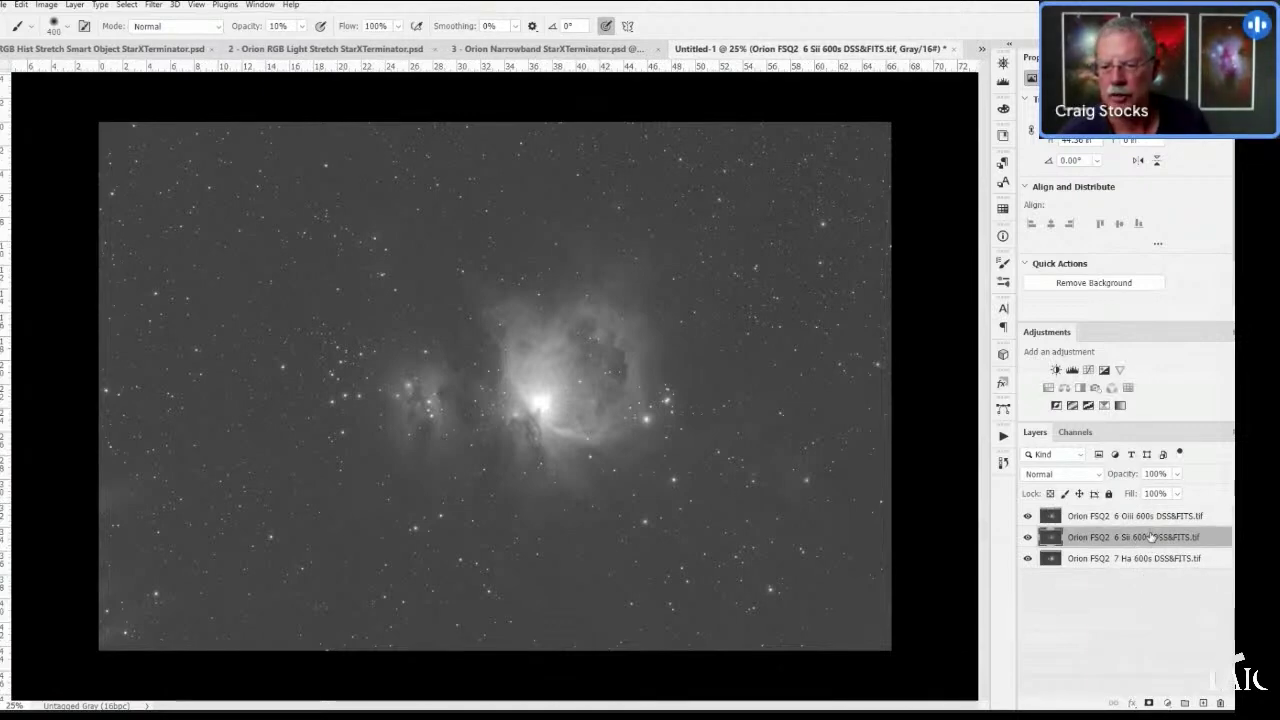
pyautogui.moveTo(1151, 537); pyautogui.dragTo(1150, 512)
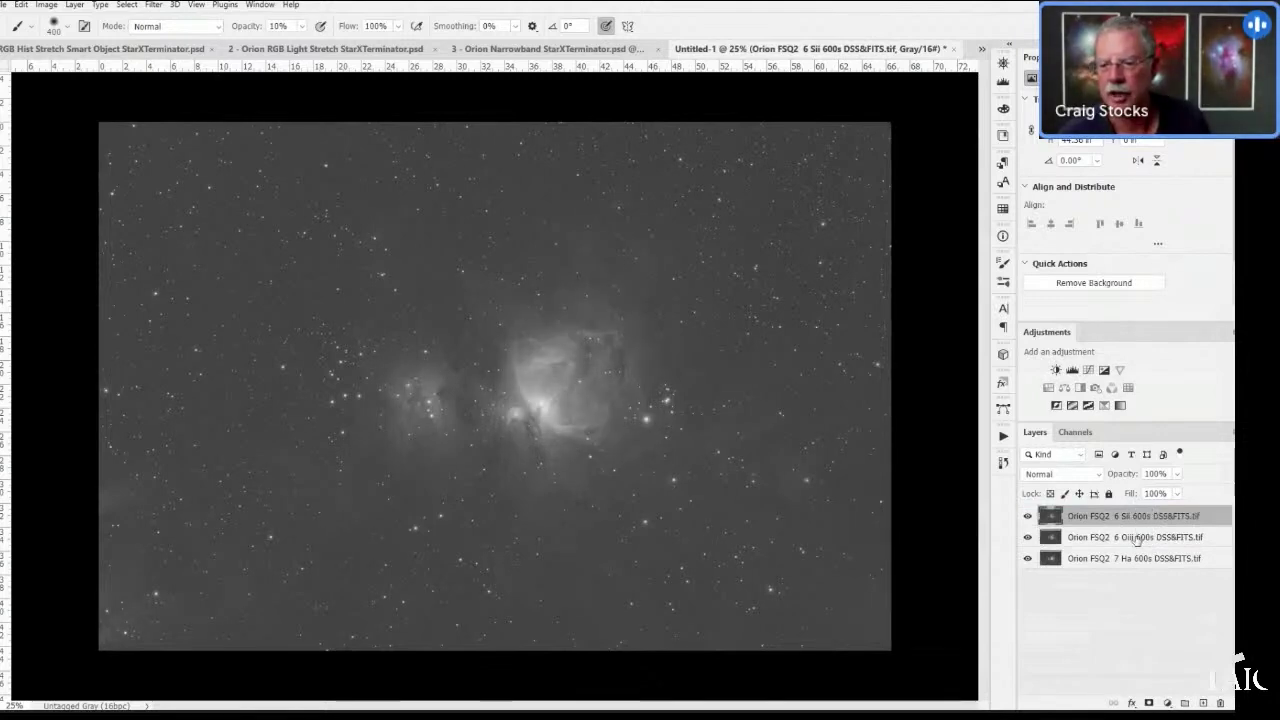
pyautogui.hotkey('ctrl', 'g')
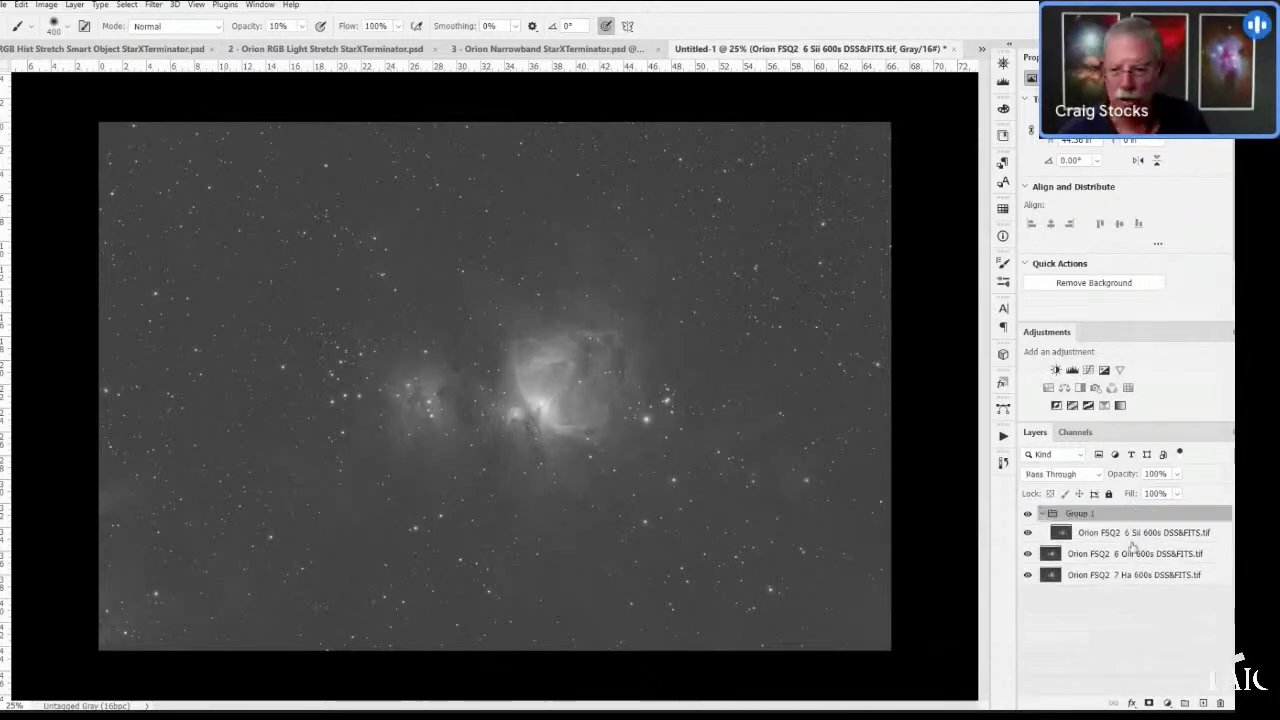
pyautogui.click(1133, 556)
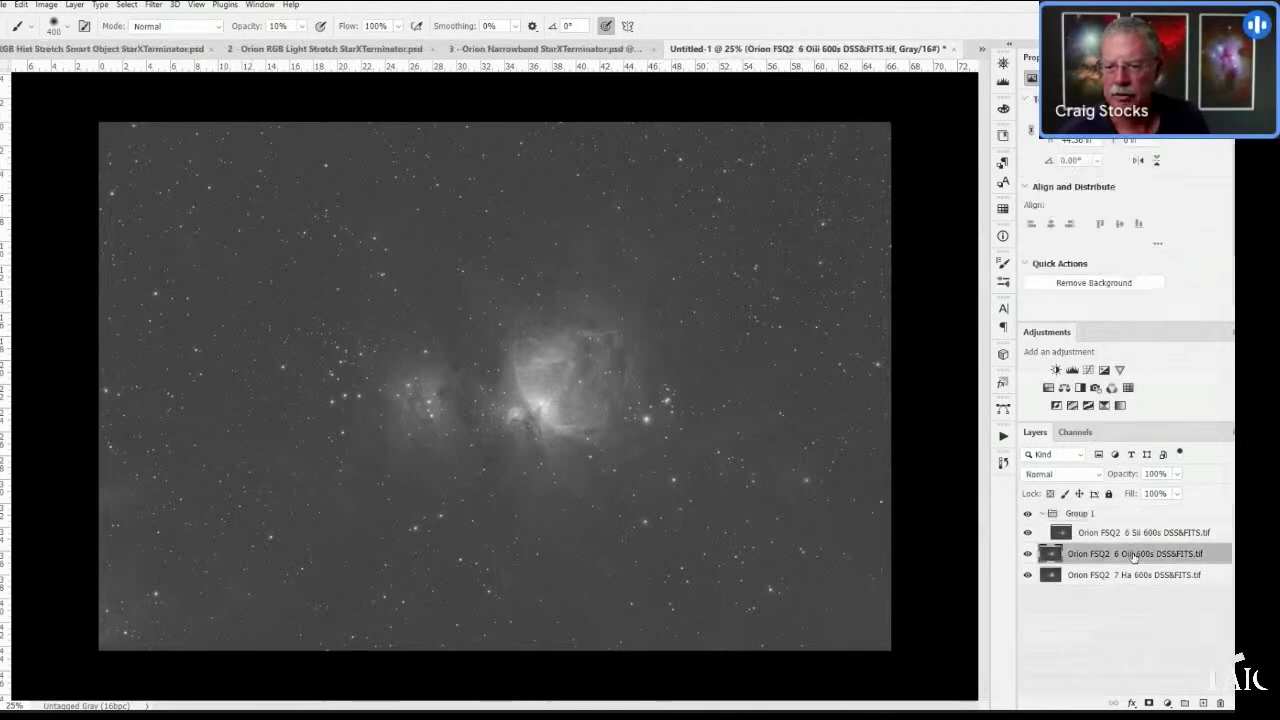
pyautogui.hotkey('ctrl', 'g')
pyautogui.click(1133, 593)
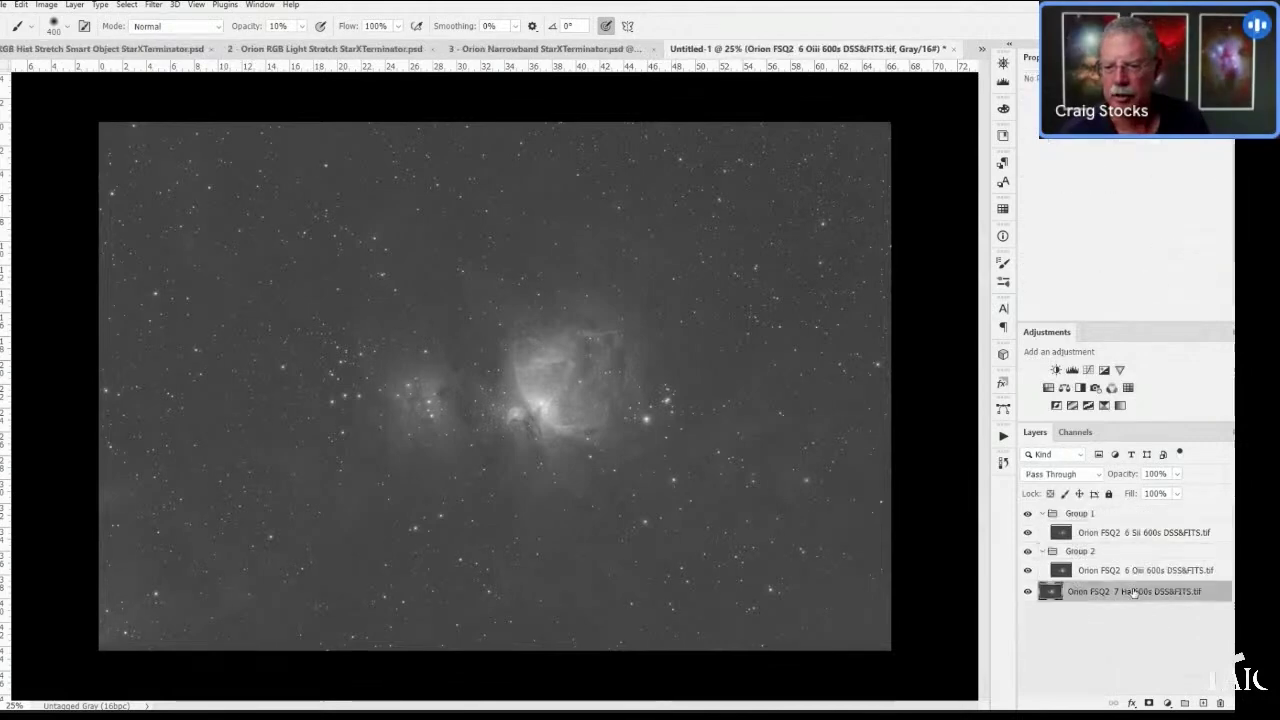
pyautogui.hotkey('ctrl', 'g')
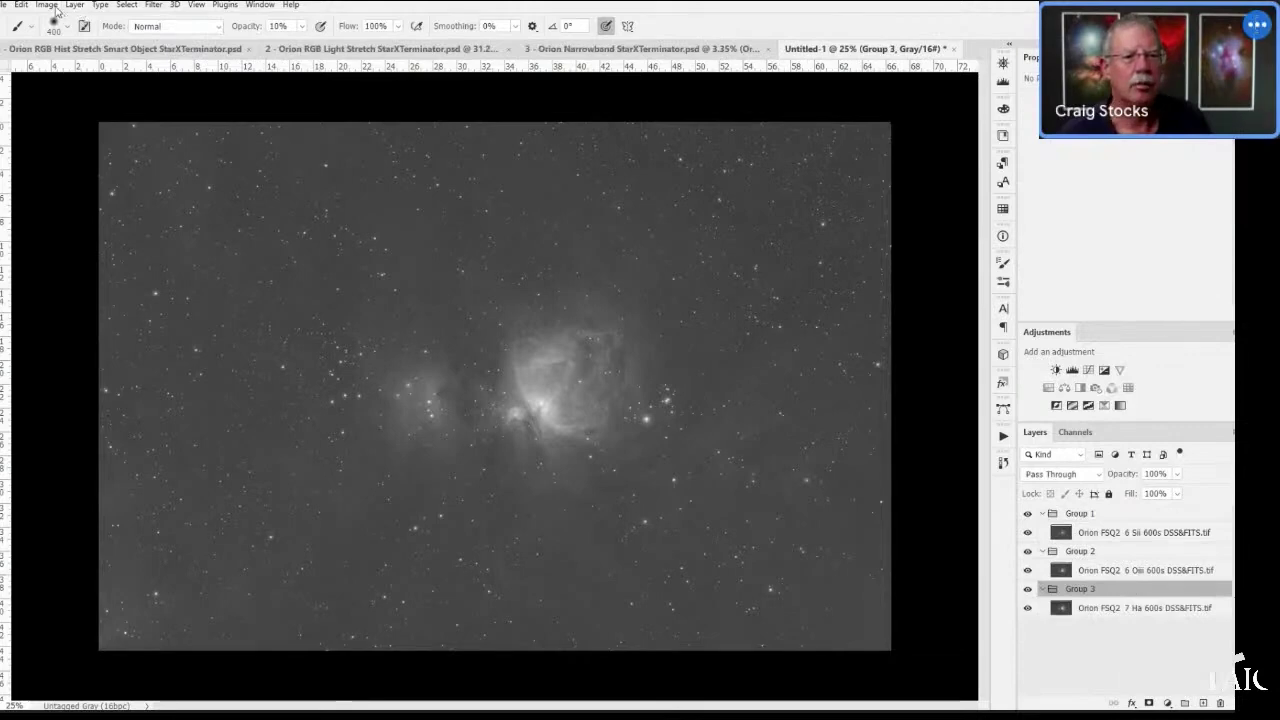
# - Switch Image Mode to RGB Color, choosing Don't Merge to keep the groups separate
pyautogui.click(47, 5)
pyautogui.moveTo(60, 20)
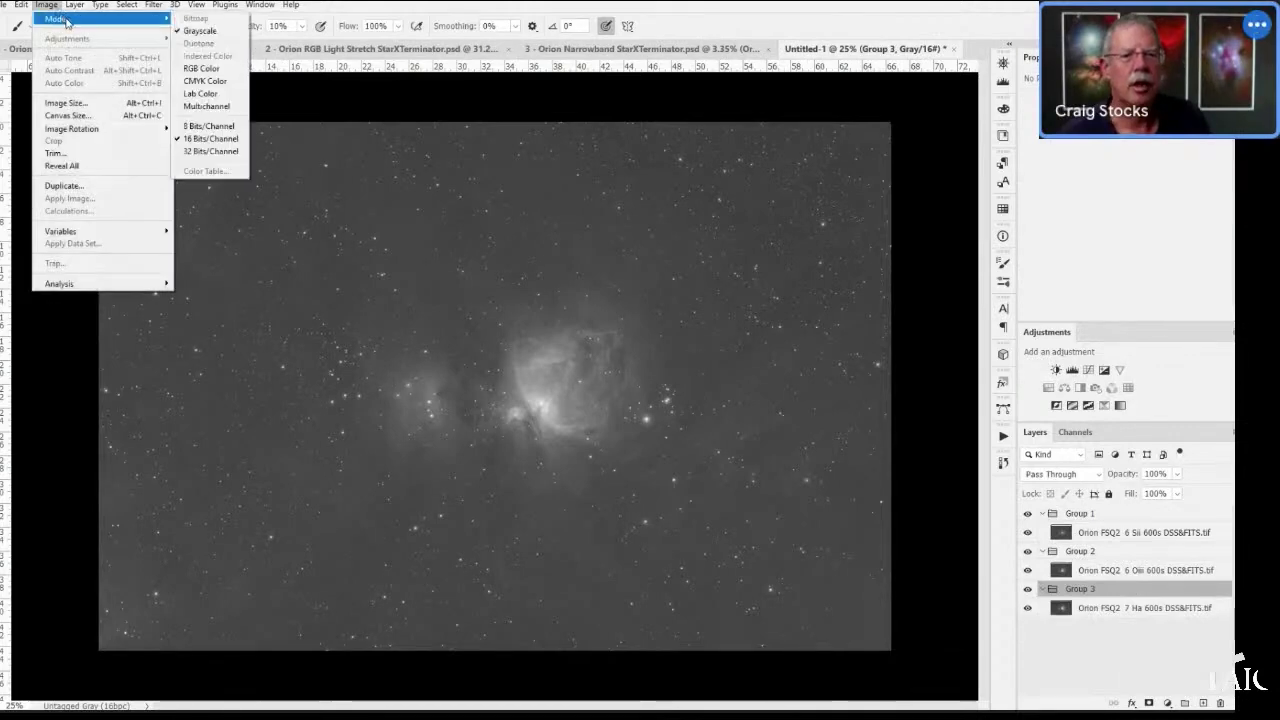
pyautogui.moveTo(120, 19)
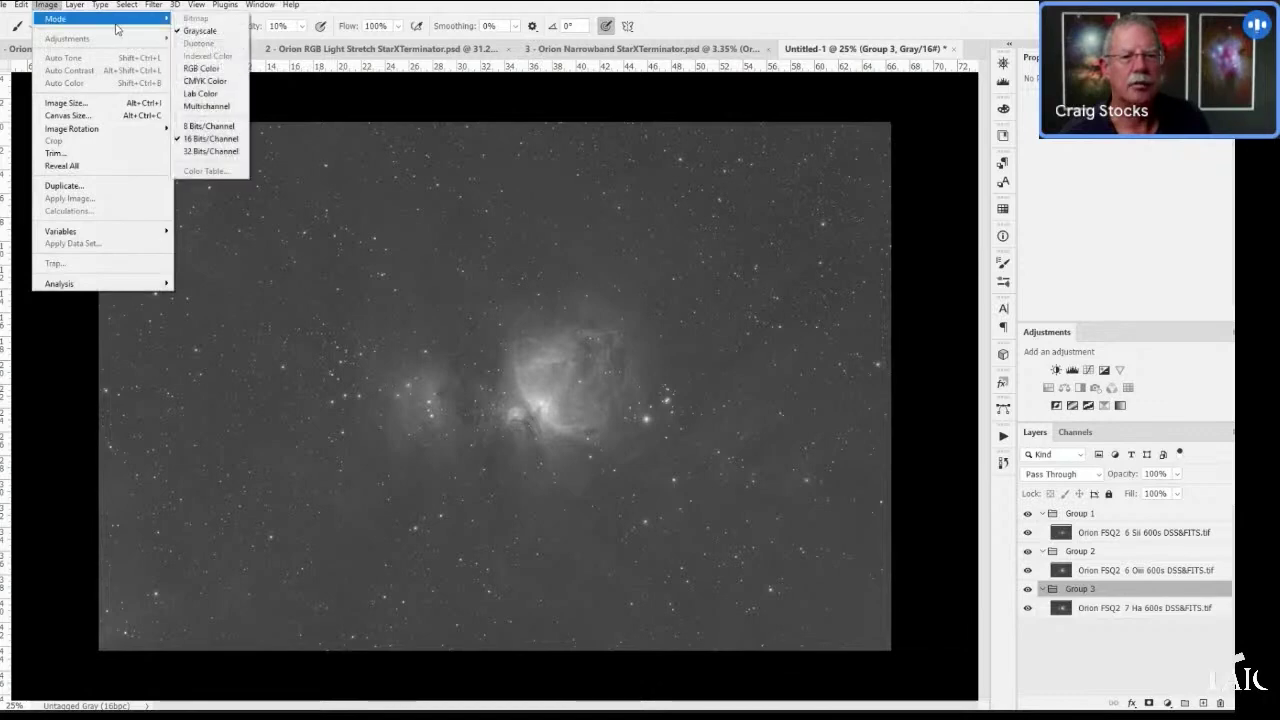
pyautogui.click(196, 68)
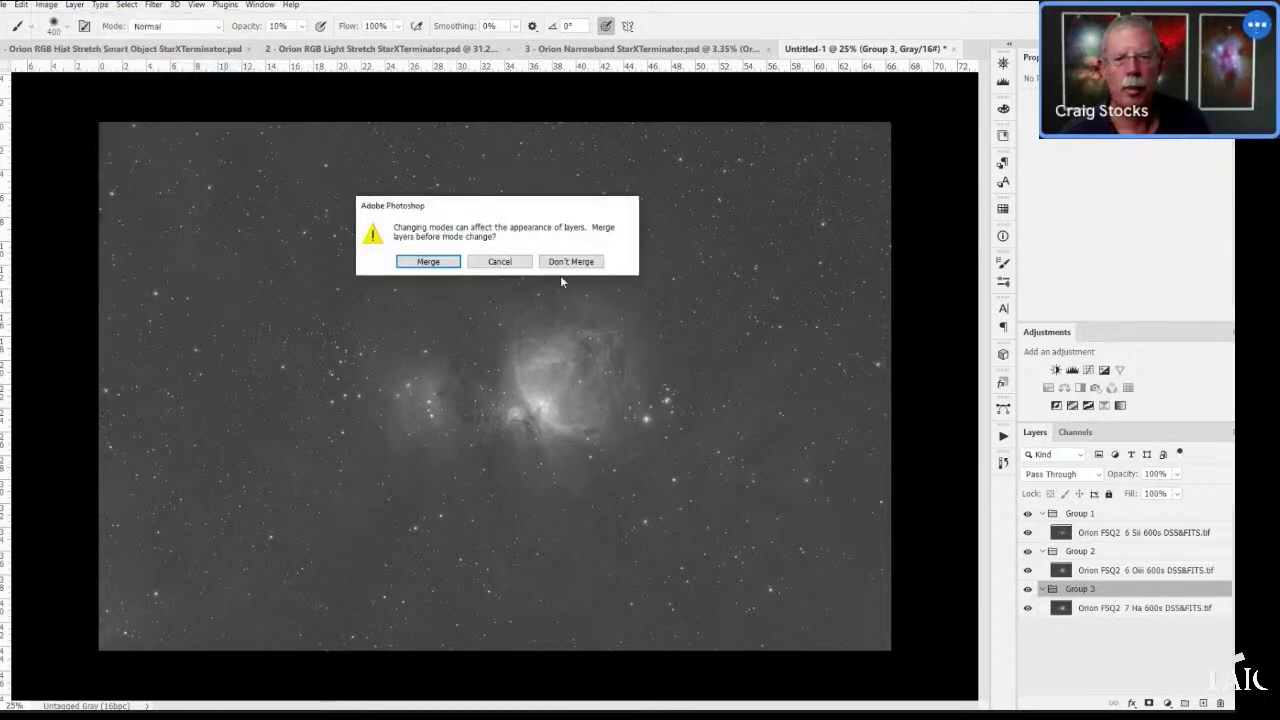
pyautogui.click(572, 262)
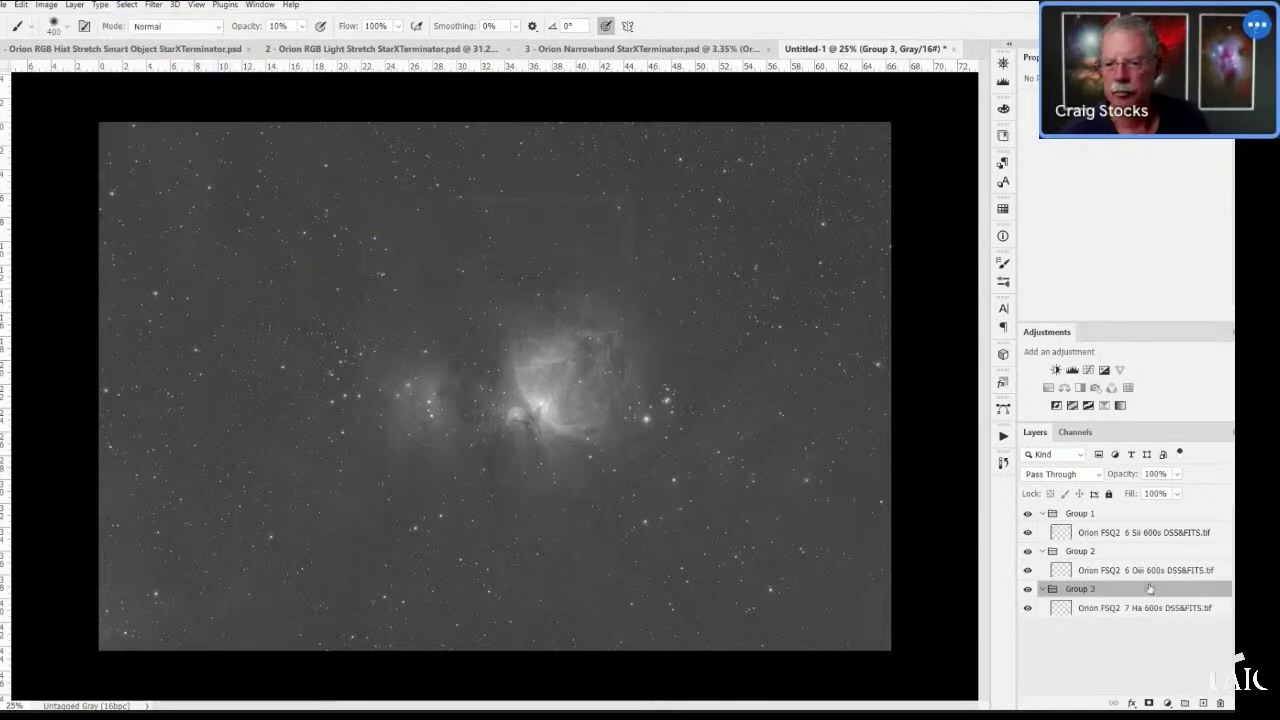
# - Add a Levels adjustment above the Sii frame with black point 37, then hide Group 1
pyautogui.click(1128, 532)
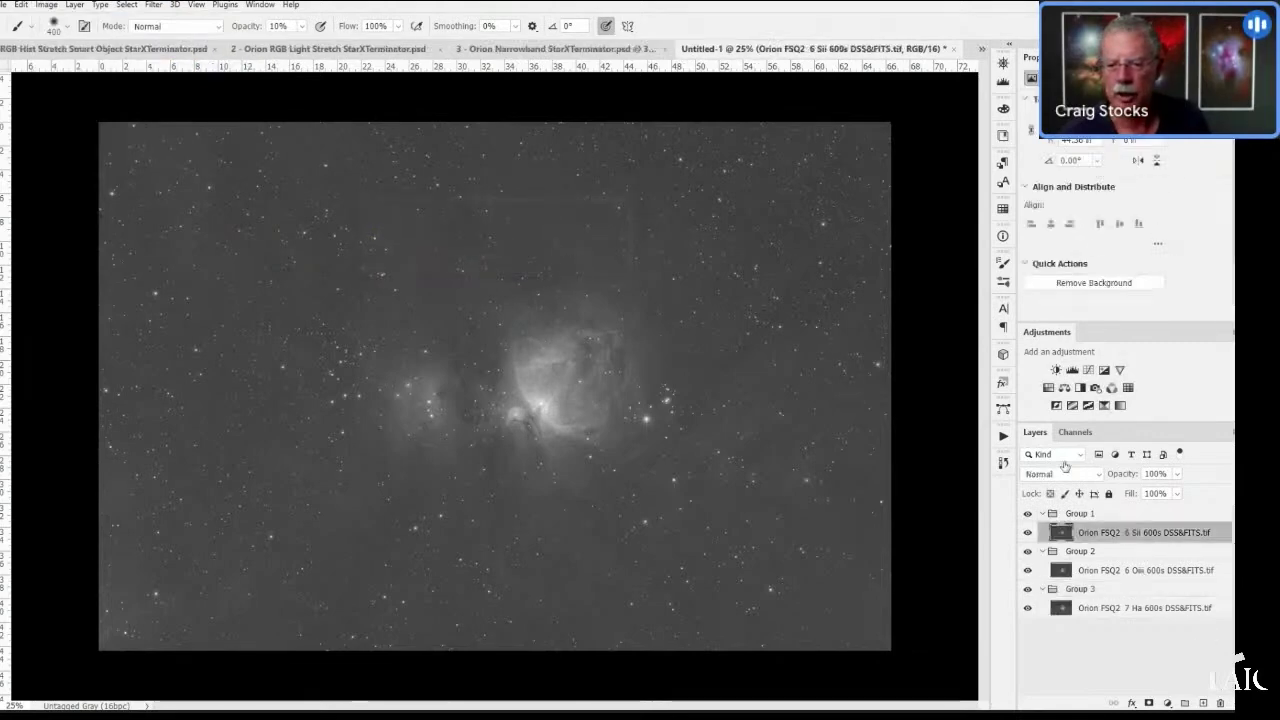
pyautogui.click(1071, 371)
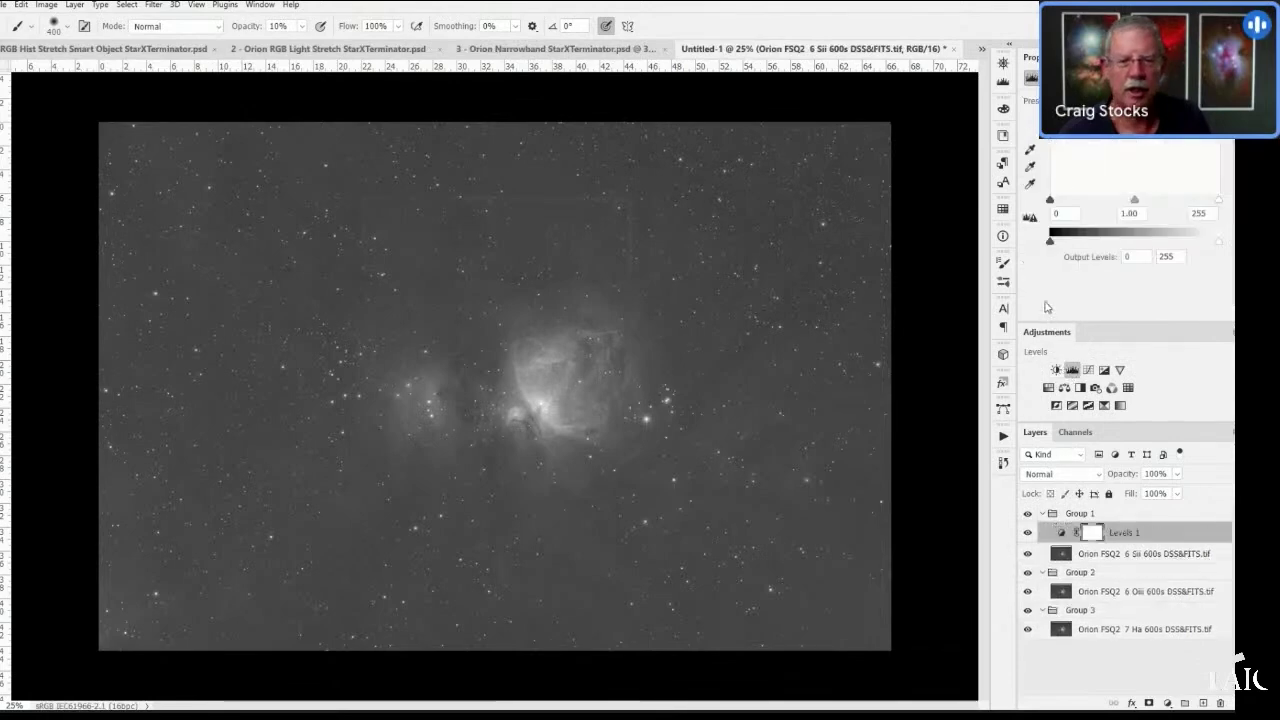
pyautogui.moveTo(1049, 201); pyautogui.dragTo(1074, 200)
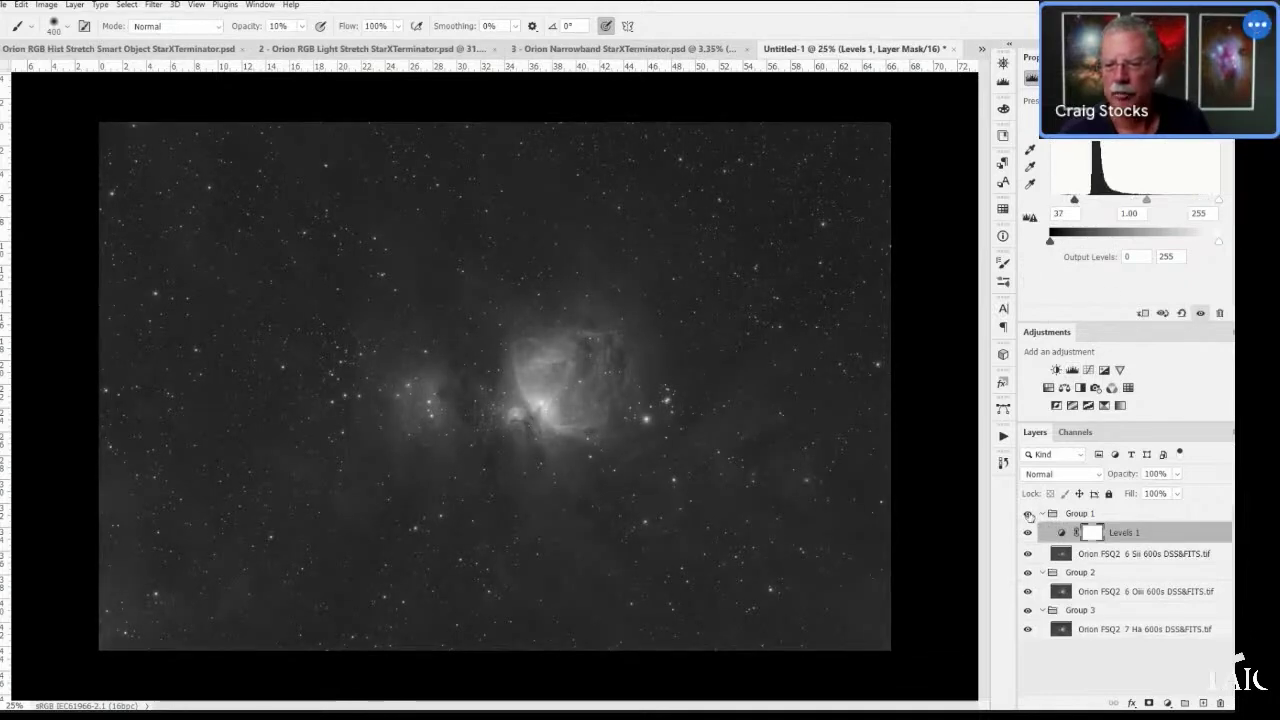
pyautogui.click(1028, 514)
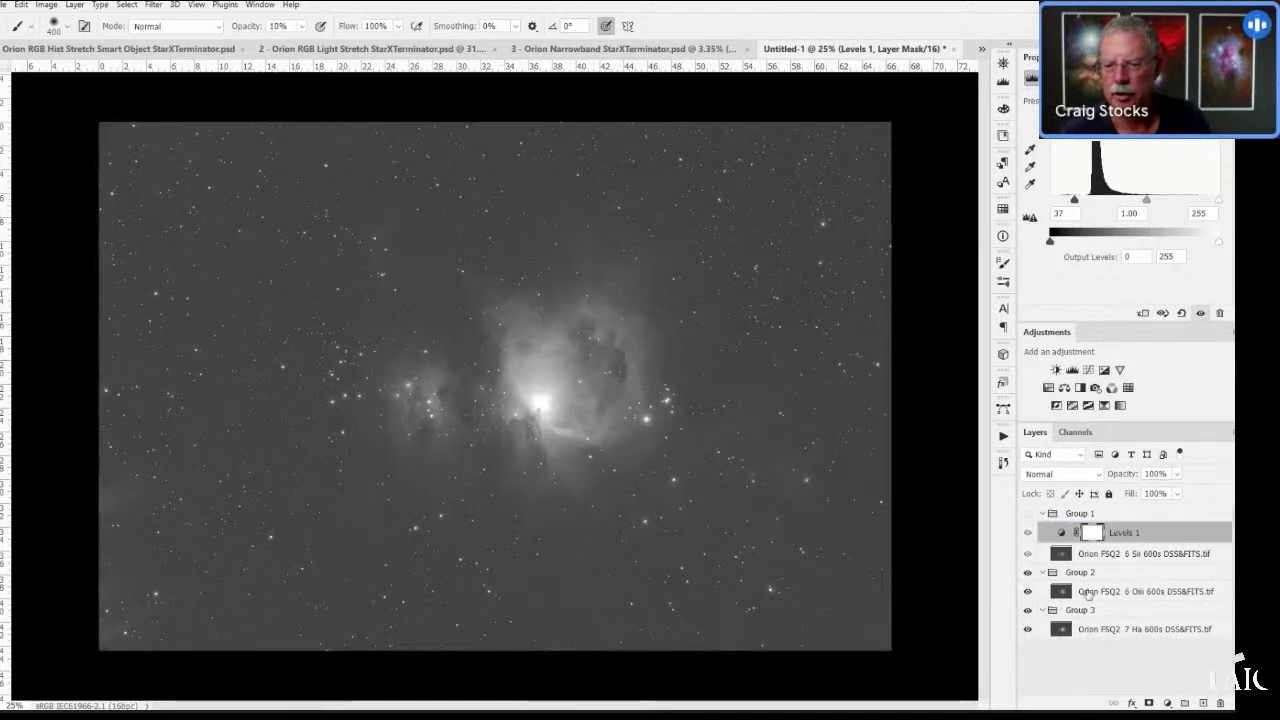
# - Add a Levels adjustment to the Oiii frame with black point 39, then hide Group 2
pyautogui.click(1088, 593)
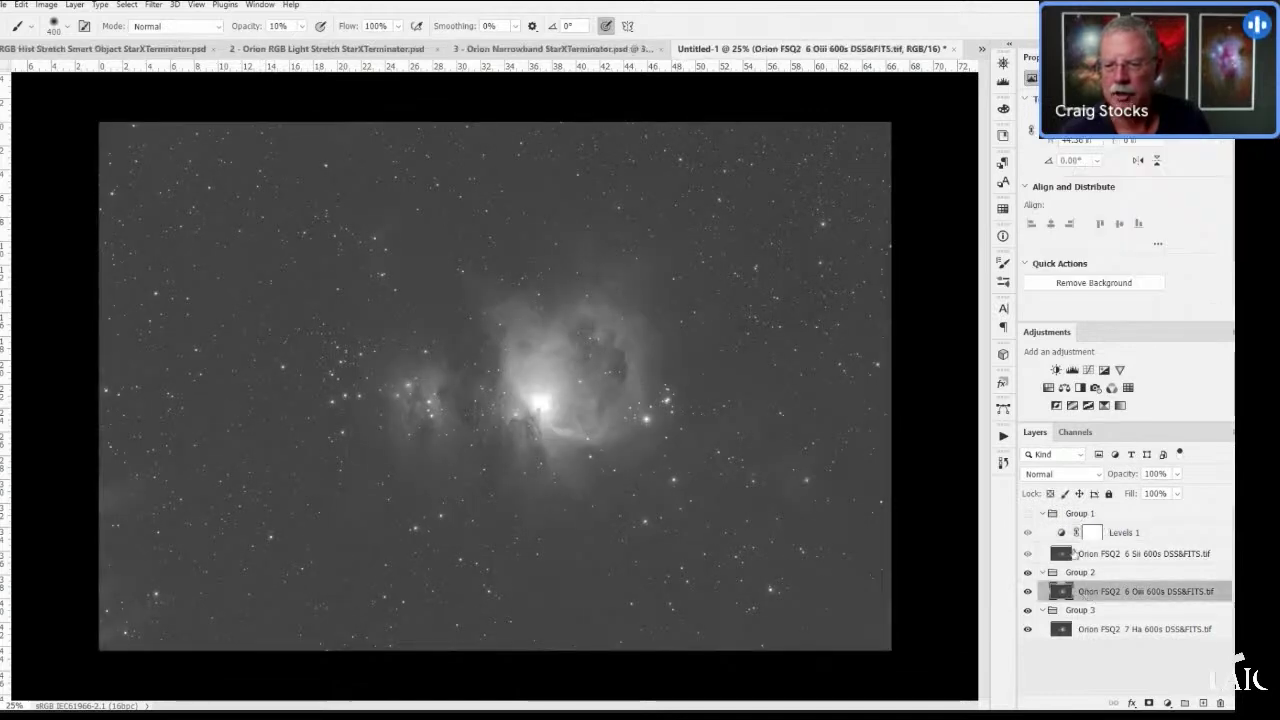
pyautogui.click(1072, 371)
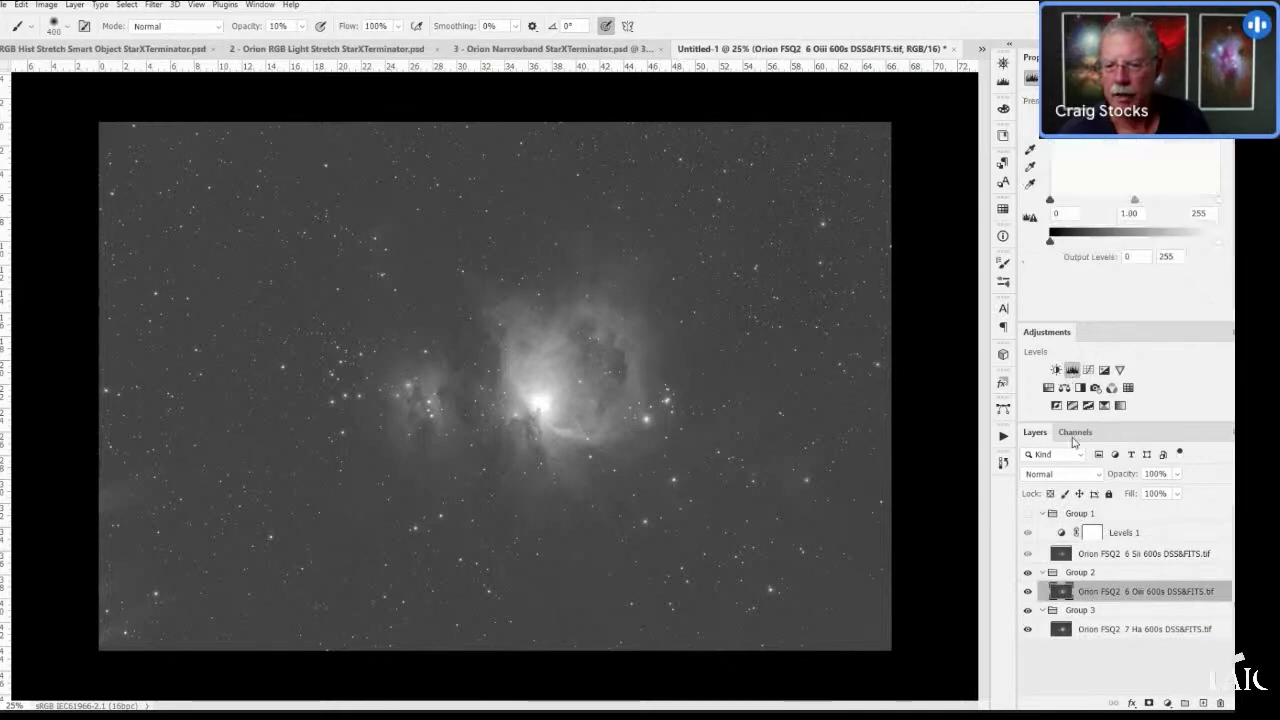
pyautogui.moveTo(1050, 200); pyautogui.dragTo(1077, 202)
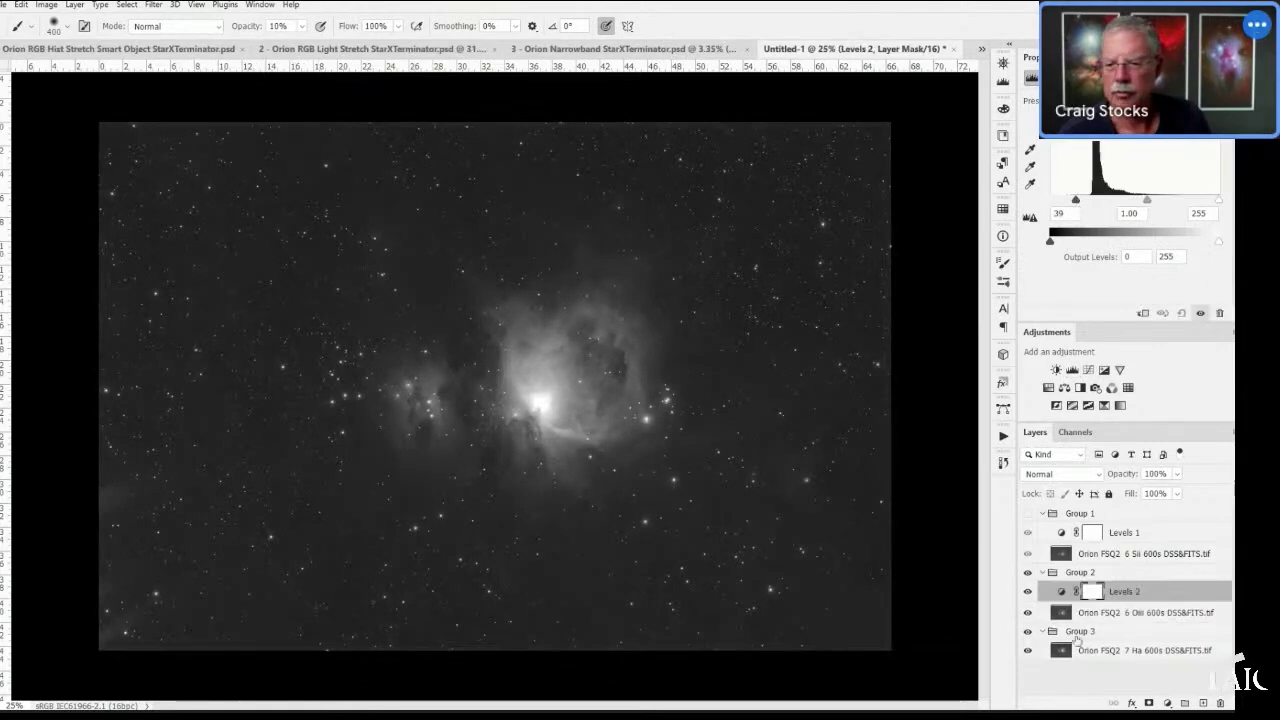
pyautogui.click(1028, 574)
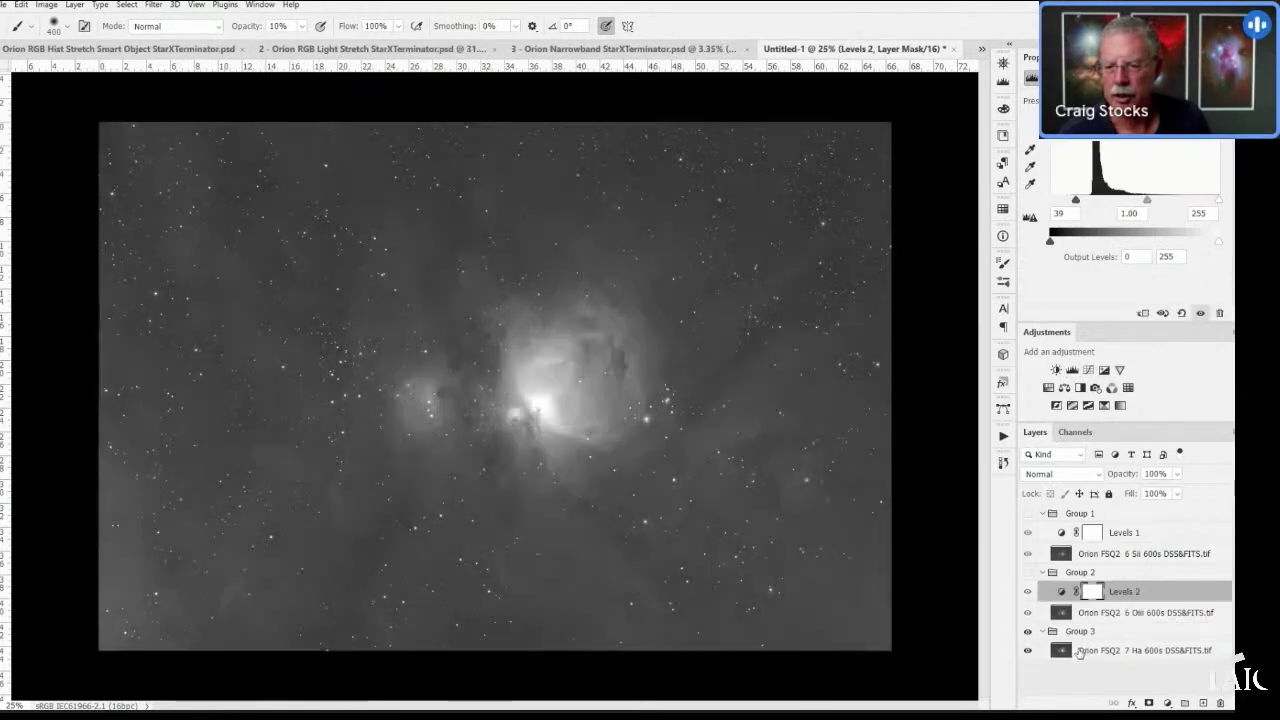
# - Add a Levels adjustment to the Ha frame with black point 33, then show and select Group 2
pyautogui.click(1079, 652)
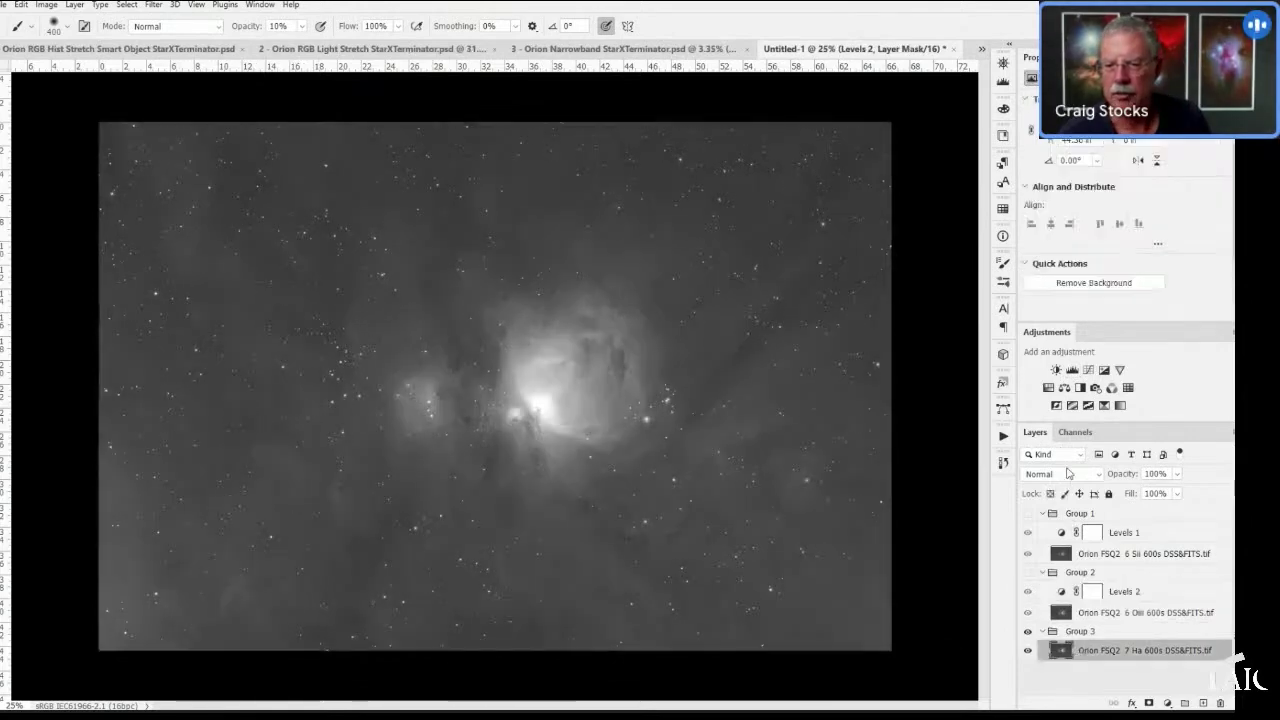
pyautogui.click(1071, 370)
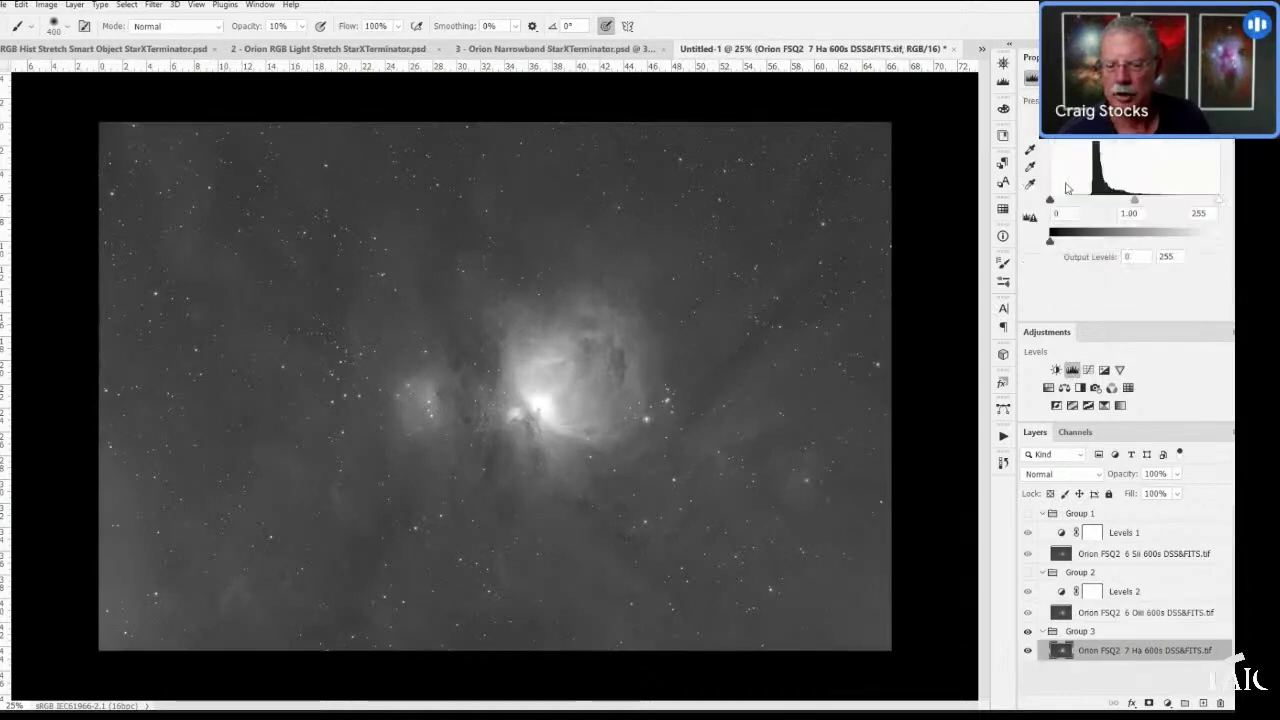
pyautogui.moveTo(1052, 201); pyautogui.dragTo(1072, 202)
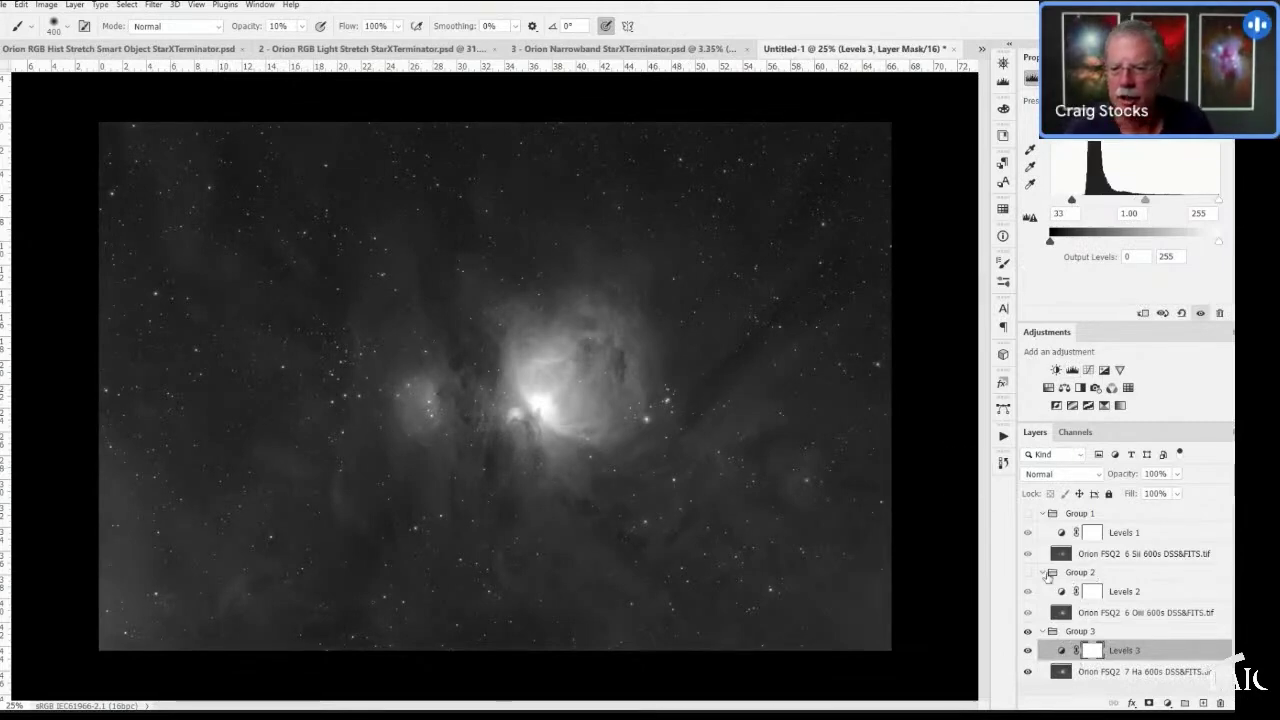
pyautogui.click(1028, 572)
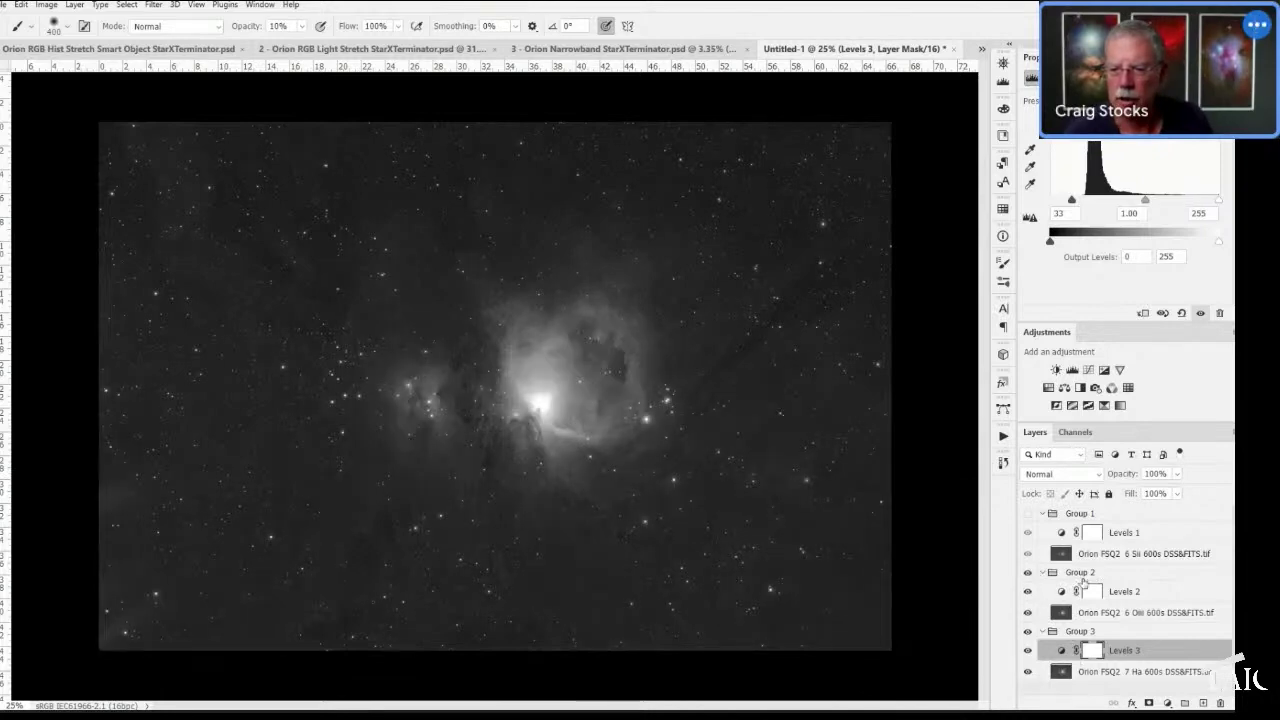
pyautogui.click(1120, 573)
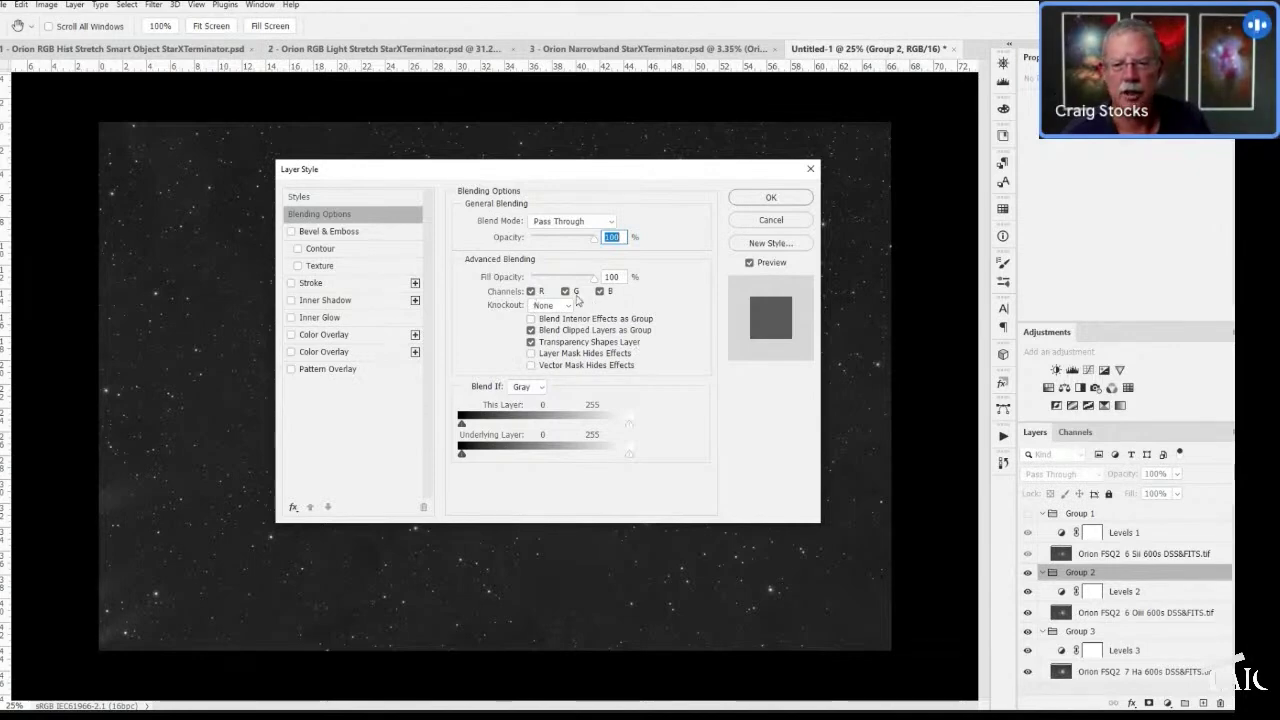
# - Exclude the red channel from Group 2's blending, leaving only green and blue
pyautogui.click(531, 291)
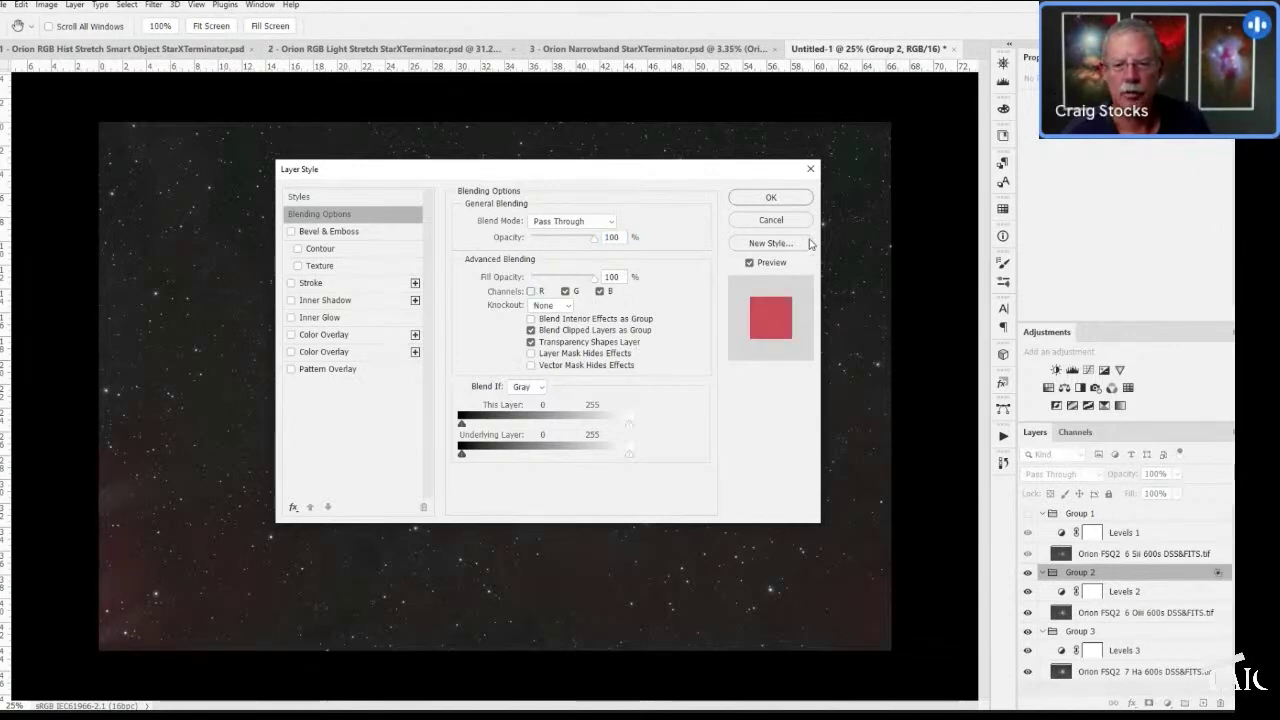
pyautogui.press('Return')
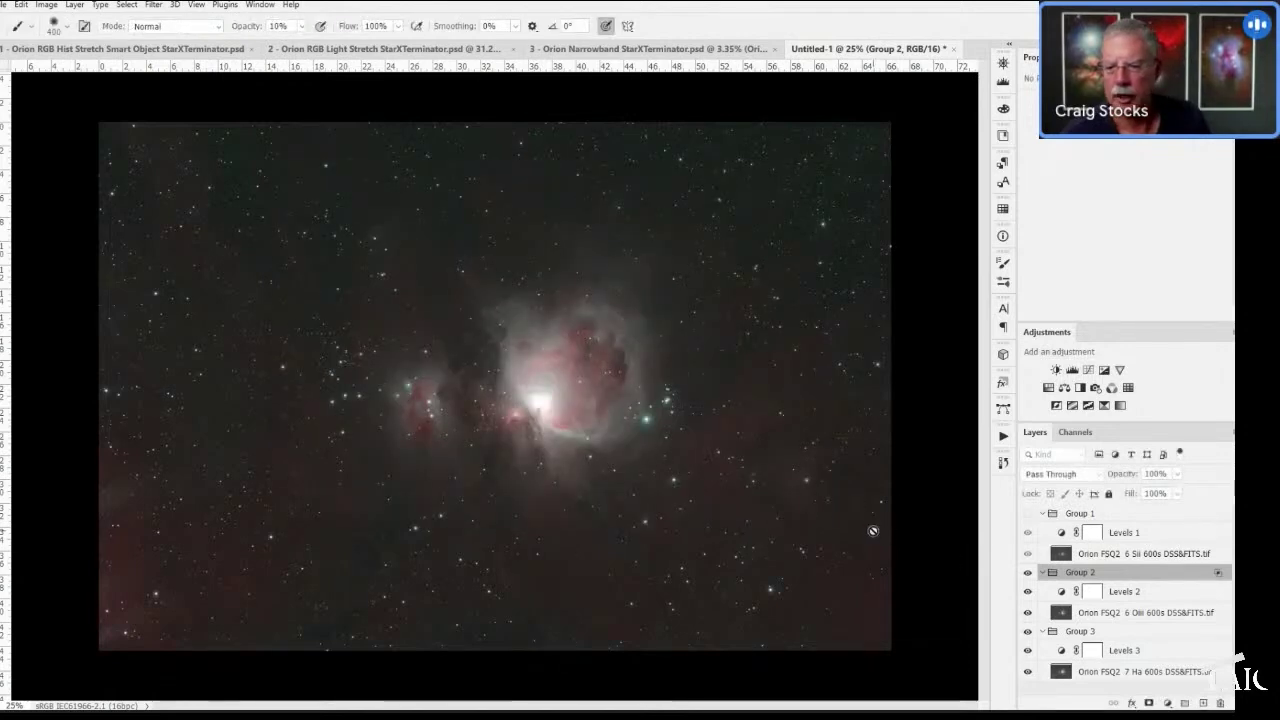
pyautogui.scroll(1, 658, 403)
pyautogui.scroll(1, 658, 403)
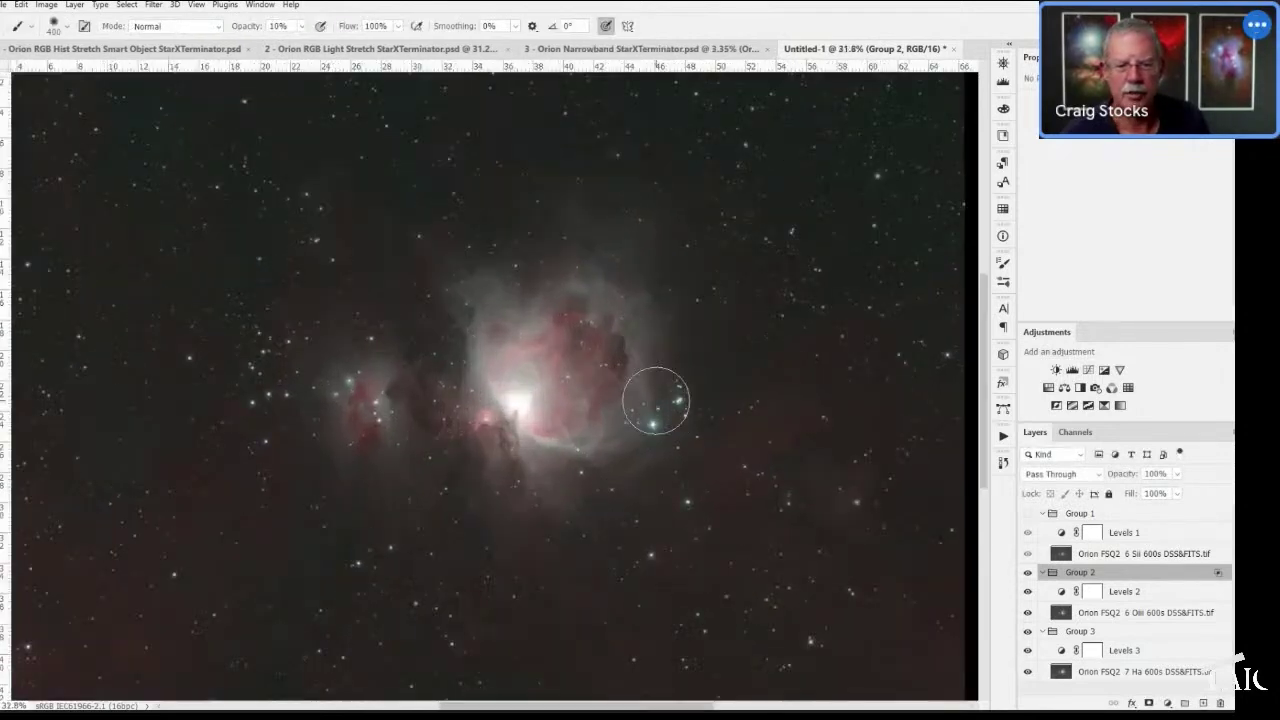
pyautogui.scroll(1, 690, 400)
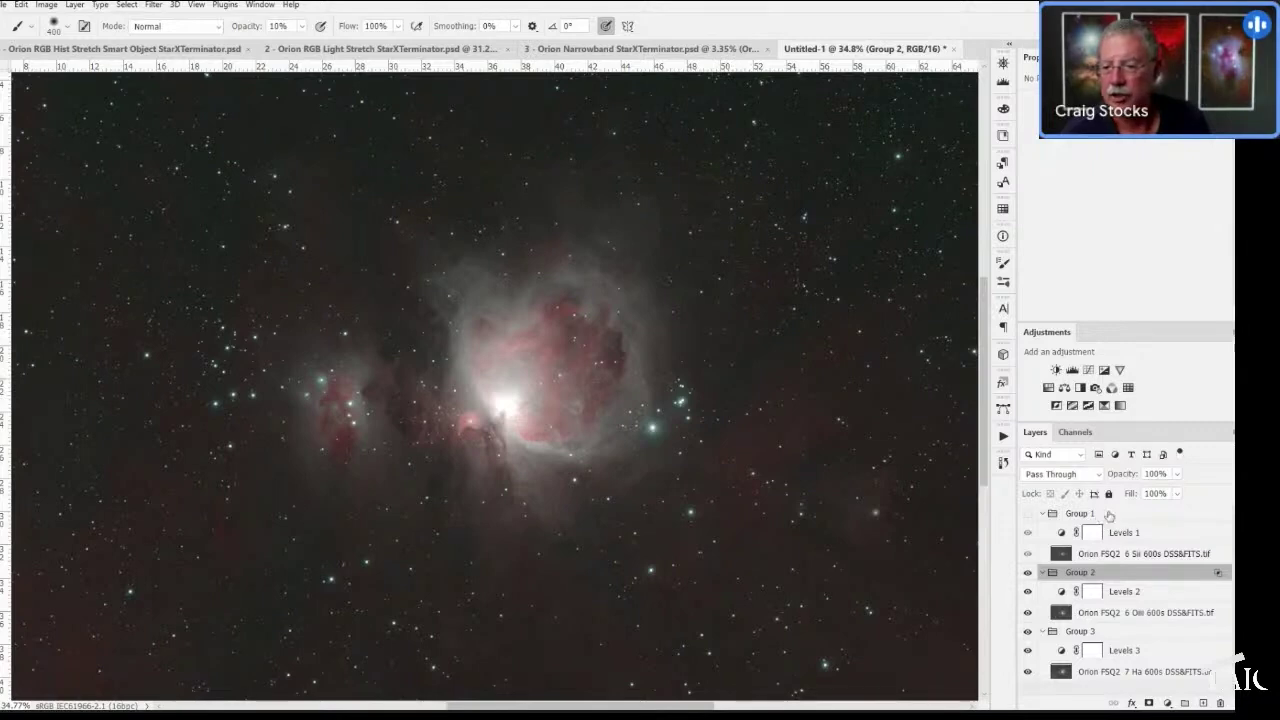
# - Make Group 1 visible again and select it
pyautogui.click(1027, 513)
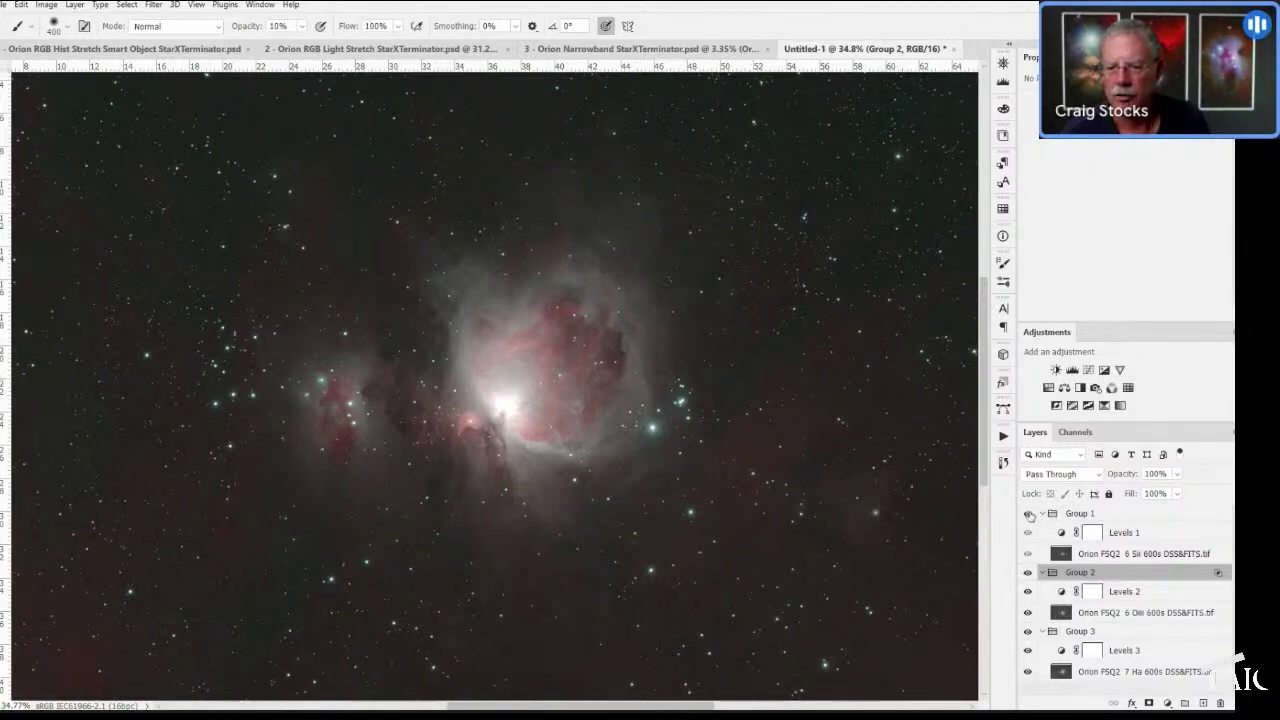
pyautogui.click(1130, 515)
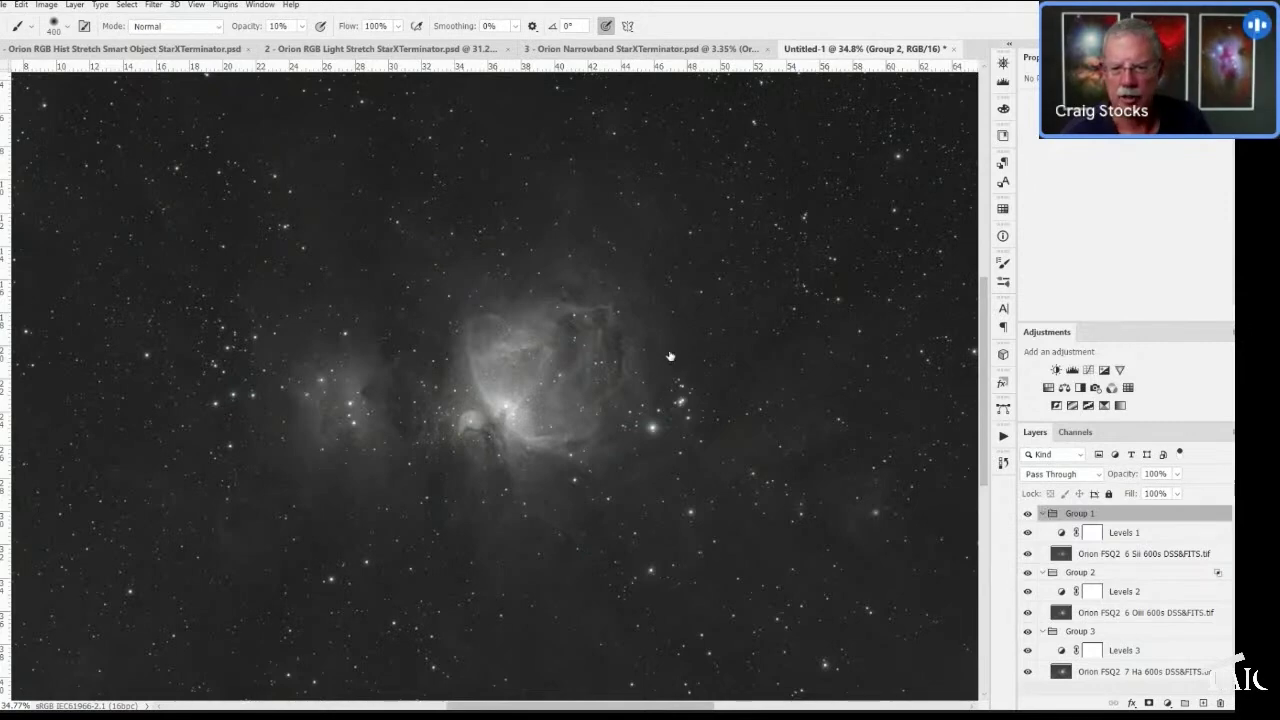
pyautogui.press('h')
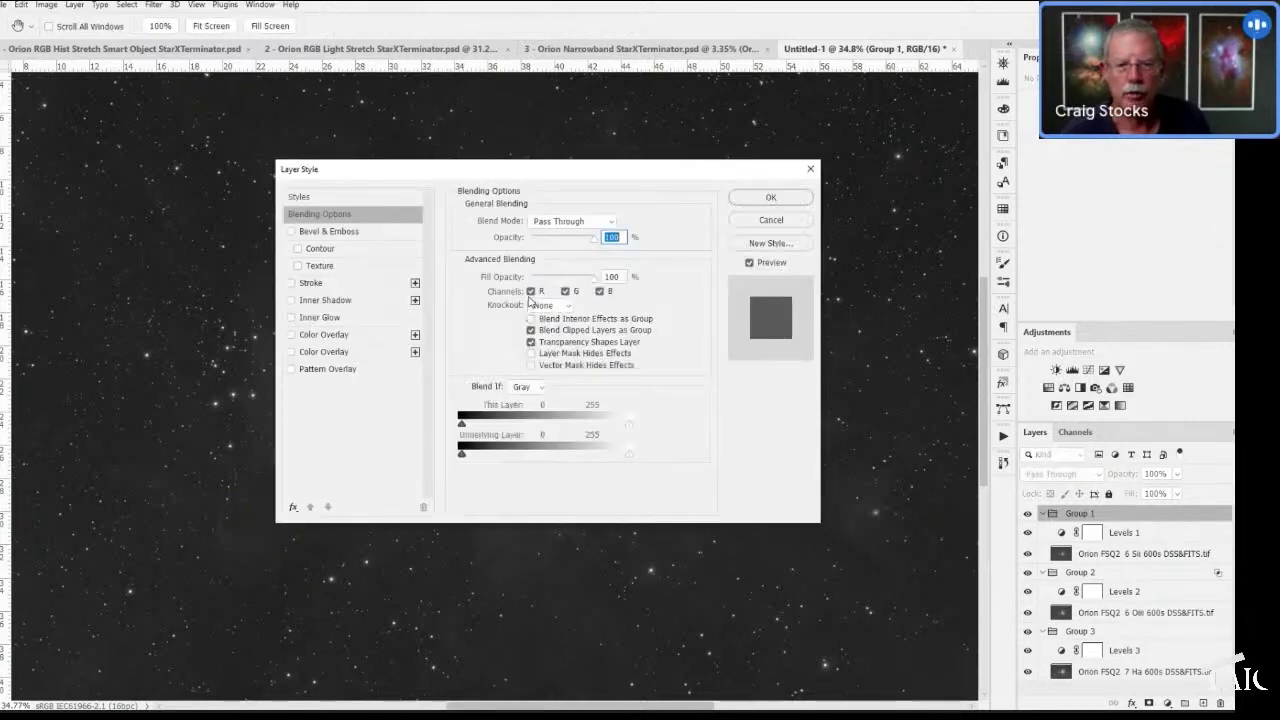
# - Restrict Group 1's blending to the green channel only by excluding red and blue
pyautogui.click(531, 291)
pyautogui.click(599, 291)
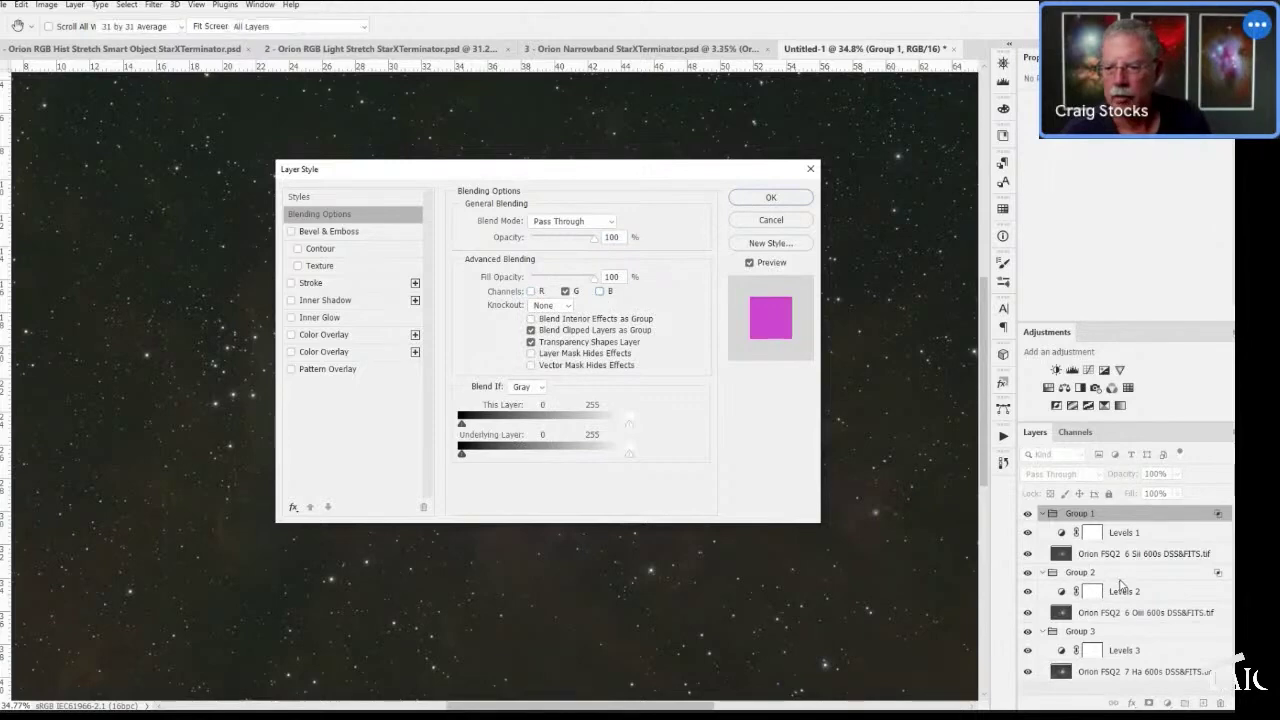
pyautogui.press('Return')
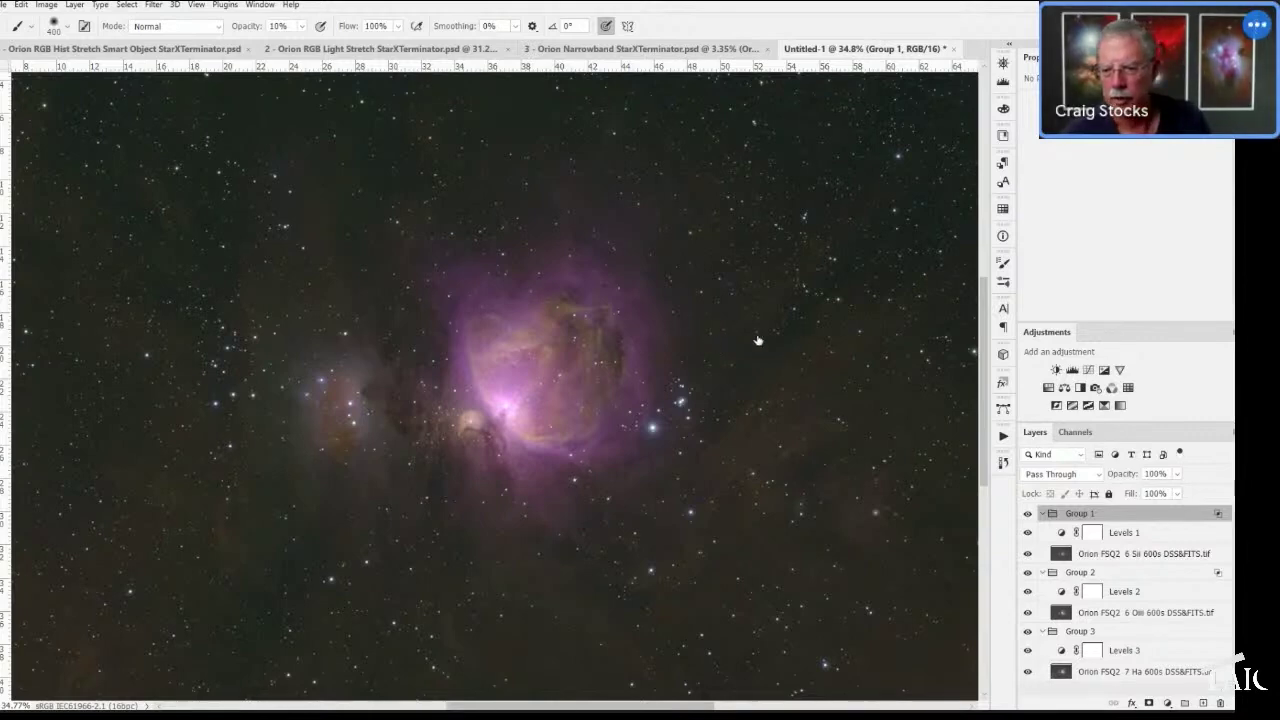
# - Switch Group 1 to the red channel only, then select Group 2
pyautogui.press('F2')
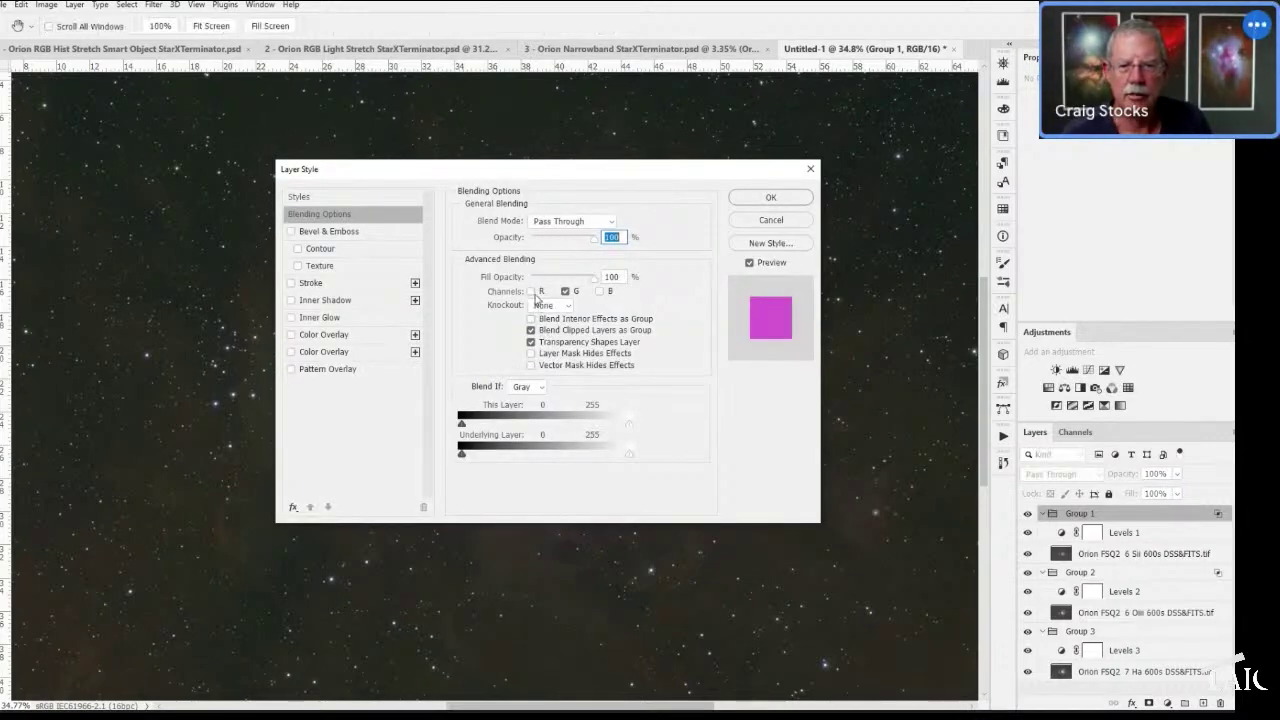
pyautogui.click(531, 291)
pyautogui.click(565, 291)
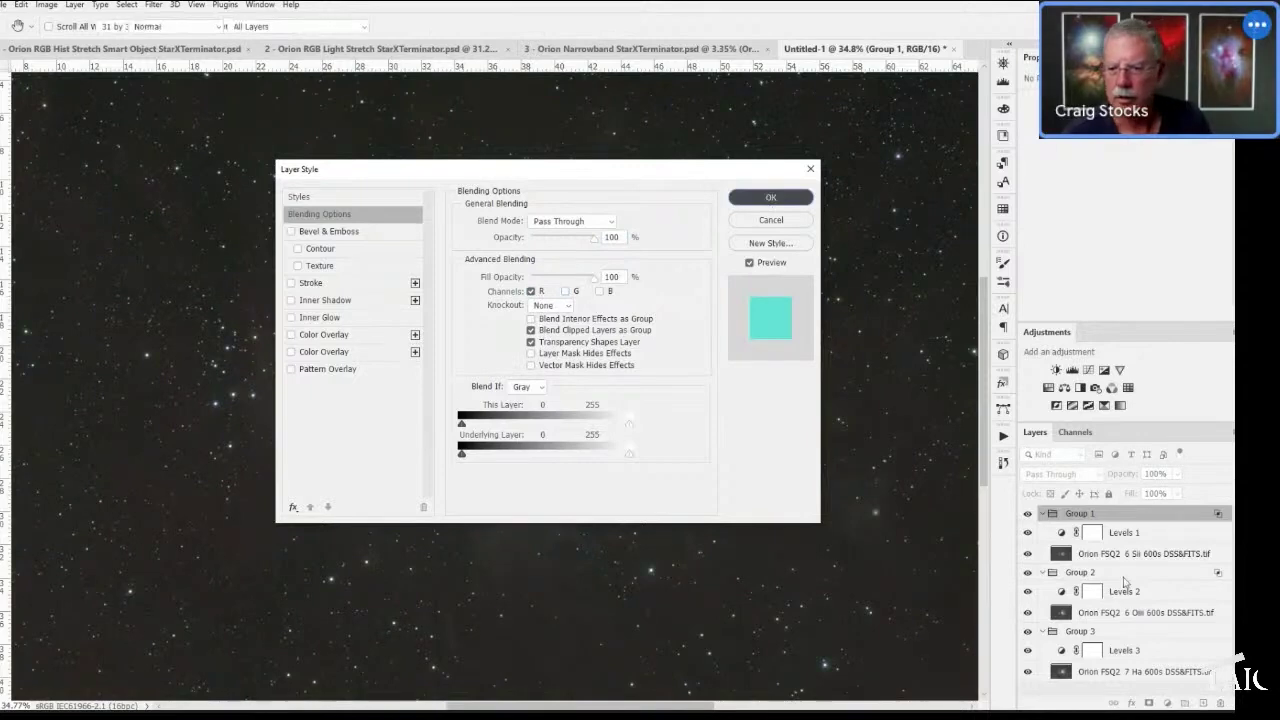
pyautogui.press('Return')
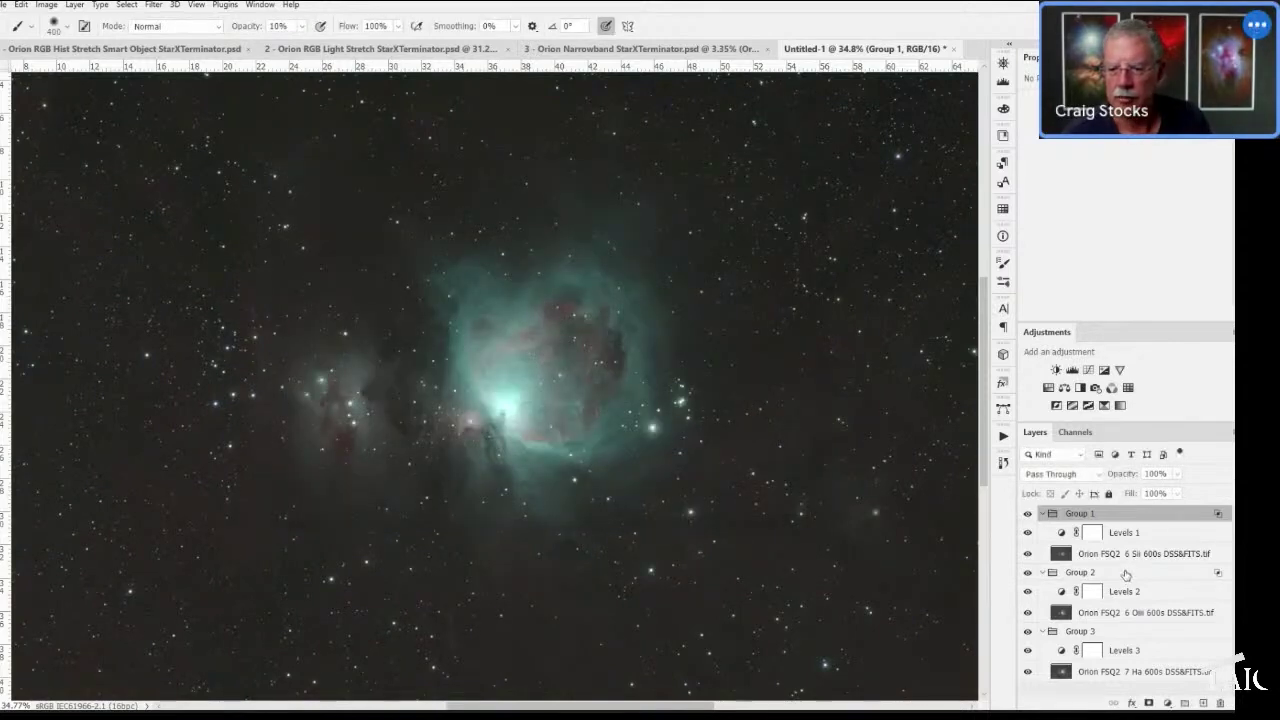
pyautogui.click(1125, 574)
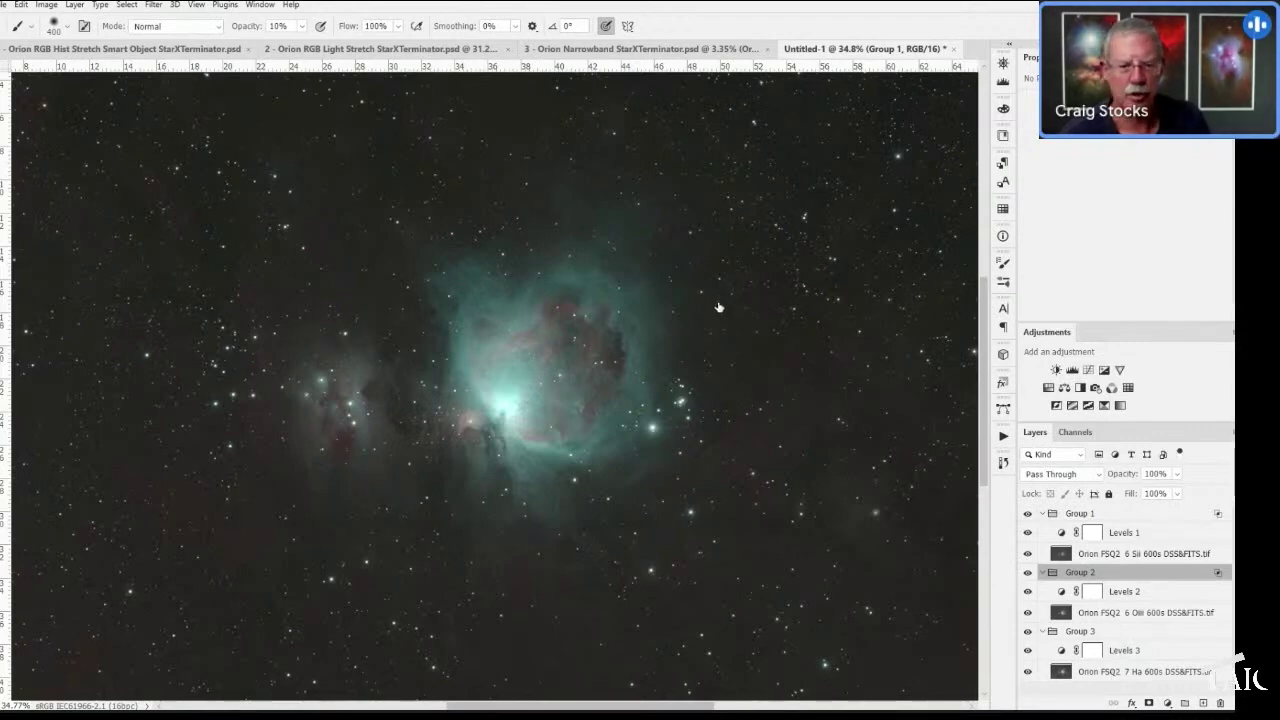
pyautogui.click(1139, 574)
# - Exclude green from Group 2's Advanced Blending so it feeds only the blue channel
pyautogui.press('h')
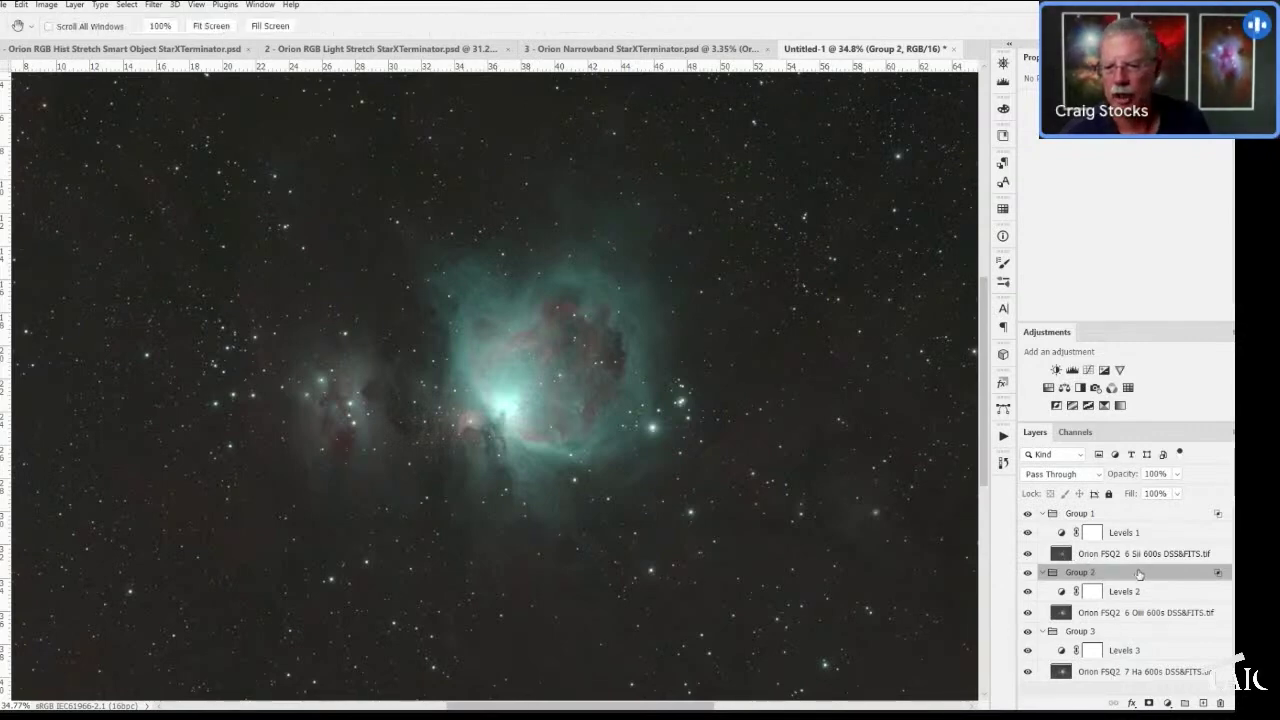
pyautogui.doubleClick(1139, 574)
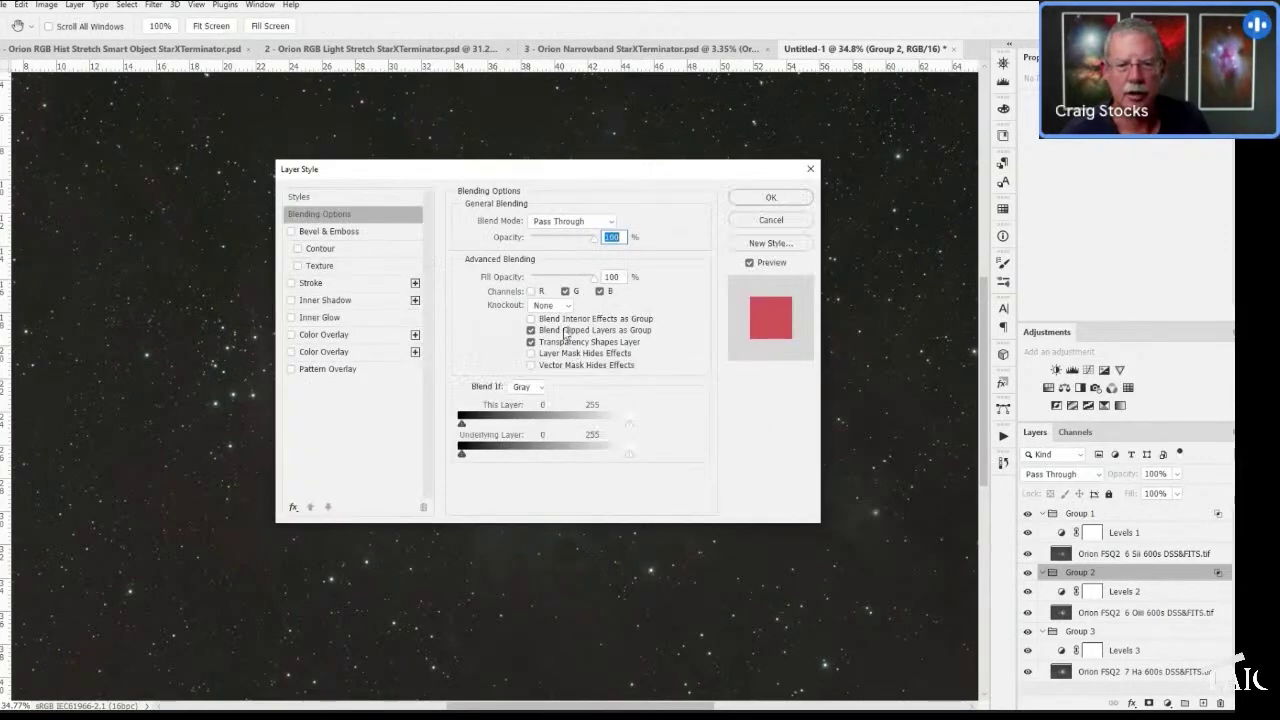
pyautogui.click(565, 291)
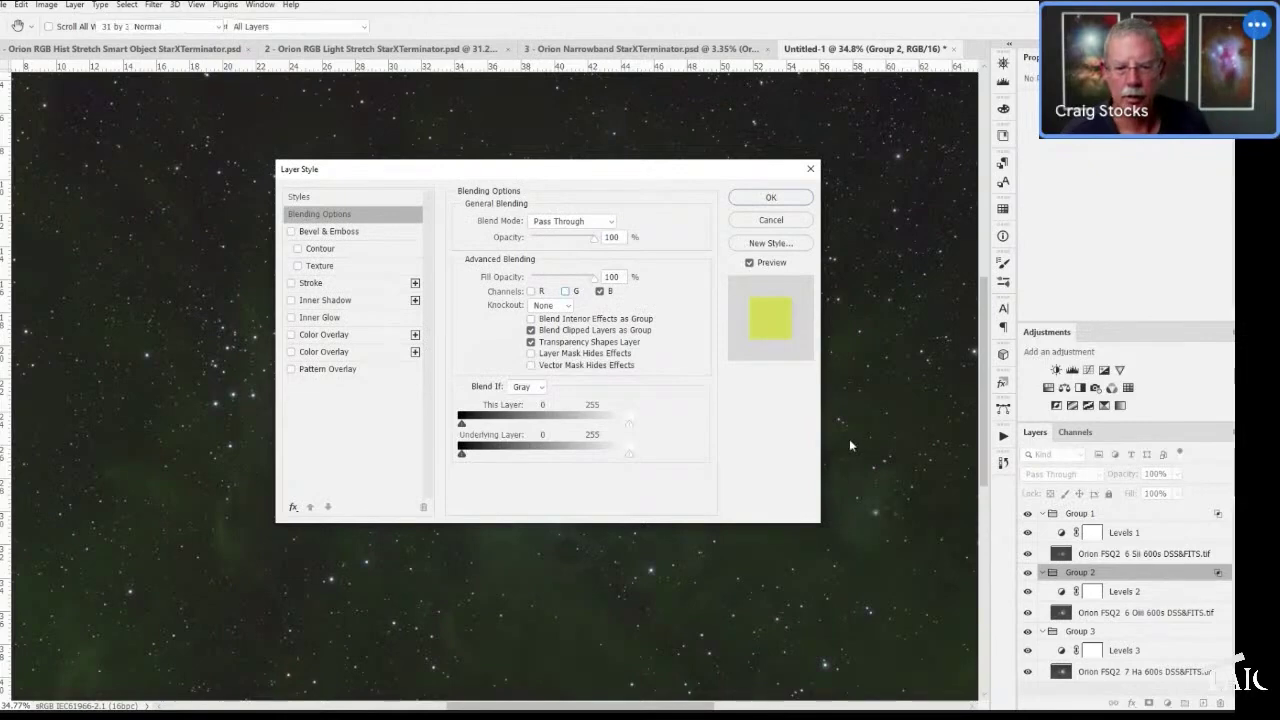
pyautogui.press('Return')
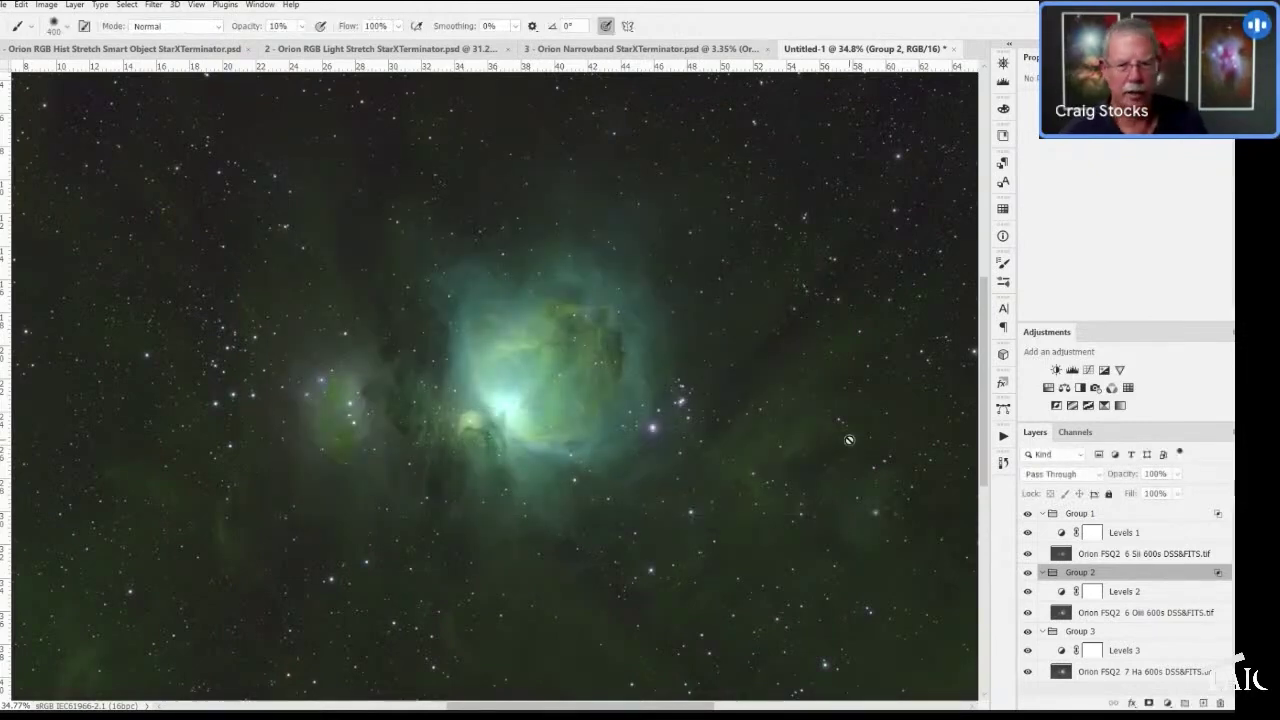
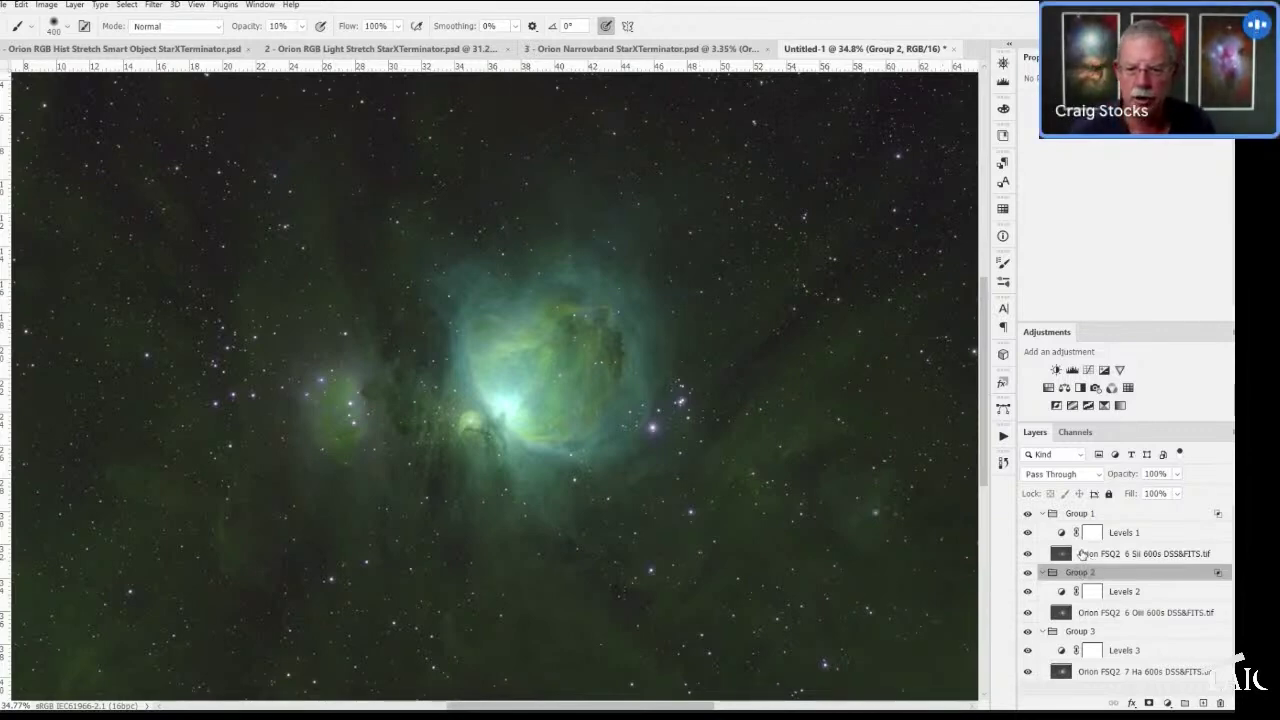
# - Inspect the SII, OIII and Ha layers, then switch to the Orion Narrowband StarXTerminator document
pyautogui.click(1136, 553)
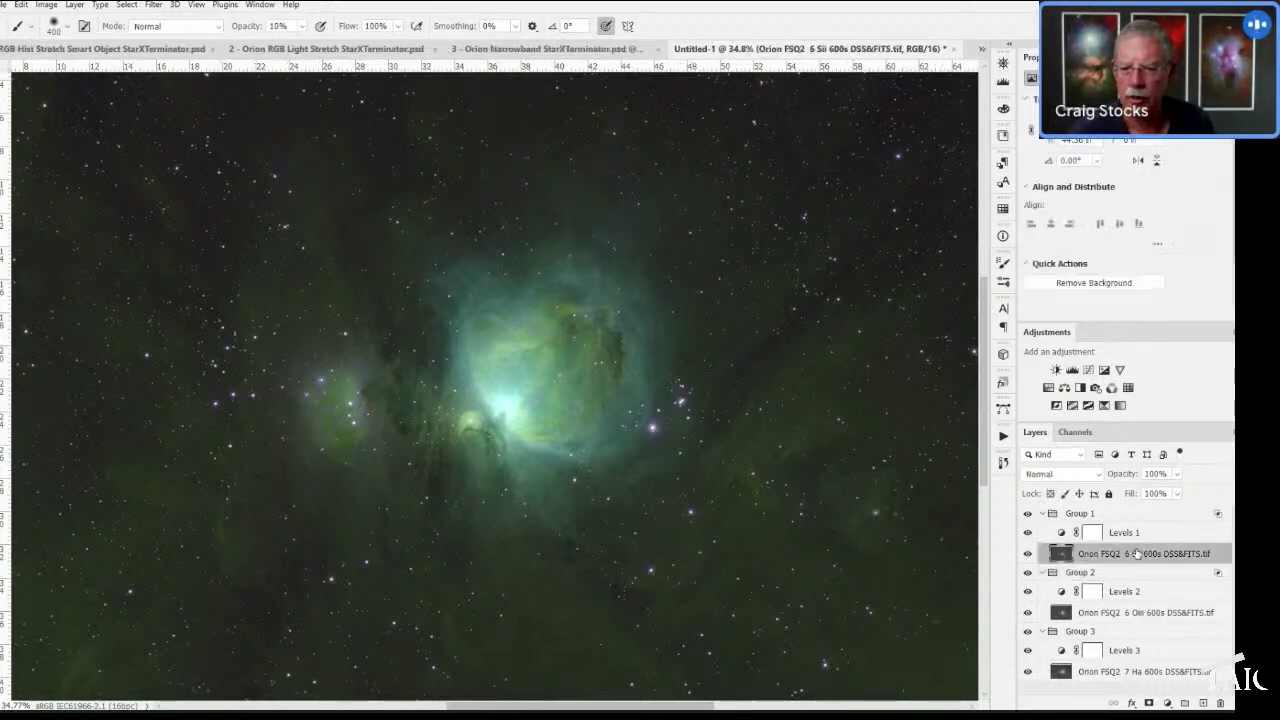
pyautogui.click(1131, 617)
pyautogui.click(1130, 673)
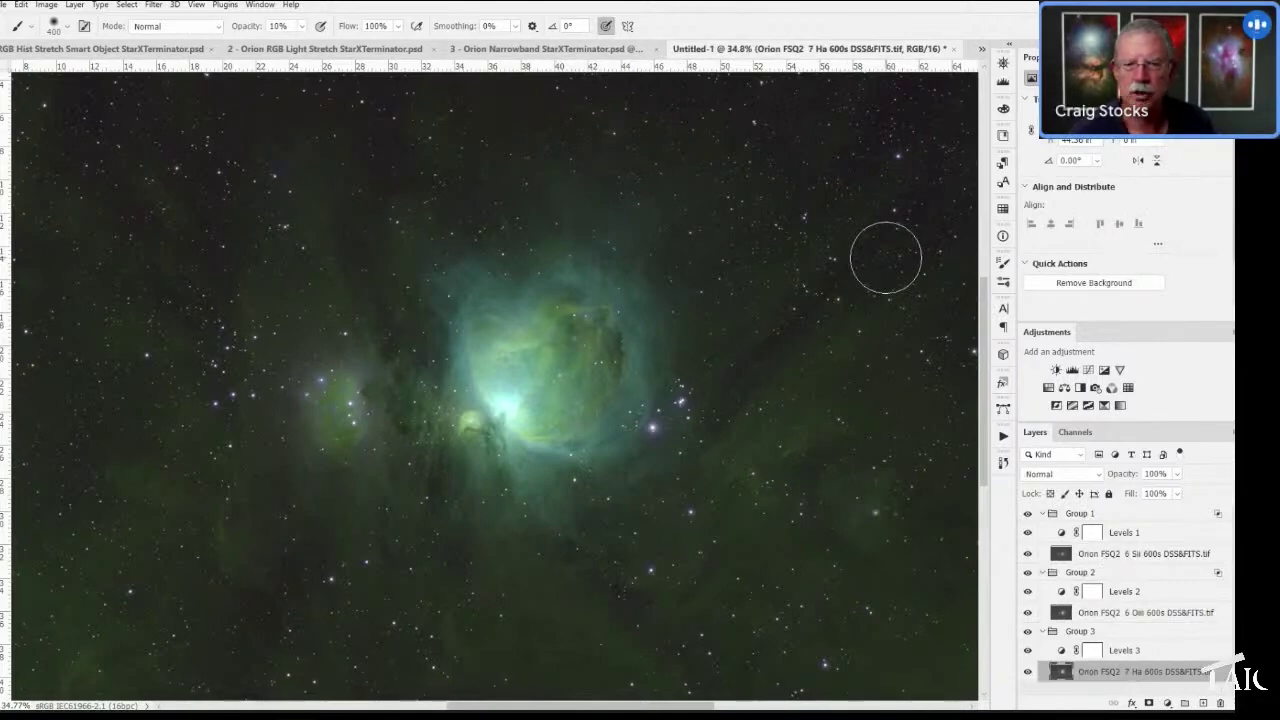
pyautogui.click(562, 50)
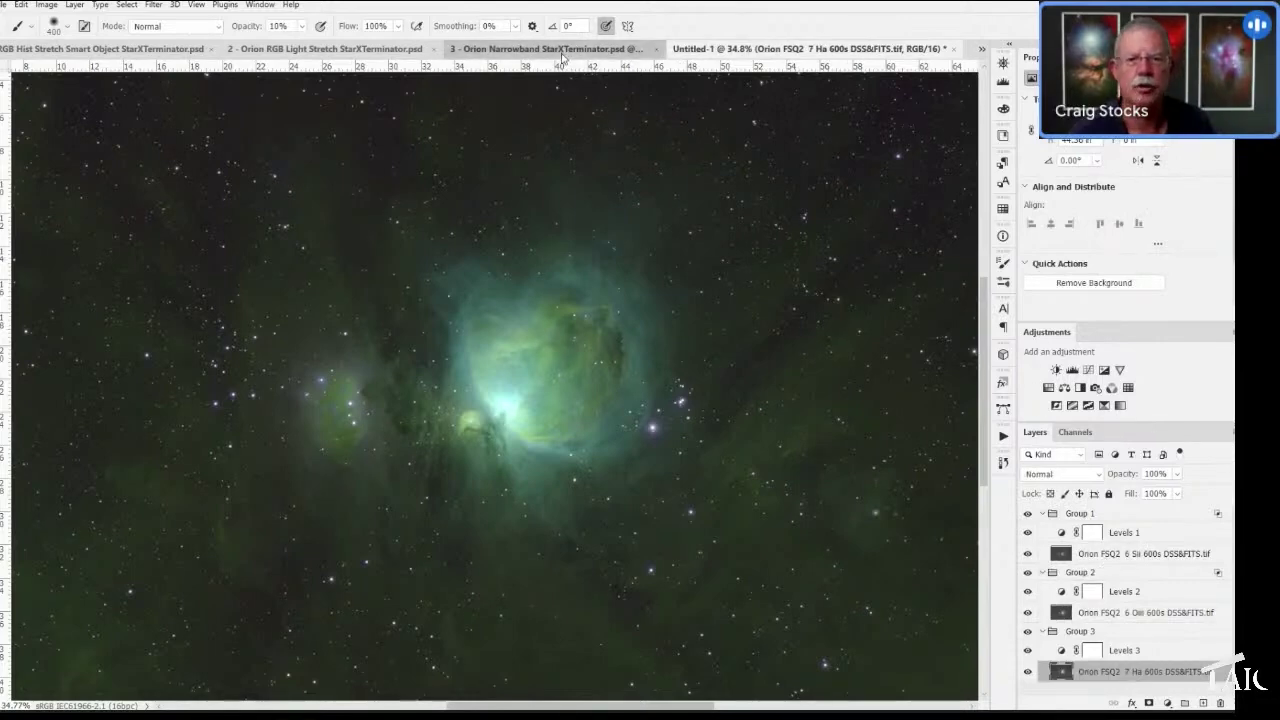
# - Zoom to about 50–60% and pan to centre the view on the Orion Nebula's core
pyautogui.scroll(6, 569, 506)
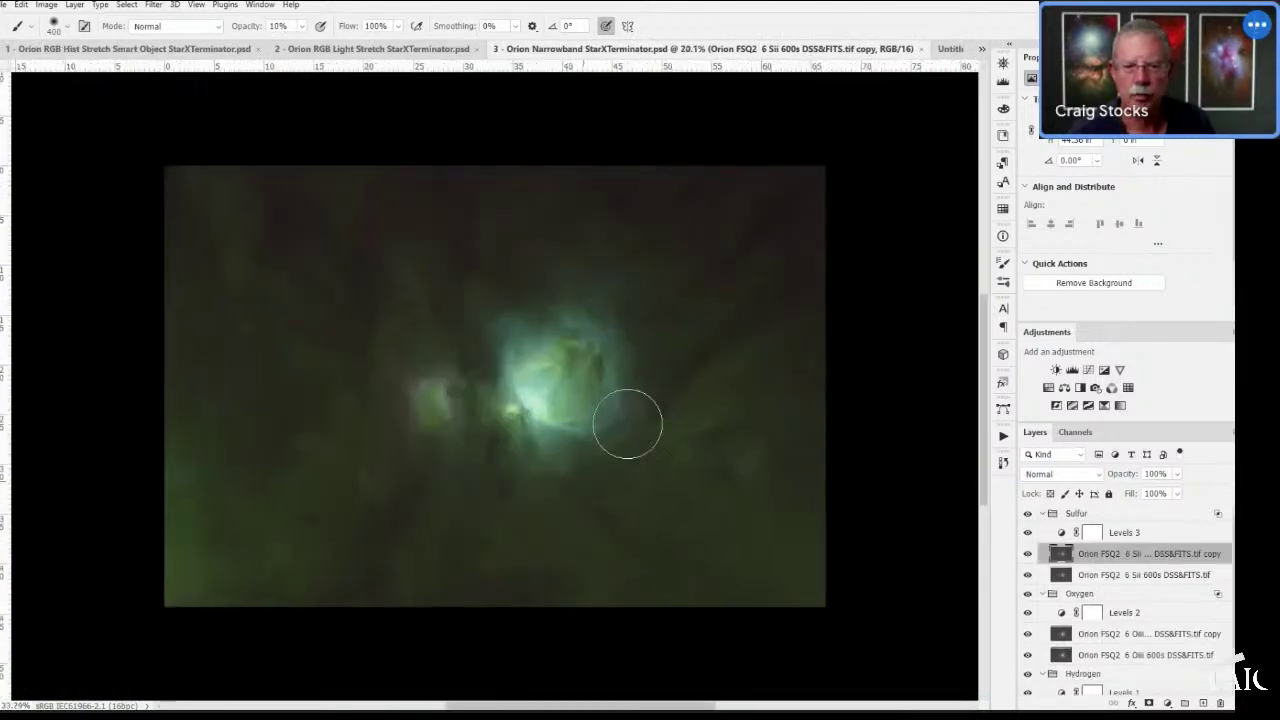
pyautogui.scroll(4, 651, 206)
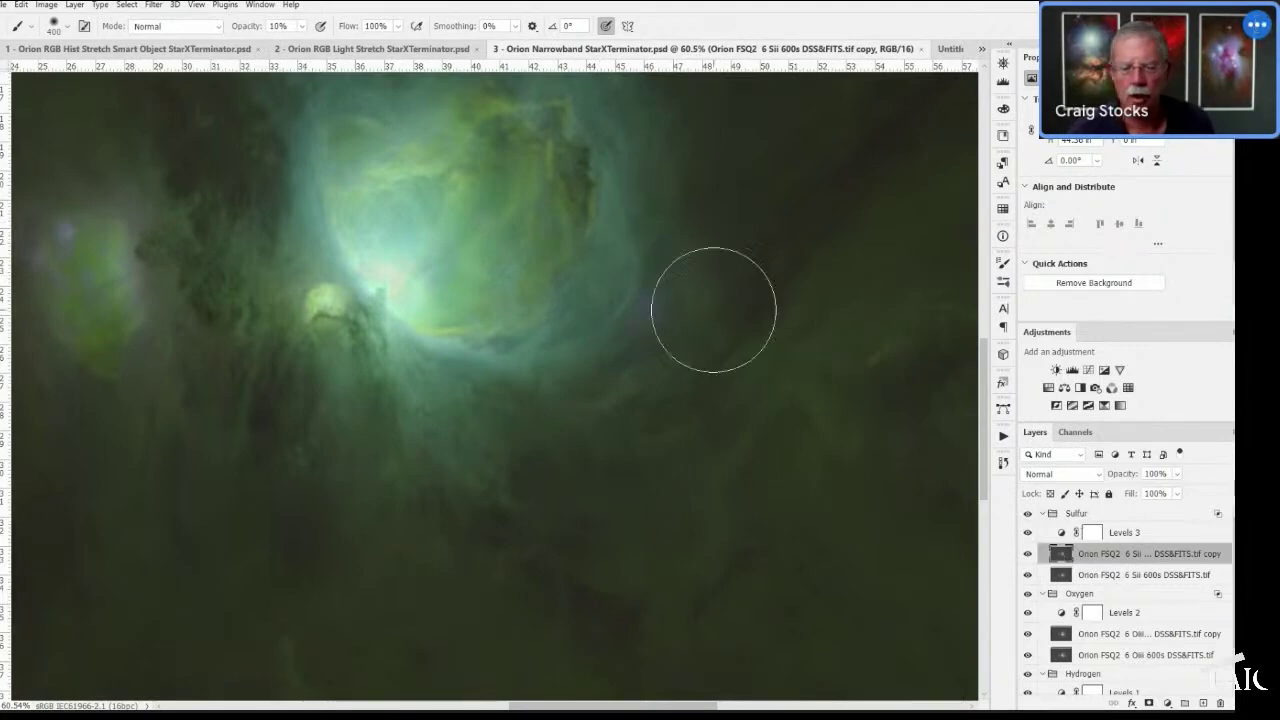
pyautogui.scroll(-2, 706, 294)
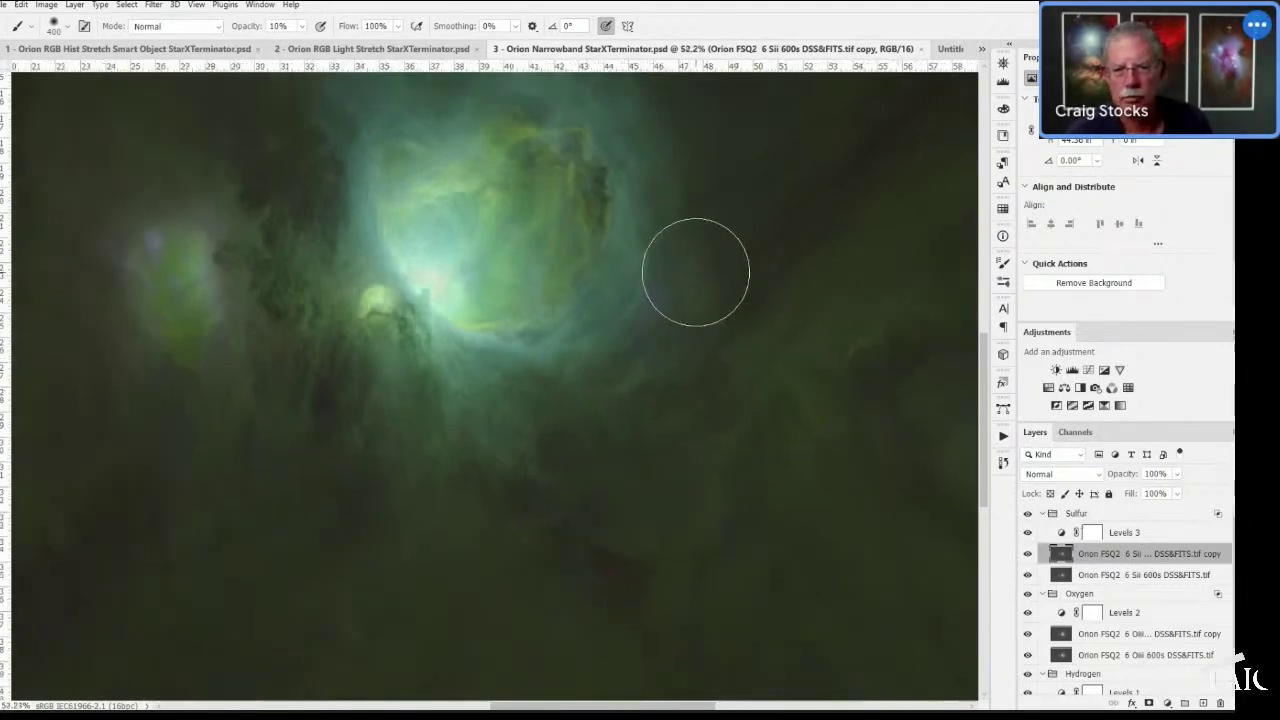
pyautogui.moveTo(694, 263)
pyautogui.mouseDown()
pyautogui.moveTo(701, 392)
pyautogui.moveTo(720, 391)
pyautogui.mouseUp()
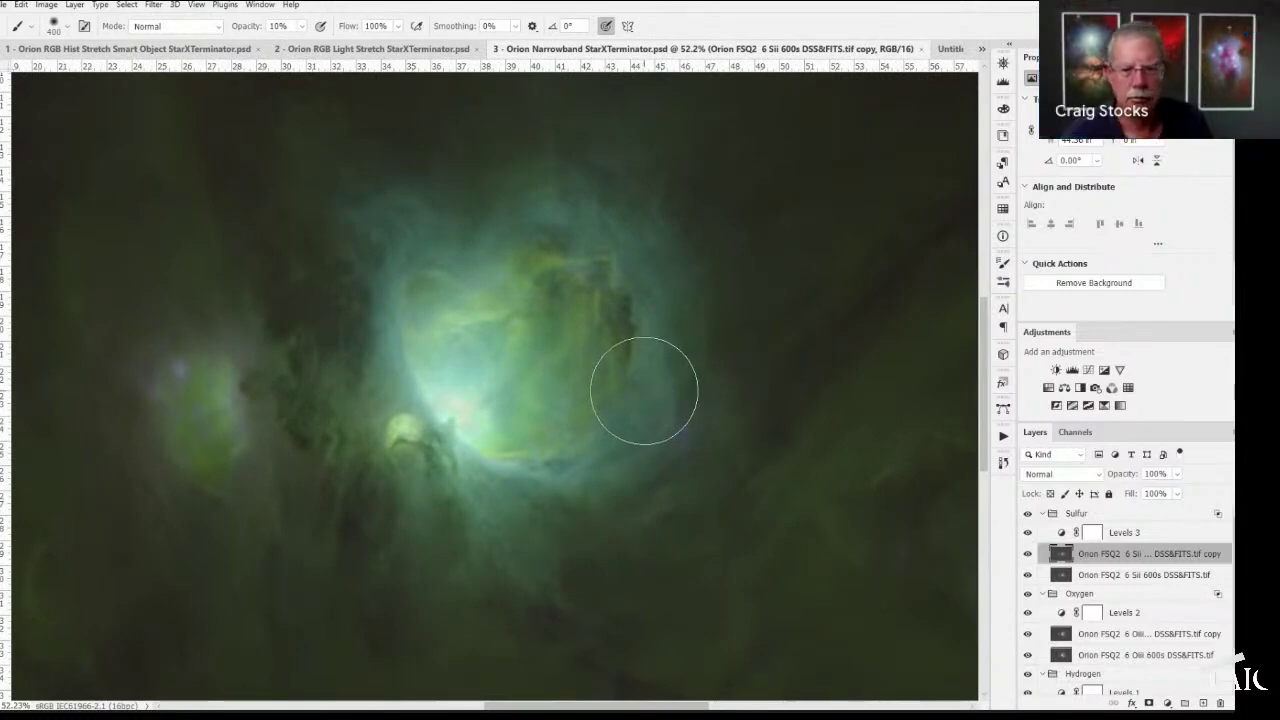
pyautogui.scroll(-2, 657, 383)
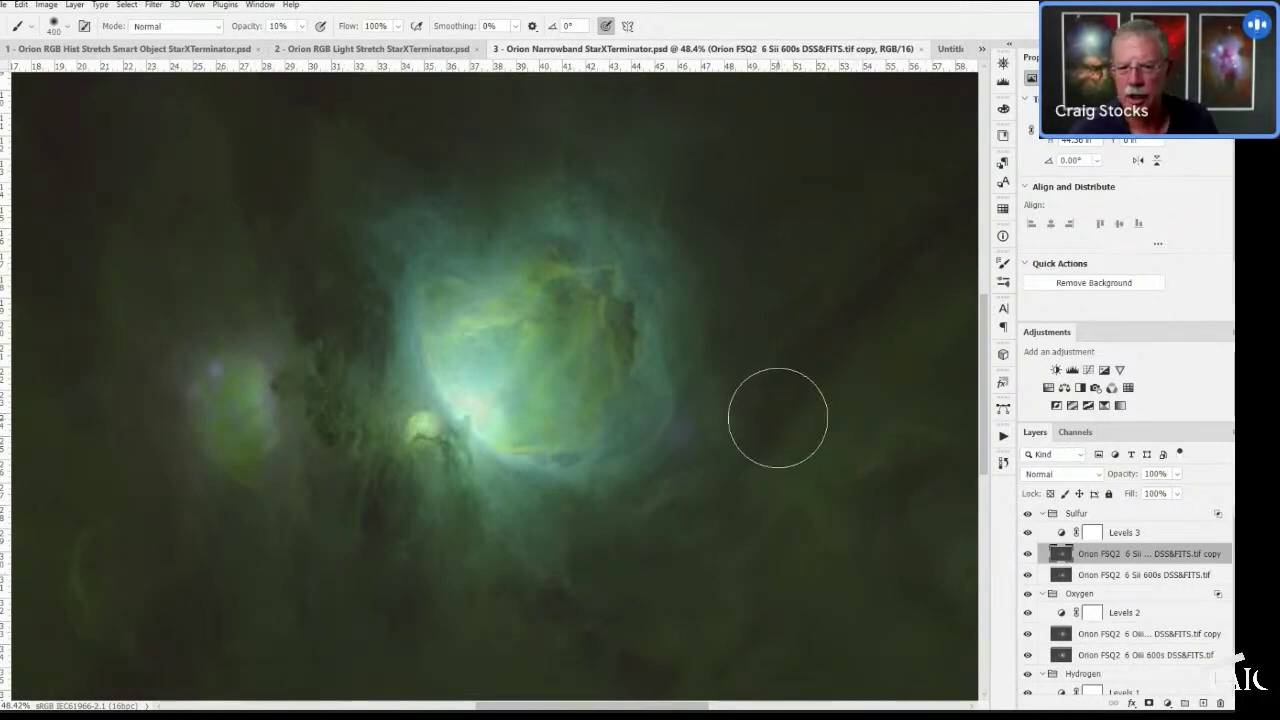
# - Collapse Sulfur, trial a Color Balance with Magenta–Green at -33, then delete it
pyautogui.click(1076, 513)
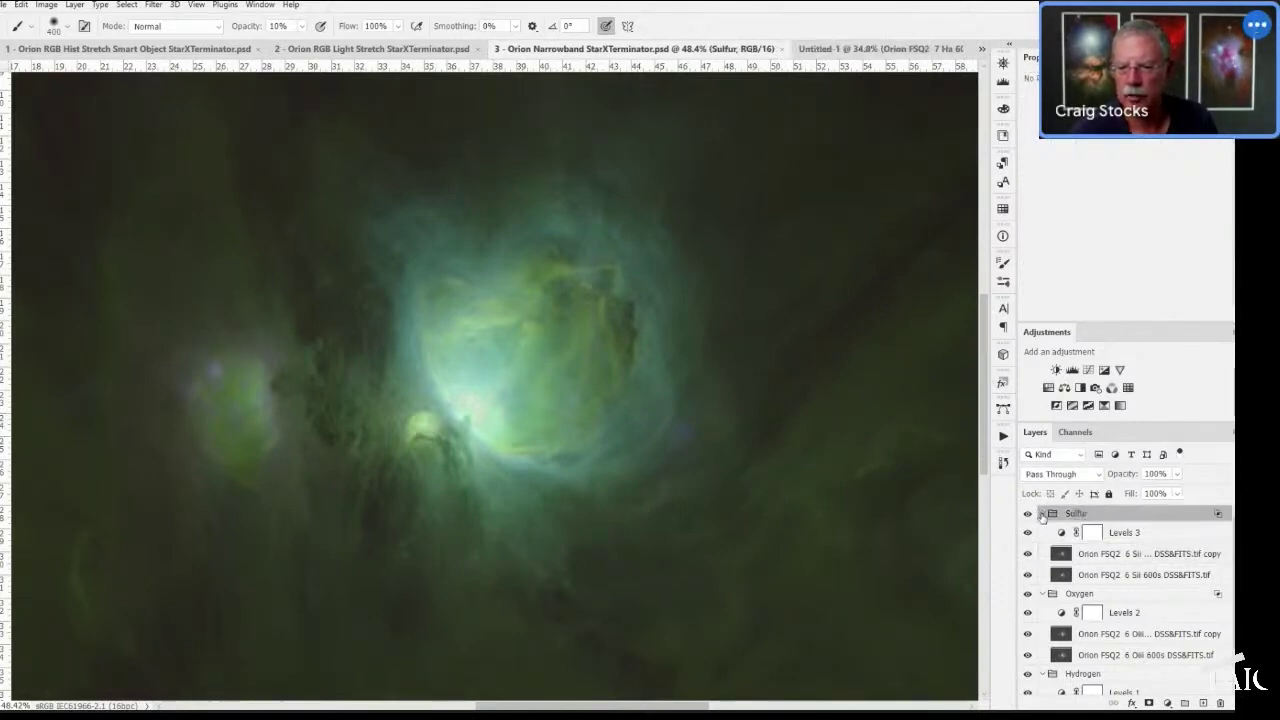
pyautogui.click(1041, 513)
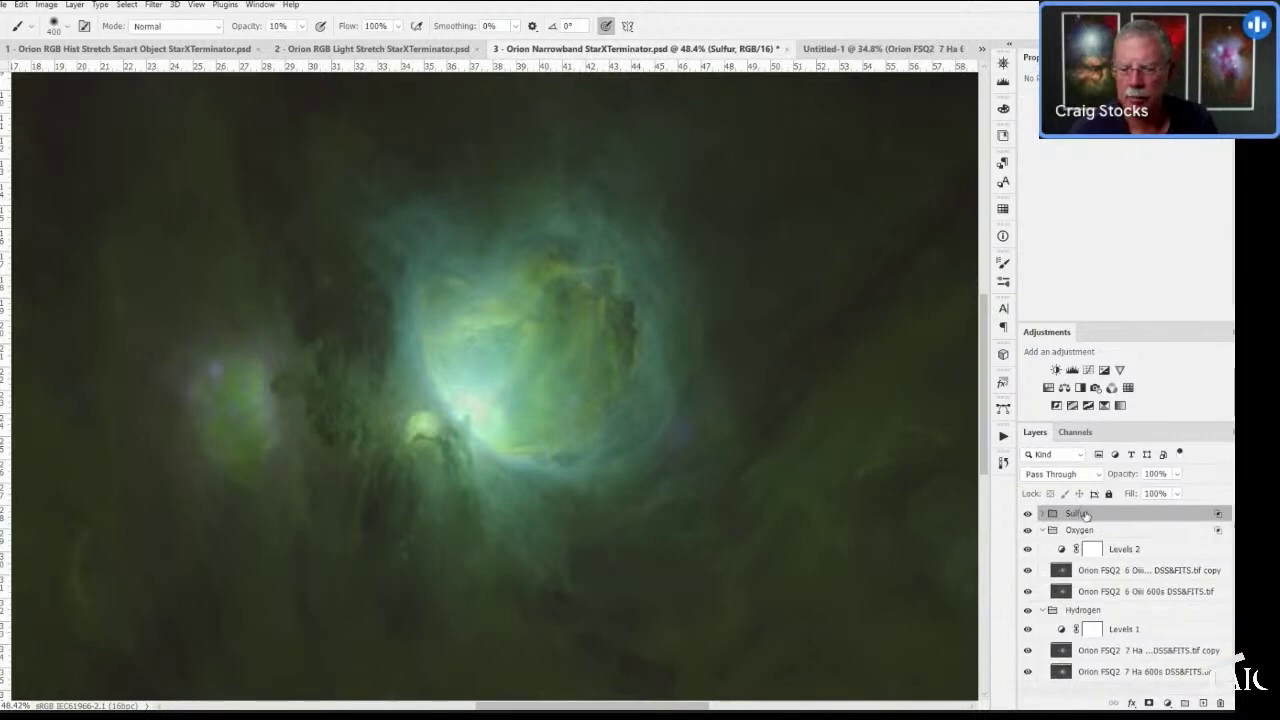
pyautogui.click(1064, 388)
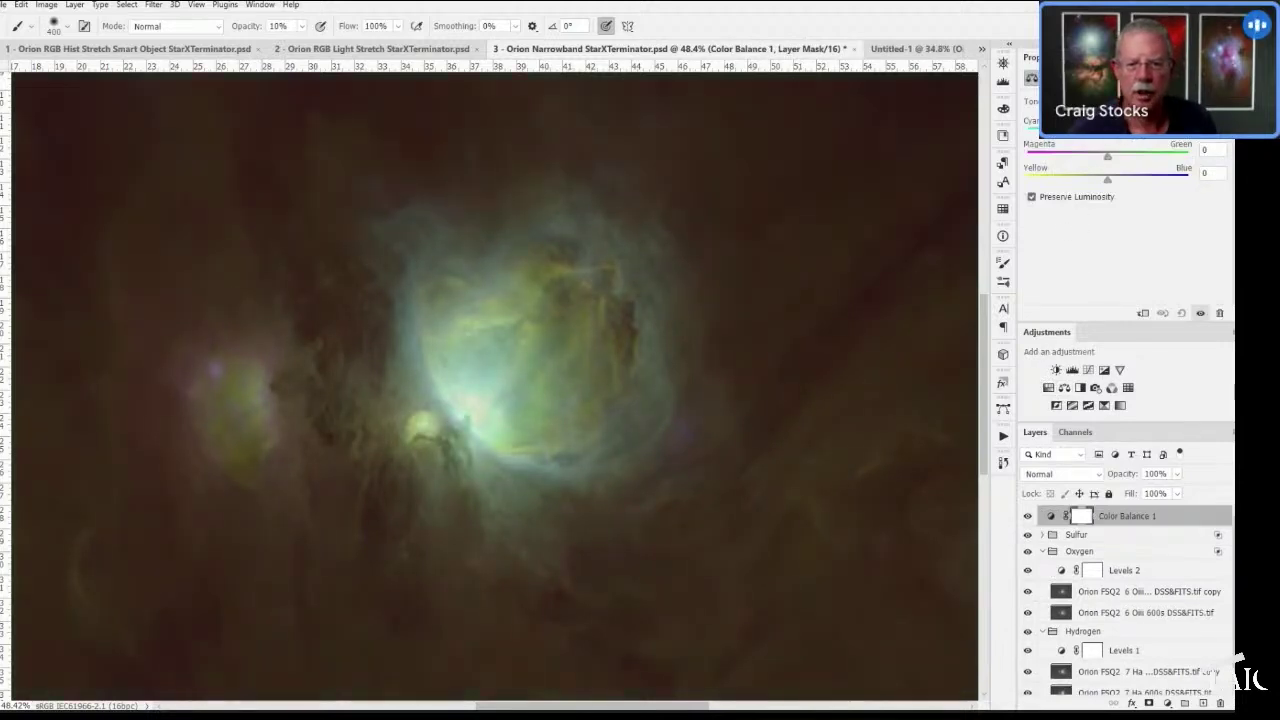
pyautogui.moveTo(1107, 157); pyautogui.dragTo(1081, 167)
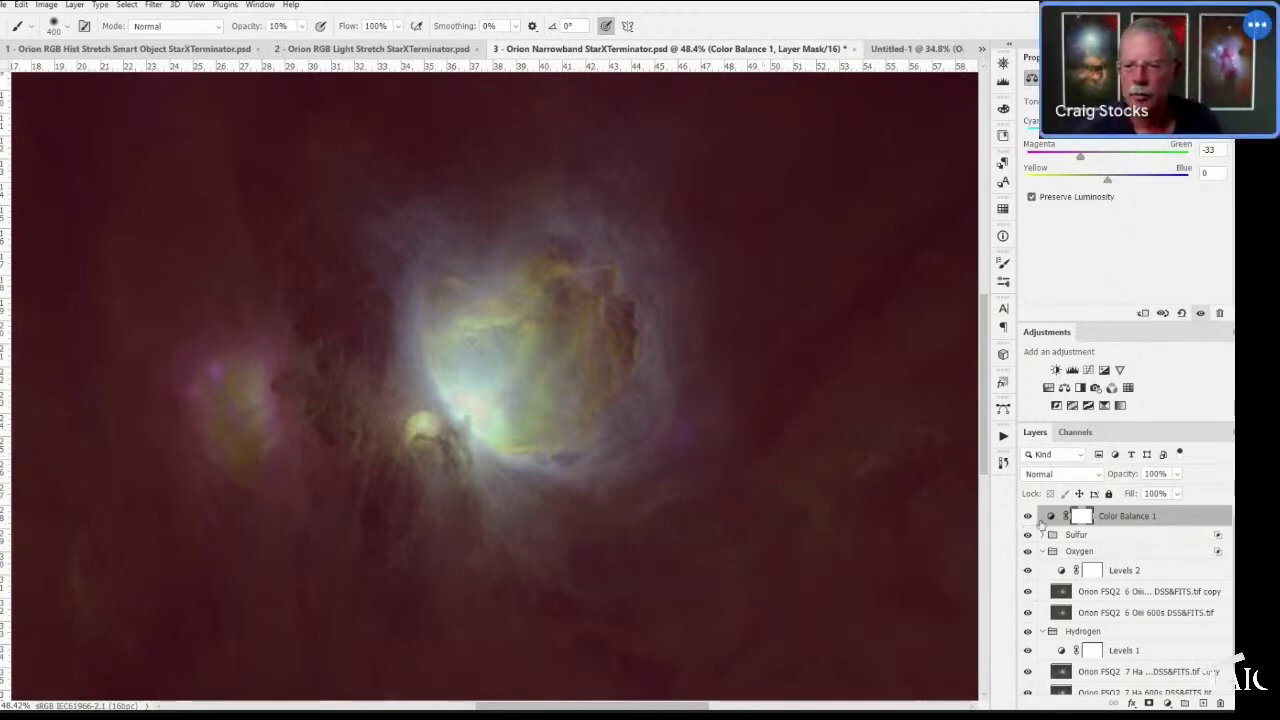
pyautogui.click(1219, 702)
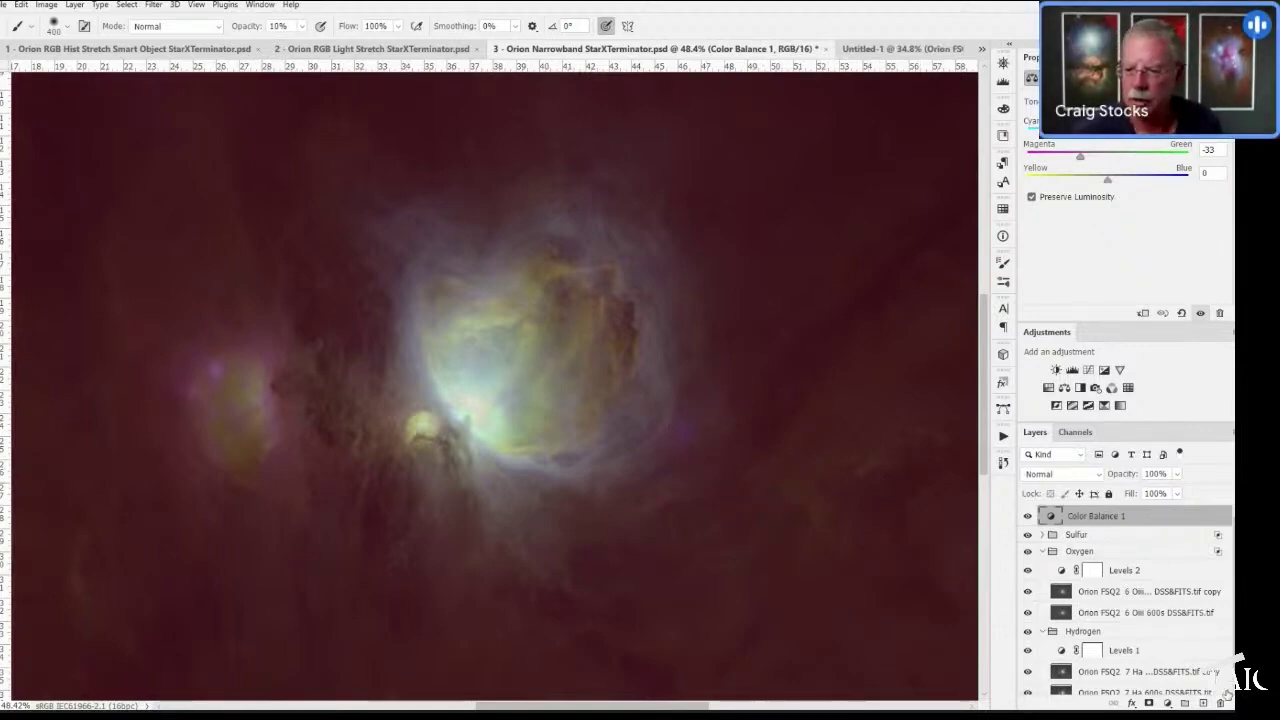
pyautogui.click(1221, 703)
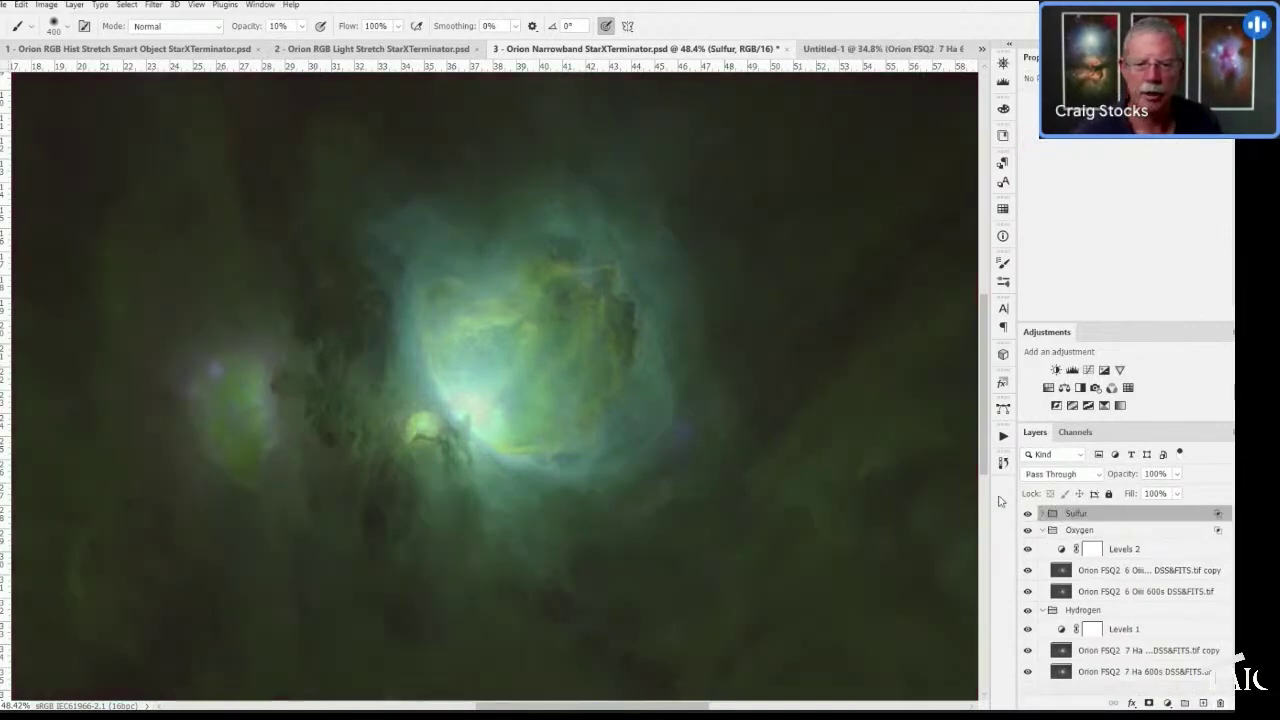
# - Collapse the Oxygen and Hydrogen groups and select all three colour groups together
pyautogui.click(1043, 530)
pyautogui.click(1043, 547)
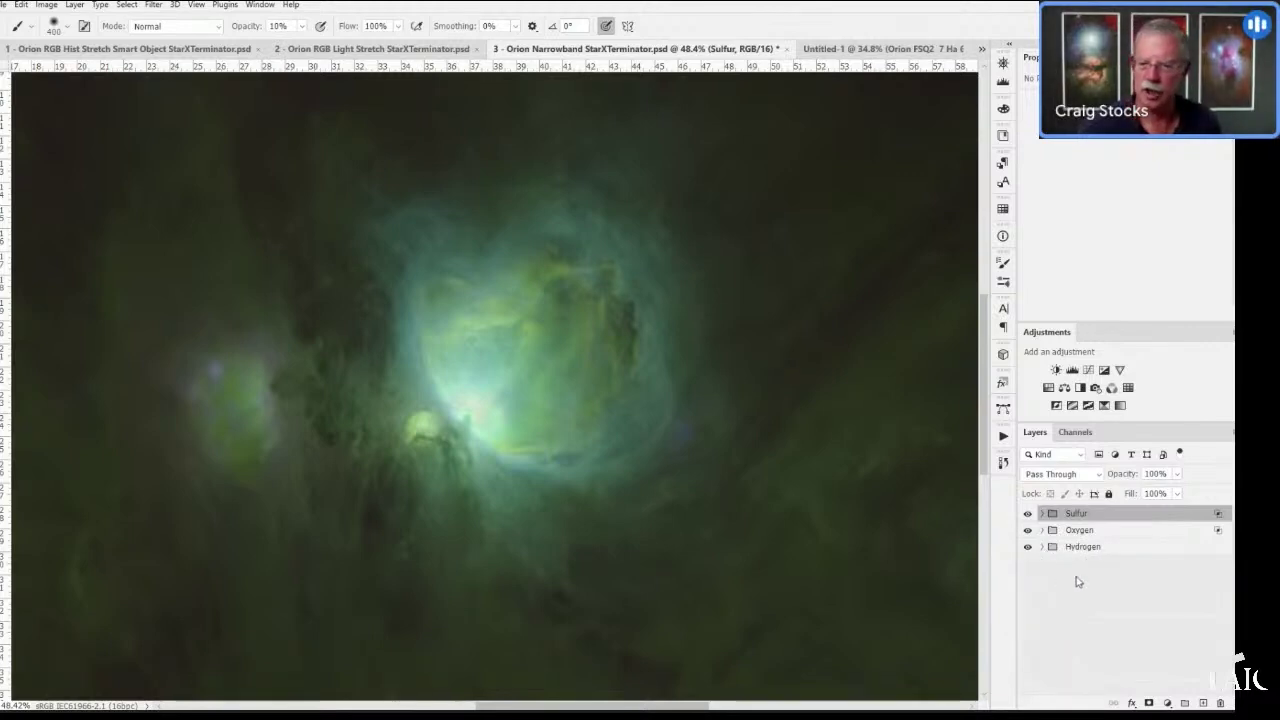
pyautogui.keyDown('shift'); pyautogui.click(1097, 553); pyautogui.keyUp('shift')
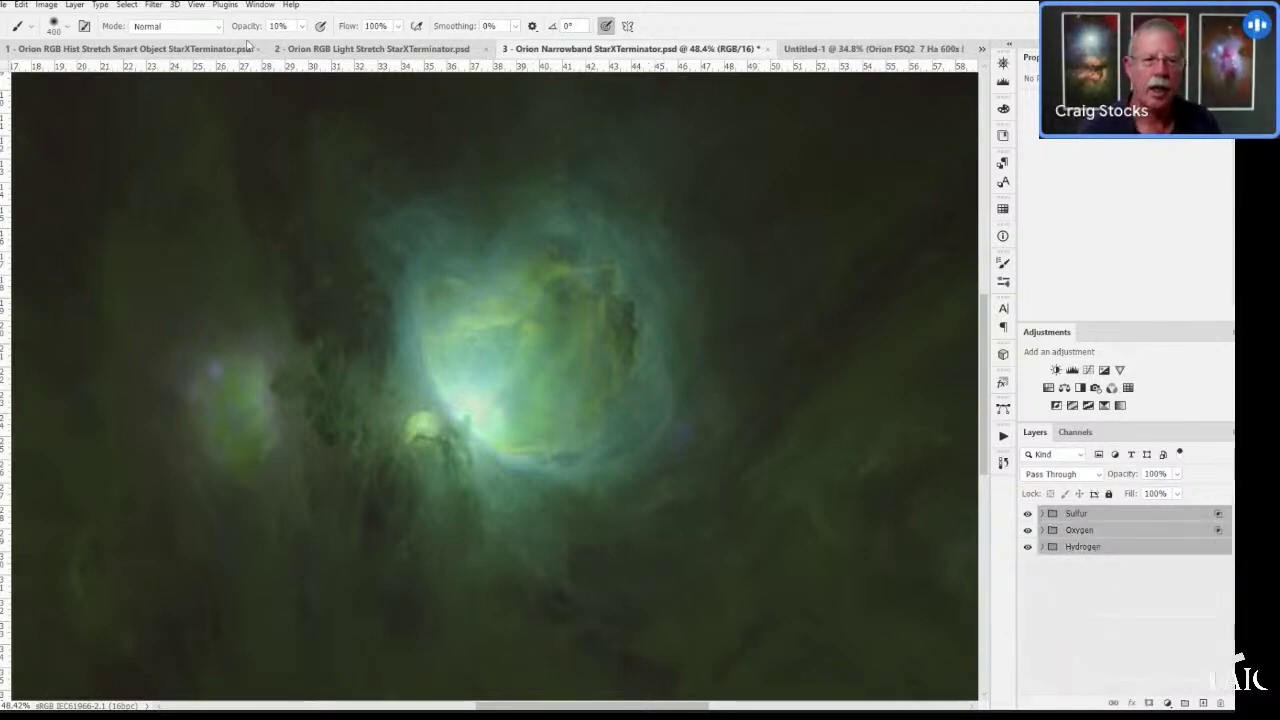
# - In the Orion RGB Hist Stretch document, collapse Group 1 and select the Starless layer
pyautogui.click(209, 49)
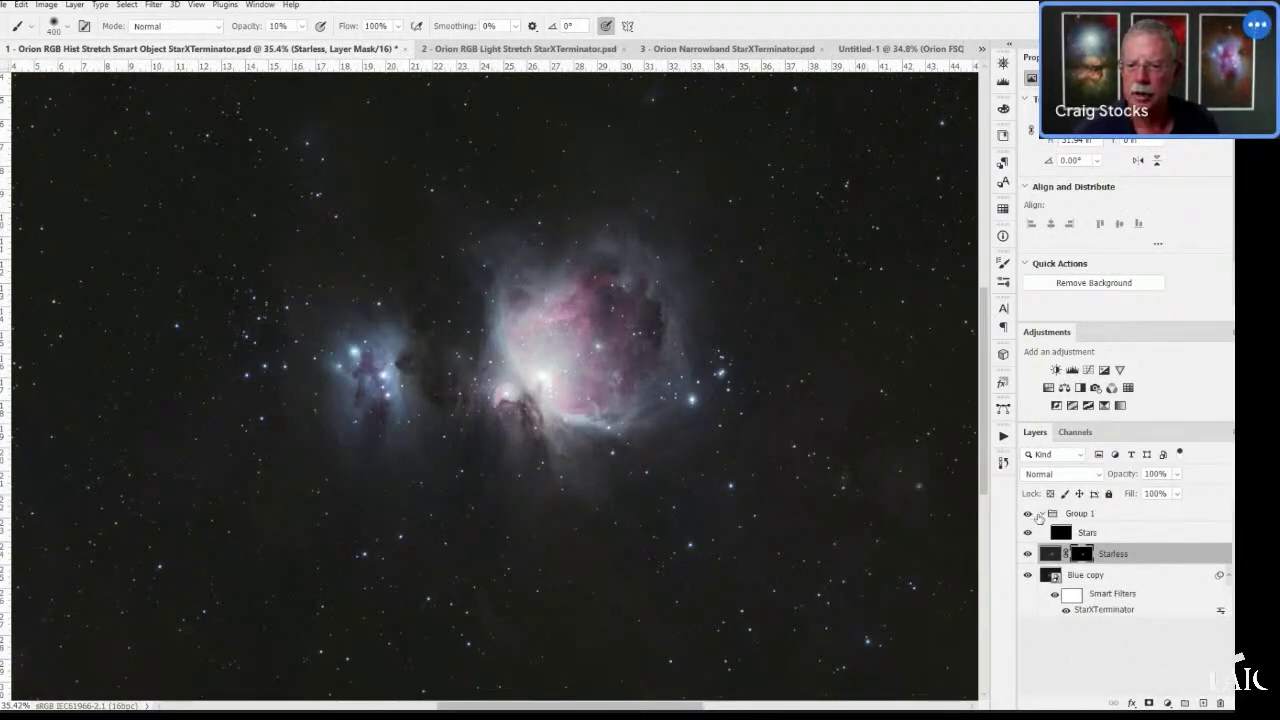
pyautogui.click(1040, 516)
pyautogui.click(1040, 515)
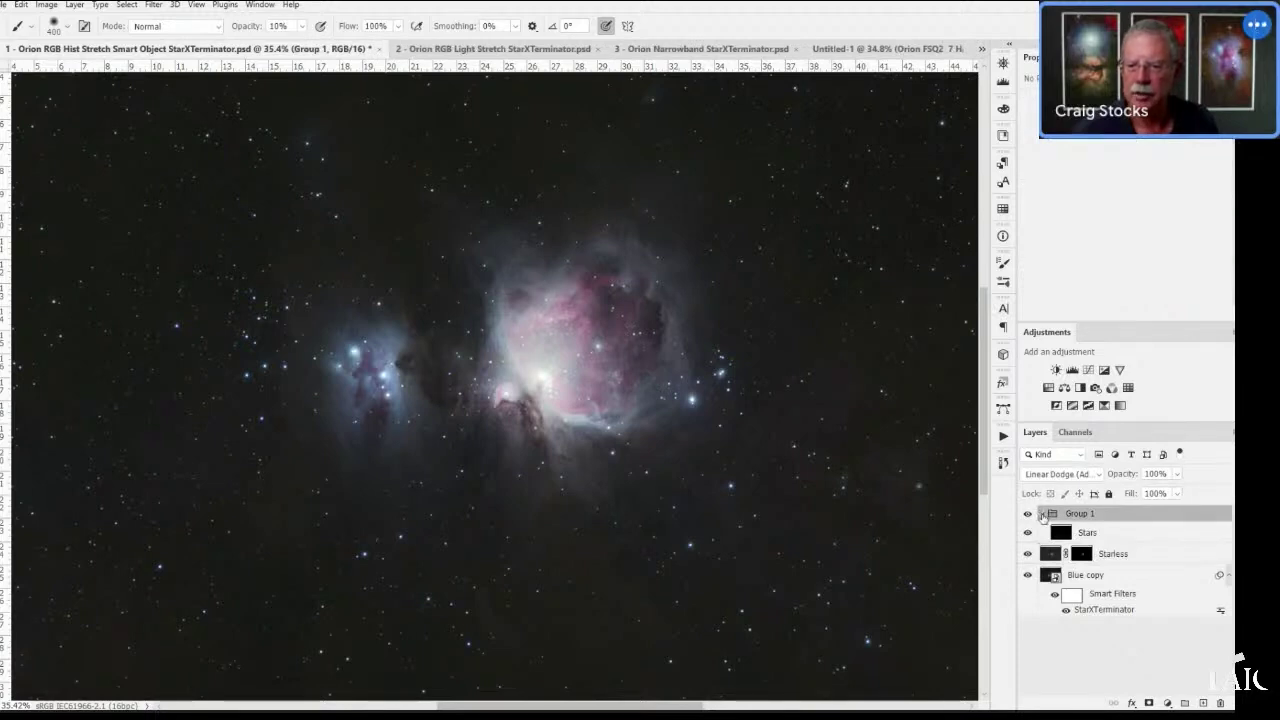
pyautogui.click(1040, 514)
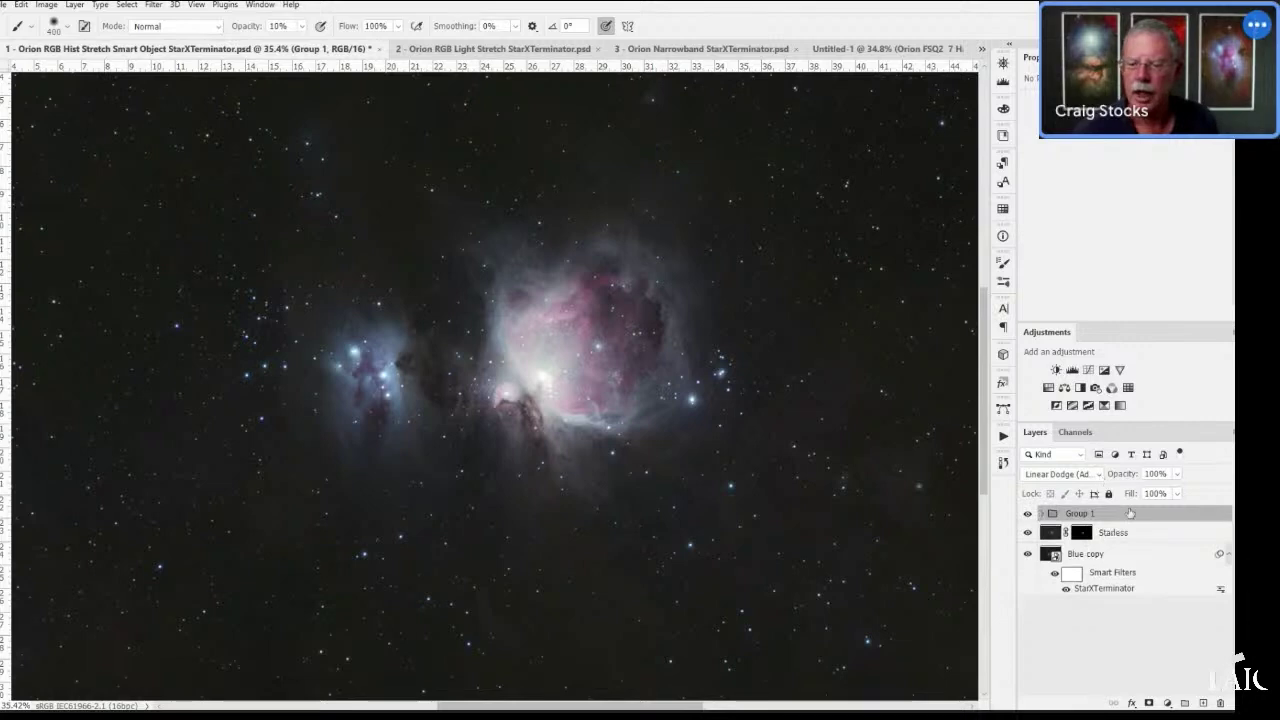
pyautogui.click(1156, 537)
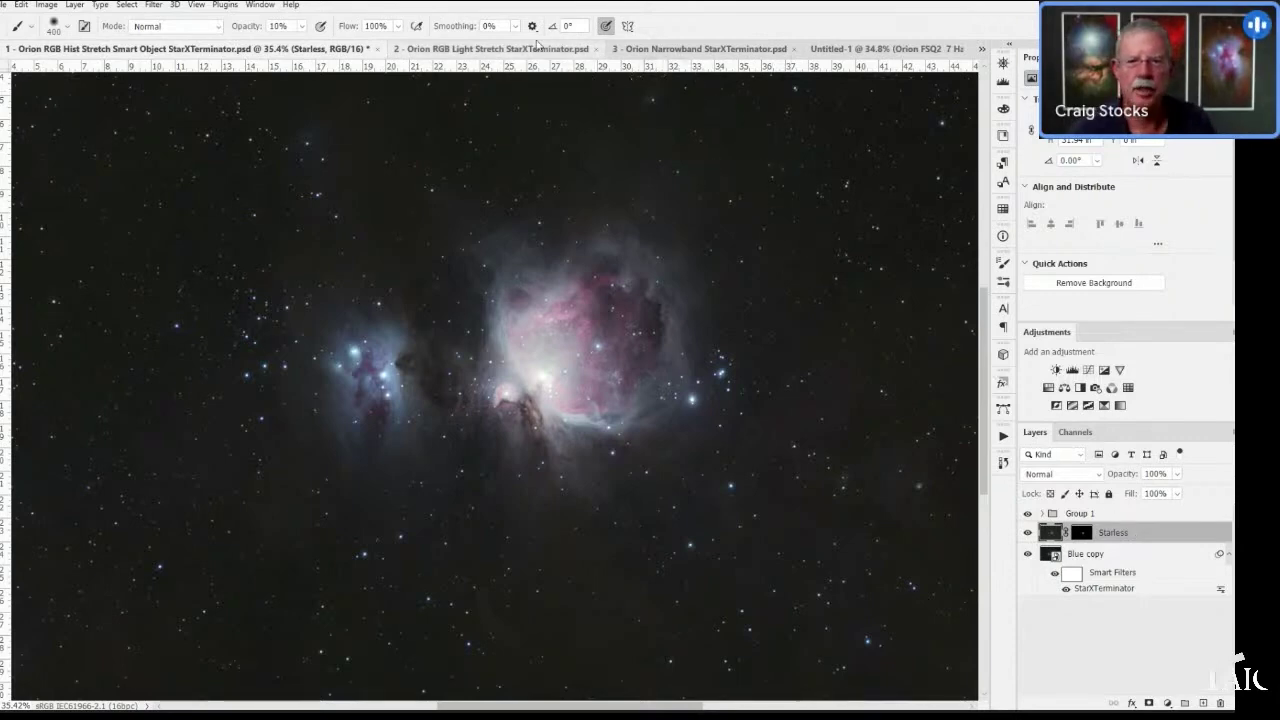
# - Copy the Sulfur, Oxygen and Hydrogen groups into the RGB Hist Stretch document with the Move tool
pyautogui.click(731, 49)
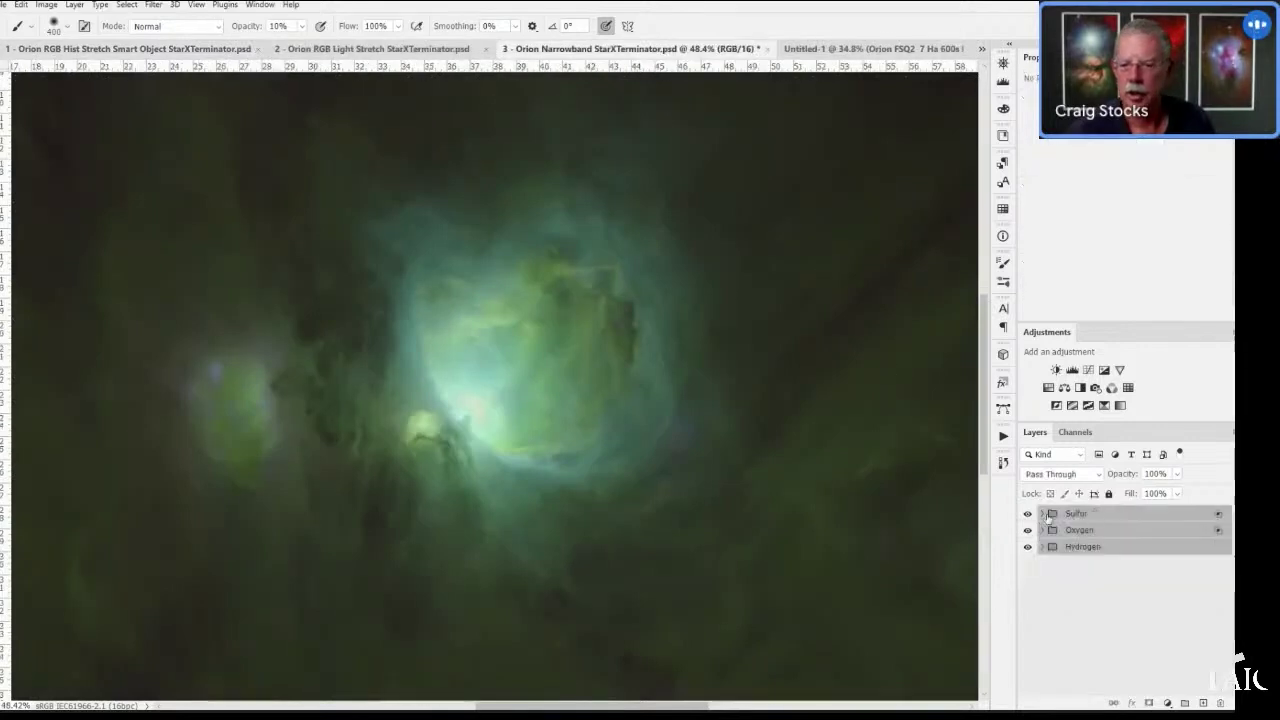
pyautogui.press('v')
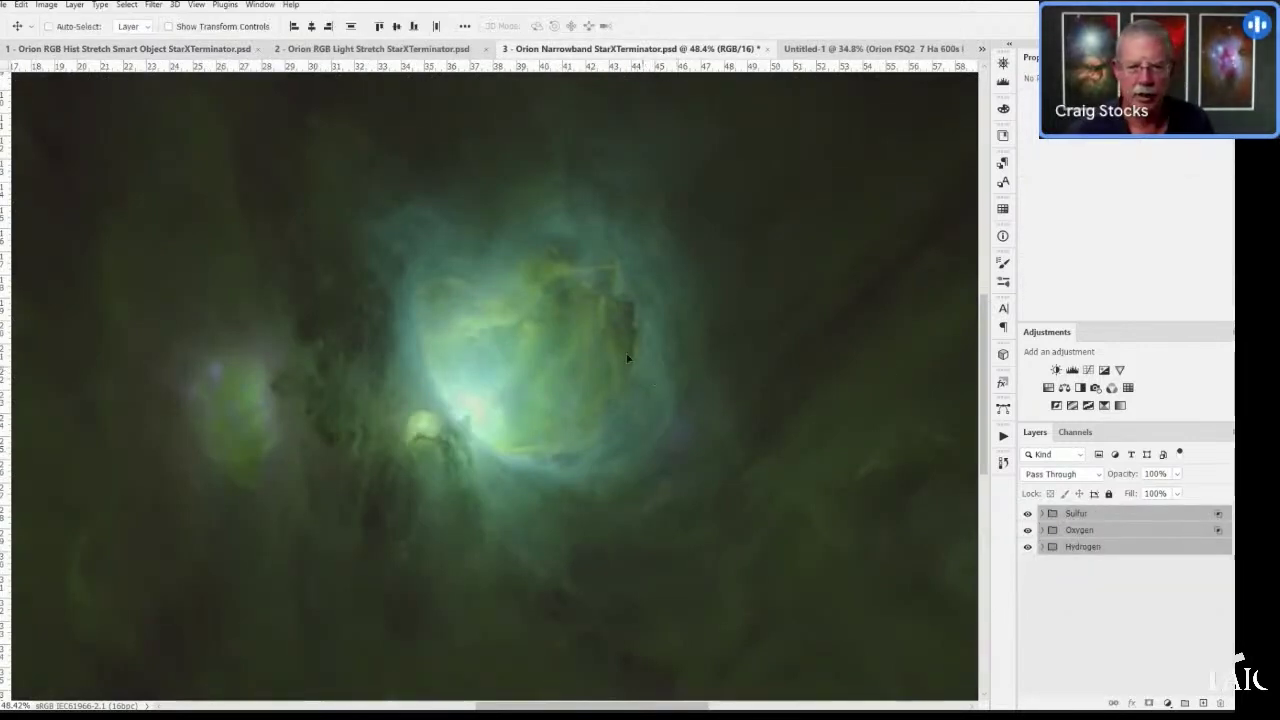
pyautogui.moveTo(628, 358); pyautogui.dragTo(572, 426)
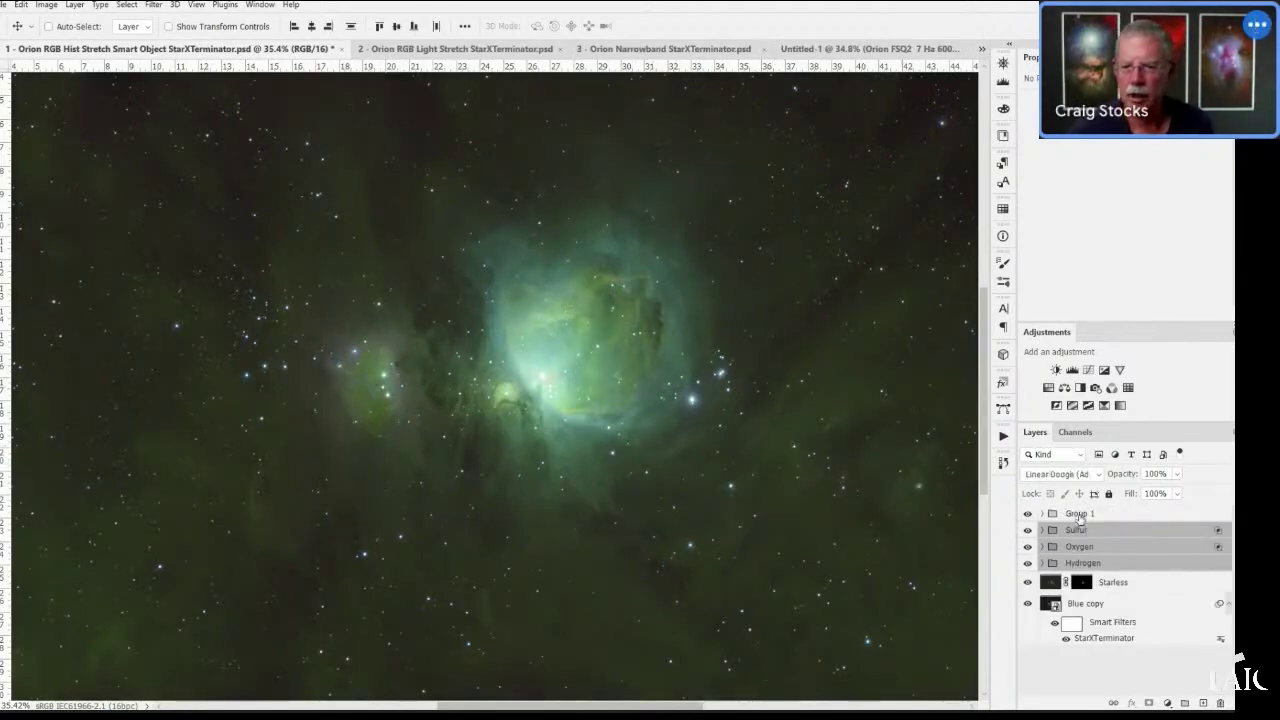
# - Toggle Group 1's visibility off and on to compare the image
pyautogui.click(1080, 516)
pyautogui.click(1028, 514)
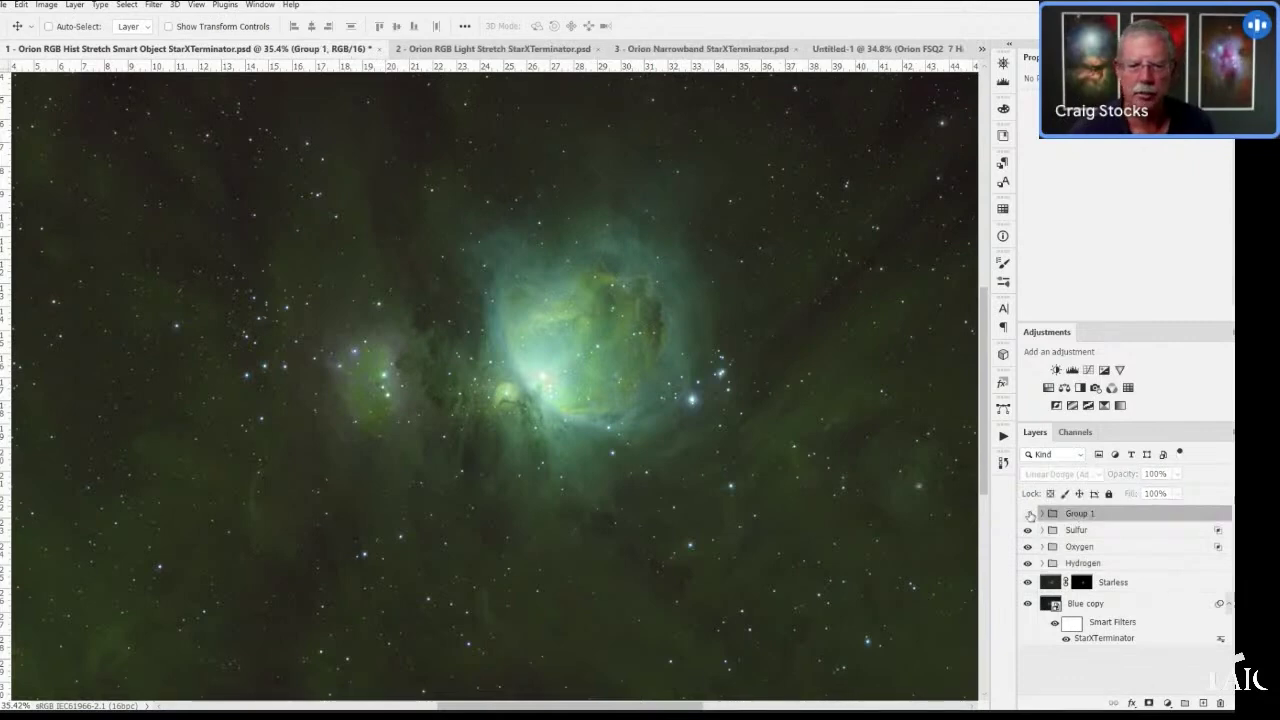
pyautogui.click(1028, 514)
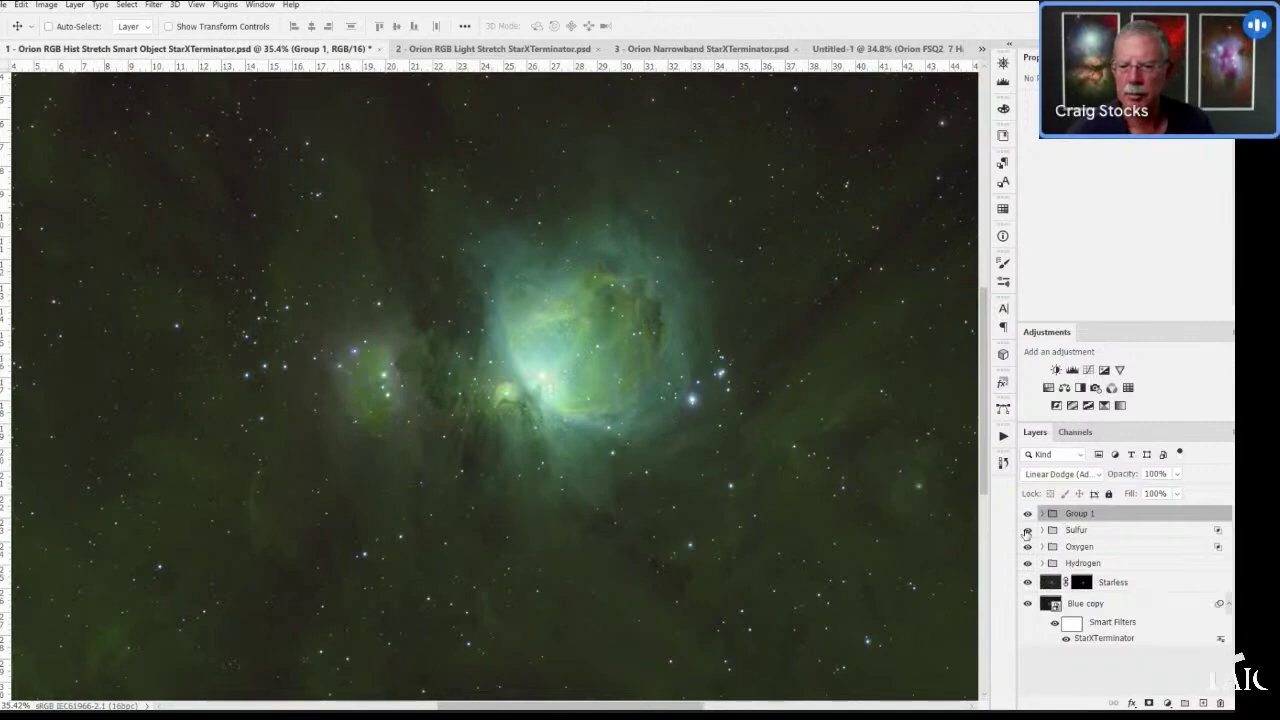
# - Hide Sulfur and Hydrogen so only the Oxygen group is visible, and select Oxygen
pyautogui.click(1026, 531)
pyautogui.click(1027, 546)
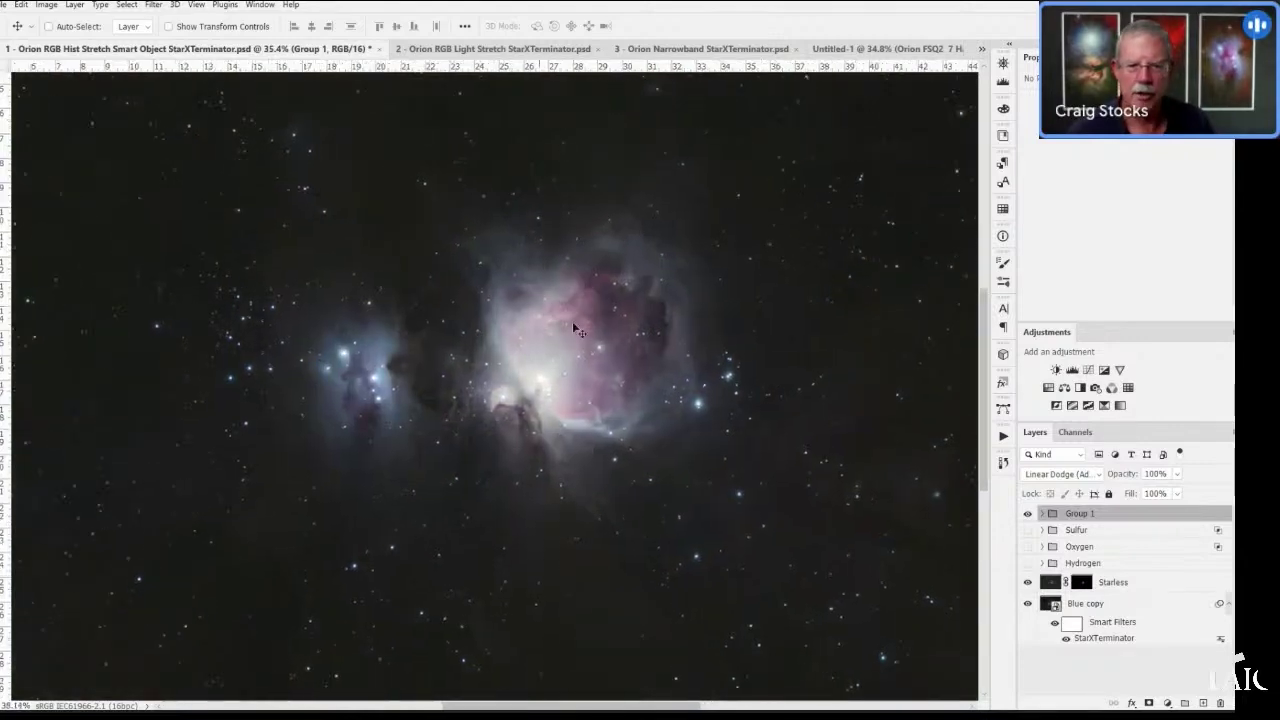
pyautogui.scroll(2, 573, 325)
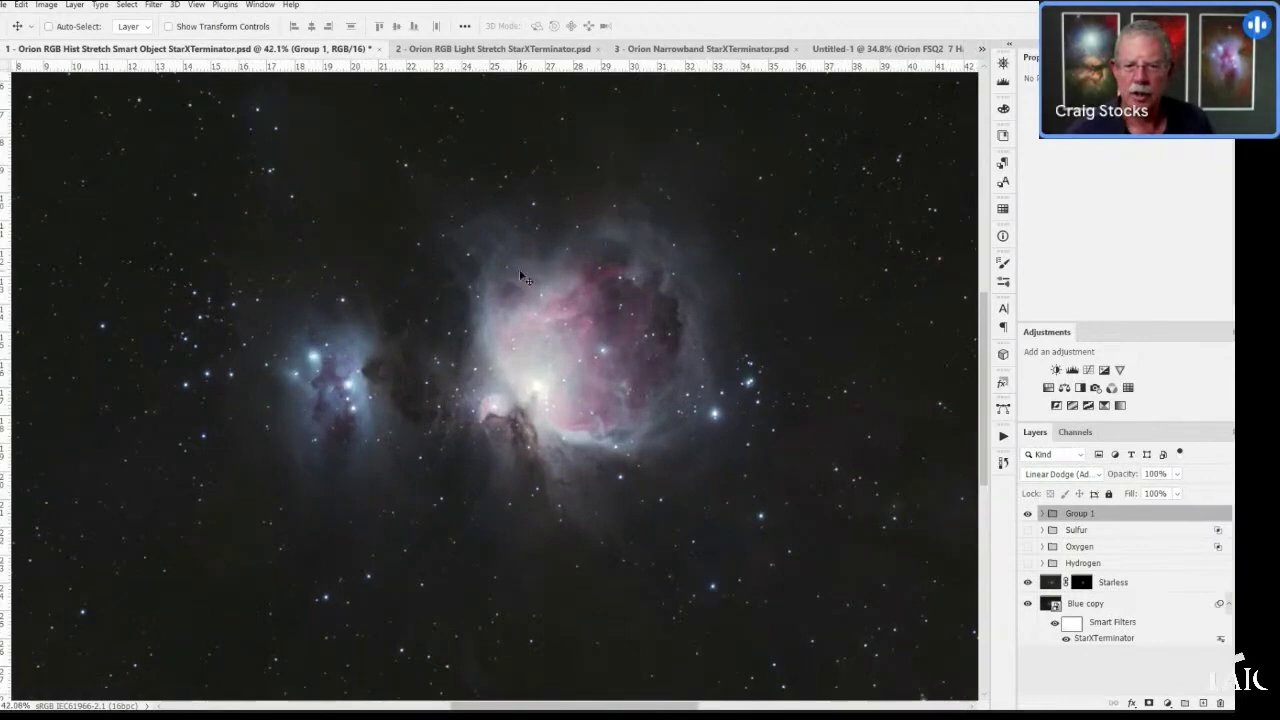
pyautogui.click(1030, 548)
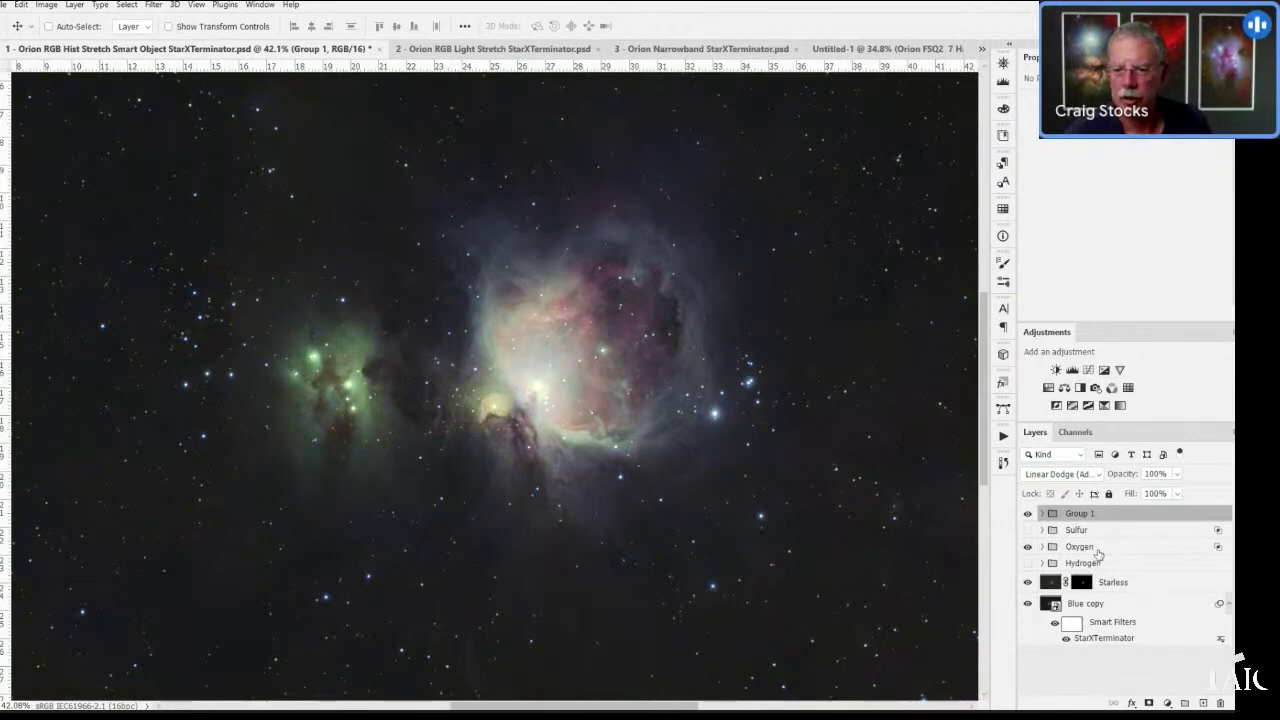
pyautogui.click(1099, 554)
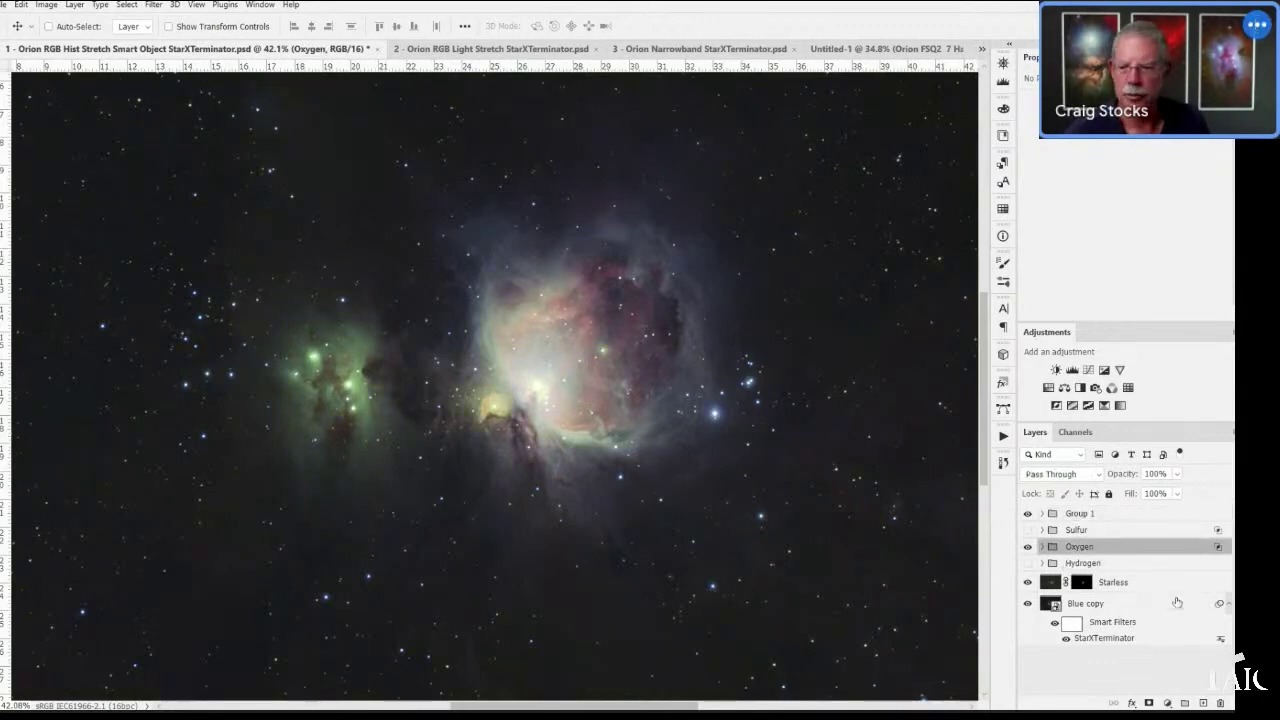
# - Set the Oxygen group's Blending Options channels to G and B, with R off
pyautogui.doubleClick(1195, 547)
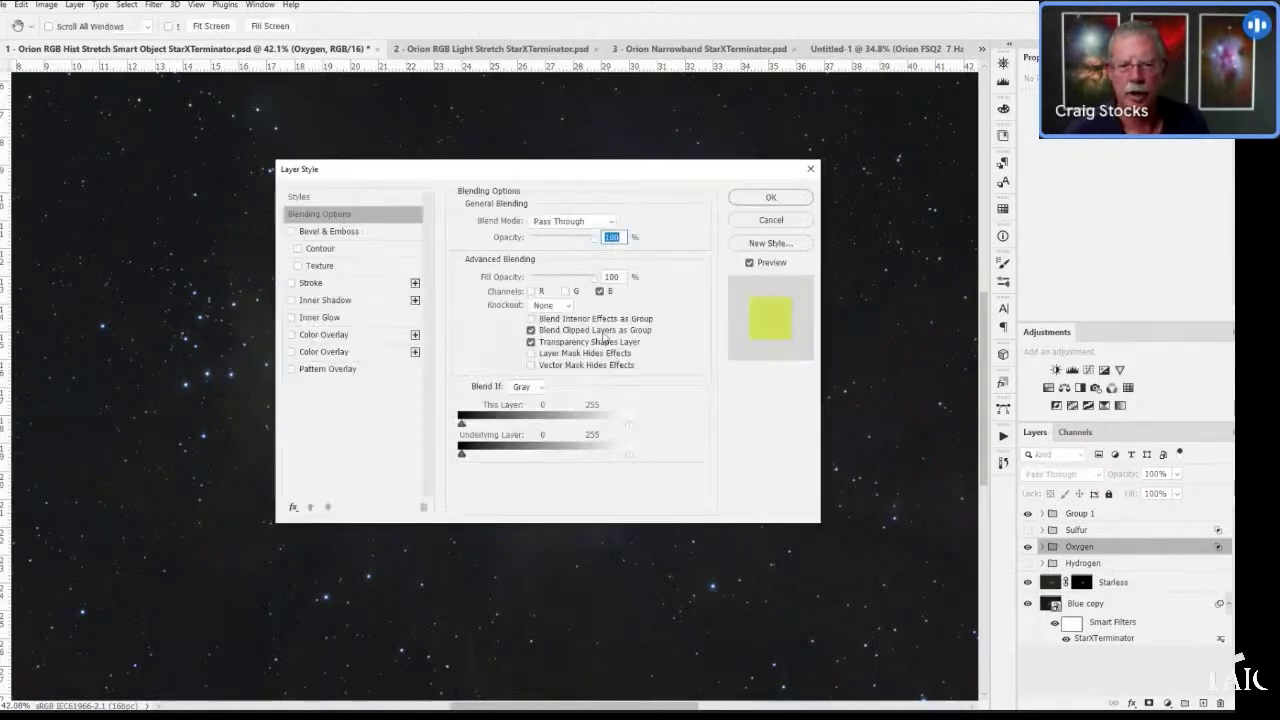
pyautogui.click(565, 291)
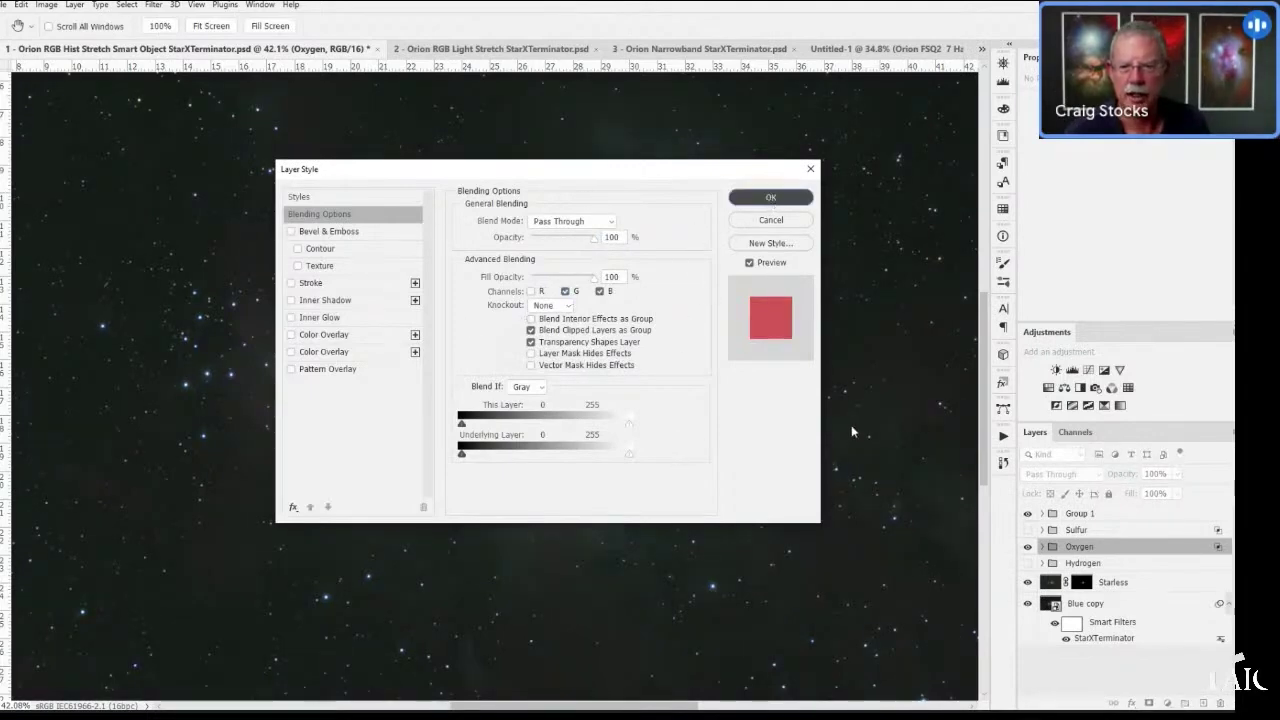
pyautogui.press('Return')
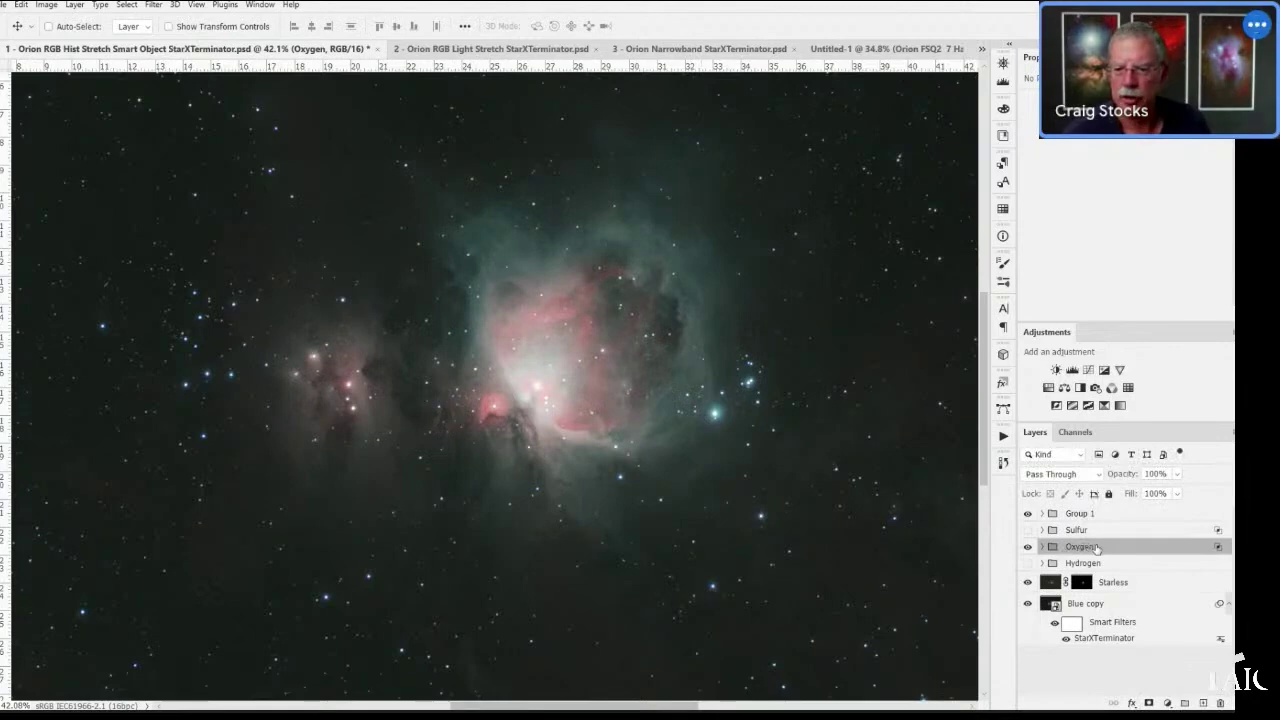
# - Set the Oxygen group's blend mode to Lighten and toggle its visibility to compare
pyautogui.click(1078, 477)
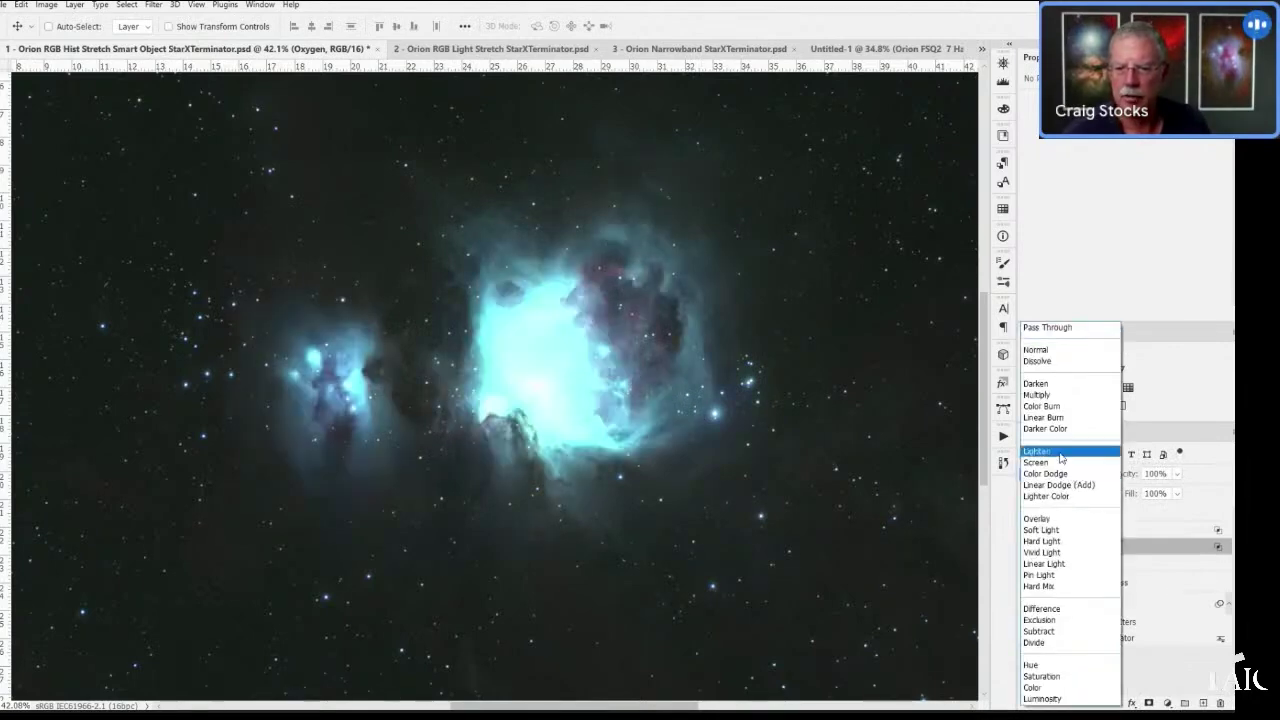
pyautogui.click(1052, 456)
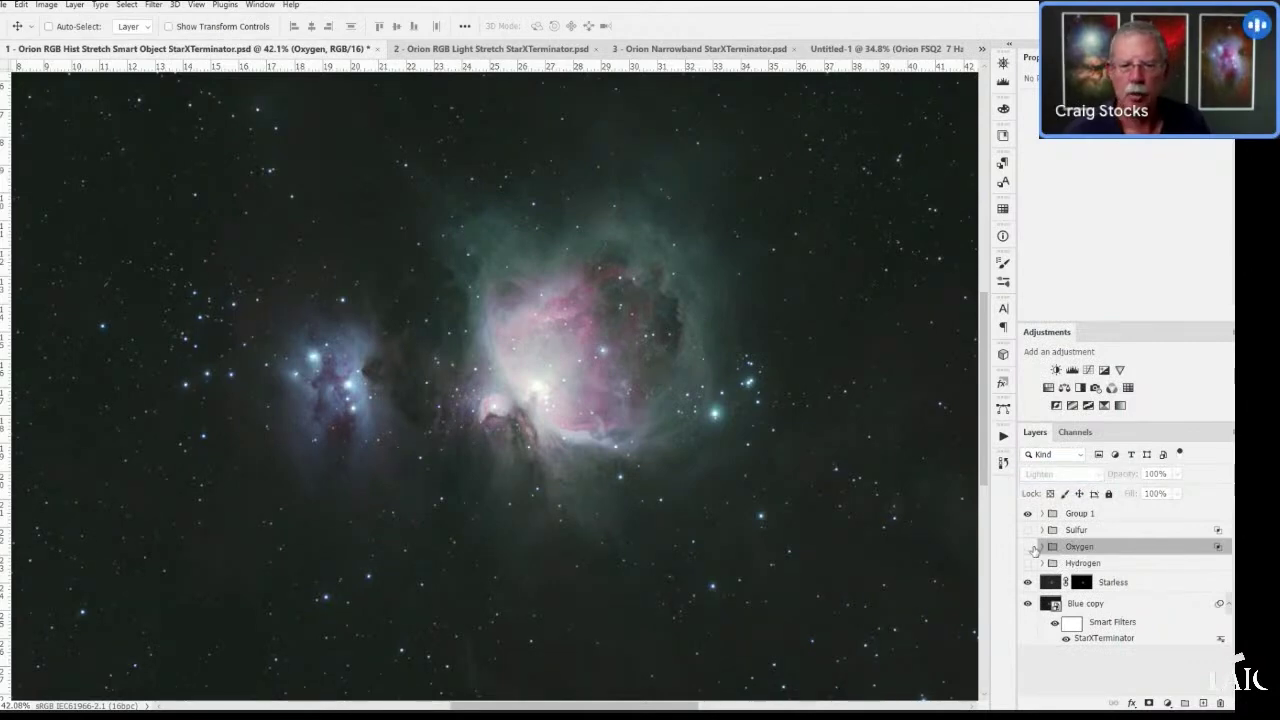
pyautogui.click(1030, 548)
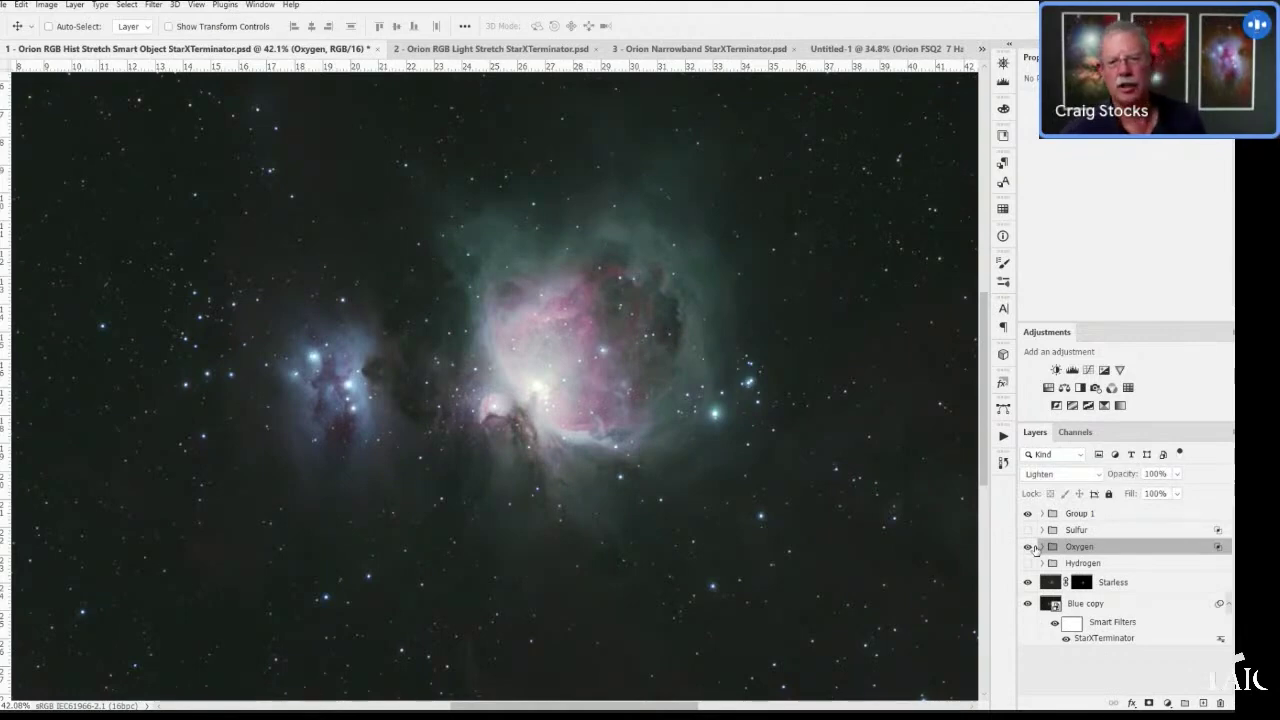
# - Set the Oxygen group's Levels 2 input levels to 54, 1.25 and 244
pyautogui.click(1043, 547)
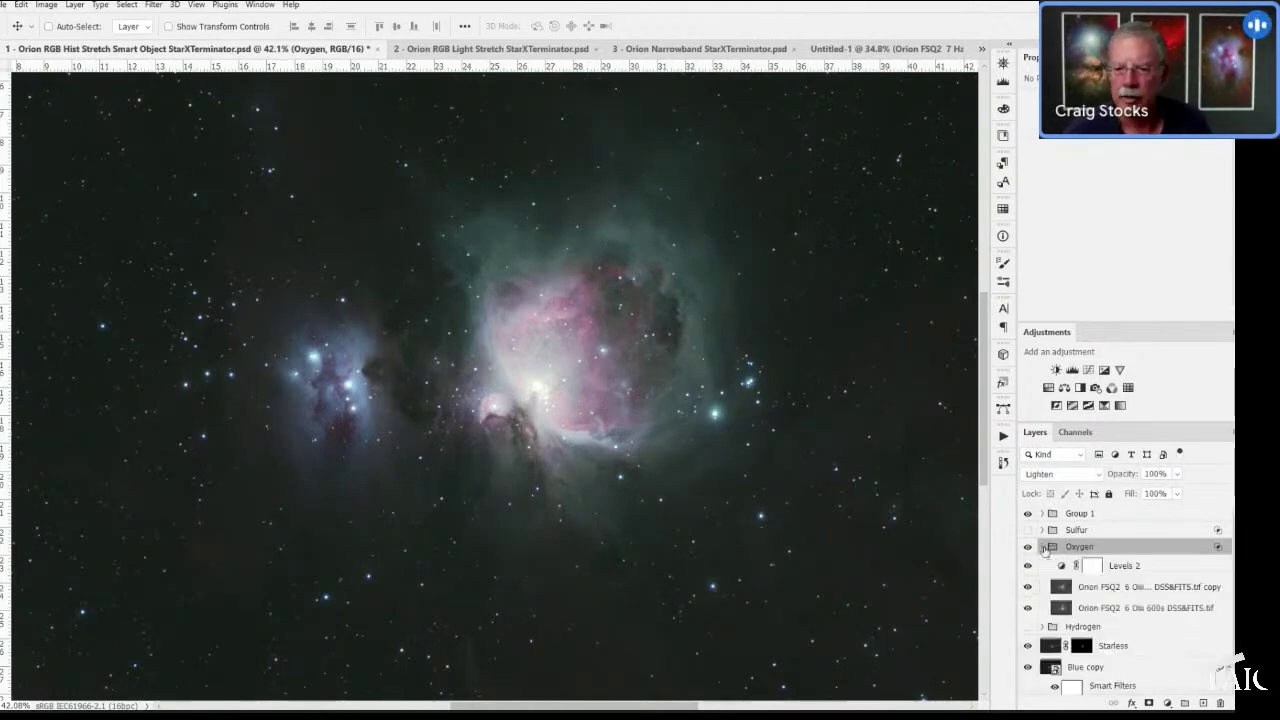
pyautogui.click(1062, 567)
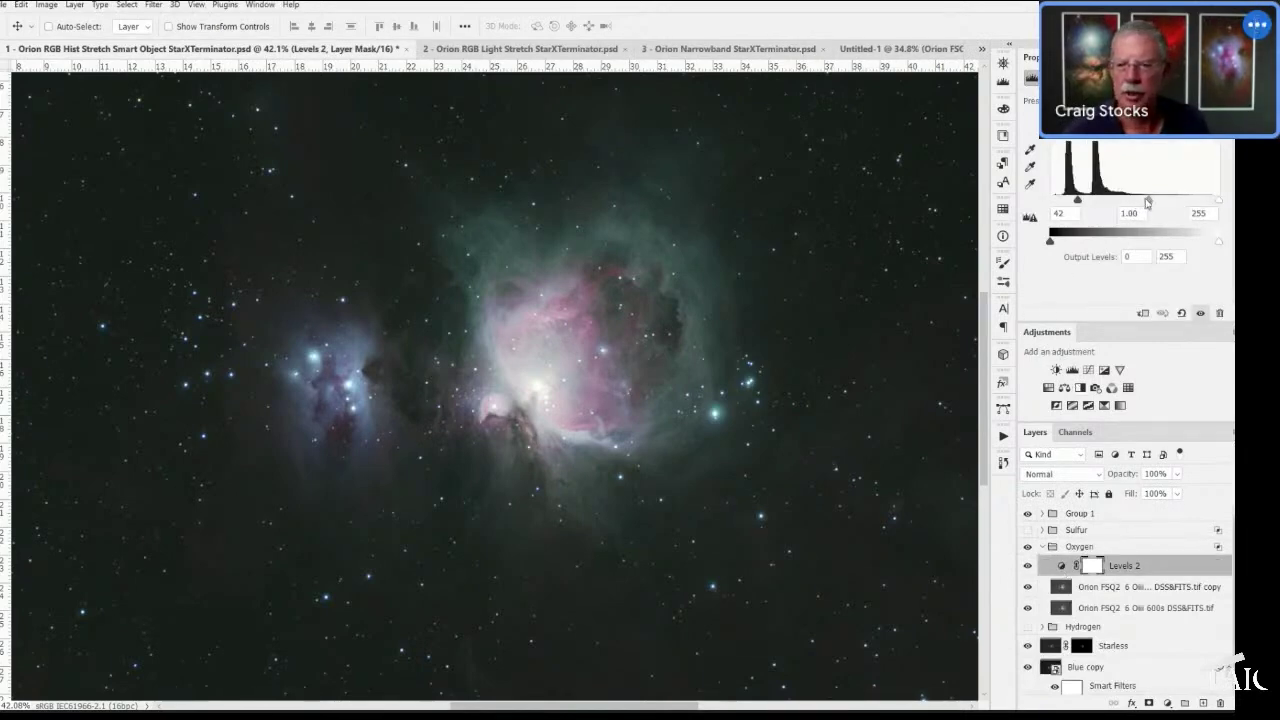
pyautogui.moveTo(1148, 201); pyautogui.dragTo(1139, 203)
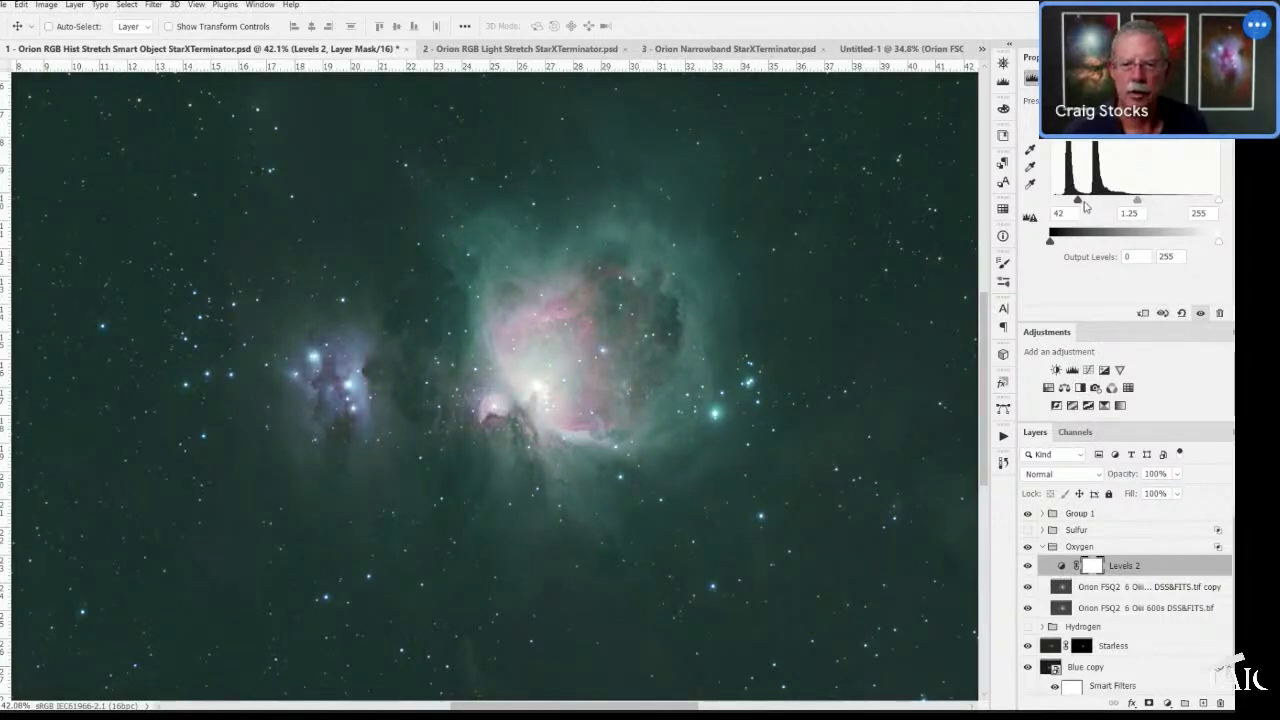
pyautogui.moveTo(1078, 201); pyautogui.dragTo(1088, 206)
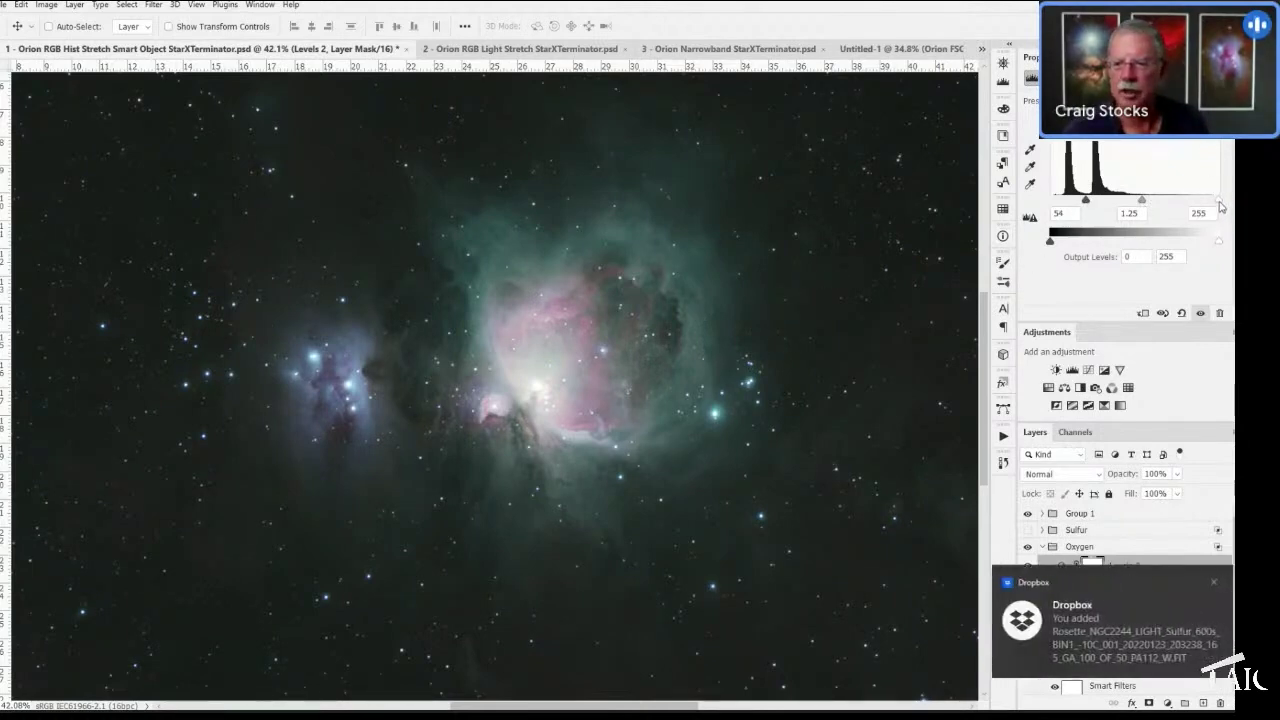
pyautogui.moveTo(1220, 205); pyautogui.dragTo(1213, 206)
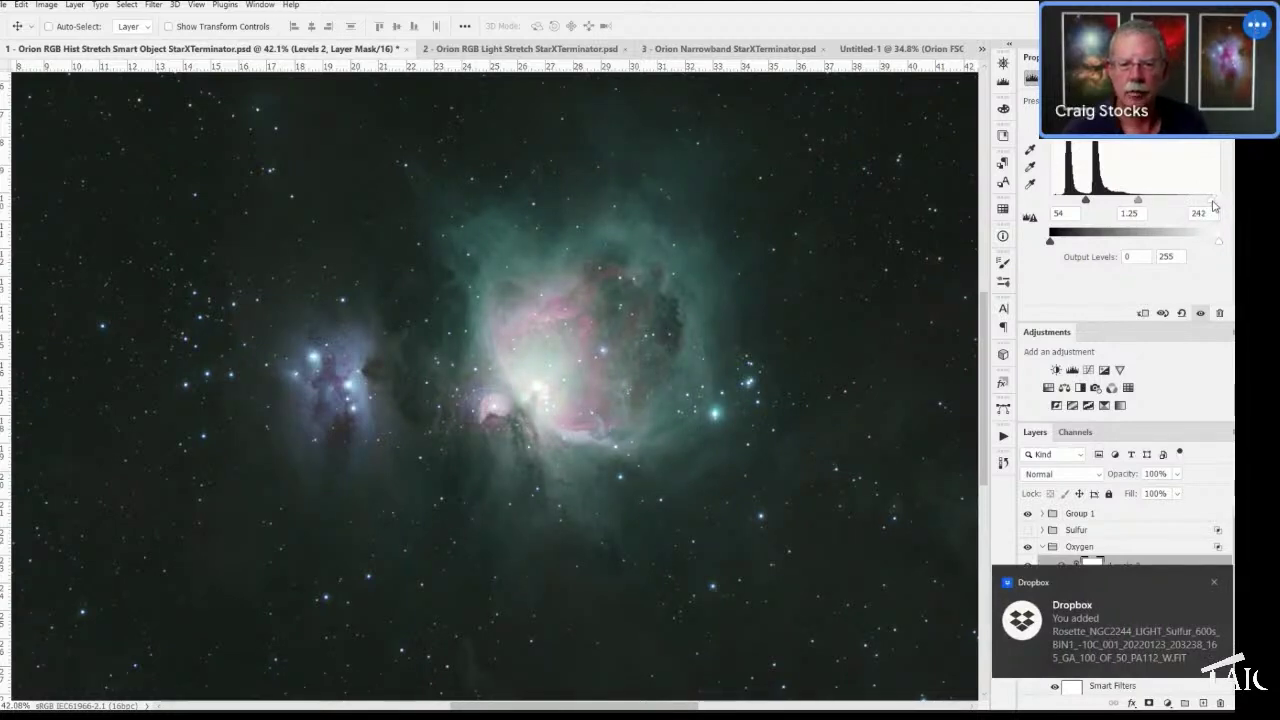
# - Collapse Oxygen, show Hydrogen, and restrict Hydrogen's blending channels to R only
pyautogui.click(1042, 548)
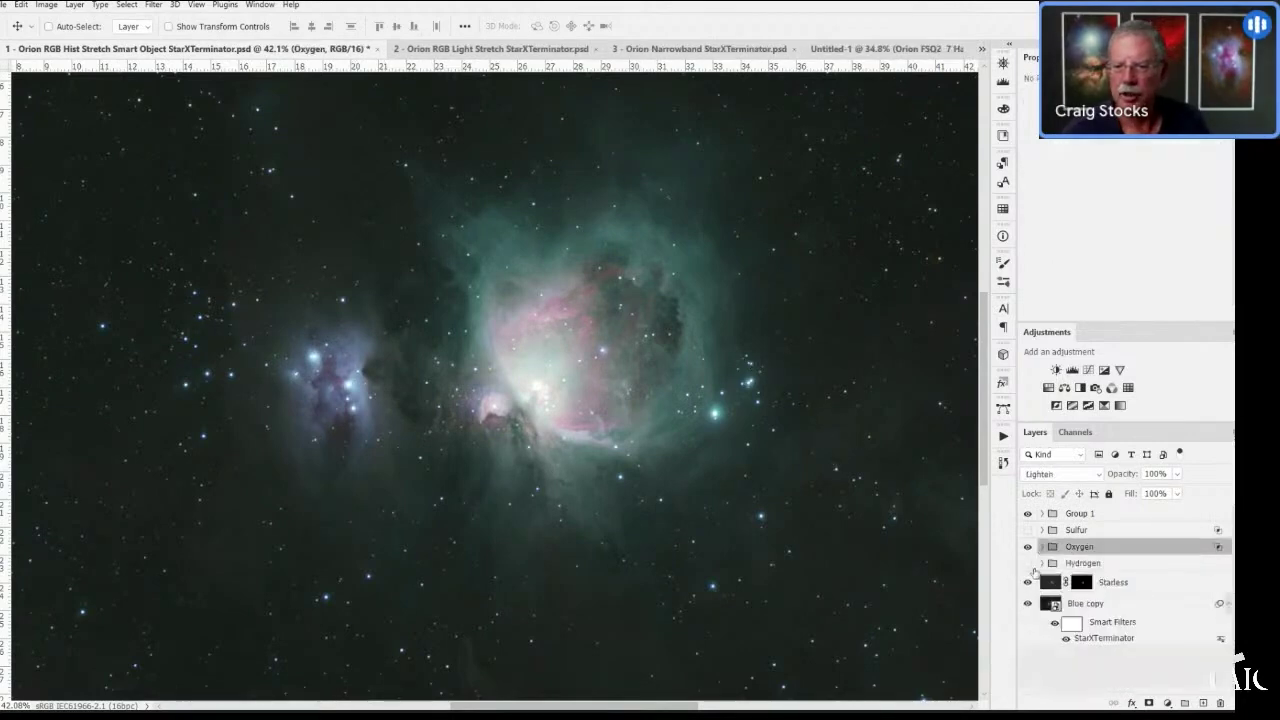
pyautogui.click(1028, 565)
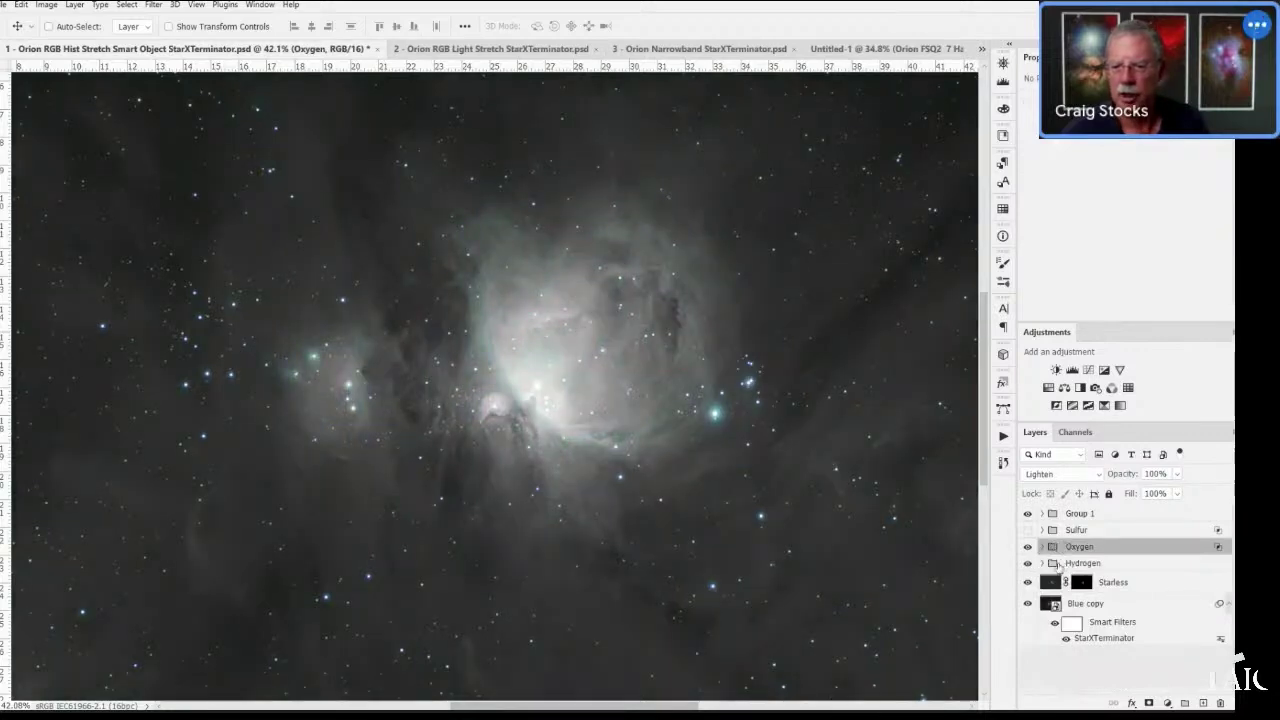
pyautogui.click(1135, 566)
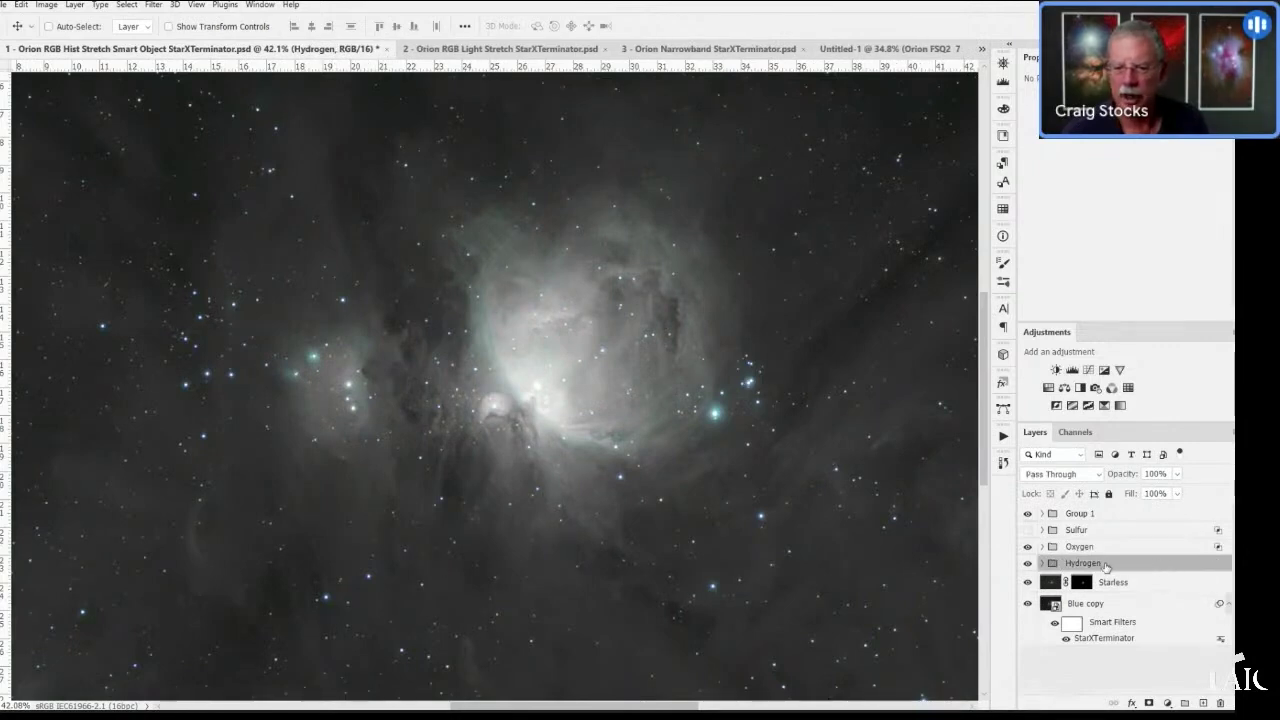
pyautogui.doubleClick(1105, 567)
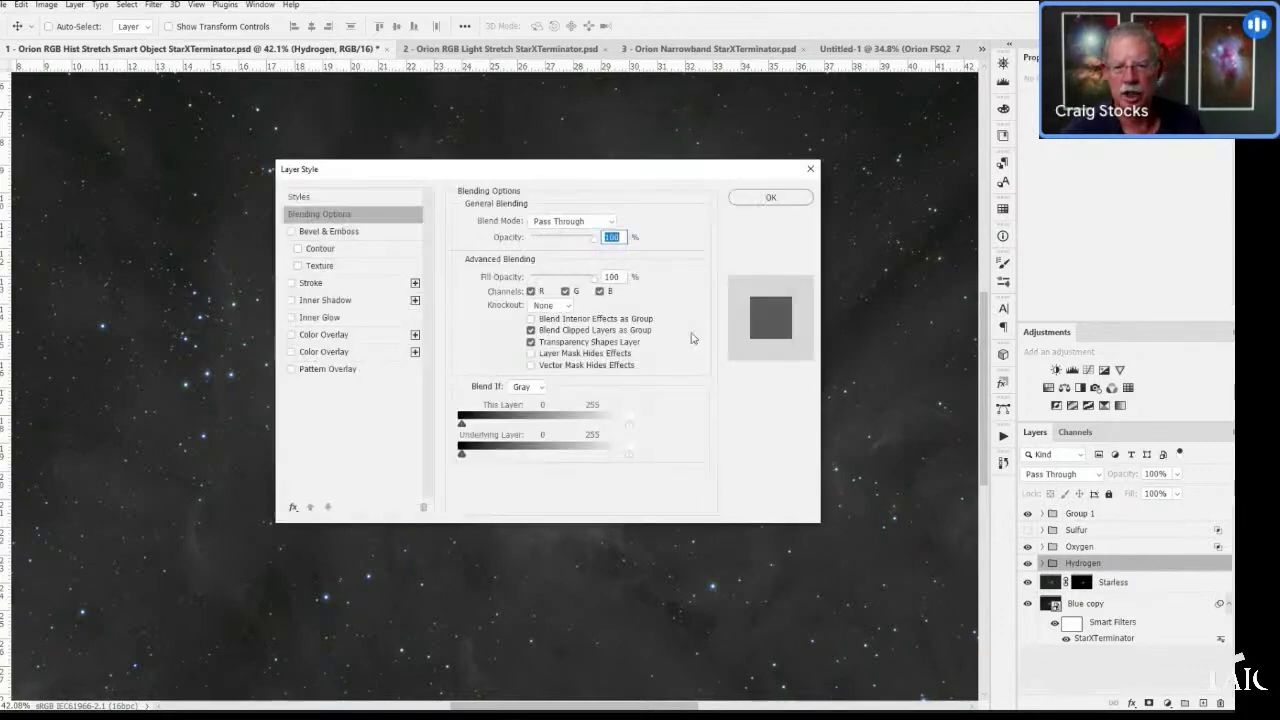
pyautogui.click(565, 291)
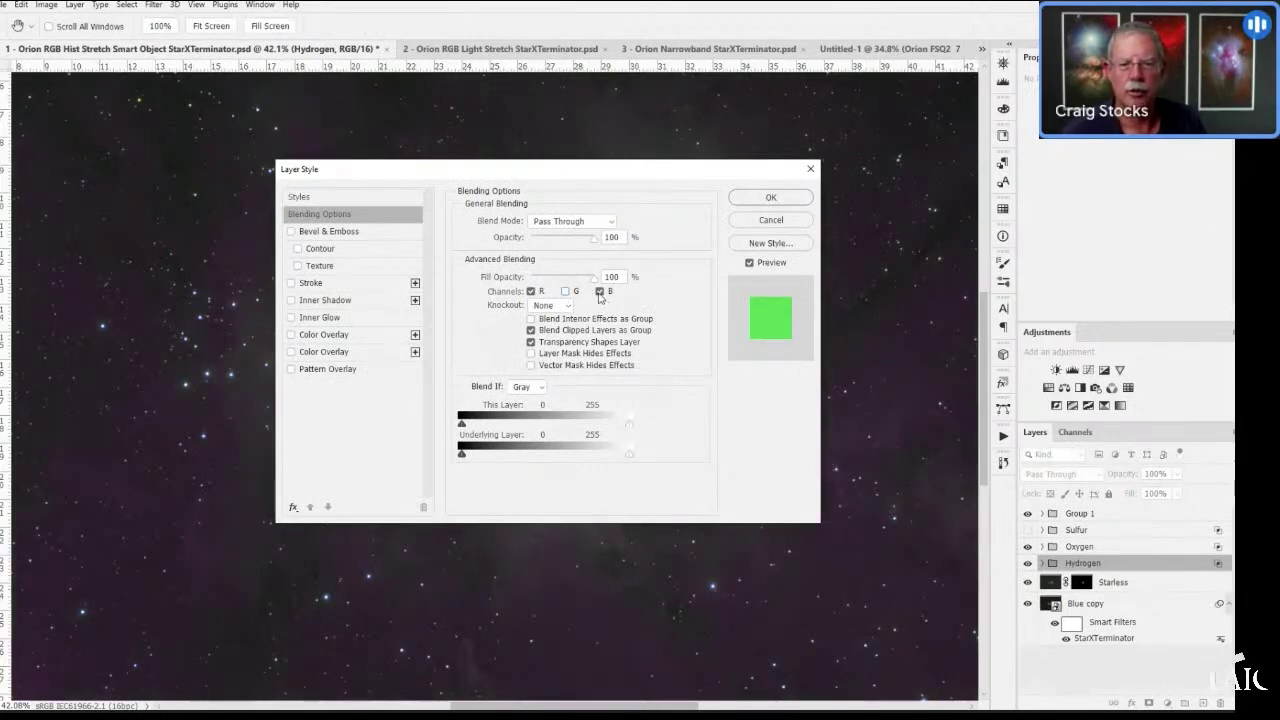
pyautogui.click(599, 291)
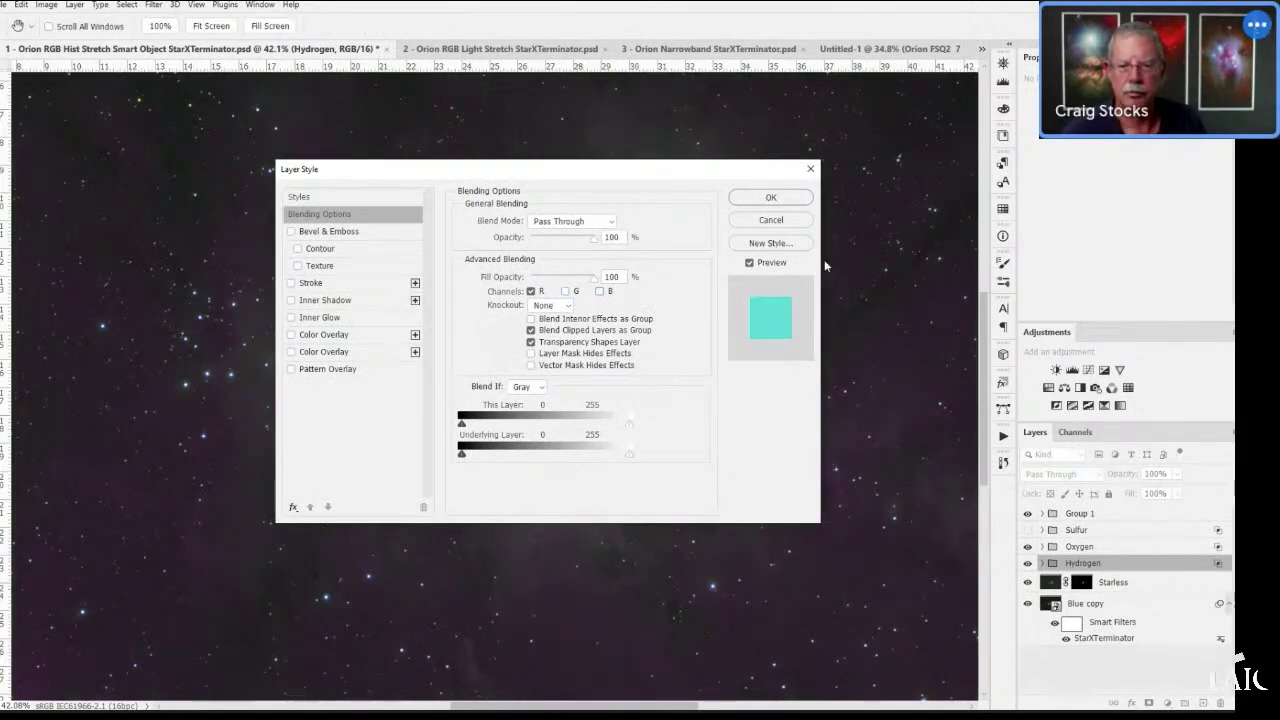
pyautogui.press('Escape')
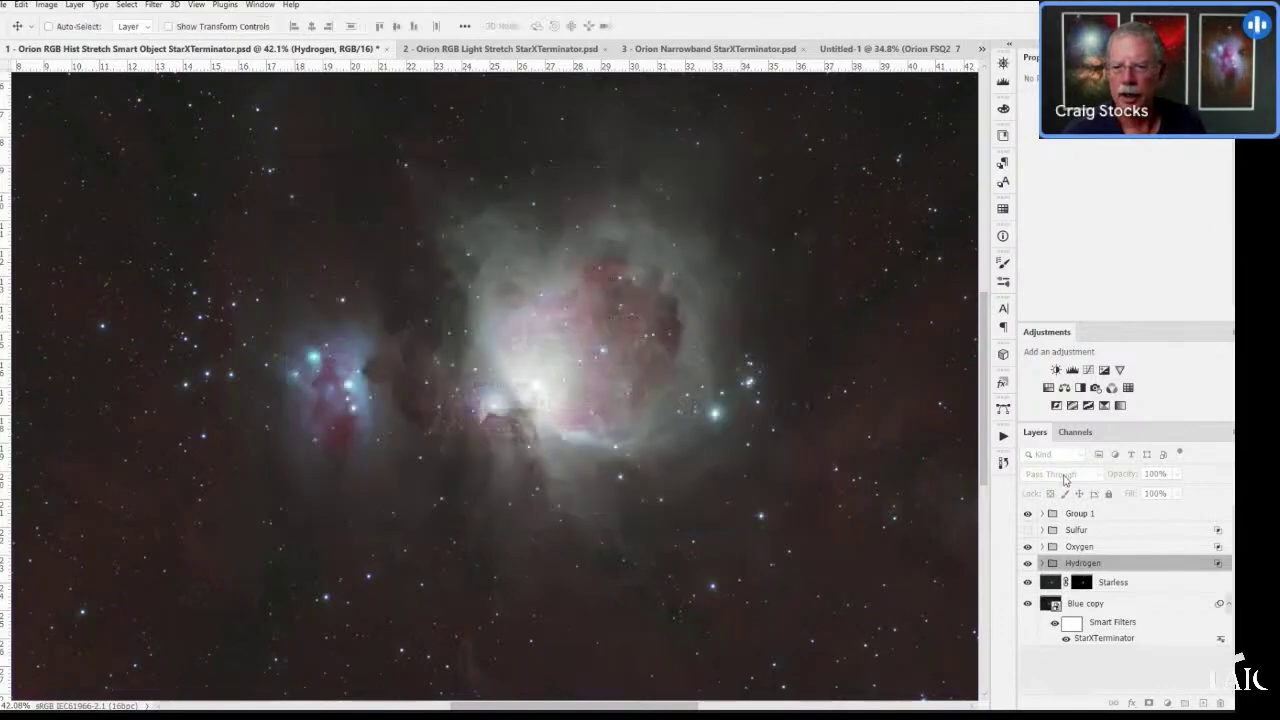
# - Blend the Hydrogen group in Lighten mode and set its Levels 1 to black point 41, midtones 1.33
pyautogui.click(1064, 478)
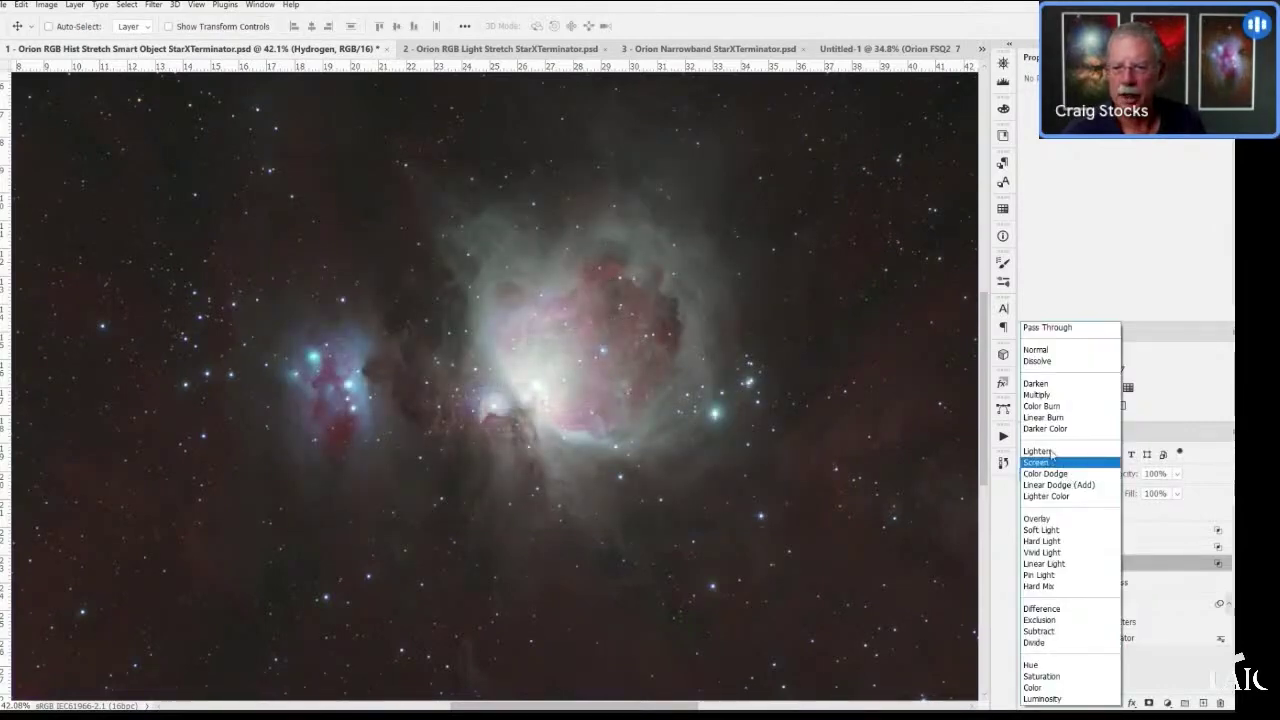
pyautogui.click(1052, 455)
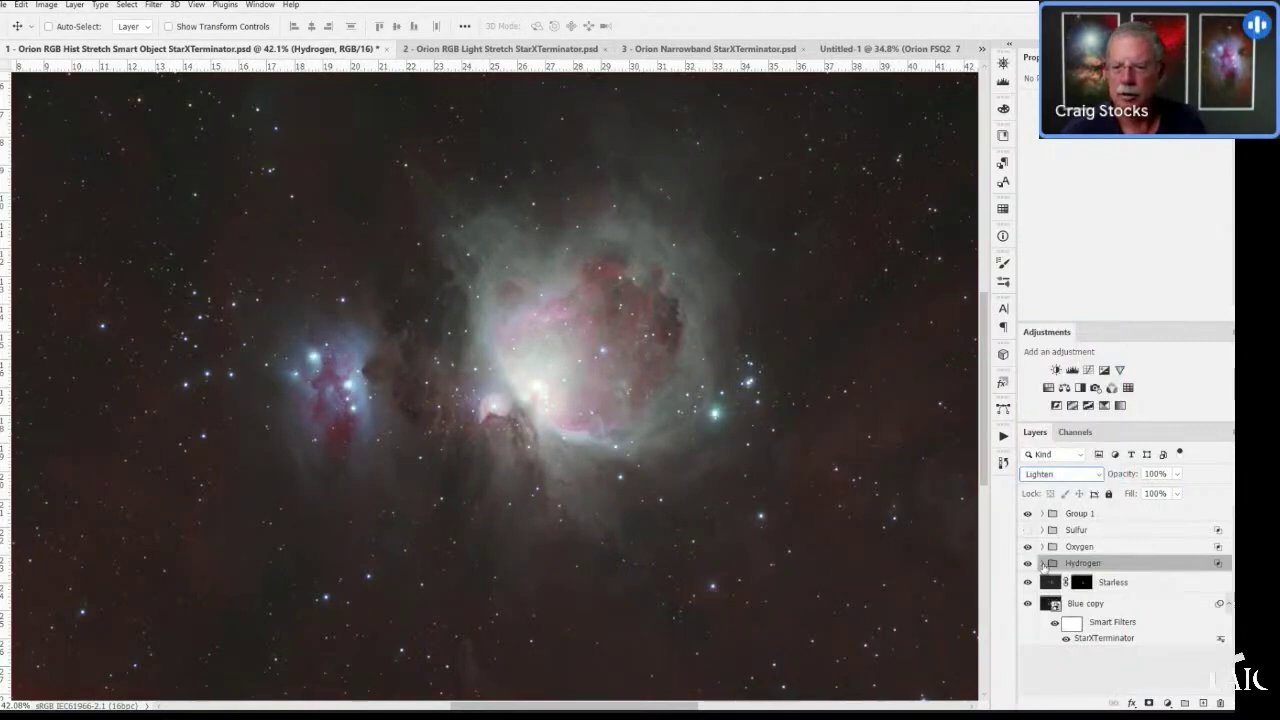
pyautogui.click(1041, 563)
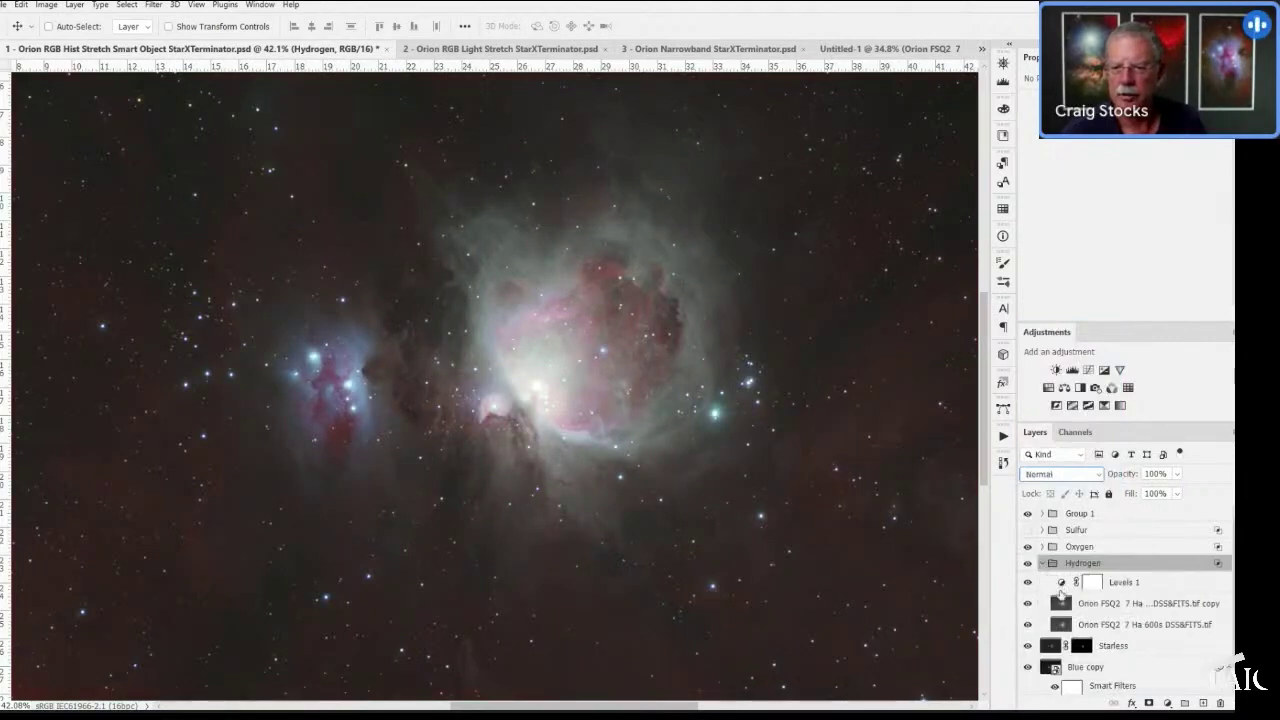
pyautogui.click(1062, 581)
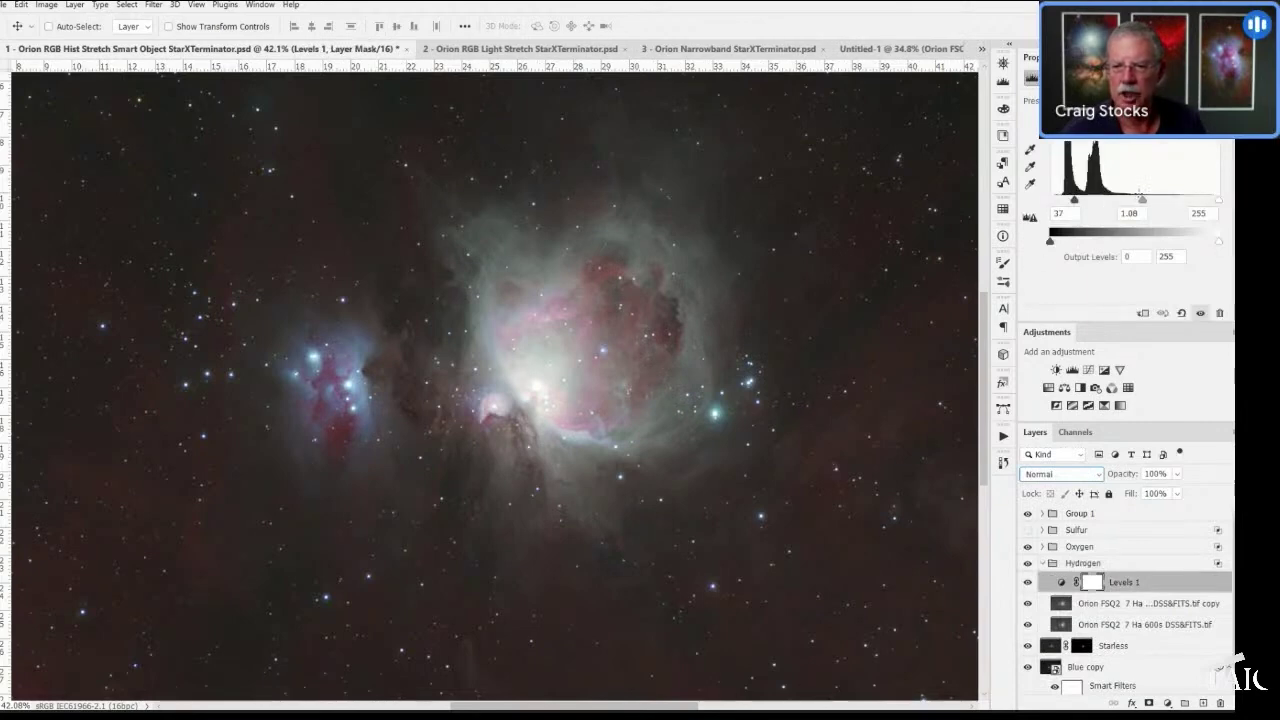
pyautogui.moveTo(1141, 199); pyautogui.dragTo(1131, 203)
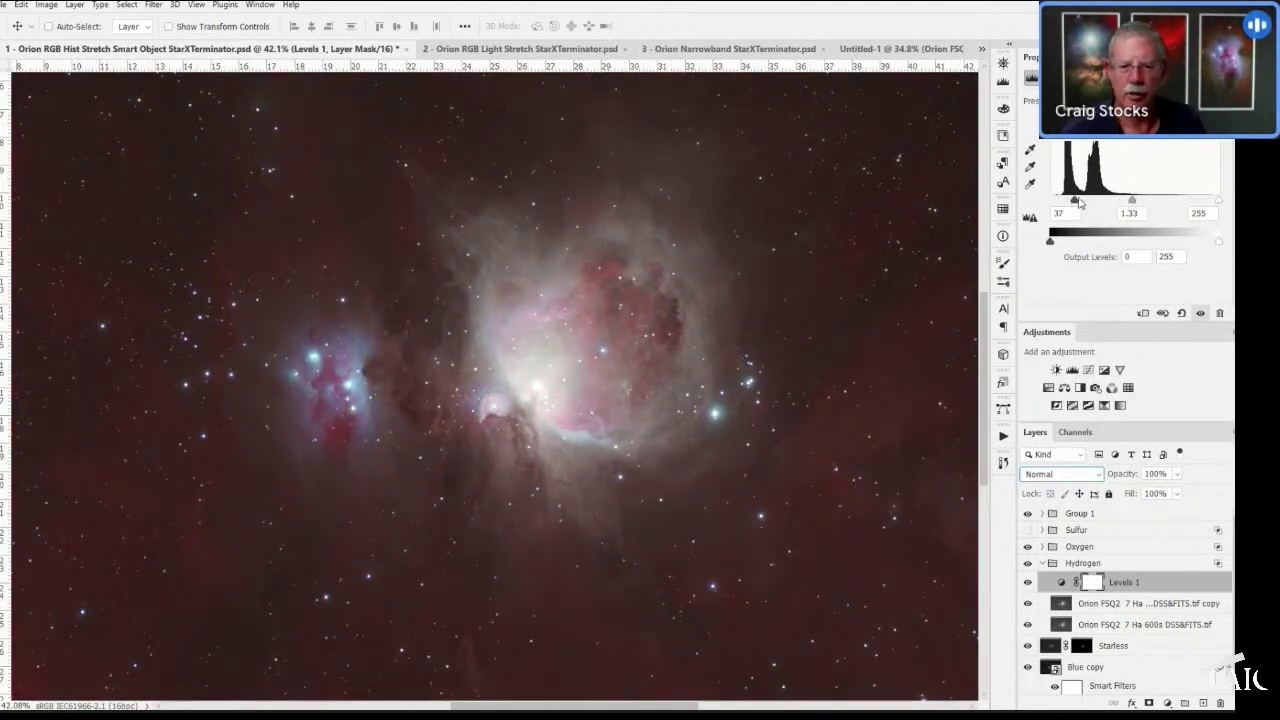
pyautogui.moveTo(1080, 201); pyautogui.dragTo(1079, 201)
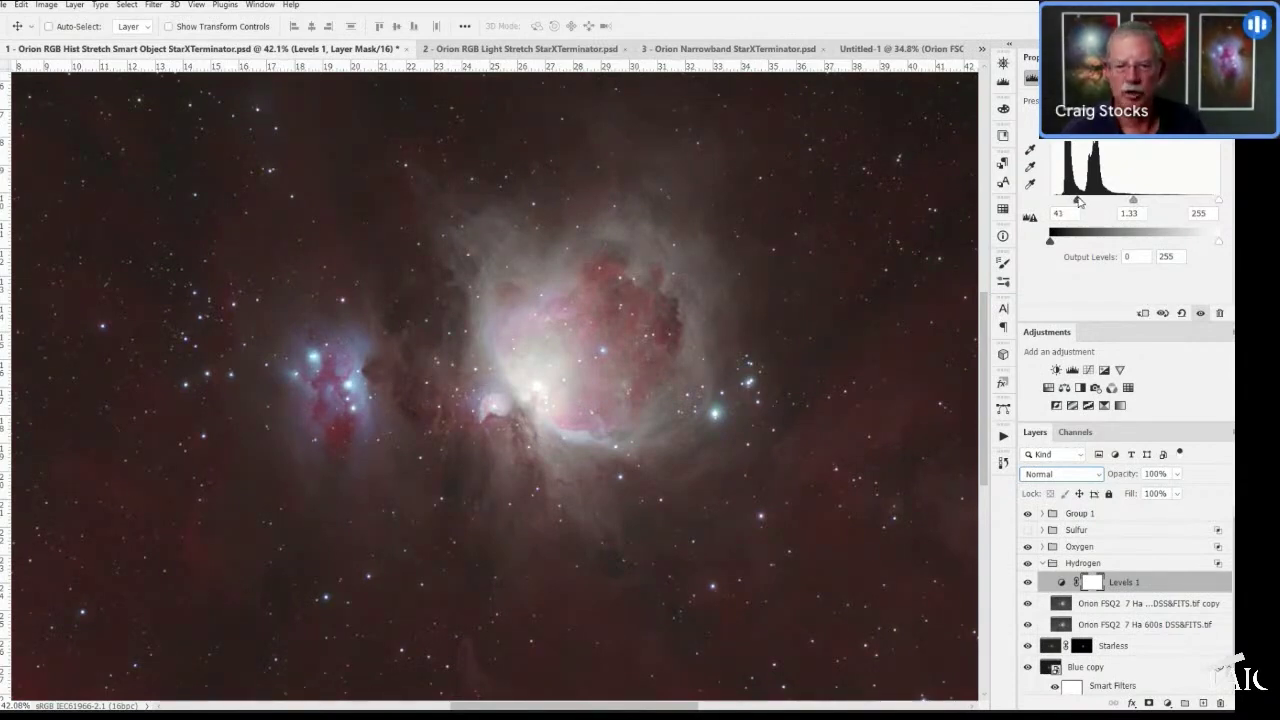
# - Make the Sulfur group visible again and change its blend mode to Darken
pyautogui.click(1085, 531)
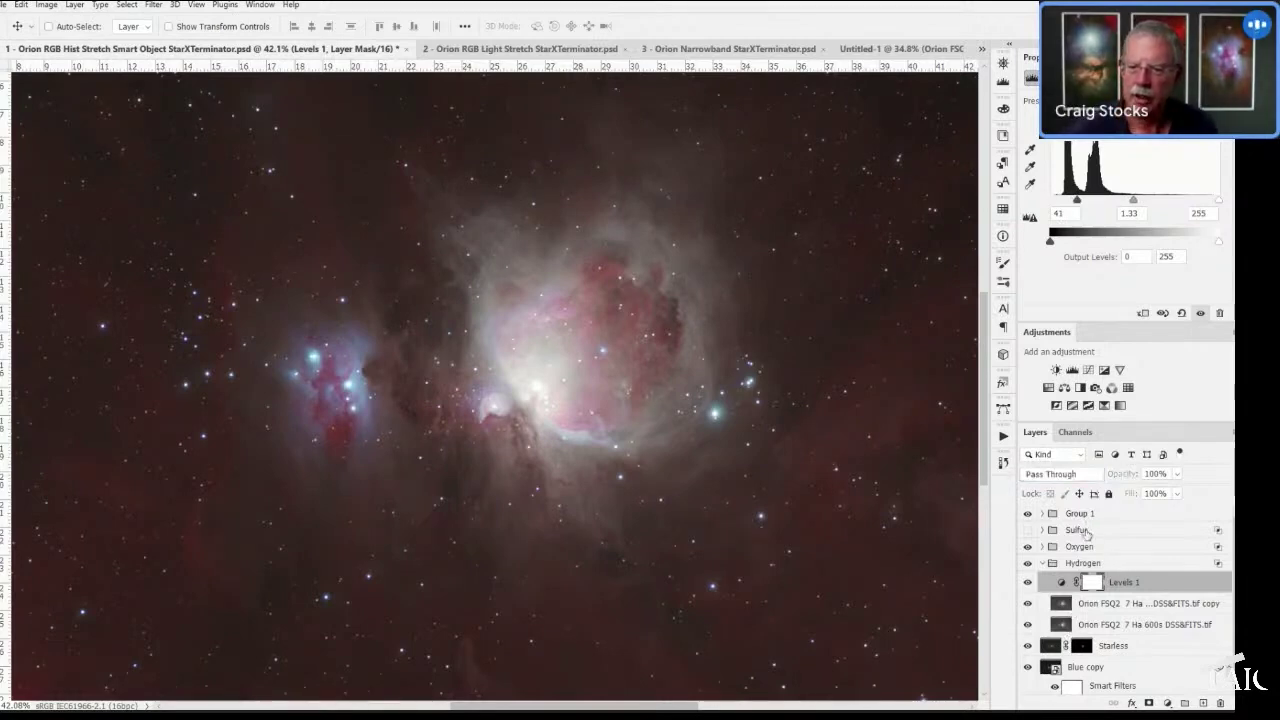
pyautogui.click(1028, 531)
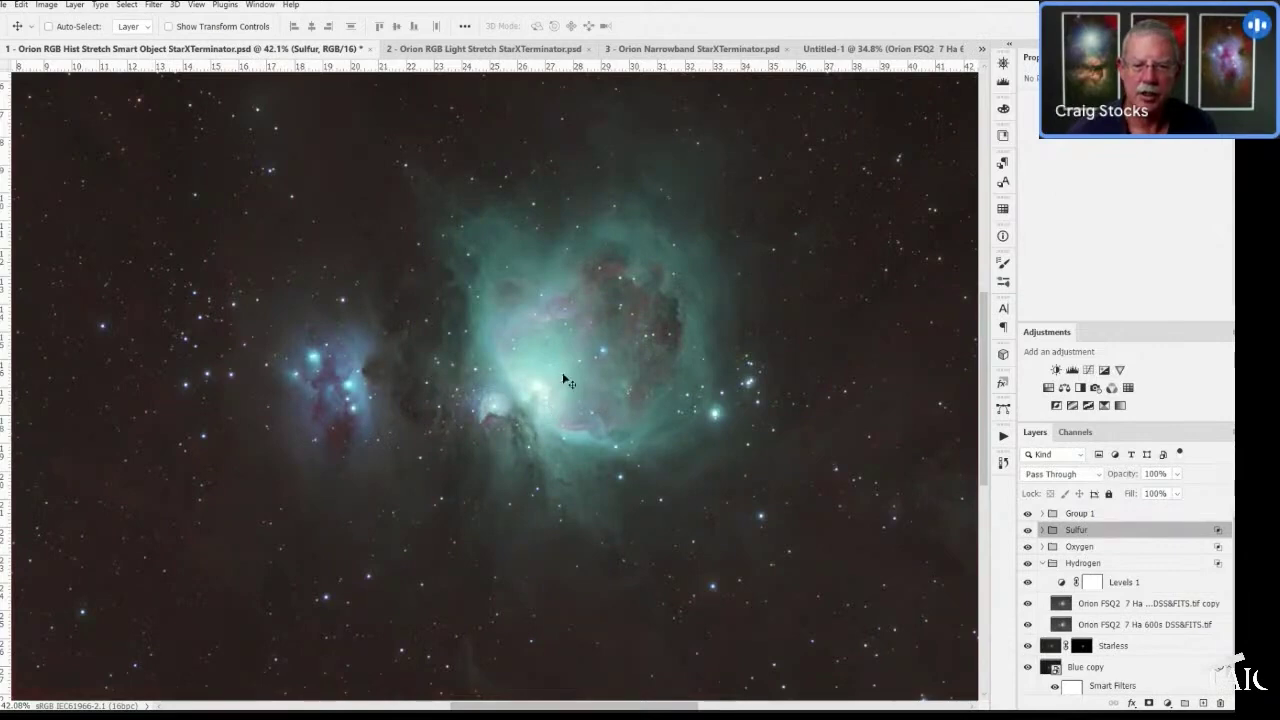
pyautogui.click(1074, 475)
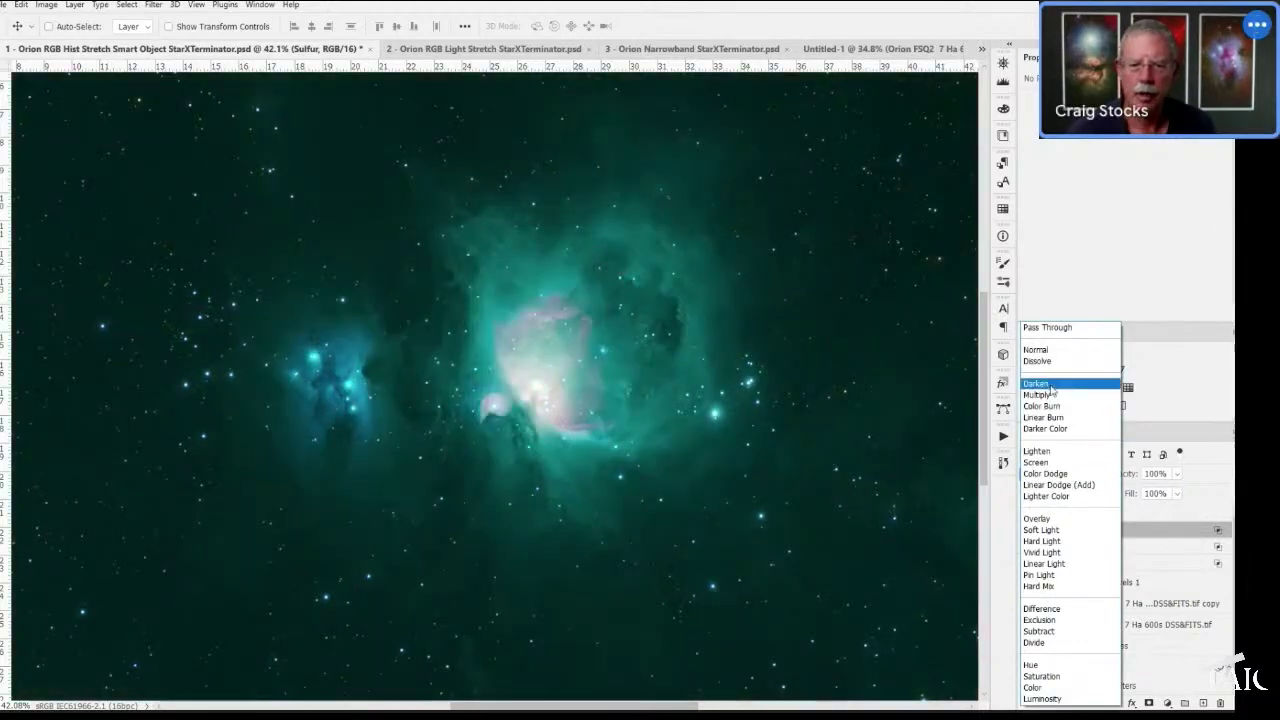
pyautogui.click(1049, 385)
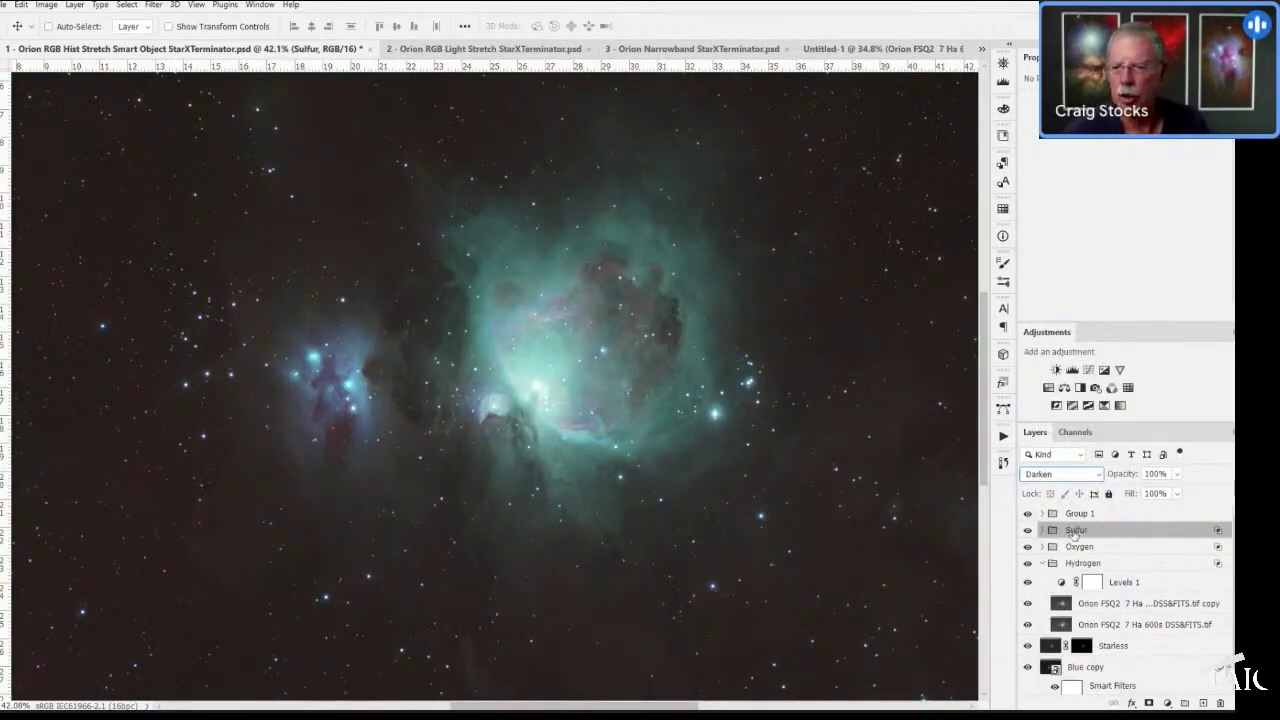
# - Add a Hide All layer mask to the Sulfur group
pyautogui.click(76, 6)
pyautogui.moveTo(113, 212)
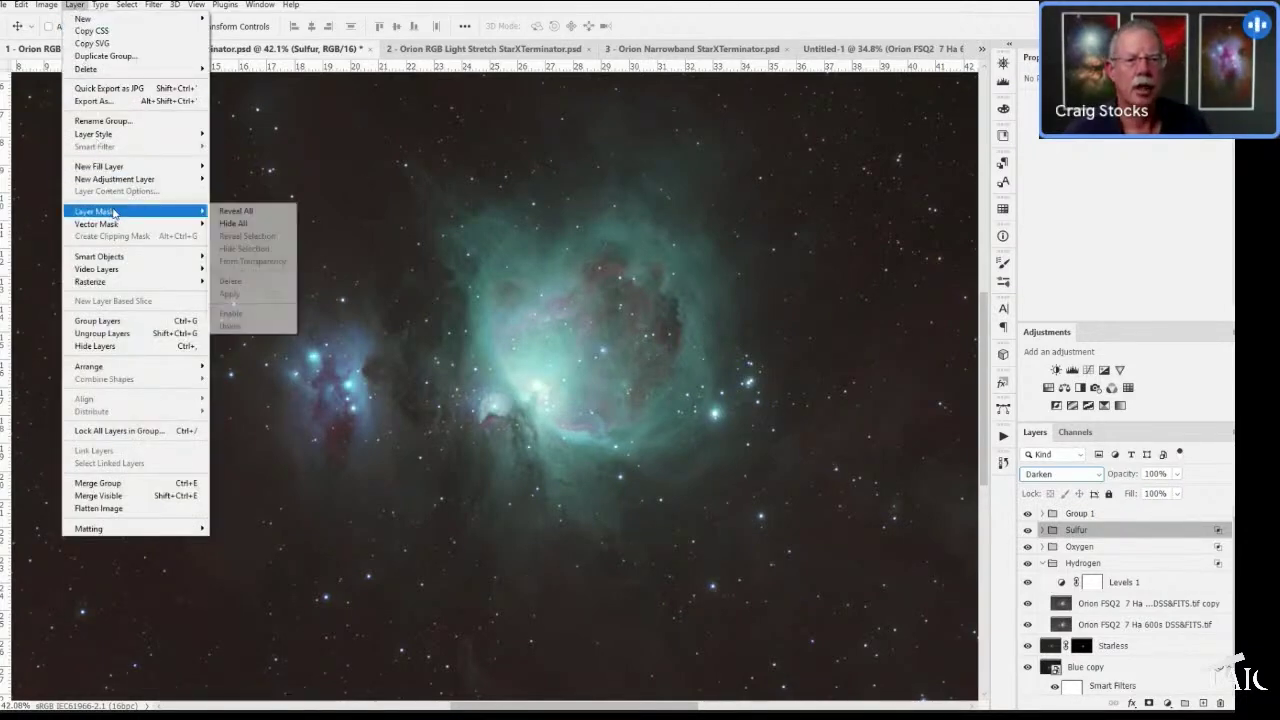
pyautogui.click(244, 224)
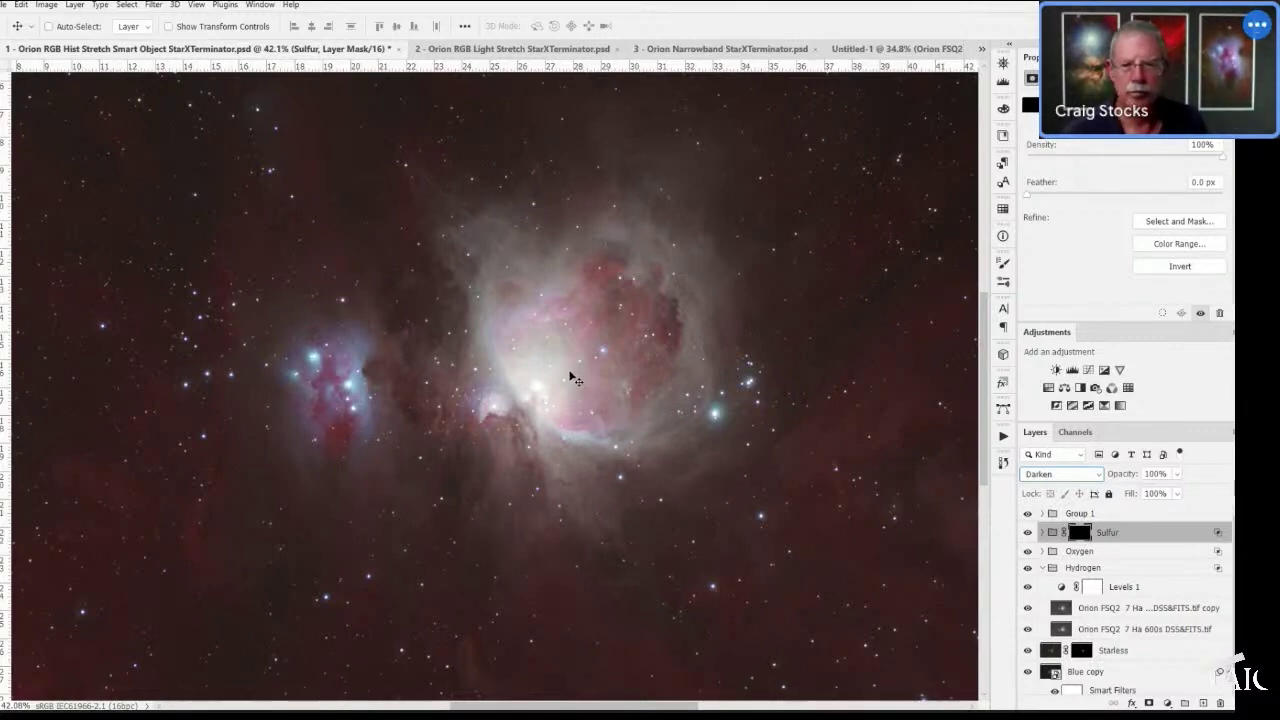
# - Paint white at 10% brush opacity over the nebula core to reveal Sulfur's teal
pyautogui.press('b')
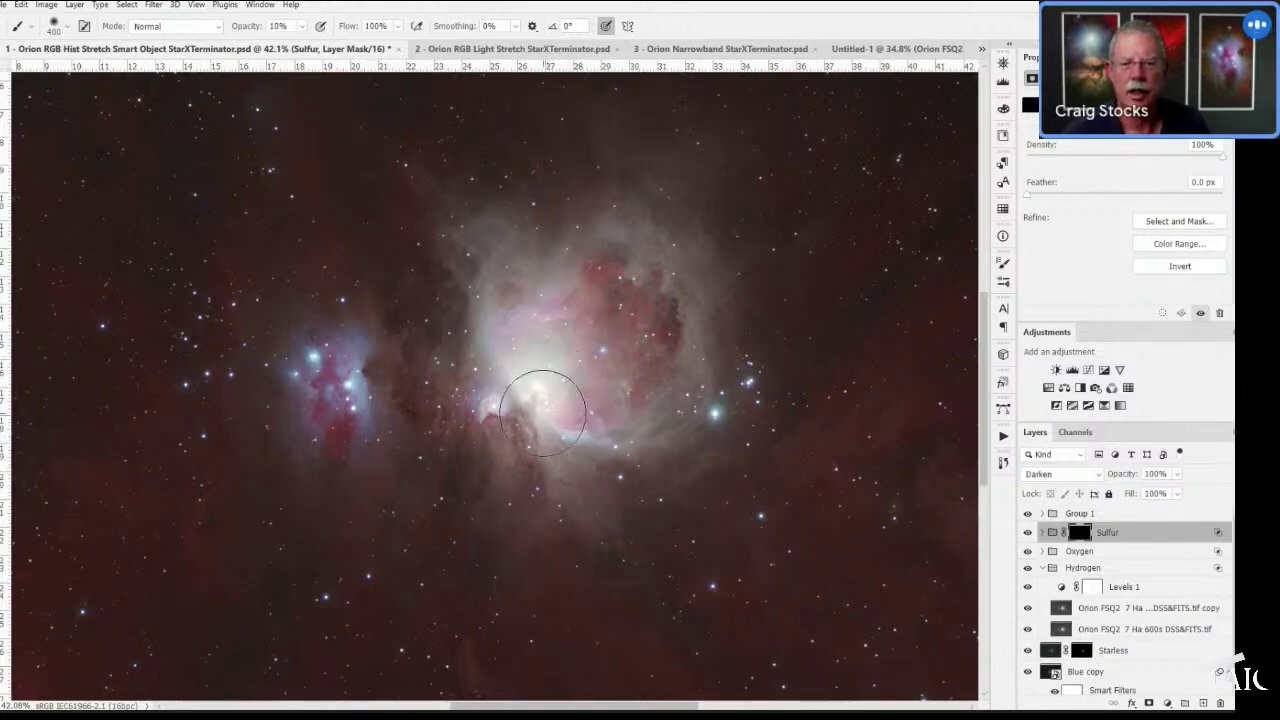
pyautogui.moveTo(535, 340)
pyautogui.mouseDown()
pyautogui.moveTo(582, 401)
pyautogui.moveTo(558, 324)
pyautogui.moveTo(568, 370)
pyautogui.moveTo(539, 340)
pyautogui.moveTo(493, 410)
pyautogui.moveTo(500, 424)
pyautogui.moveTo(528, 419)
pyautogui.moveTo(576, 439)
pyautogui.moveTo(572, 347)
pyautogui.moveTo(576, 439)
pyautogui.moveTo(524, 342)
pyautogui.moveTo(488, 413)
pyautogui.moveTo(509, 370)
pyautogui.moveTo(493, 339)
pyautogui.moveTo(518, 445)
pyautogui.moveTo(565, 438)
pyautogui.mouseUp()
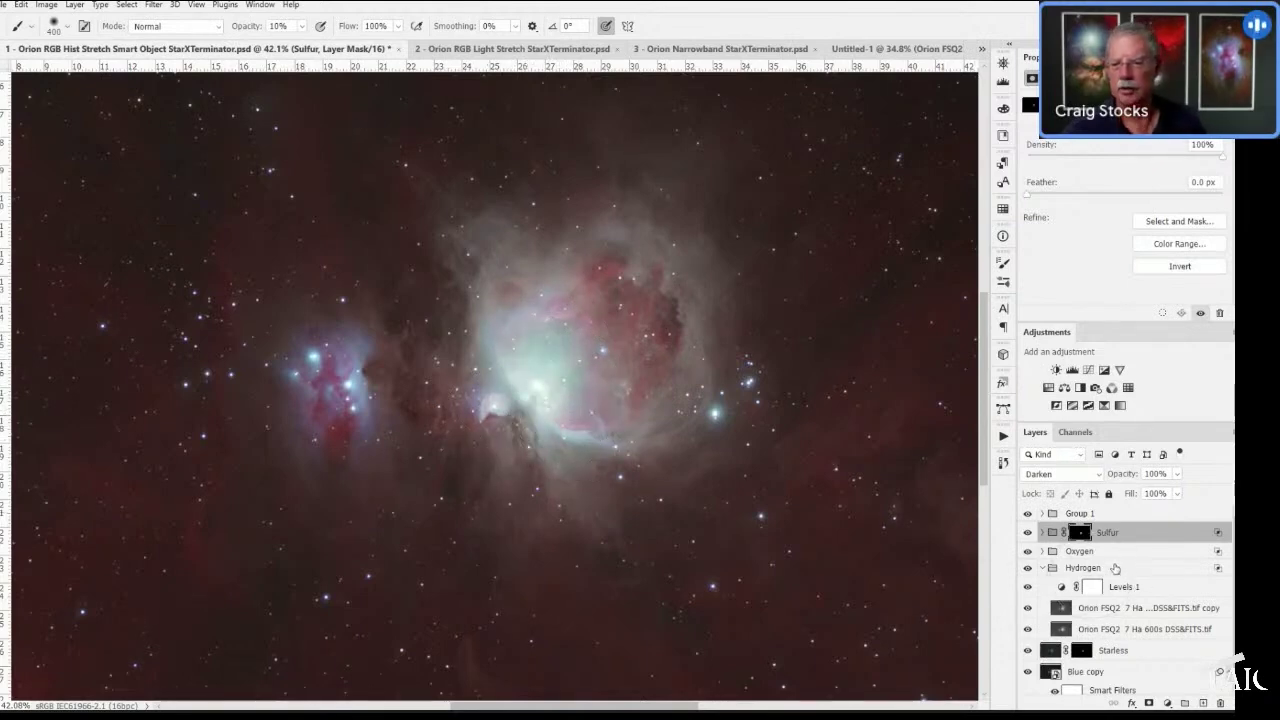
pyautogui.scroll(-3, 720, 432)
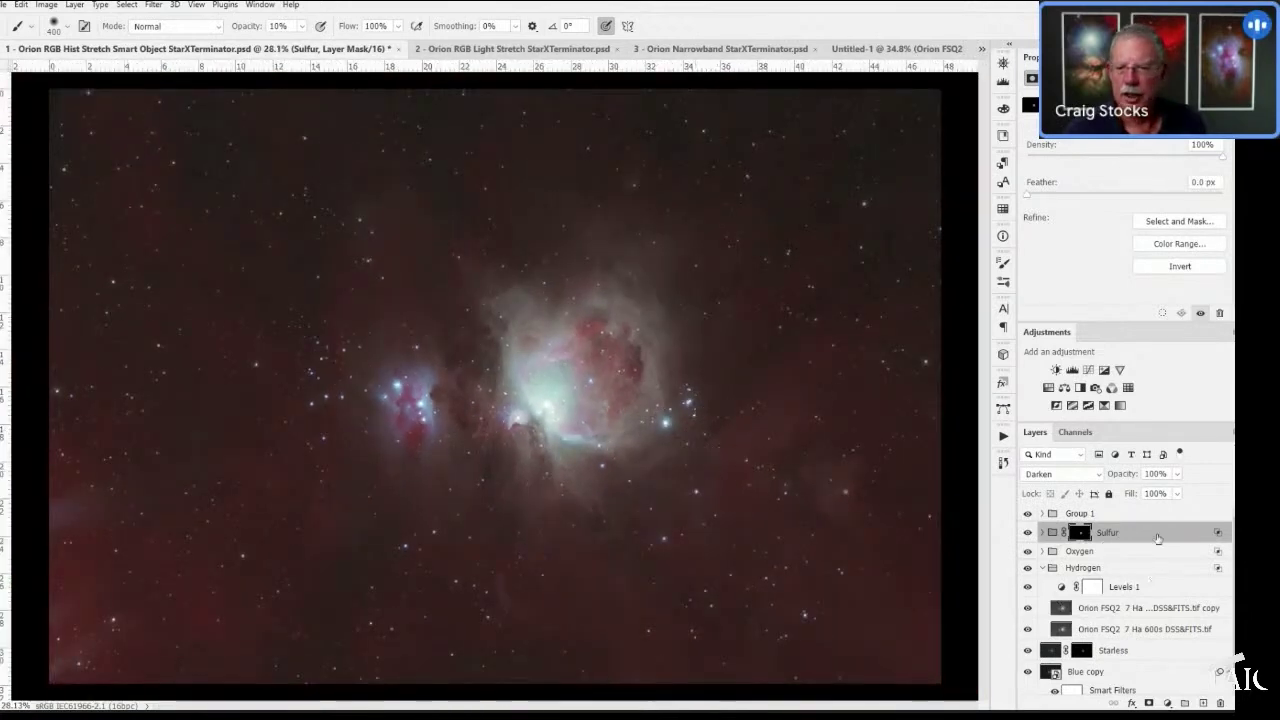
# - Add a Color Balance adjustment layer above the groups with Magenta/Green set to +1
pyautogui.hotkey('shift', 'alt', 'n')
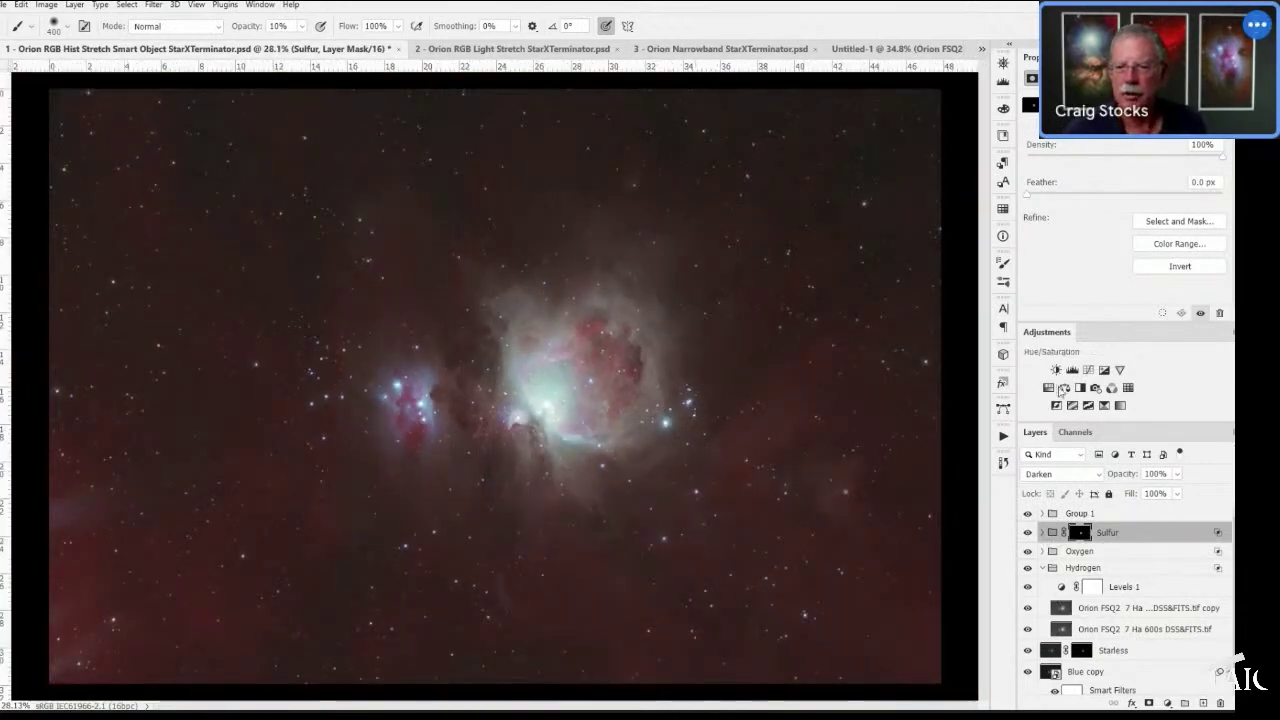
pyautogui.click(1064, 388)
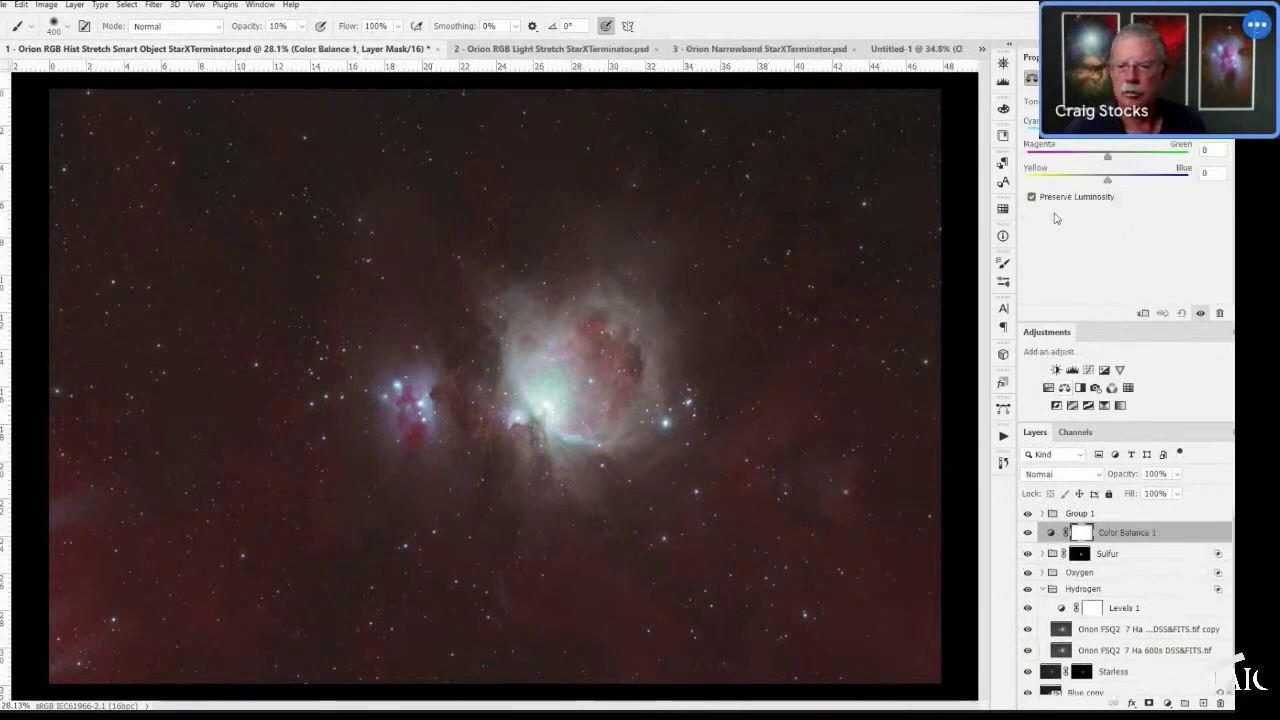
pyautogui.click(1110, 158)
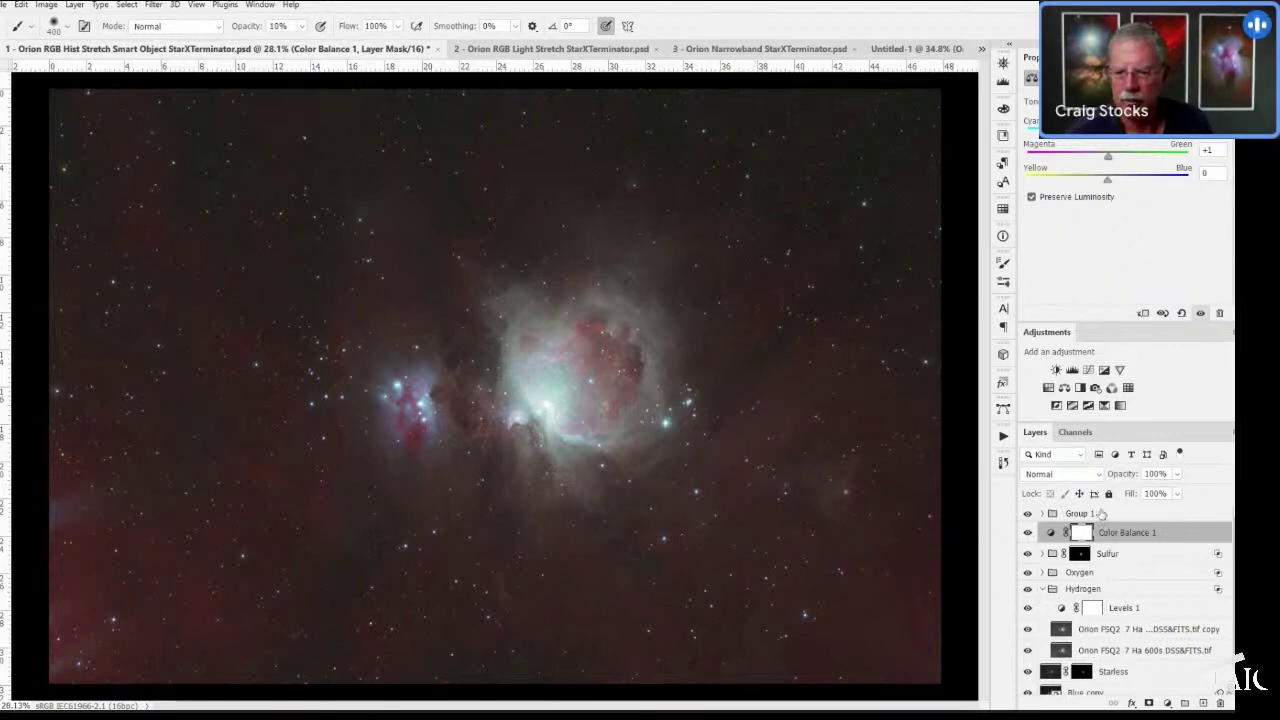
pyautogui.scroll(-2, 1097, 589)
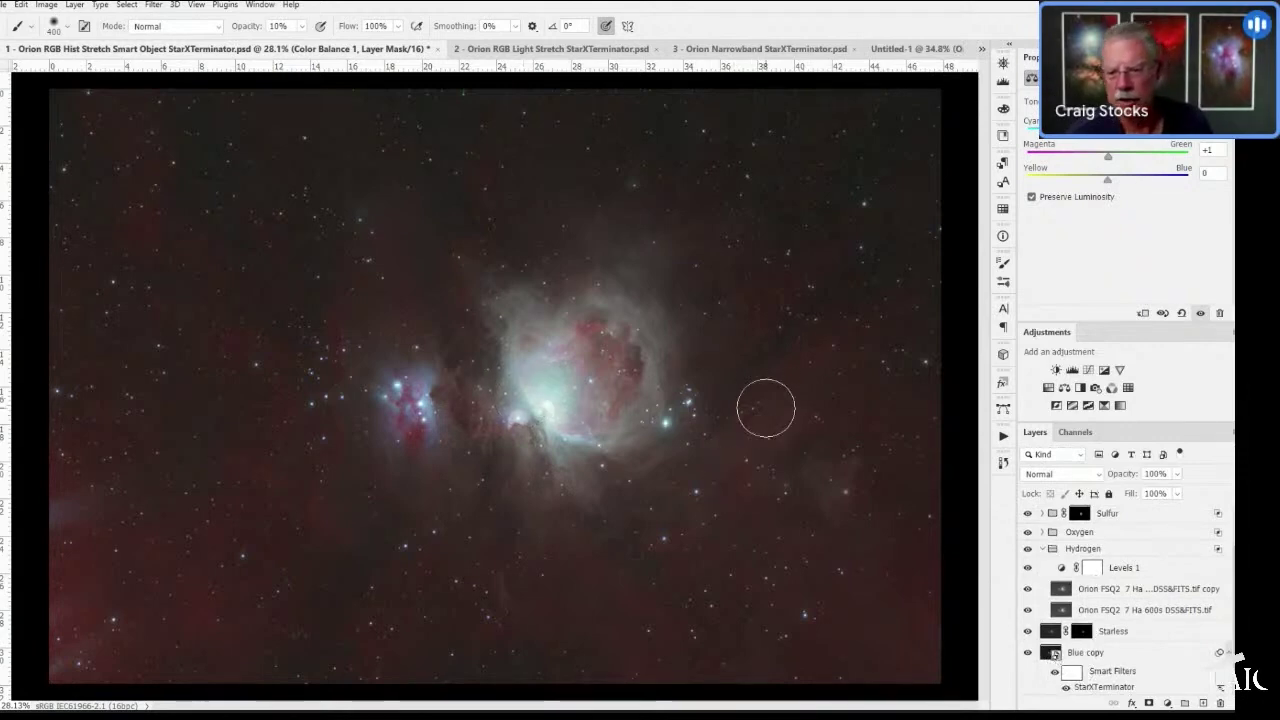
# - Toggle the Hydrogen group off and on to compare, then hide Group 1 to remove the stars
pyautogui.scroll(3, 738, 384)
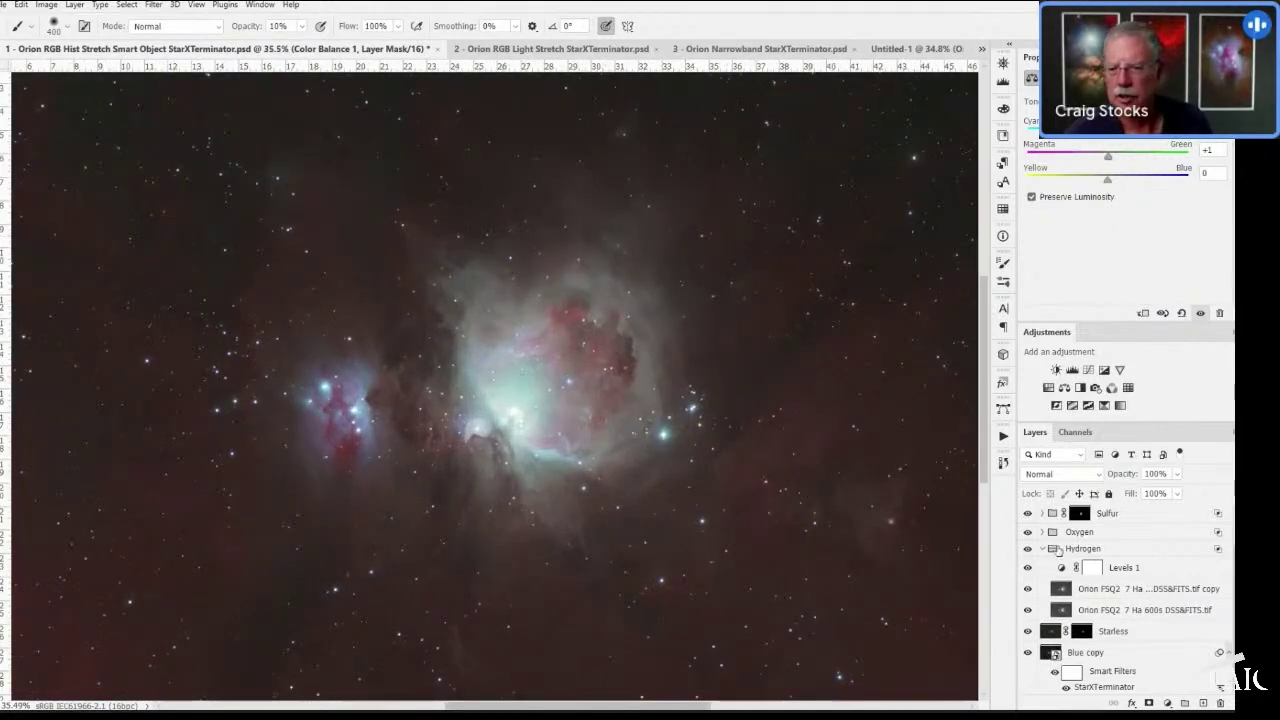
pyautogui.click(1027, 550)
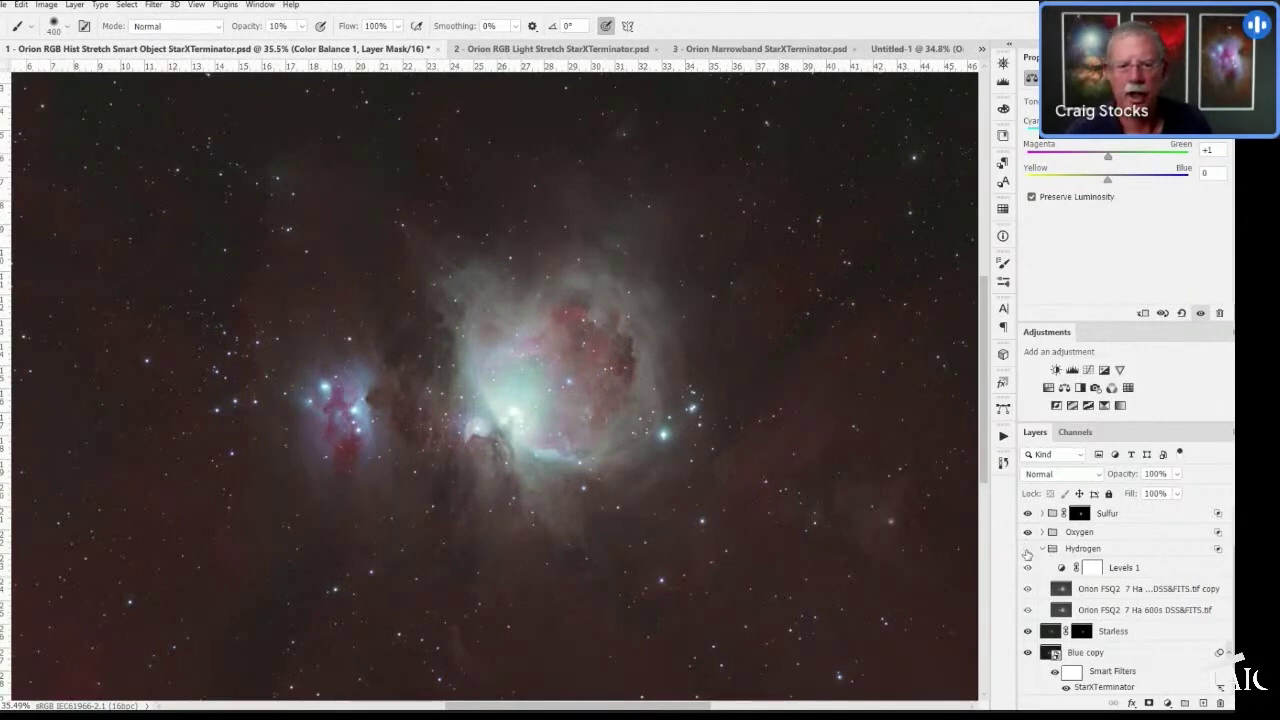
pyautogui.click(1027, 550)
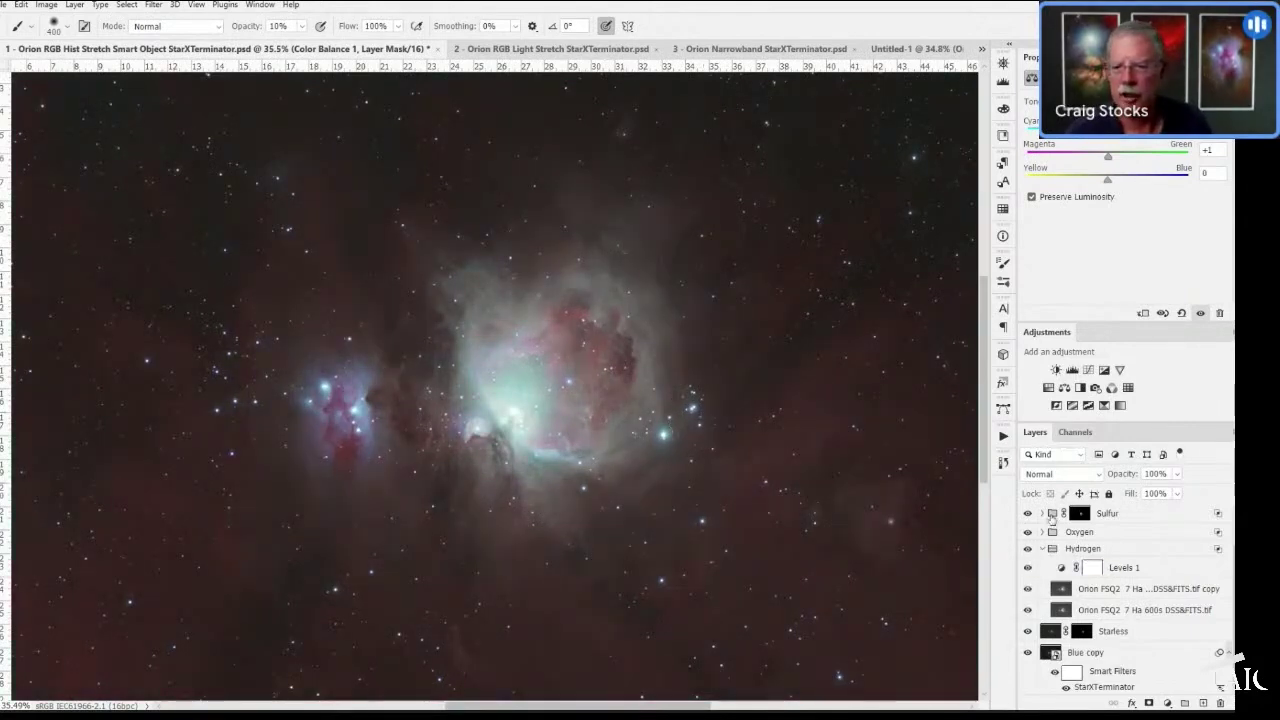
pyautogui.scroll(1, 1035, 520)
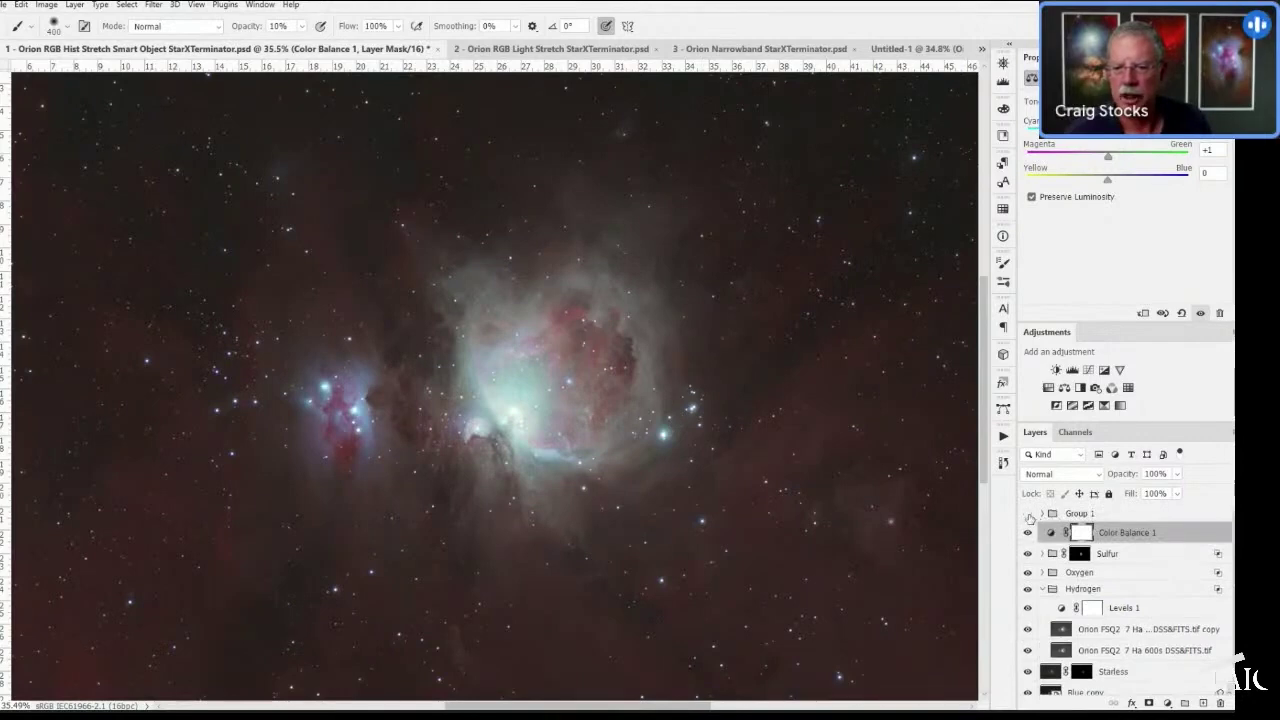
pyautogui.click(1028, 515)
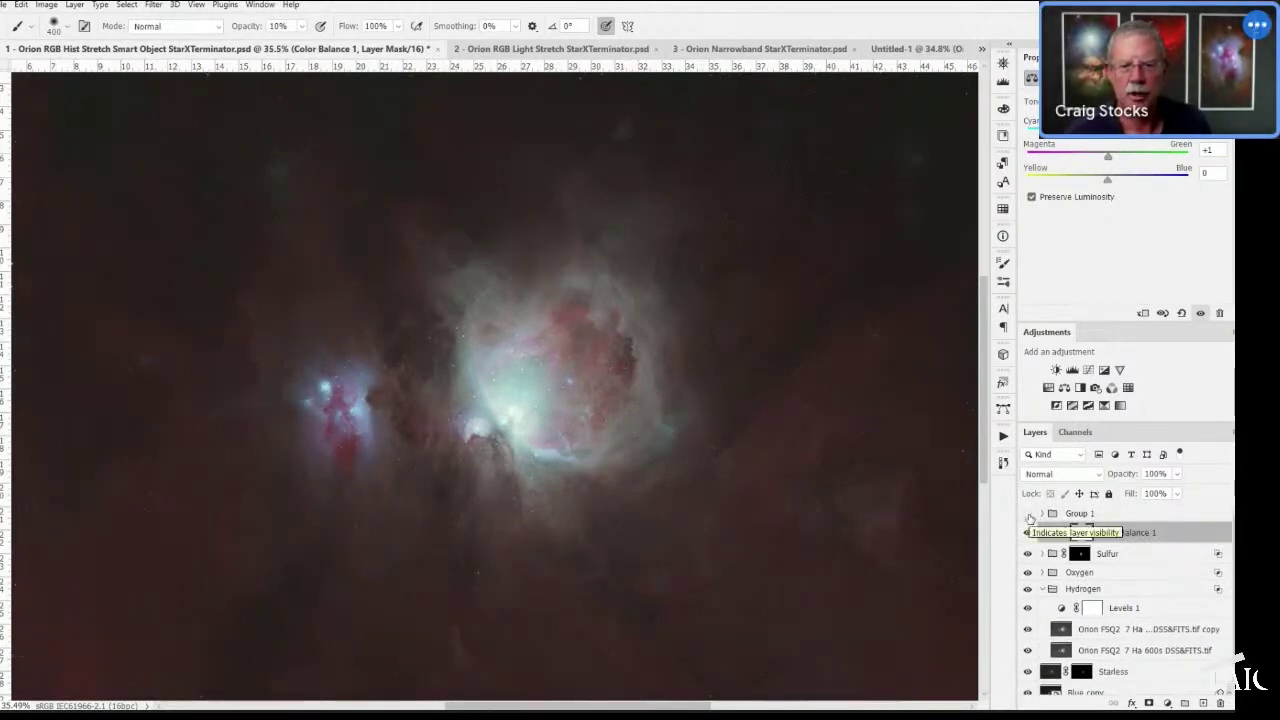